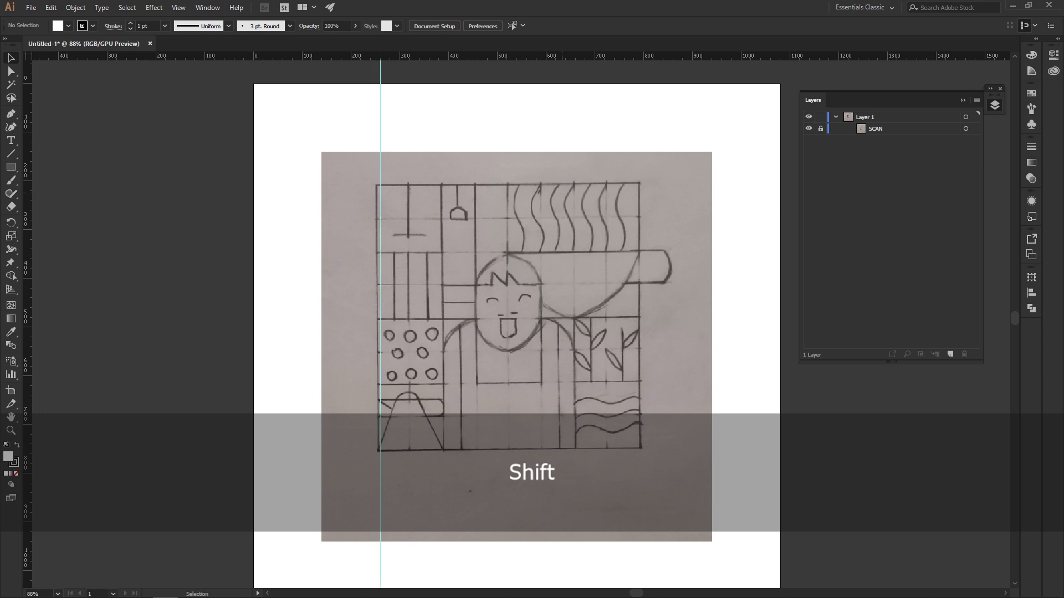
# Draw a square over the sketch's outer frame with the Rectangle tool and enlarge it to about 554 px.
pyautogui.scroll(-2, 516, 321)
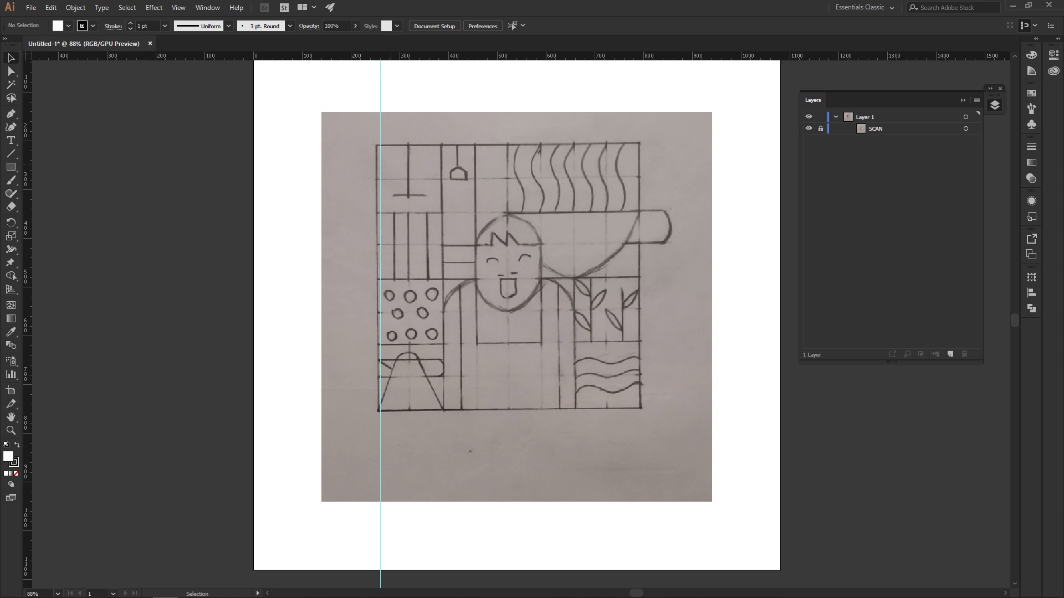
pyautogui.press('m')
pyautogui.moveTo(380, 145); pyautogui.dragTo(656, 412)
pyautogui.press('v')
pyautogui.click(657, 413)
pyautogui.click(493, 280)
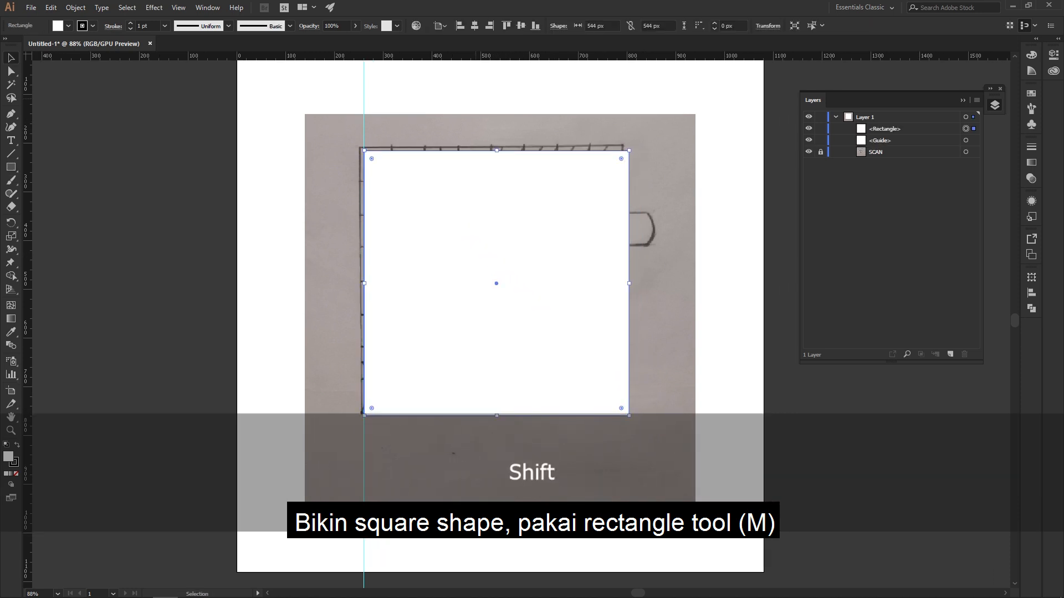
pyautogui.moveTo(363, 146); pyautogui.dragTo(359, 146)
# Unlock the guides and delete the vertical guide along the sketch's edge.
pyautogui.rightClick(258, 102)
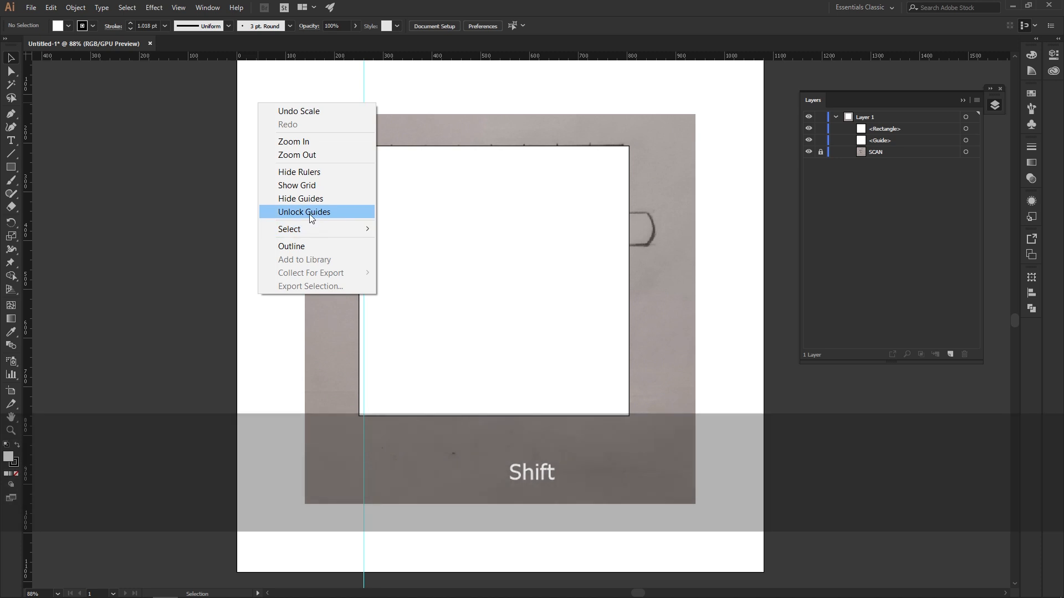
pyautogui.click(309, 215)
pyautogui.moveTo(330, 77); pyautogui.dragTo(469, 105)
pyautogui.press('Delete')
# Give the square over the sketch no fill and a white 2 pt stroke.
pyautogui.click(507, 178)
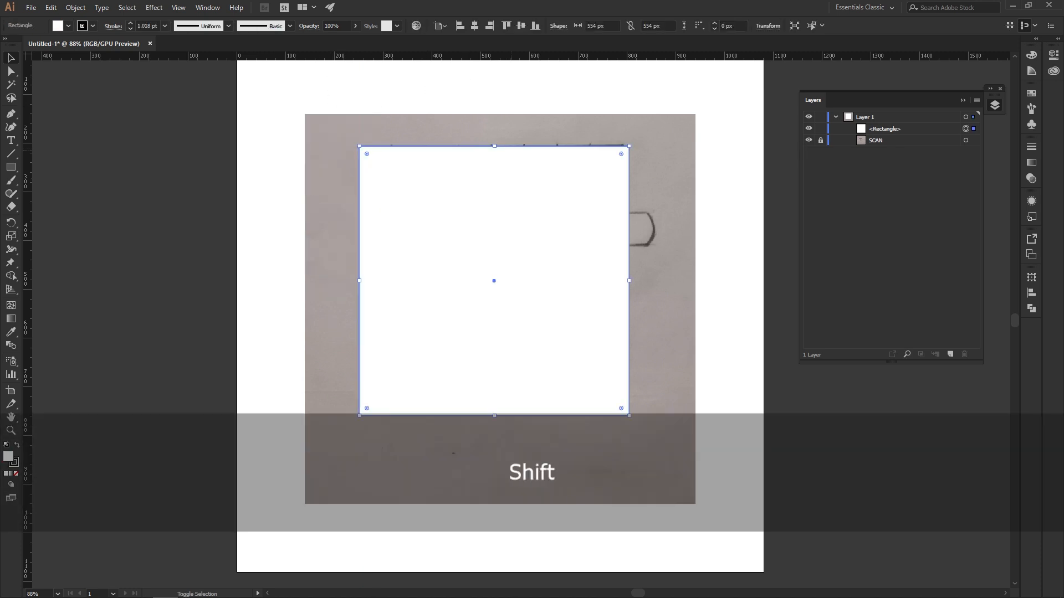
pyautogui.press('x')
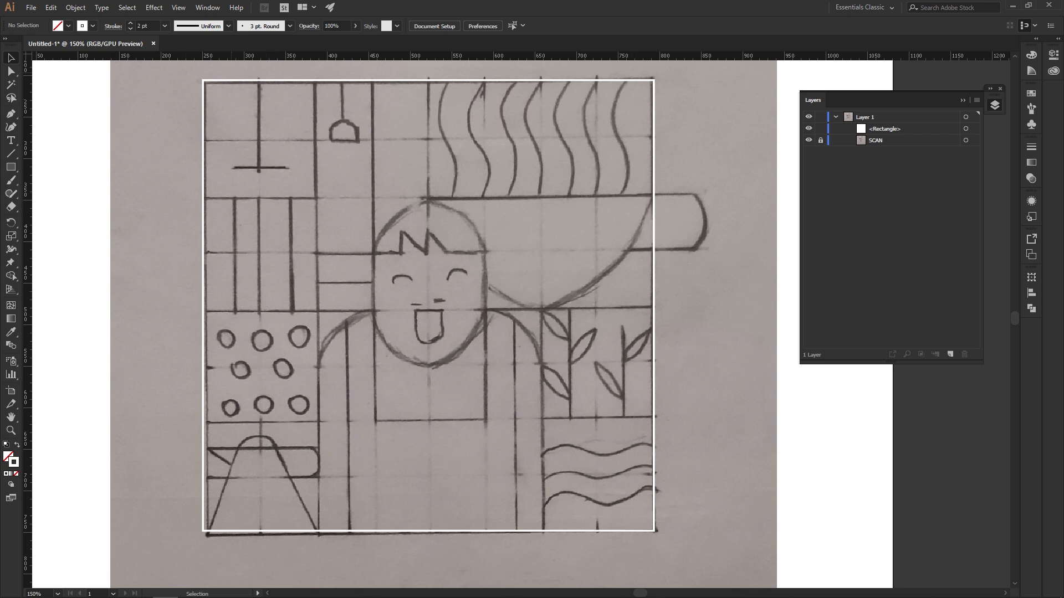
pyautogui.moveTo(223, 82); pyautogui.dragTo(290, 179)
pyautogui.hotkey('ctrl', 'z')
pyautogui.hotkey('ctrl', 'shift', 'a')
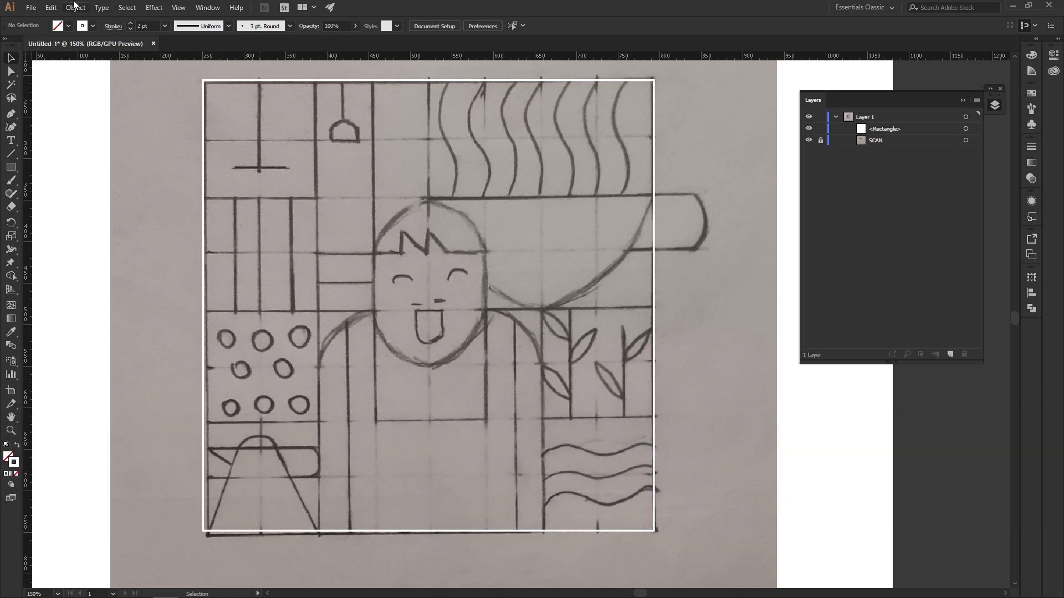
# Open Split Into Grid for the square and turn on its preview.
pyautogui.hotkey('ctrl', 'a')
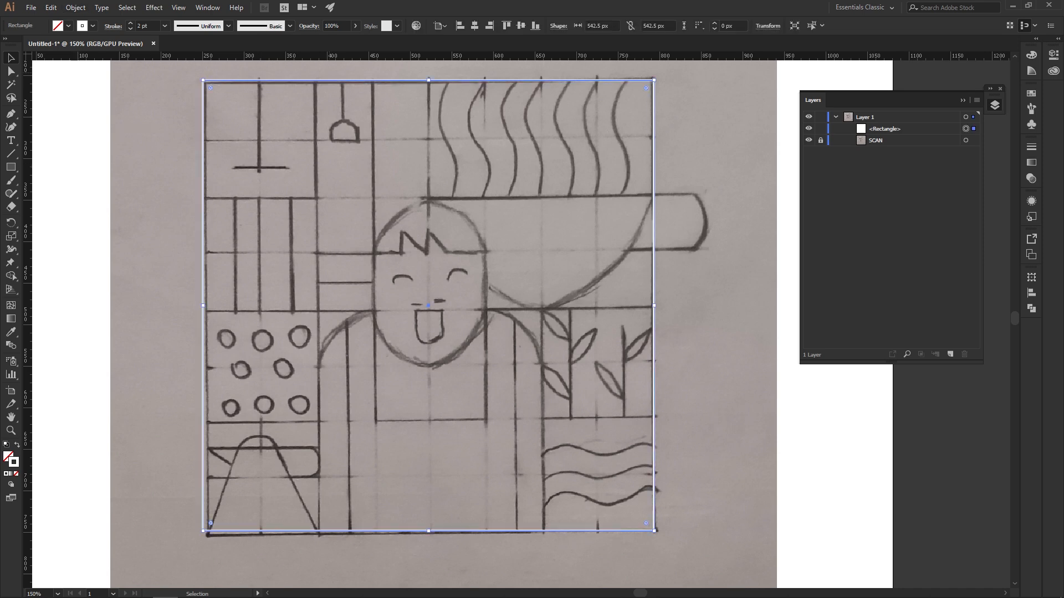
pyautogui.click(76, 7)
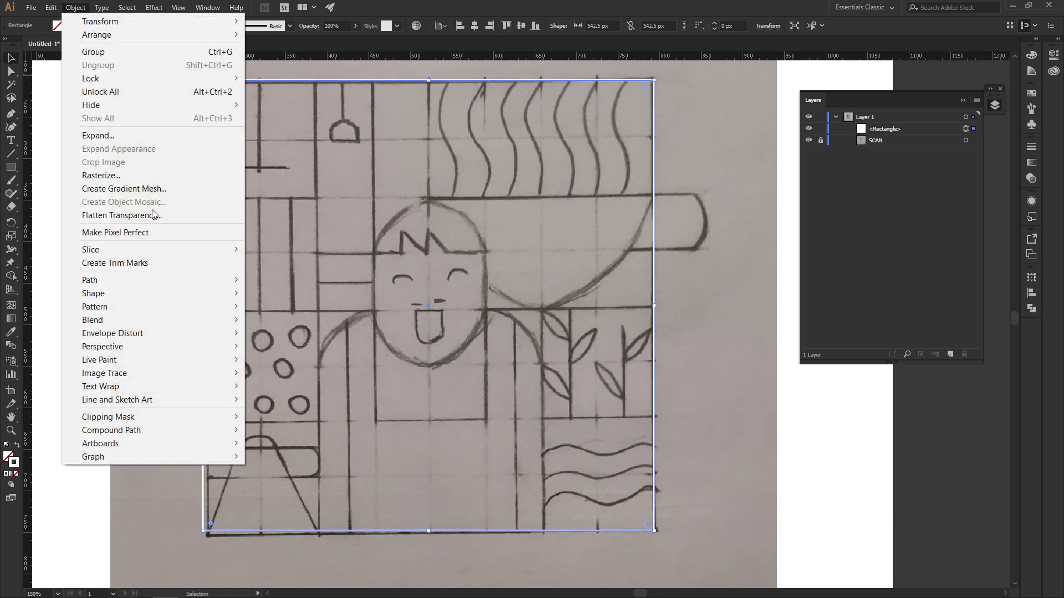
pyautogui.moveTo(165, 253)
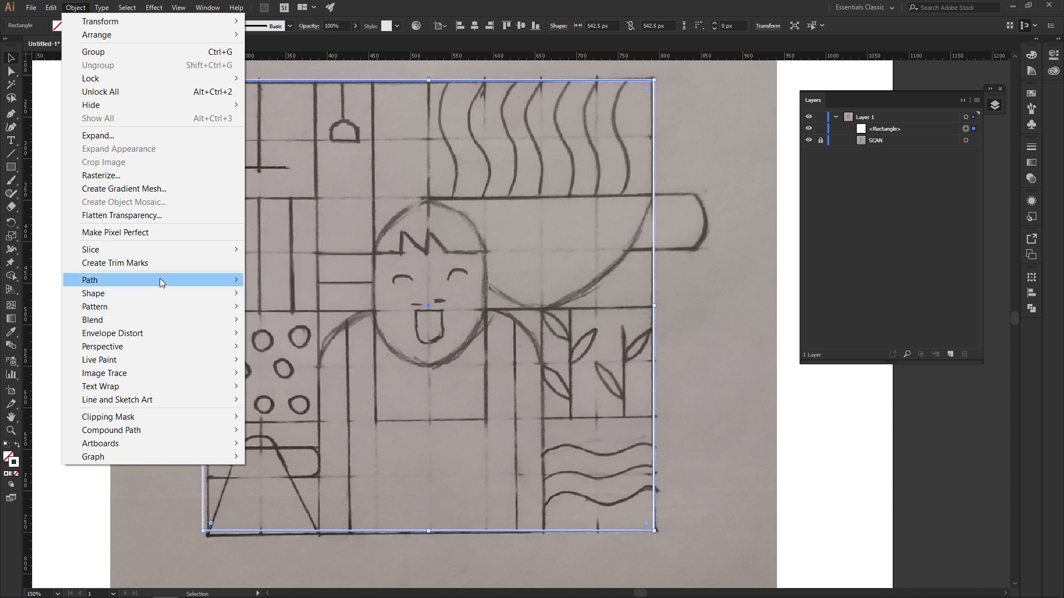
pyautogui.moveTo(162, 281)
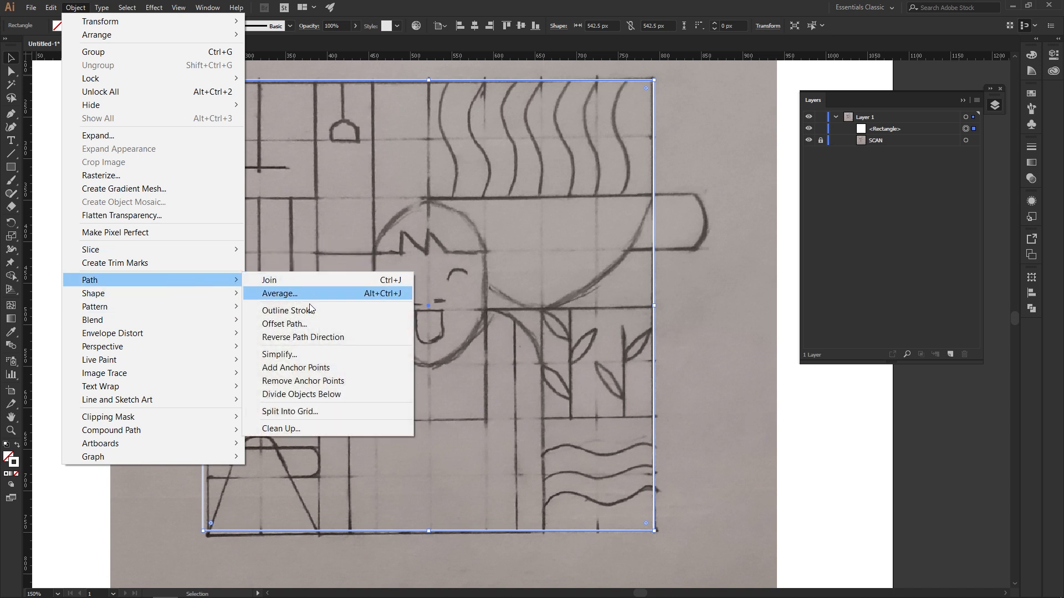
pyautogui.click(373, 409)
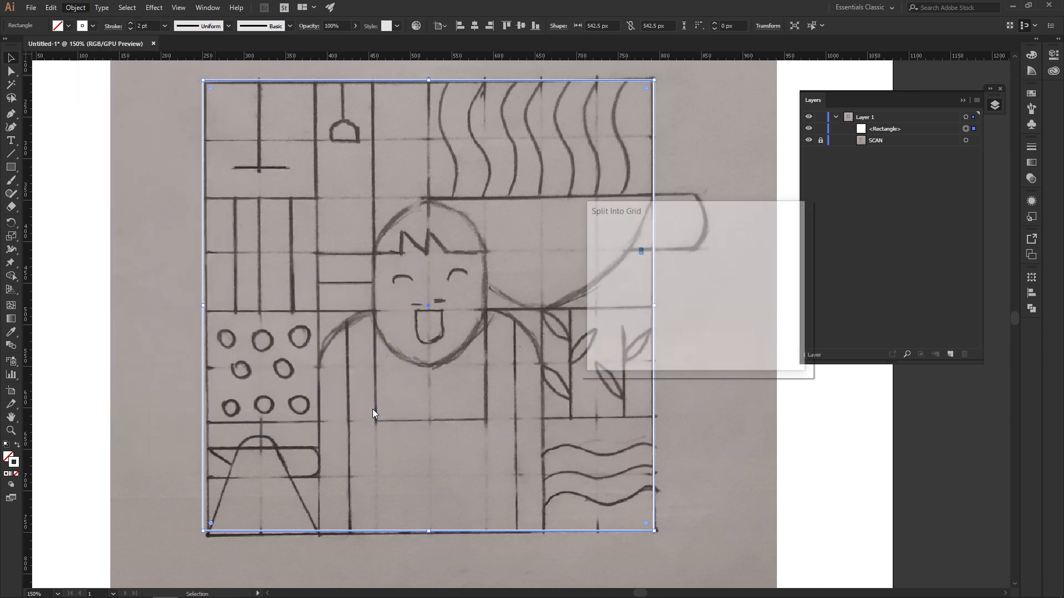
pyautogui.moveTo(640, 202); pyautogui.dragTo(584, 139)
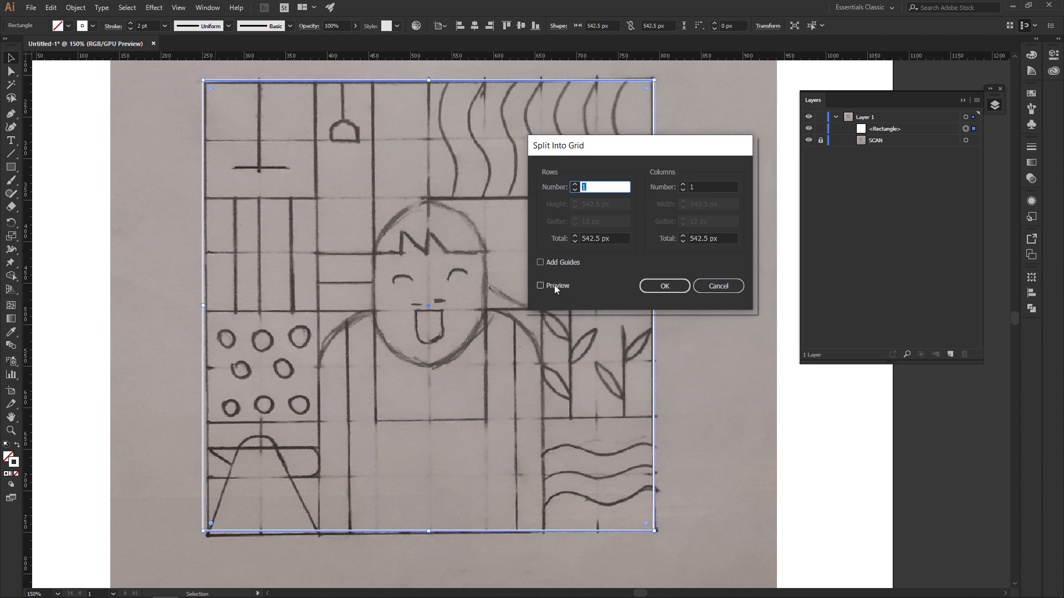
pyautogui.click(554, 284)
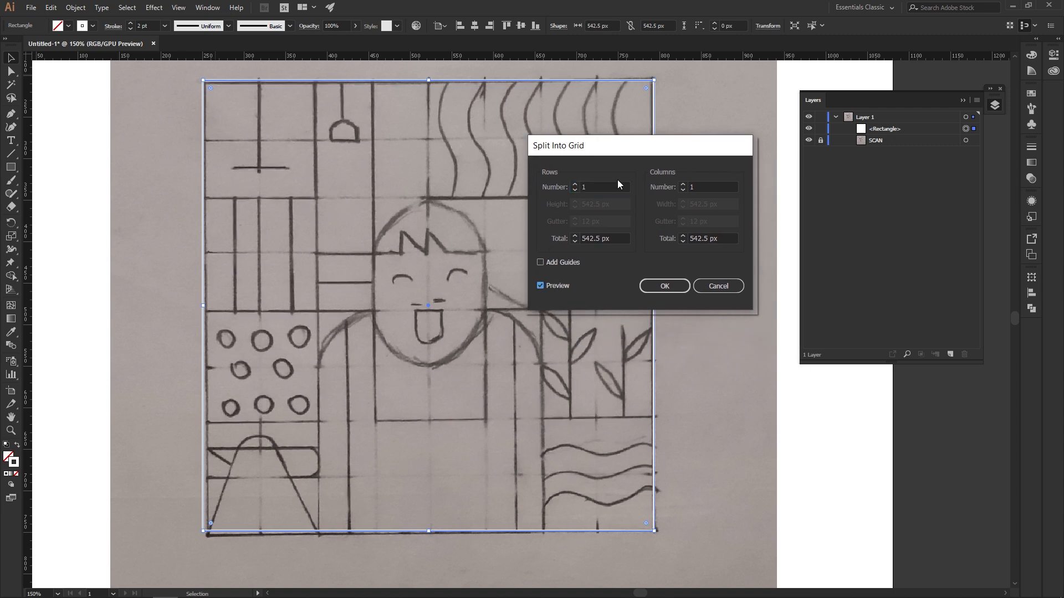
# Set the grid split to 8 rows with a 0 px gutter.
pyautogui.moveTo(631, 140); pyautogui.dragTo(626, 150)
pyautogui.click(588, 197)
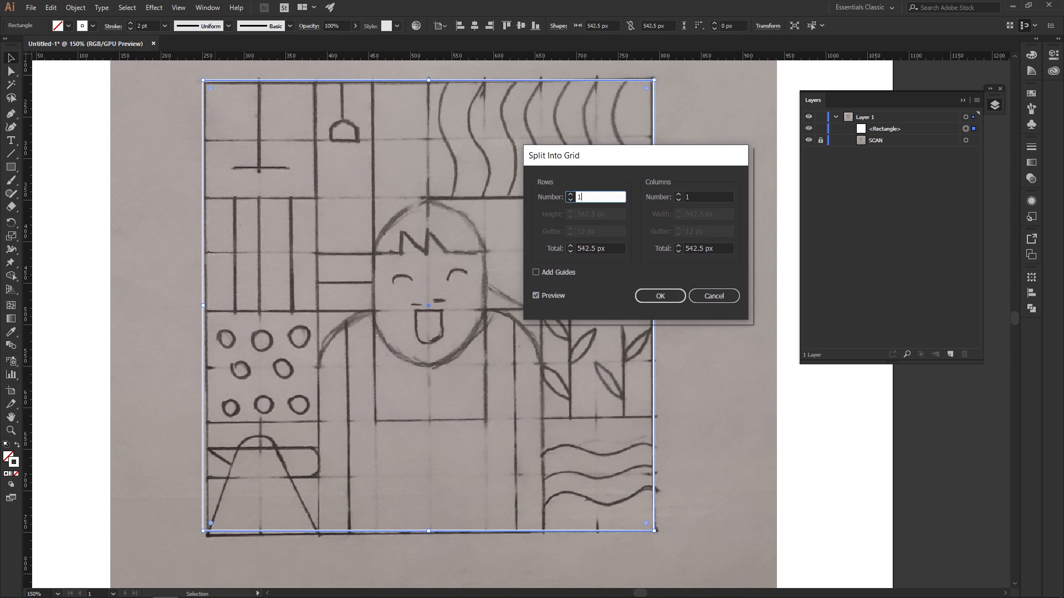
pyautogui.press('Up')
pyautogui.press('Up')
pyautogui.press('Up')
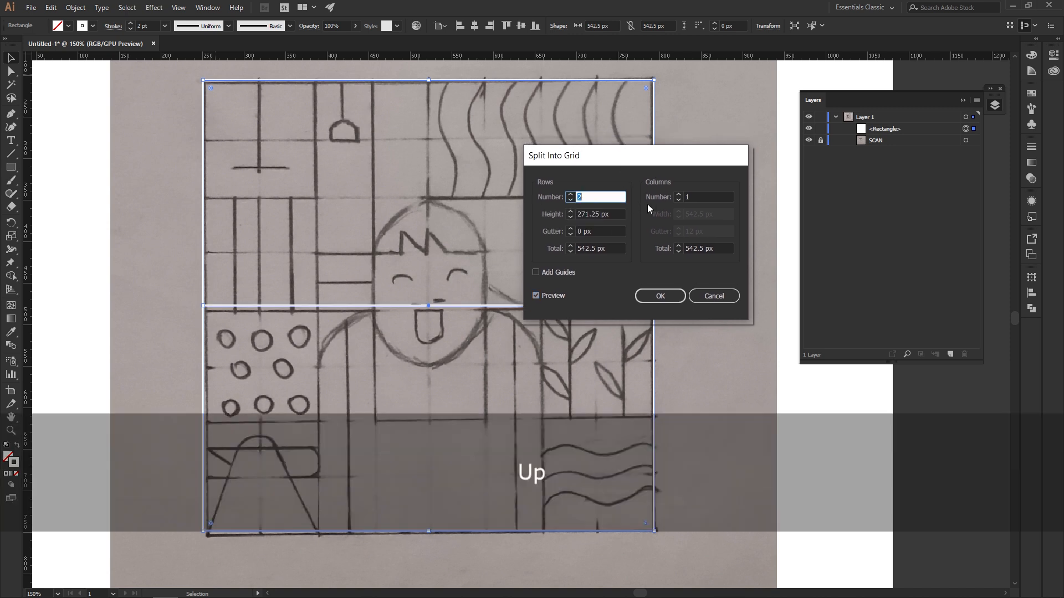
pyautogui.press('Up')
pyautogui.press('Up')
pyautogui.press('Up')
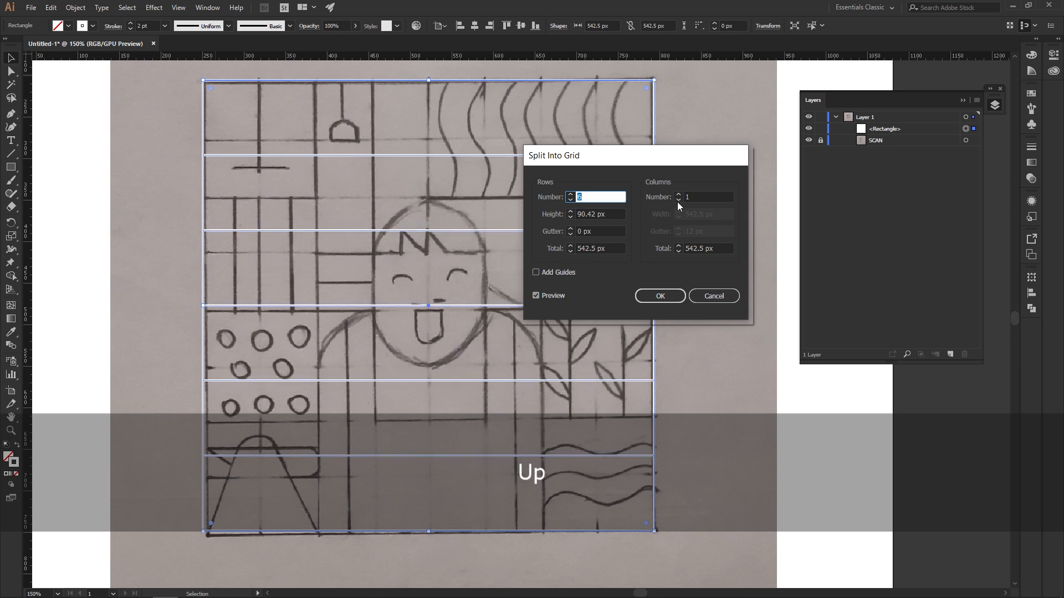
pyautogui.press('Up')
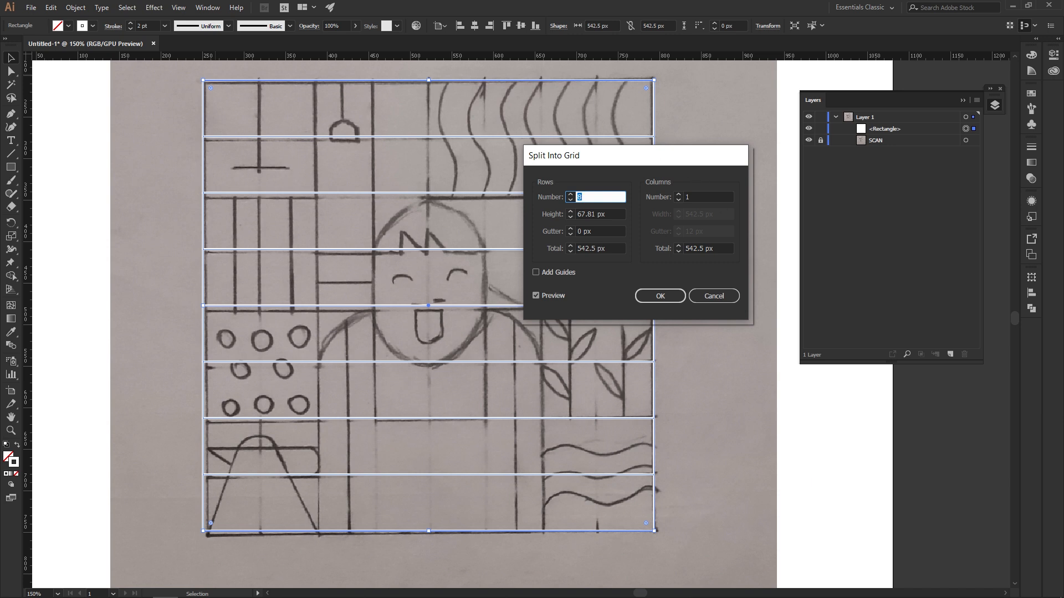
# Set the grid split to 8 columns with a 0 px gutter and apply it to the square.
pyautogui.click(708, 197)
pyautogui.press('Up')
pyautogui.press('Up')
pyautogui.press('Down')
pyautogui.press('Up')
pyautogui.press('Up')
pyautogui.press('Up')
pyautogui.press('Up')
pyautogui.press('Up')
pyautogui.press('Up')
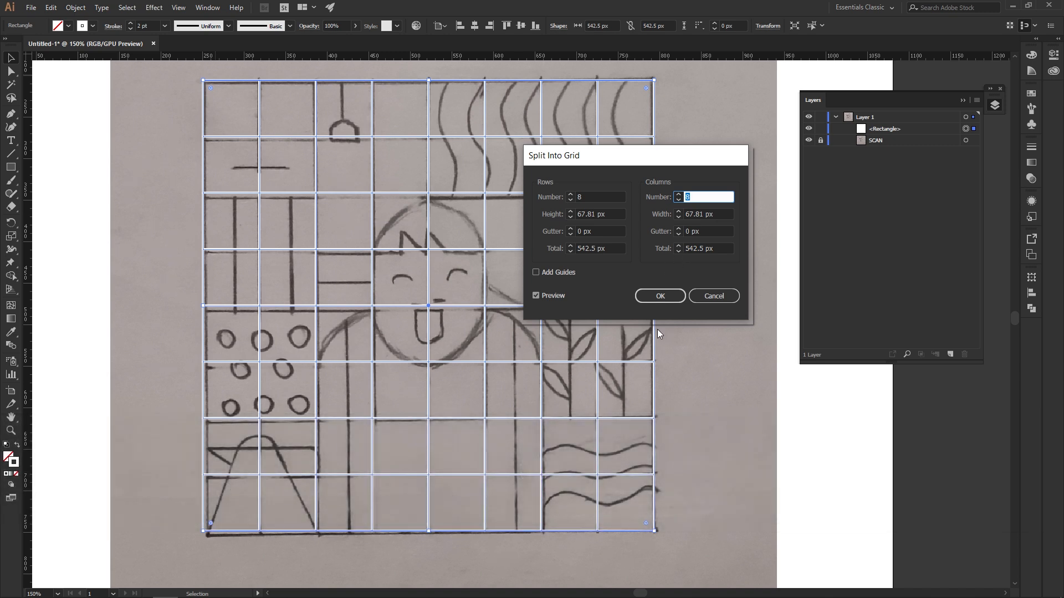
pyautogui.click(662, 295)
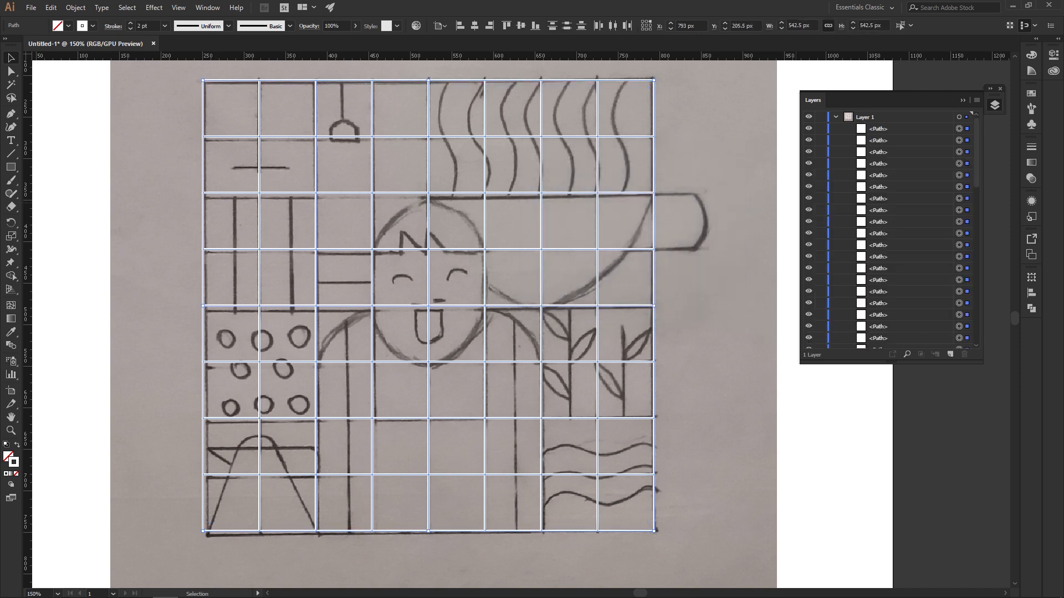
# Try moving individual cells out of the grid's last column and undo the moves.
pyautogui.click(796, 202)
pyautogui.moveTo(654, 220); pyautogui.dragTo(731, 283)
pyautogui.hotkey('ctrl', 'z')
pyautogui.moveTo(654, 284); pyautogui.dragTo(769, 274)
pyautogui.moveTo(654, 348); pyautogui.dragTo(760, 356)
pyautogui.hotkey('ctrl', 'z')
pyautogui.hotkey('ctrl', 'z')
pyautogui.press('space')
pyautogui.moveTo(604, 268); pyautogui.dragTo(644, 217)
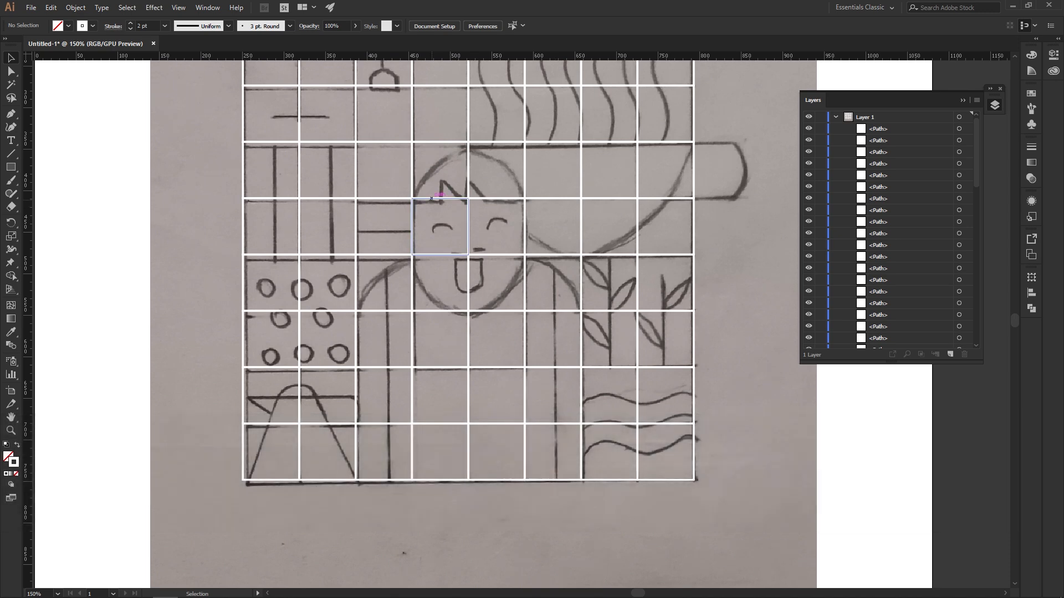
# Select the grid cell over the face's right-hand eye and switch to the Direct Selection tool.
pyautogui.scroll(5, 428, 195)
pyautogui.press('v')
pyautogui.press('space')
pyautogui.moveTo(653, 269); pyautogui.dragTo(330, 214)
pyautogui.click(564, 214)
pyautogui.press('space')
pyautogui.press('space')
pyautogui.moveTo(402, 190); pyautogui.dragTo(332, 192)
pyautogui.press('a')
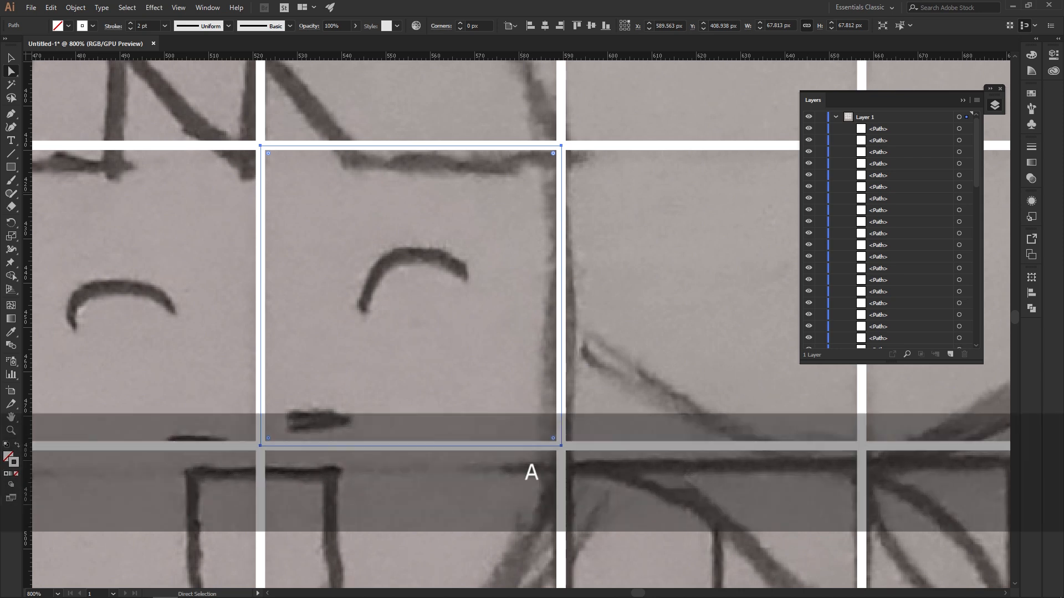
# Try rounding the upper-right corner of the eye cell using its anchor point's corner widget, and undo the change.
pyautogui.click(11, 72)
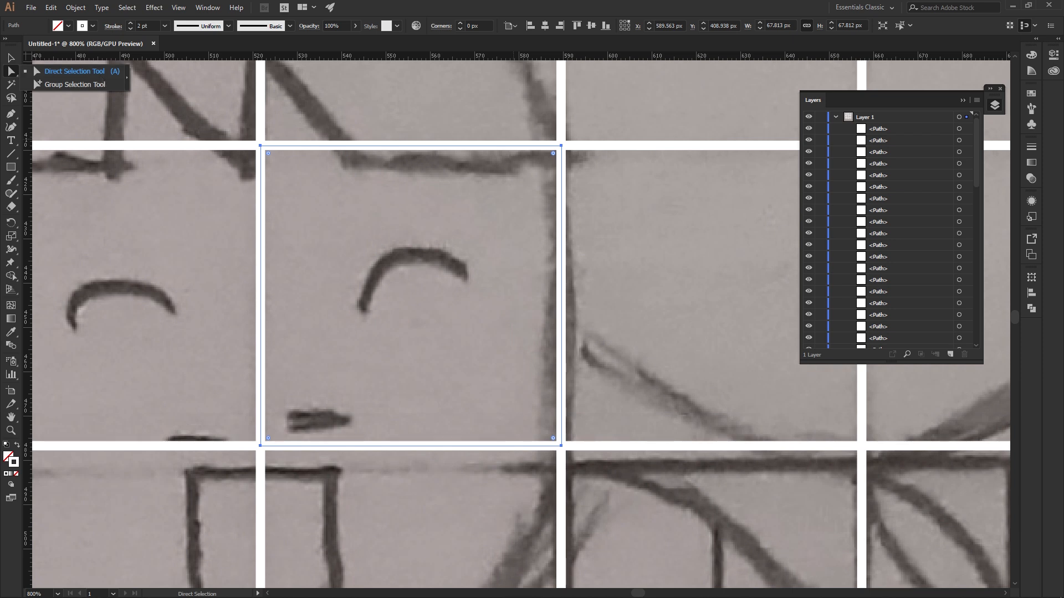
pyautogui.click(75, 72)
pyautogui.click(199, 211)
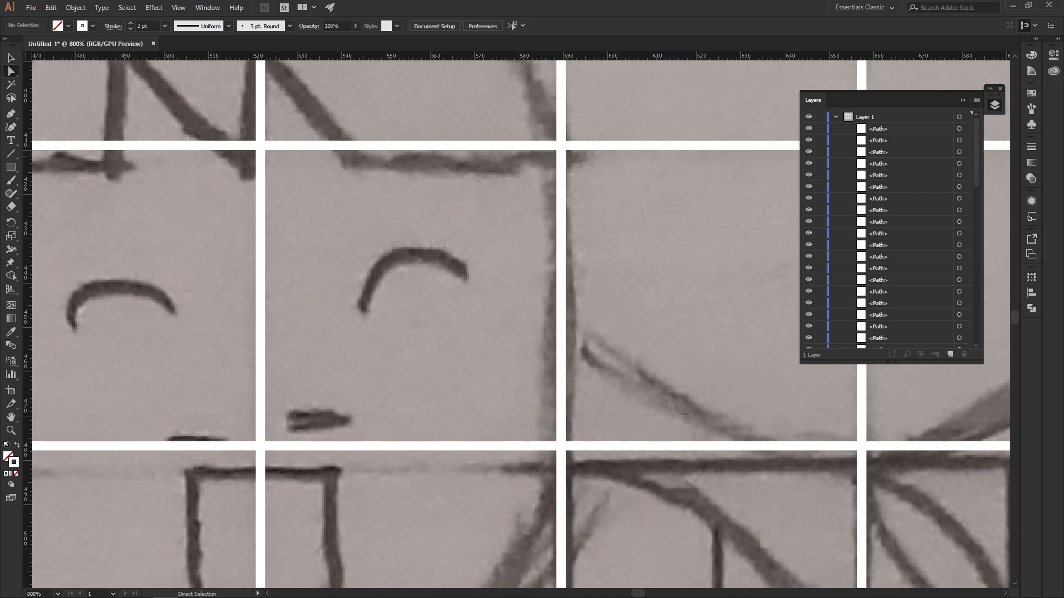
pyautogui.click(261, 146)
pyautogui.scroll(-3, 283, 166)
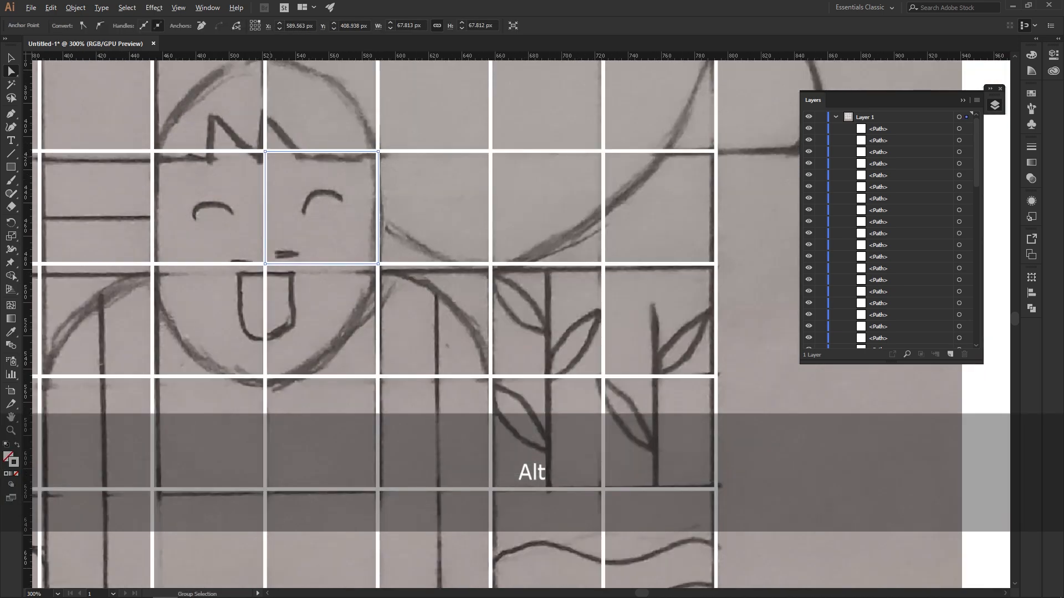
pyautogui.scroll(8, 283, 166)
pyautogui.scroll(-2, 234, 126)
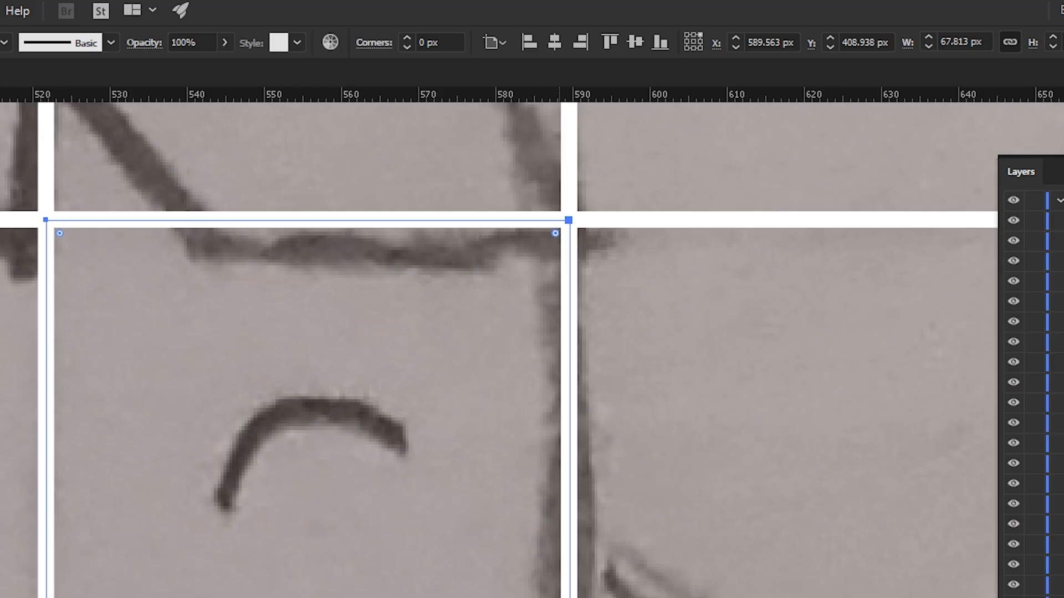
pyautogui.moveTo(555, 233); pyautogui.dragTo(307, 481)
pyautogui.scroll(-2, 605, 470)
pyautogui.moveTo(605, 471); pyautogui.dragTo(163, 597)
pyautogui.hotkey('ctrl', 'z')
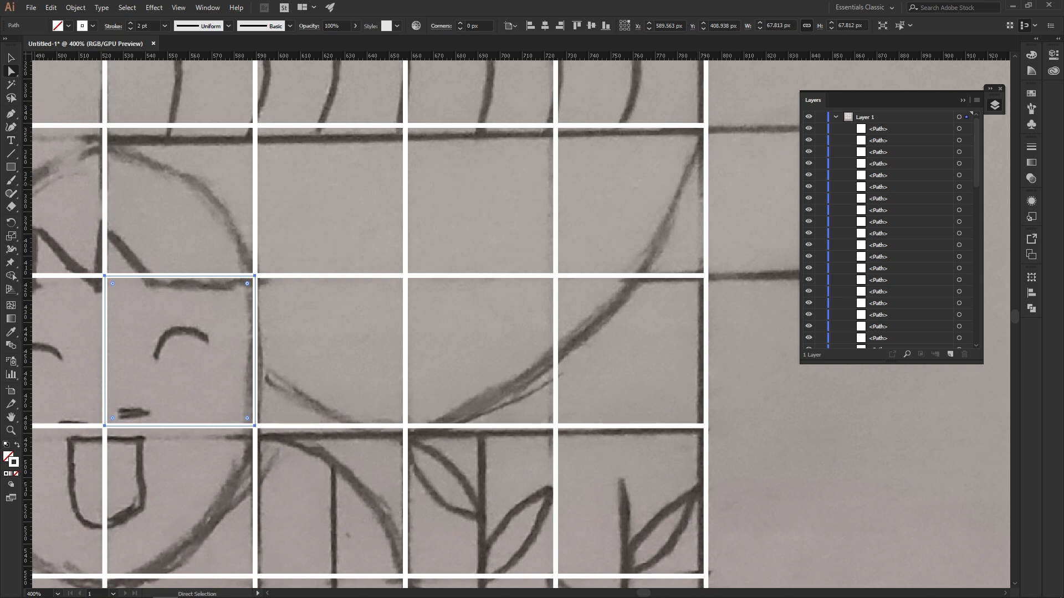
# Check a corner anchor point of the third-row cell in the last column for its corner widget.
pyautogui.click(705, 175)
pyautogui.moveTo(713, 143); pyautogui.dragTo(647, 205)
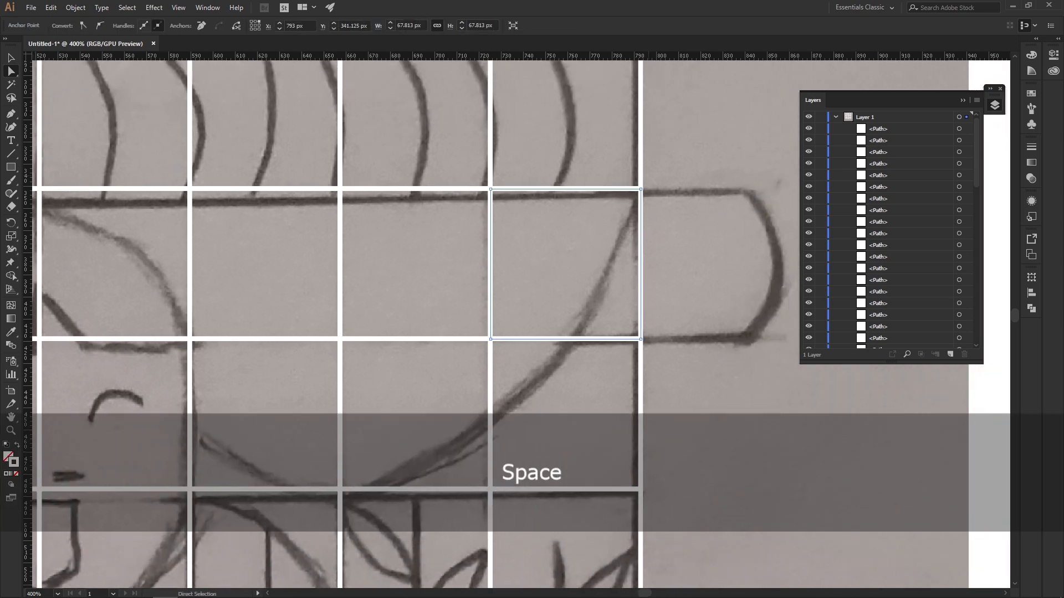
pyautogui.scroll(2, 646, 205)
pyautogui.press('a')
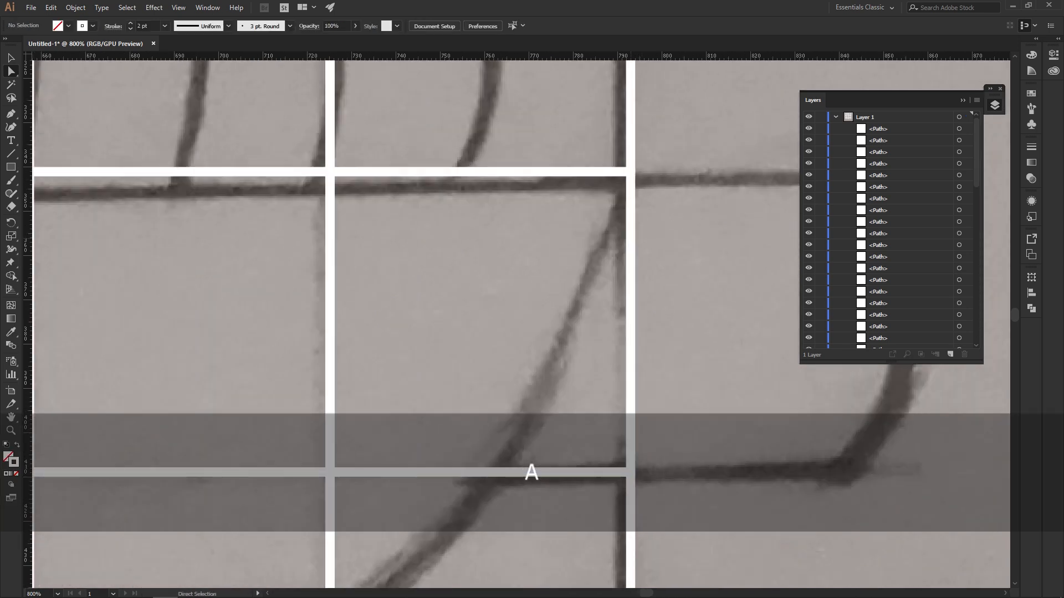
pyautogui.scroll(-2, 632, 238)
pyautogui.press('a')
pyautogui.press('c')
pyautogui.press('a')
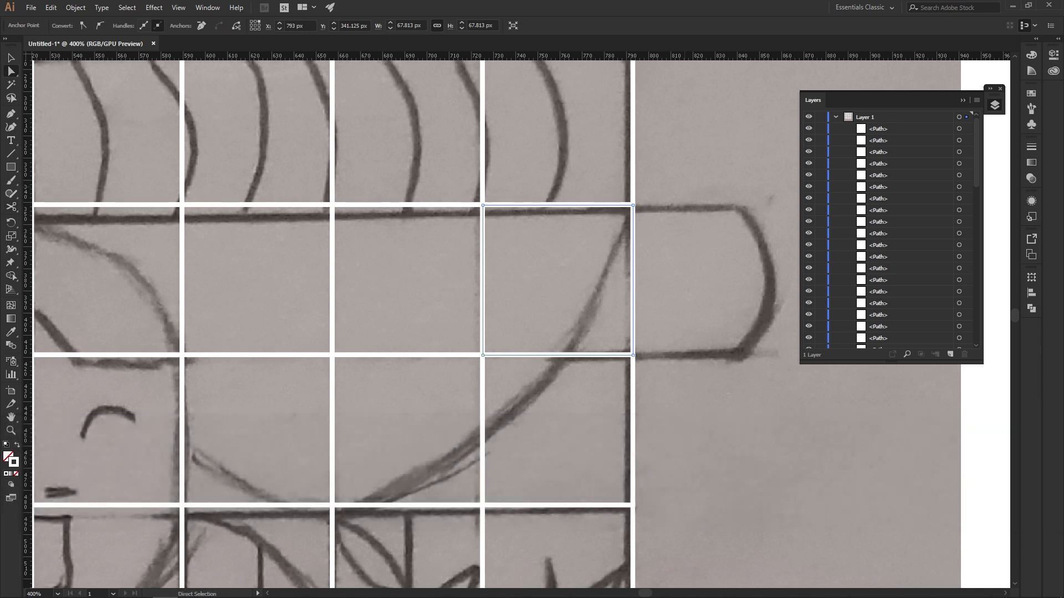
pyautogui.press('space')
pyautogui.moveTo(388, 300); pyautogui.dragTo(799, 311)
pyautogui.moveTo(587, 310); pyautogui.dragTo(184, 299)
pyautogui.press('space')
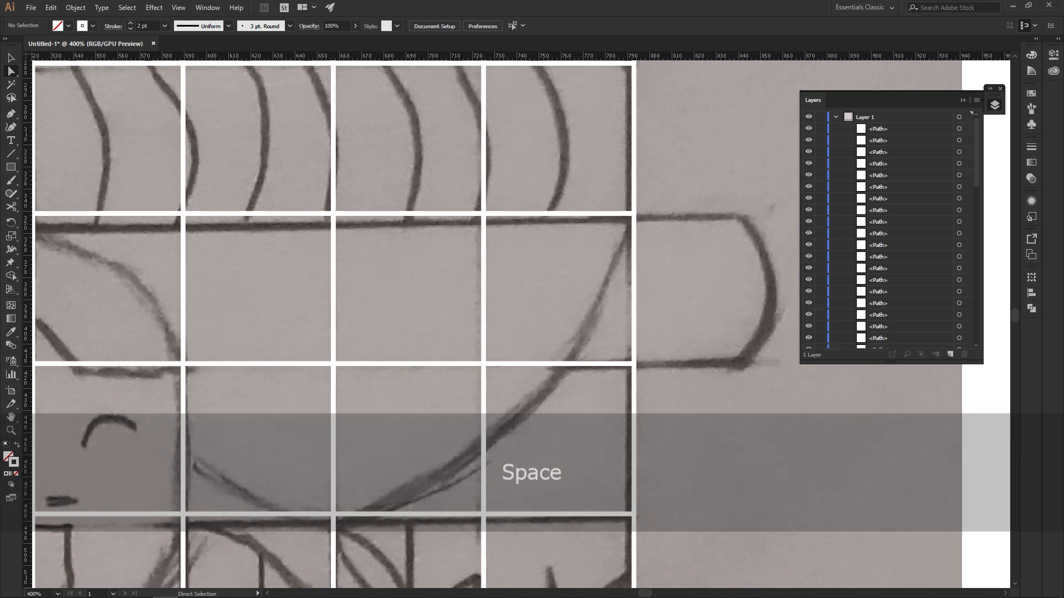
# Select the third-row cell in the last column and check its corners for corner widgets using the Direct Selection and Selection tools.
pyautogui.click(483, 235)
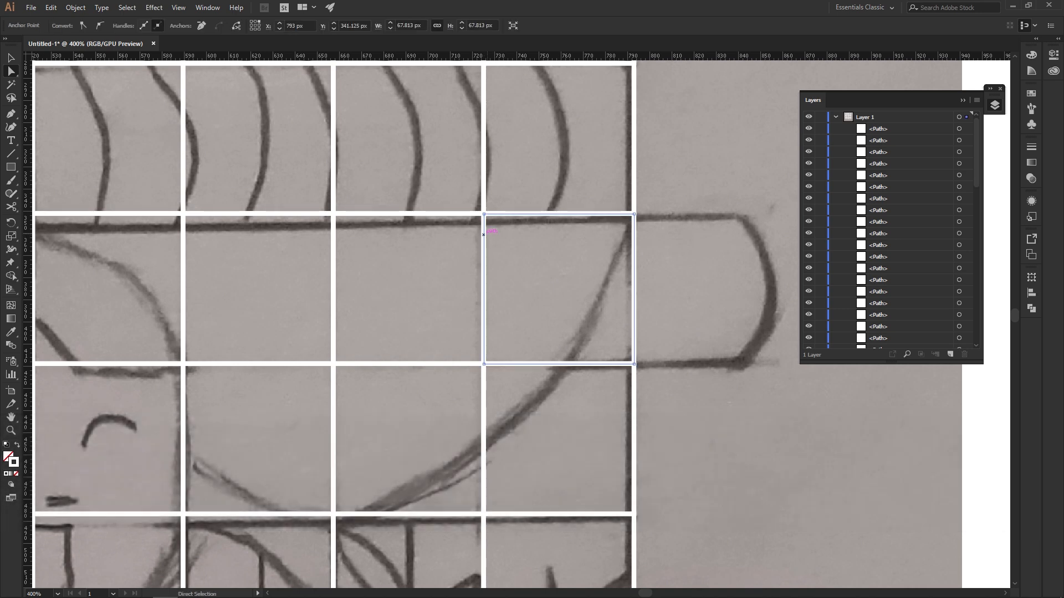
pyautogui.keyDown('alt'); pyautogui.scroll(2, 509, 238); pyautogui.keyUp('alt')
pyautogui.press('a')
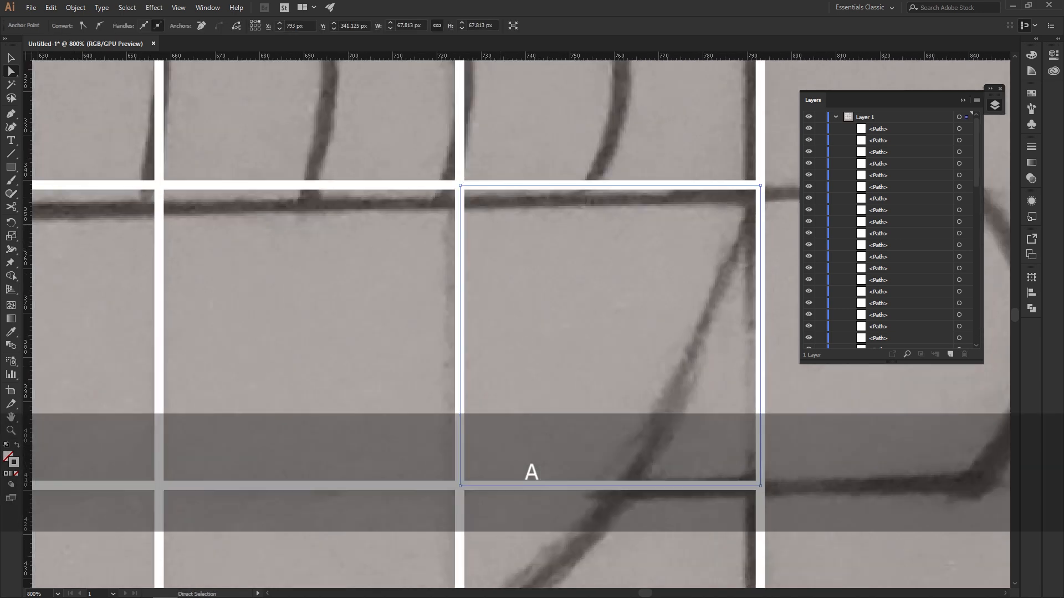
pyautogui.press('v')
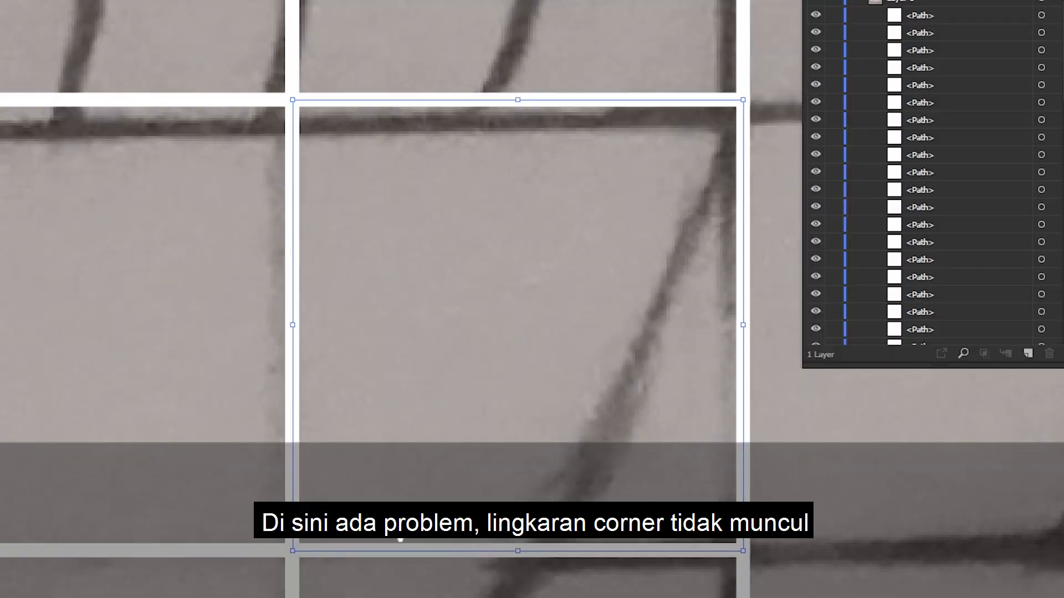
pyautogui.moveTo(742, 245); pyautogui.dragTo(477, 240)
pyautogui.hotkey('ctrl', 'z')
pyautogui.press('space')
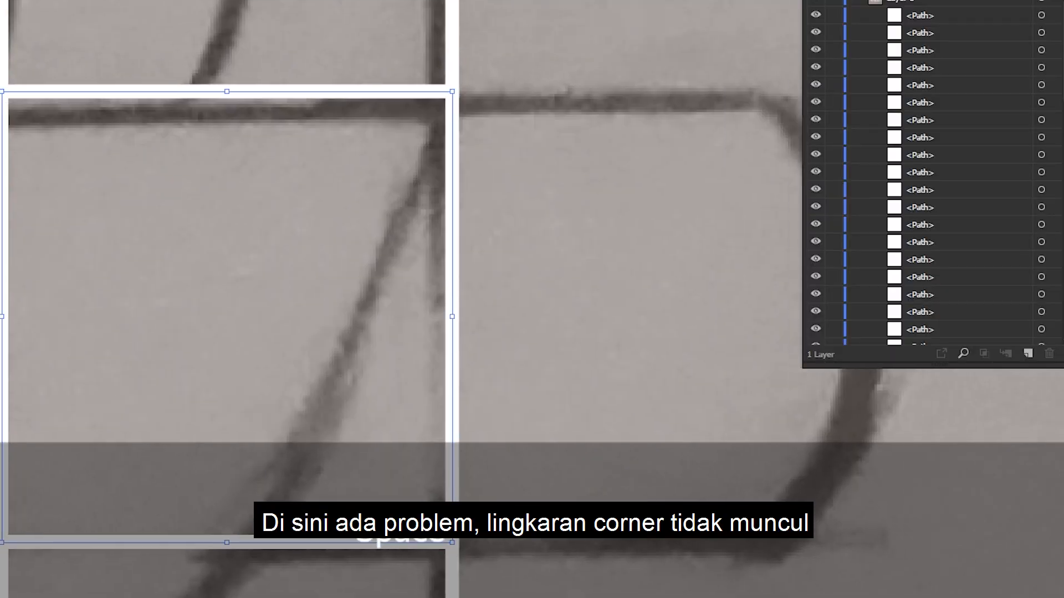
# Swap the cell's stroke to a fill and back to a stroke to bring up its corner widgets, undoing the accidental move.
pyautogui.press('a')
pyautogui.press('shift')
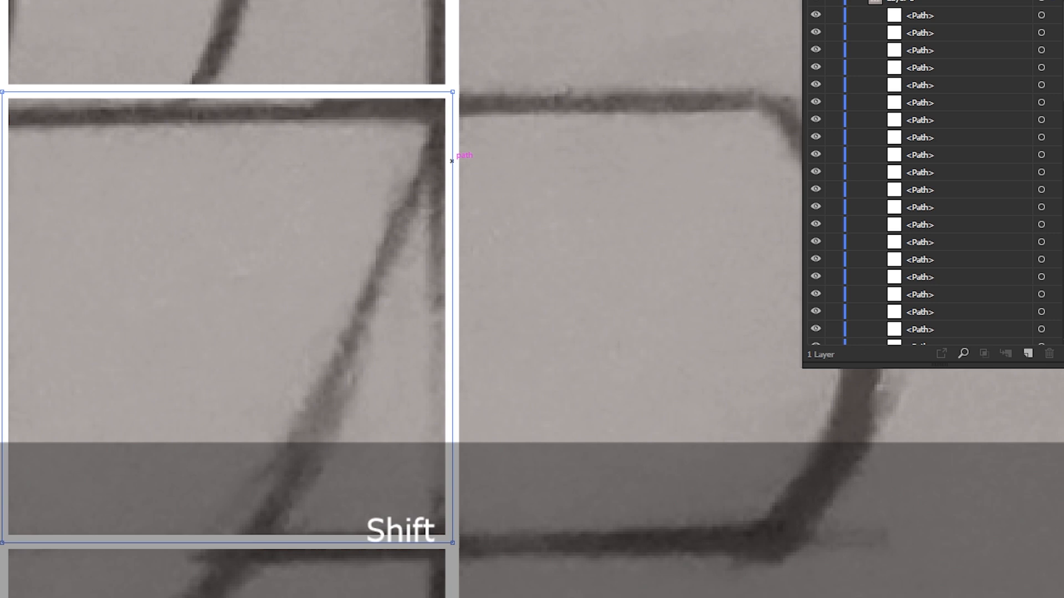
pyautogui.hotkey('shift', 'x')
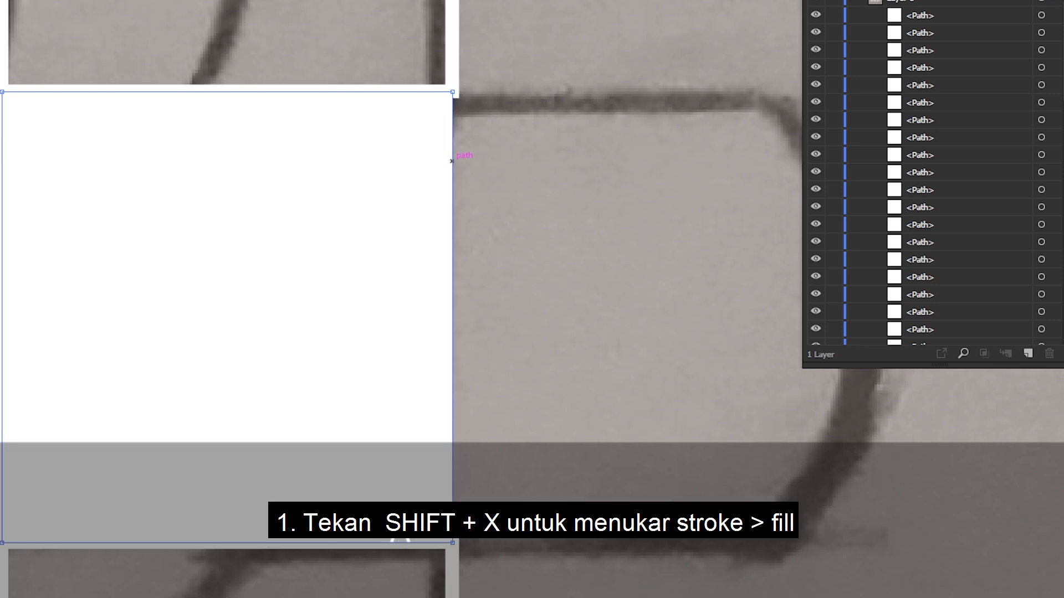
pyautogui.press('a')
pyautogui.moveTo(453, 92); pyautogui.dragTo(399, 145)
pyautogui.press('ctrl')
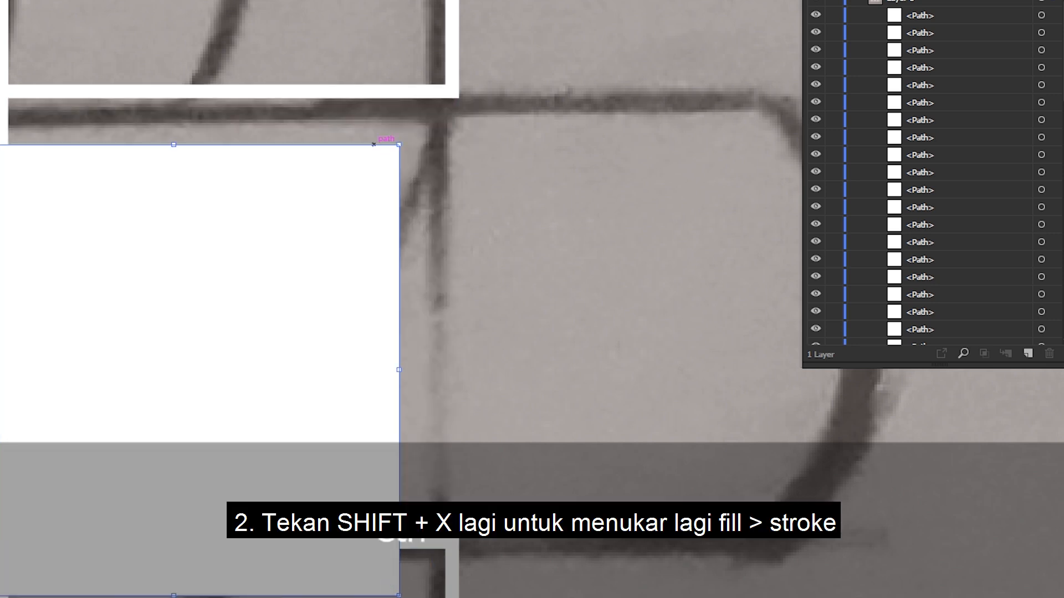
pyautogui.hotkey('ctrl', 'z')
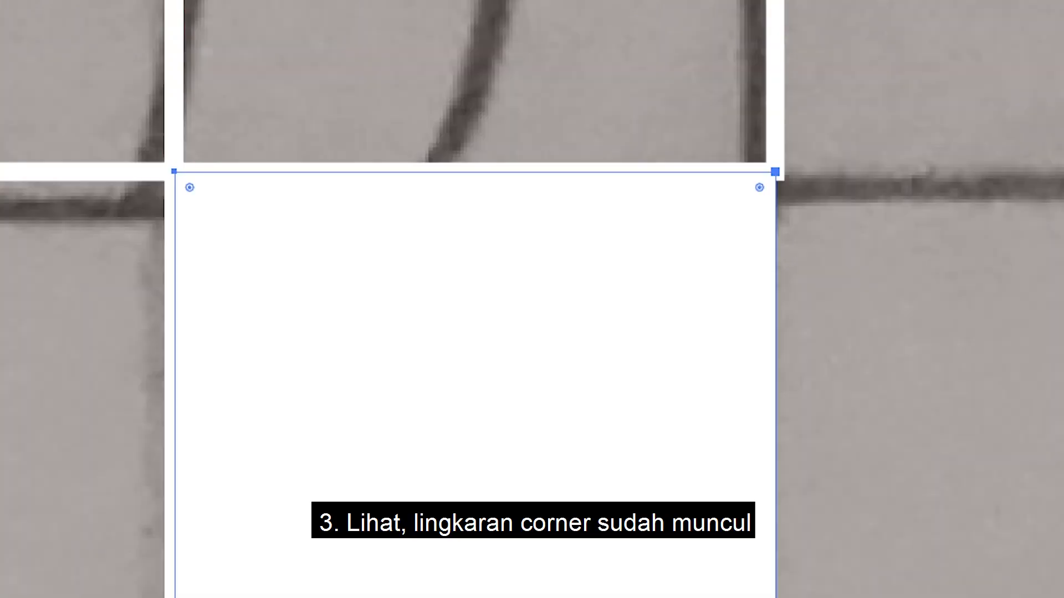
pyautogui.hotkey('shift', 'x')
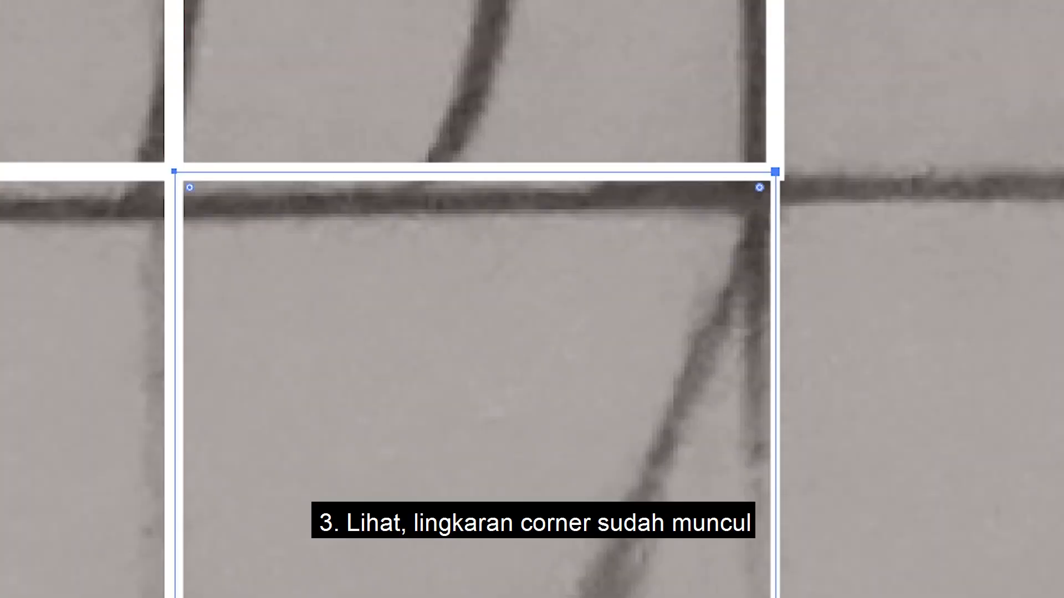
# Try rounding all four corners of the cell into a full circle twice, undoing the change each time.
pyautogui.moveTo(759, 187); pyautogui.dragTo(573, 532)
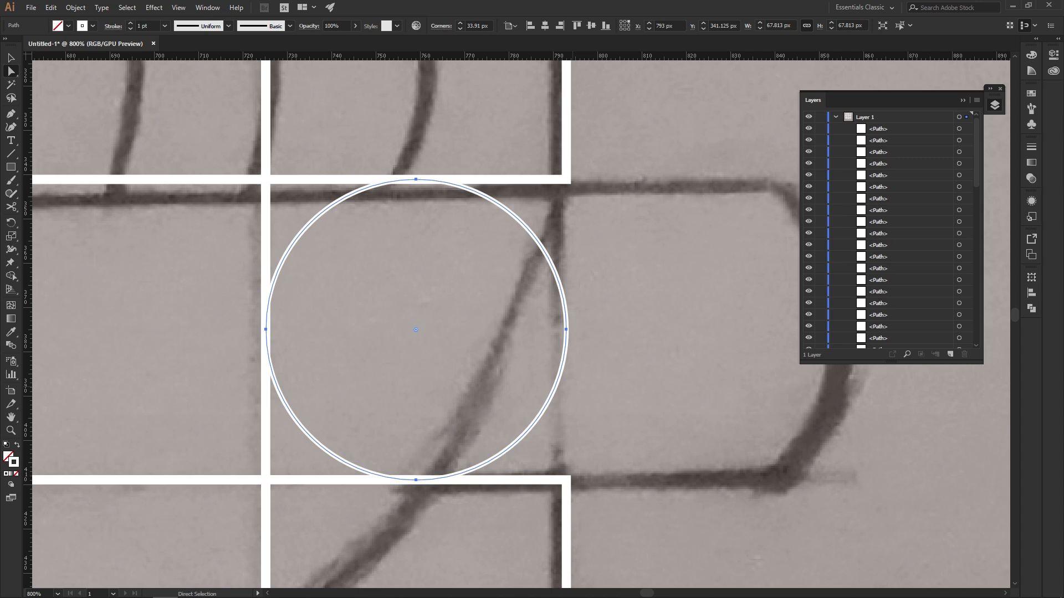
pyautogui.hotkey('ctrl', 'z')
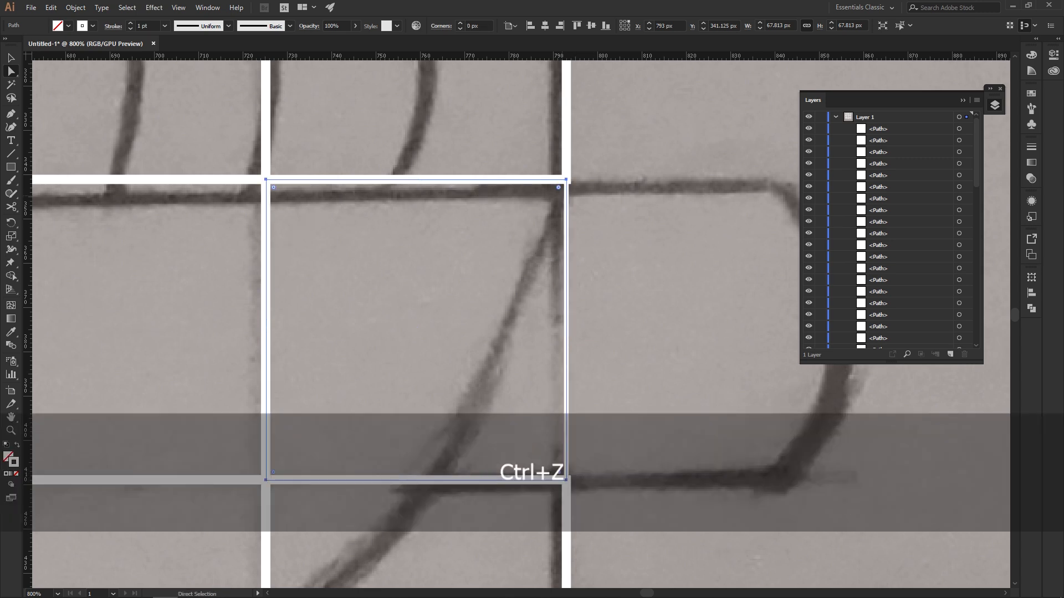
pyautogui.moveTo(557, 188); pyautogui.dragTo(494, 271)
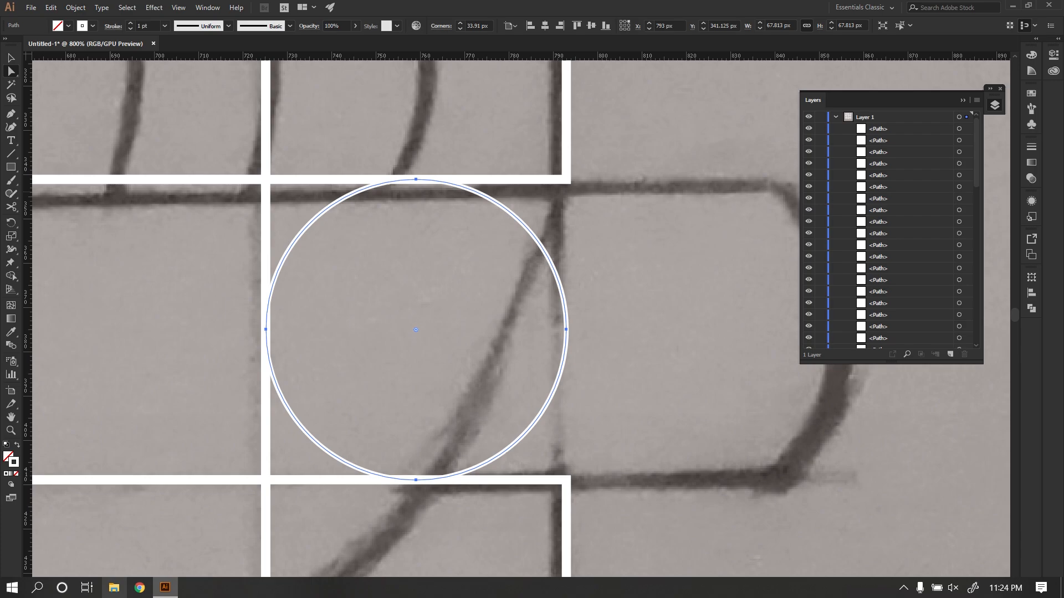
pyautogui.hotkey('ctrl', 'z')
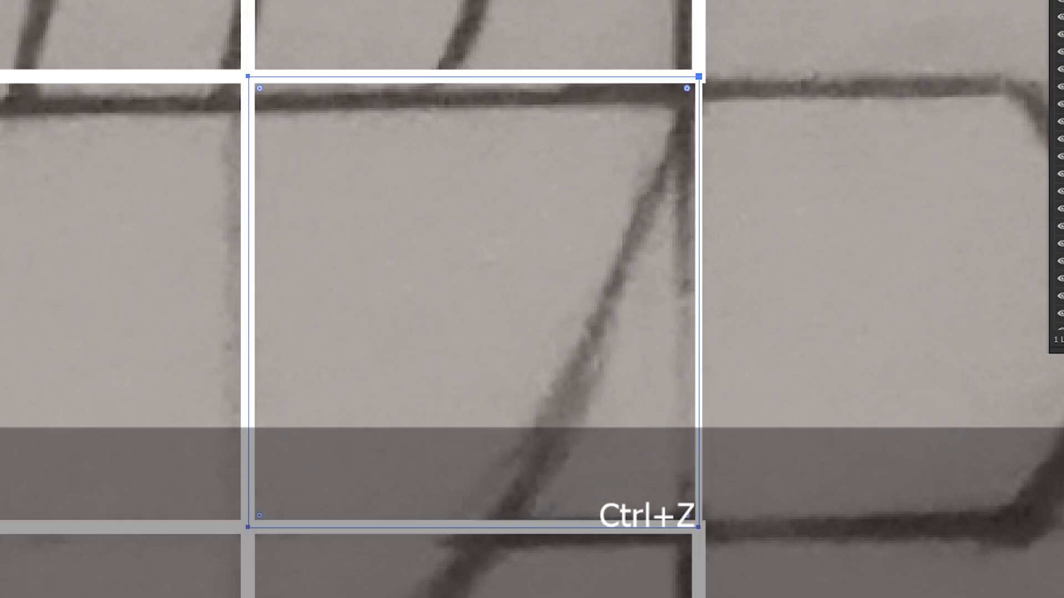
# Try rounding only the cell's upper-right corner and then only its upper-left corner, undoing each change.
pyautogui.moveTo(686, 88); pyautogui.dragTo(402, 372)
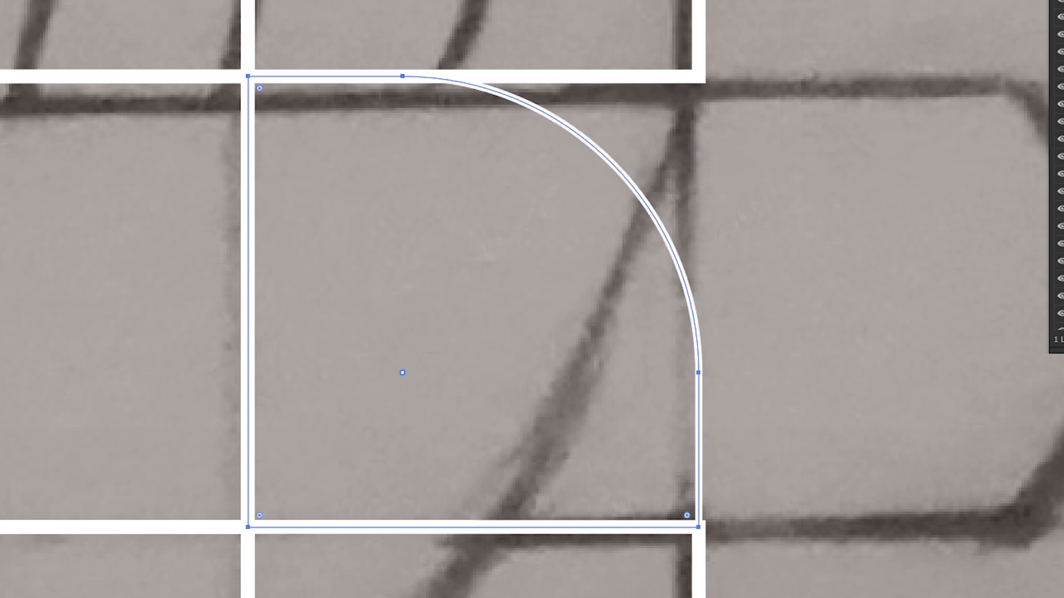
pyautogui.hotkey('ctrl', 'z')
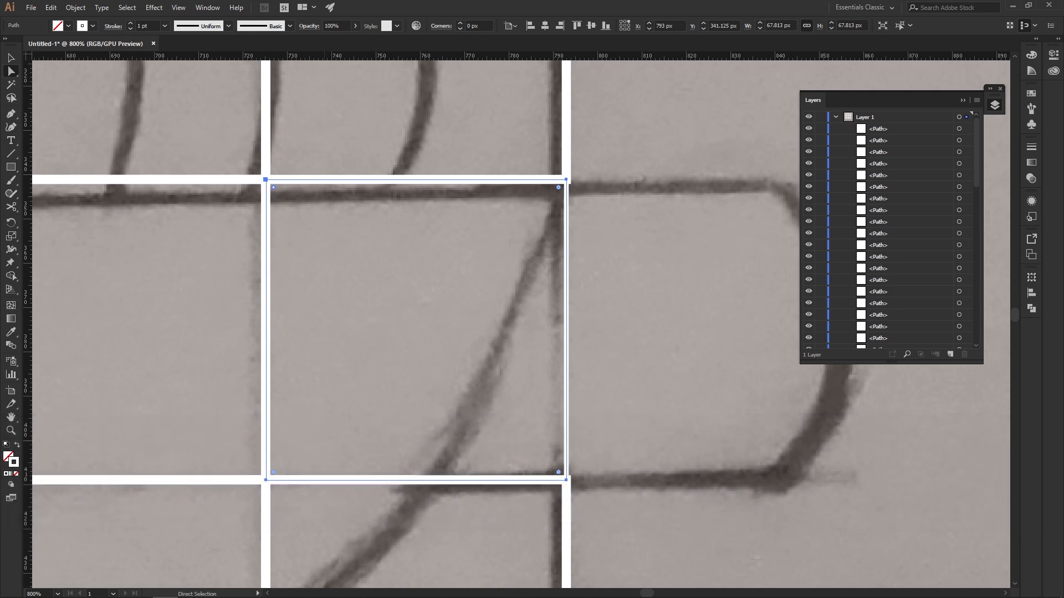
pyautogui.moveTo(274, 187); pyautogui.dragTo(452, 366)
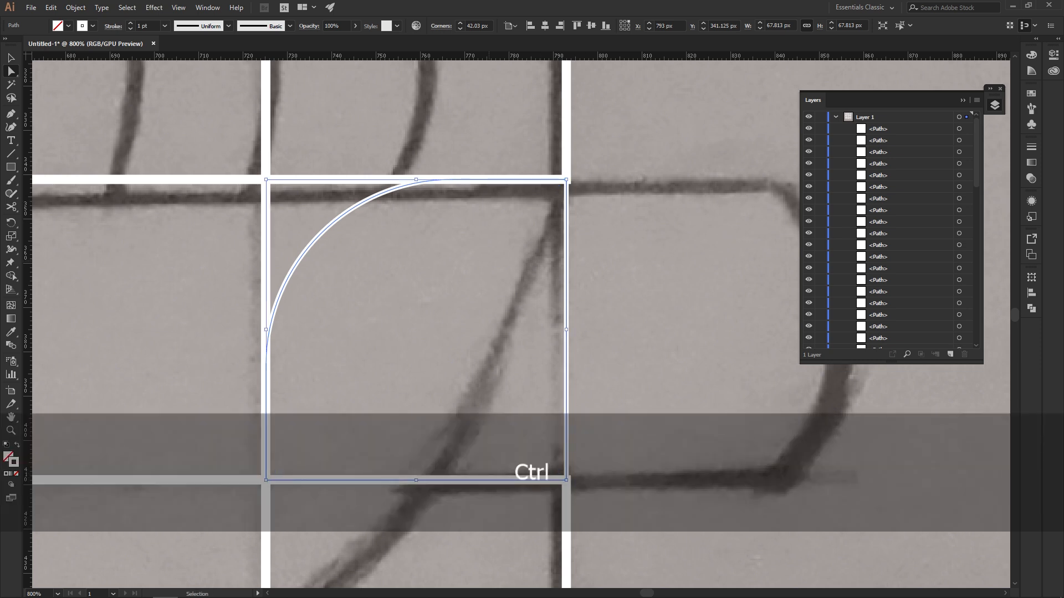
pyautogui.hotkey('ctrl', 'z')
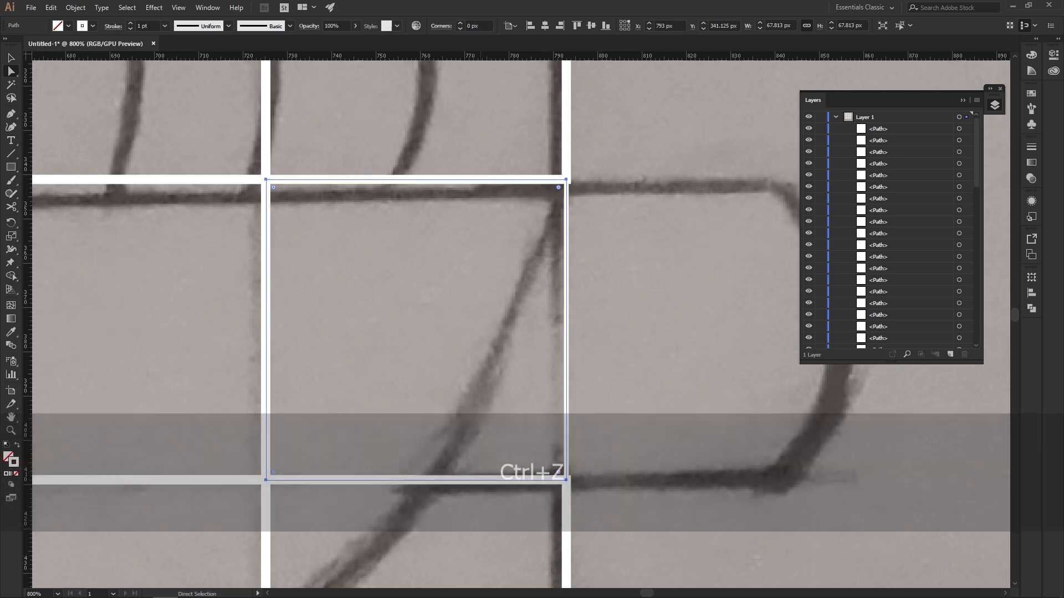
# Set the cell's stroke to 2 pt, try rounding both upper corners together, undo the rounding and deselect the cell.
pyautogui.click(131, 23)
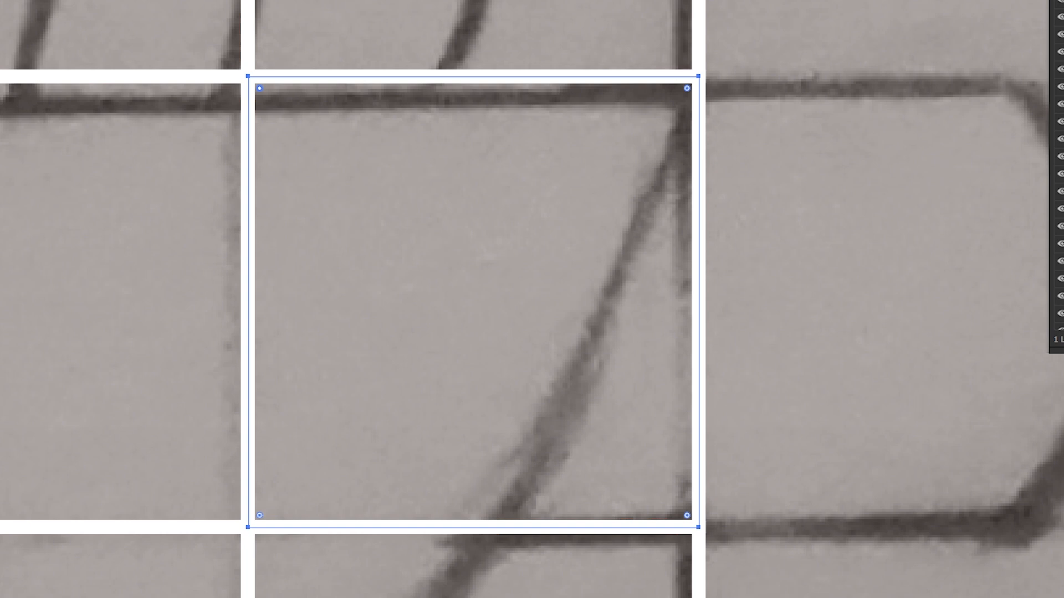
pyautogui.press('shift')
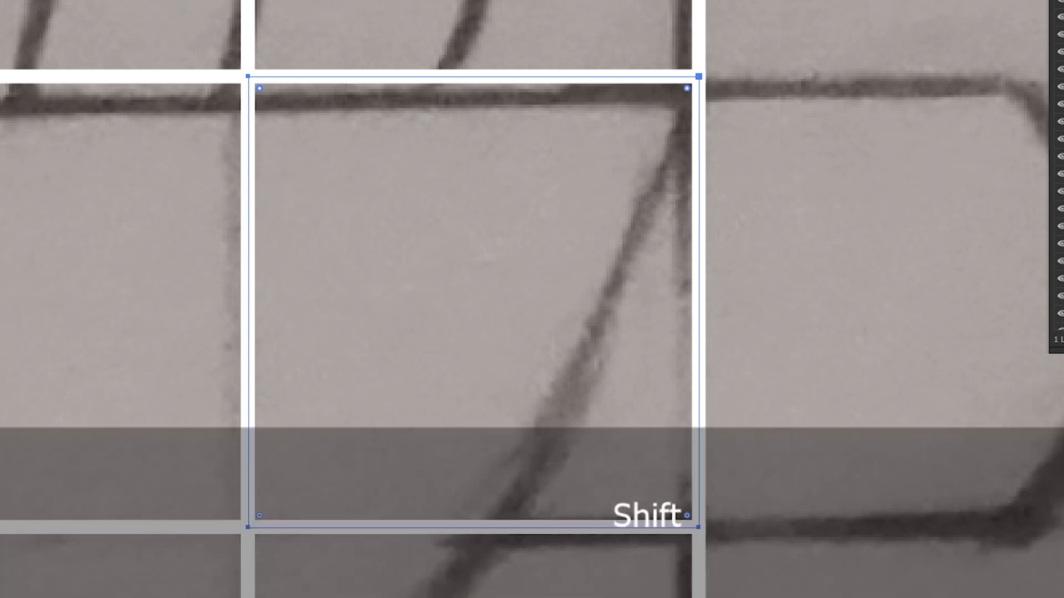
pyautogui.moveTo(686, 88); pyautogui.dragTo(542, 456)
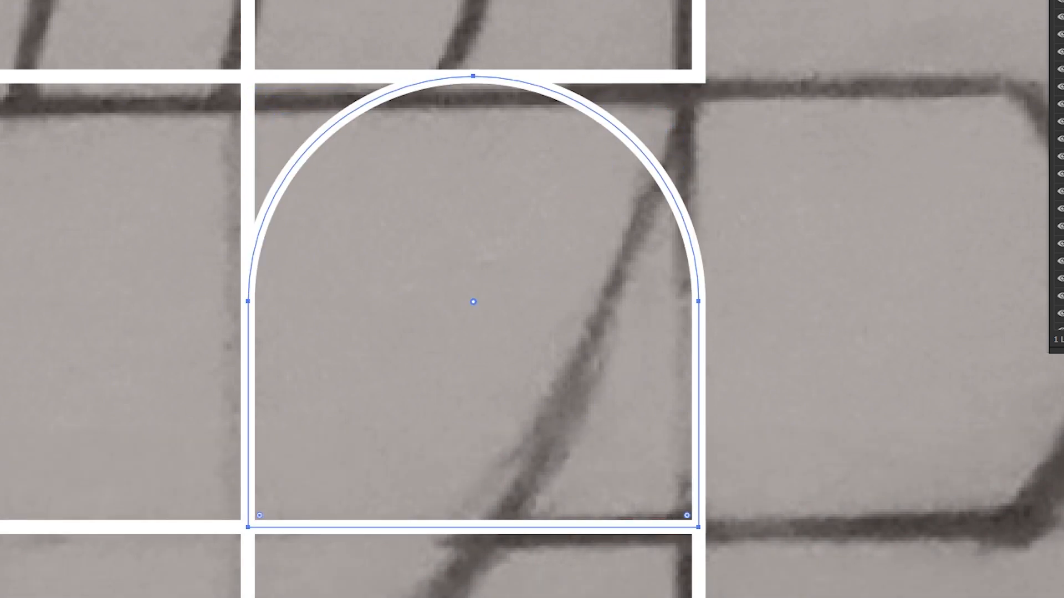
pyautogui.hotkey('ctrl', 'z')
pyautogui.click(619, 101)
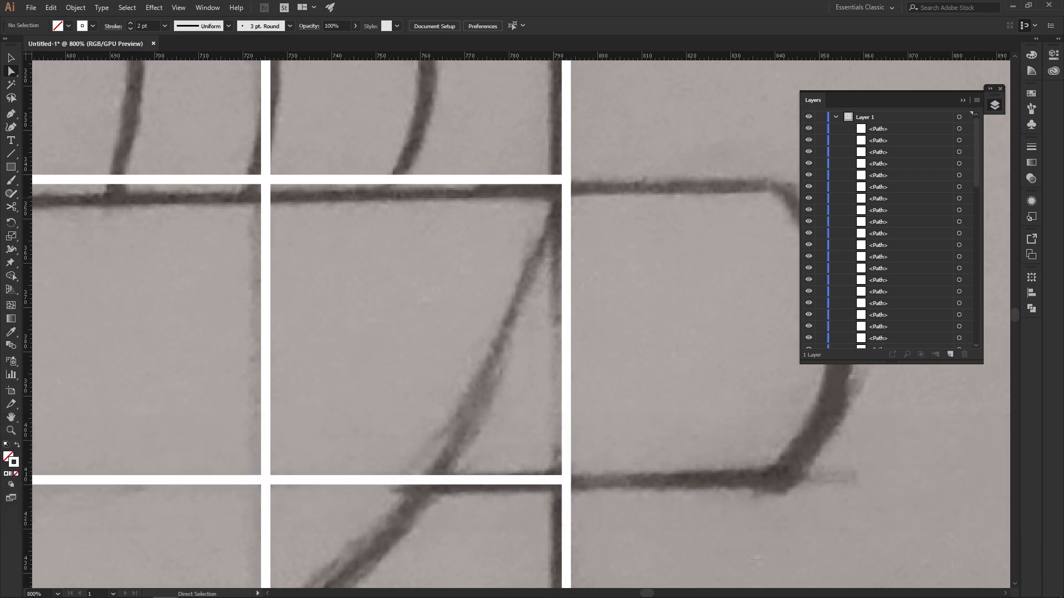
# Select the fifth-row cell in the grid's third column, where the sketch shows an arc and a vertical line.
pyautogui.click(566, 208)
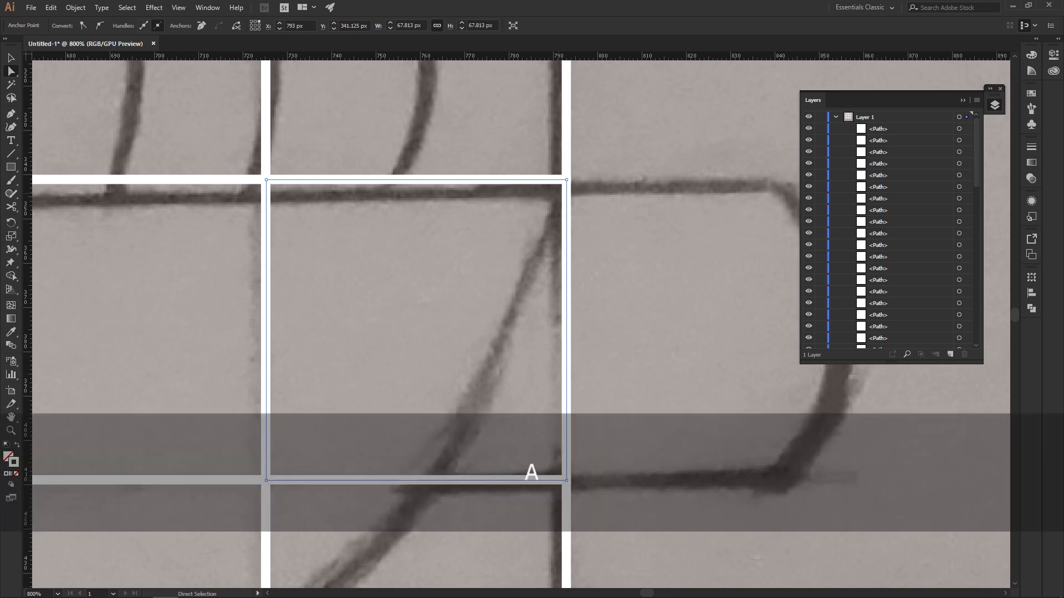
pyautogui.click(596, 167)
pyautogui.click(566, 181)
pyautogui.press('space')
pyautogui.moveTo(310, 288); pyautogui.dragTo(589, 215)
pyautogui.scroll(-2, 531, 317)
pyautogui.press('space')
pyautogui.moveTo(554, 355); pyautogui.dragTo(450, 156)
pyautogui.click(163, 334)
pyautogui.scroll(1, 163, 334)
pyautogui.press('space')
pyautogui.moveTo(164, 334); pyautogui.dragTo(413, 246)
pyautogui.scroll(1, 511, 310)
pyautogui.click(373, 113)
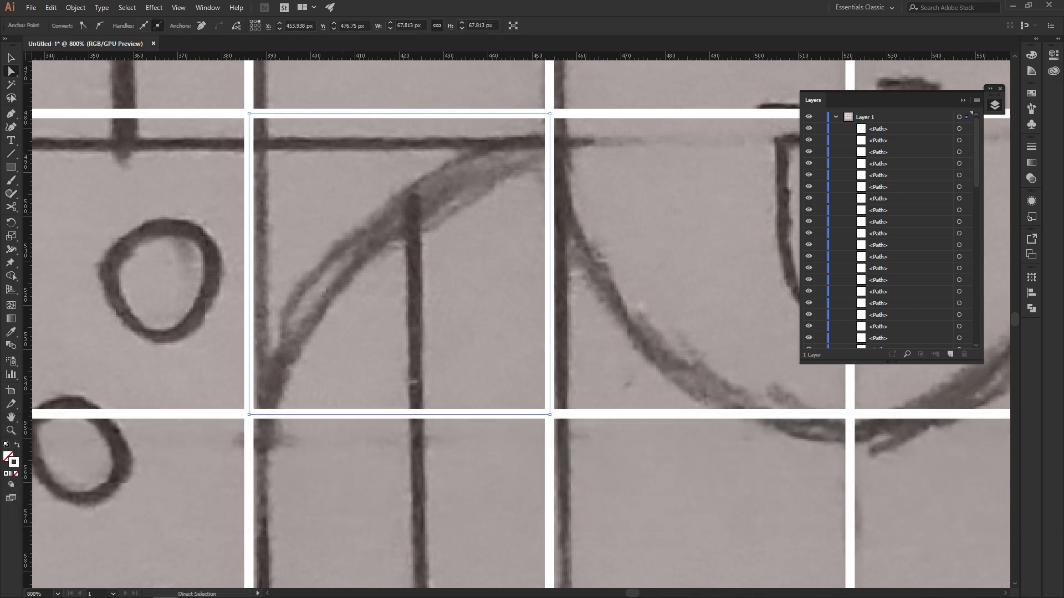
# Inspect the selected cell's corner anchors up close for corner widgets with the Direct Selection and Selection tools, then deselect it.
pyautogui.press('a')
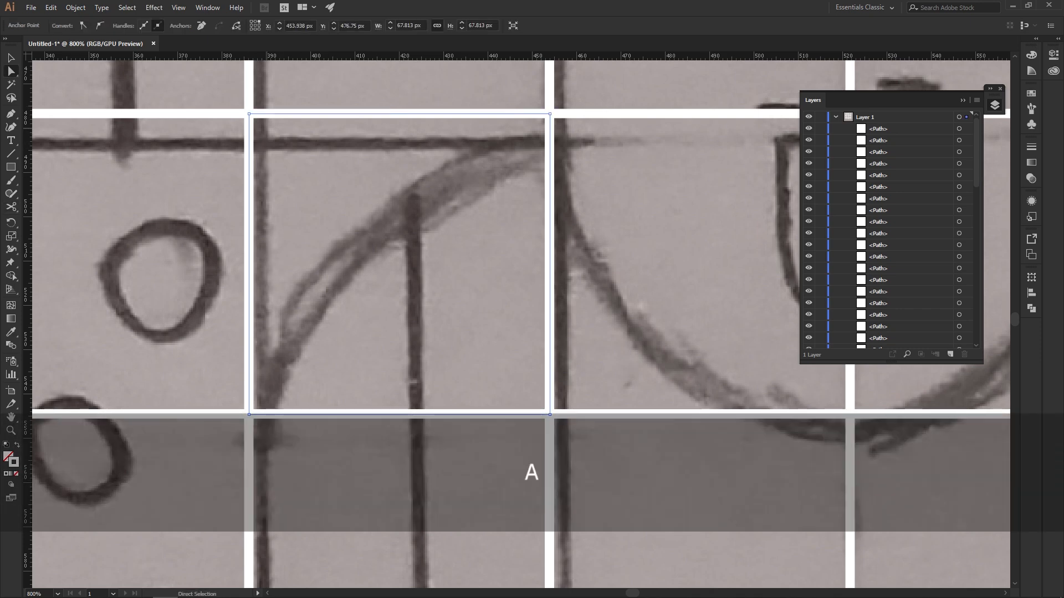
pyautogui.scroll(3, 254, 81)
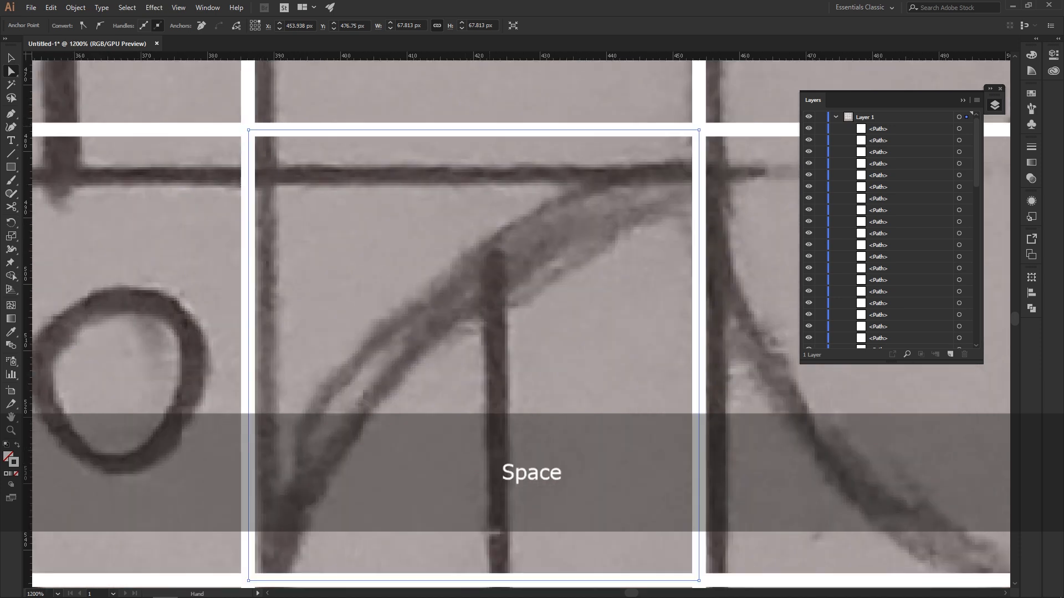
pyautogui.scroll(2, 292, 72)
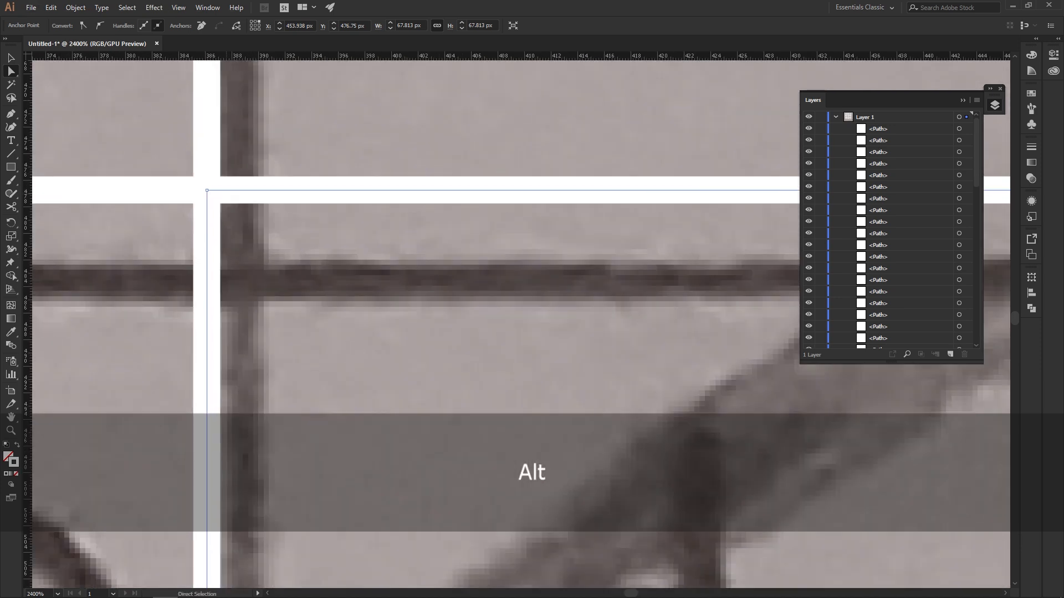
pyautogui.scroll(-2, 215, 188)
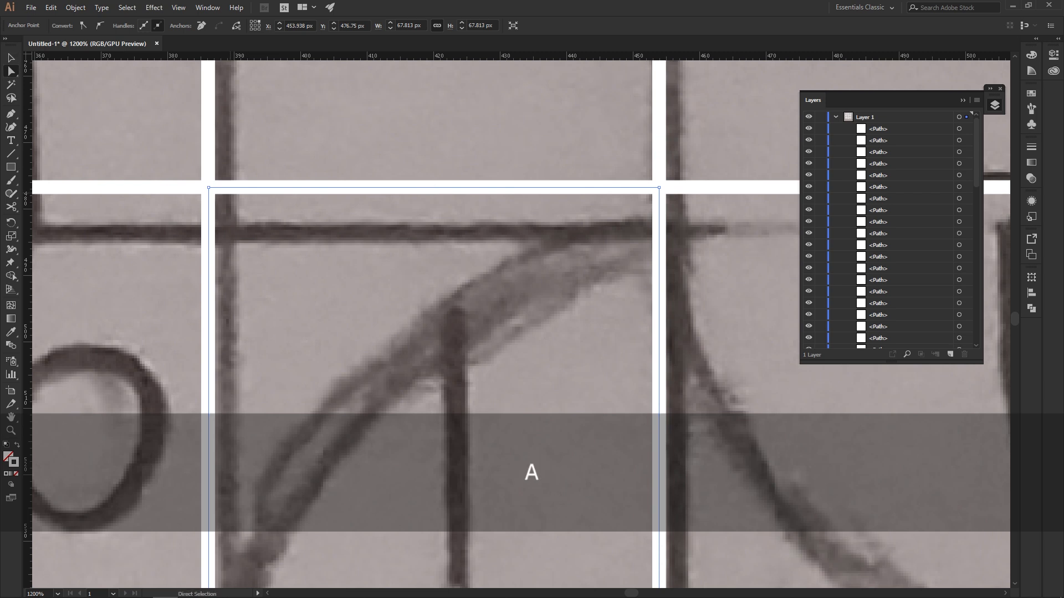
pyautogui.press('v')
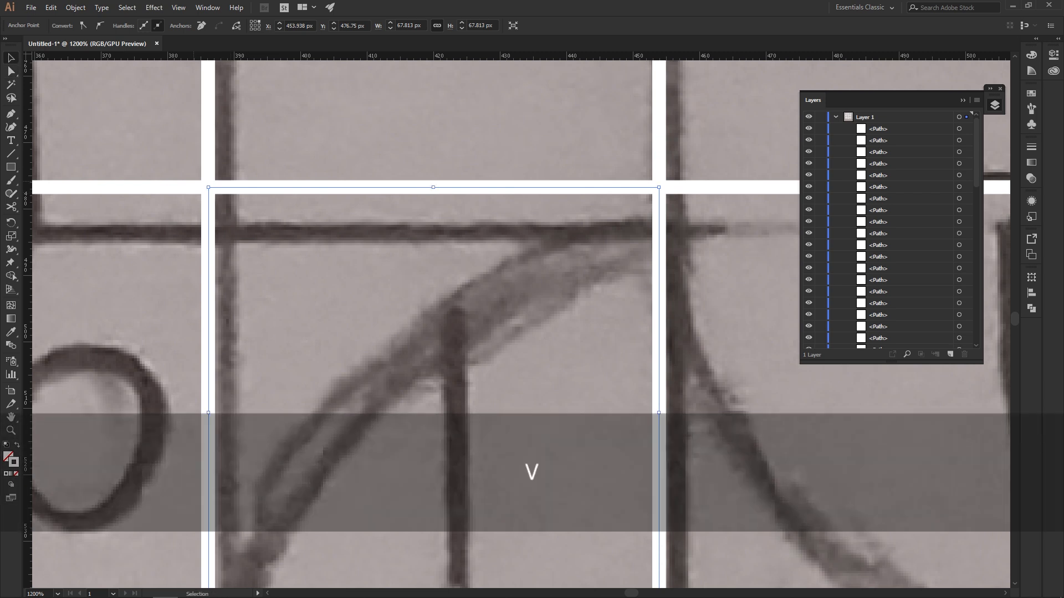
pyautogui.moveTo(8, 76); pyautogui.dragTo(26, 74)
pyautogui.click(390, 111)
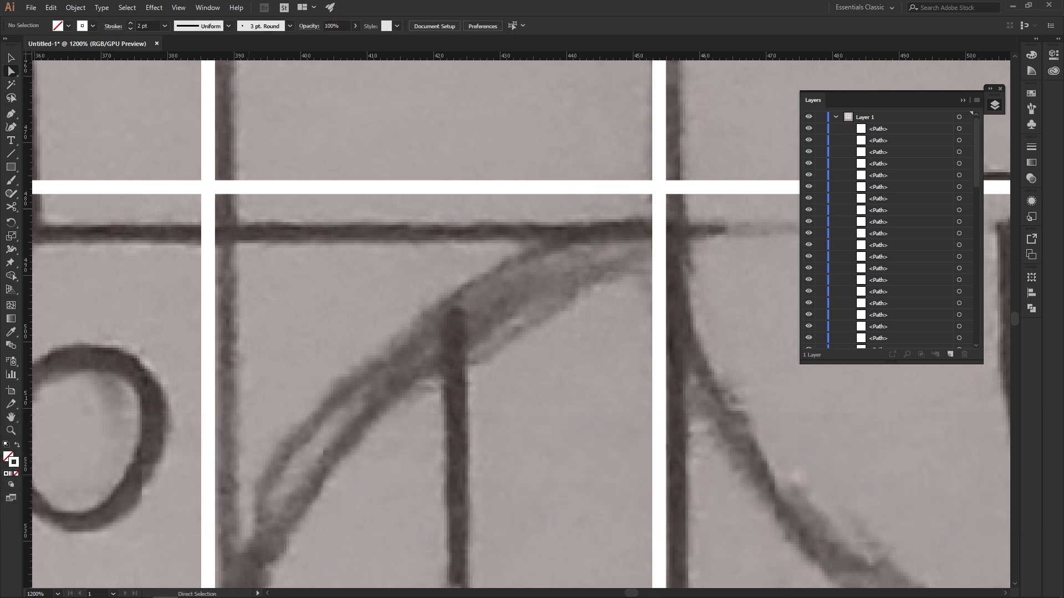
# Reselect the fifth-row cell, swap its stroke to a fill and switch to the Direct Selection tool to reveal its corner widgets.
pyautogui.click(208, 223)
pyautogui.press('v')
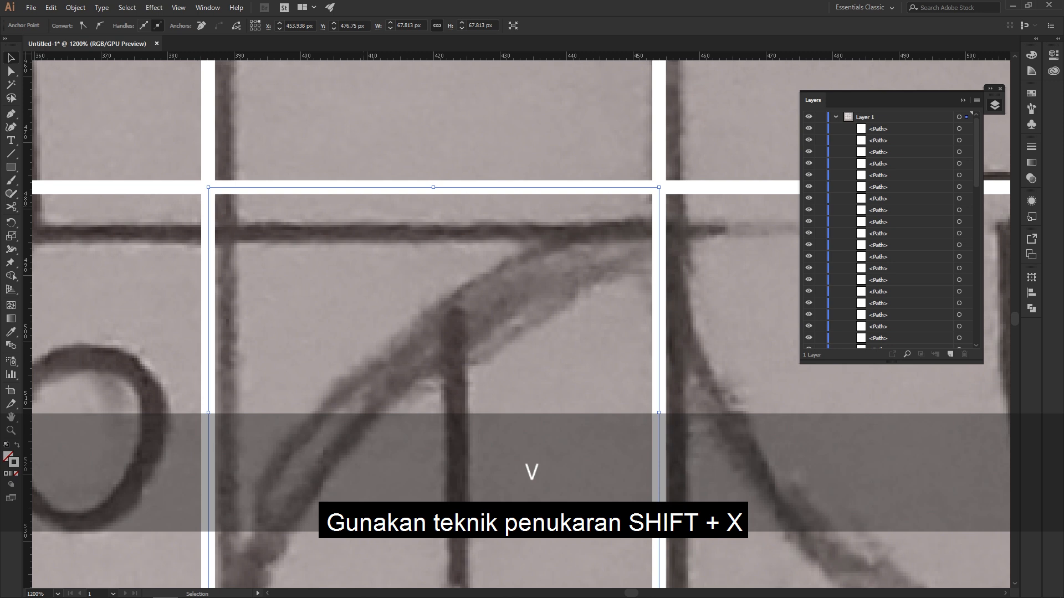
pyautogui.hotkey('shift', 'x')
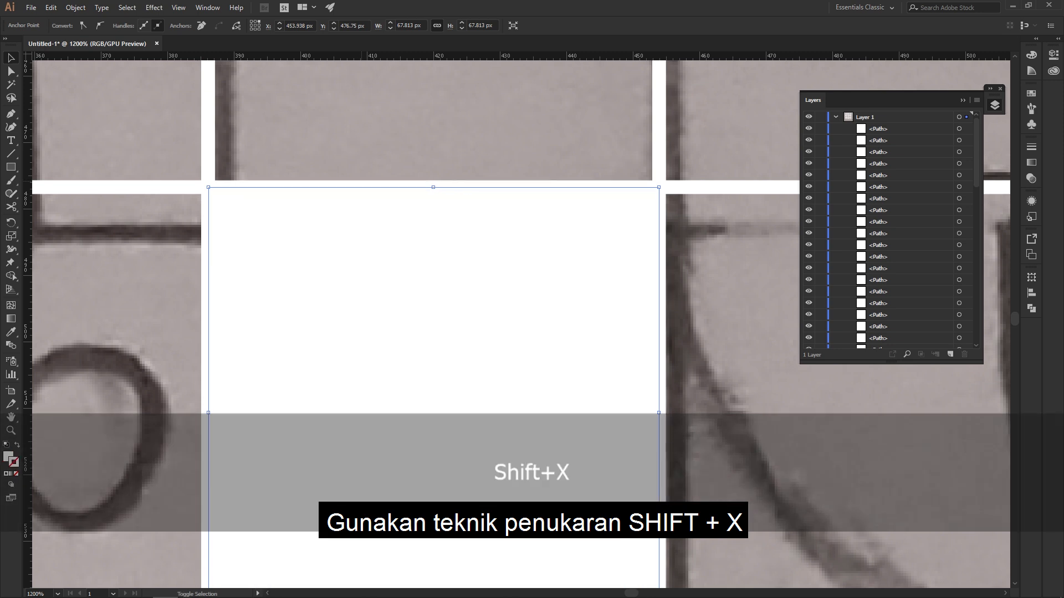
pyautogui.press('a')
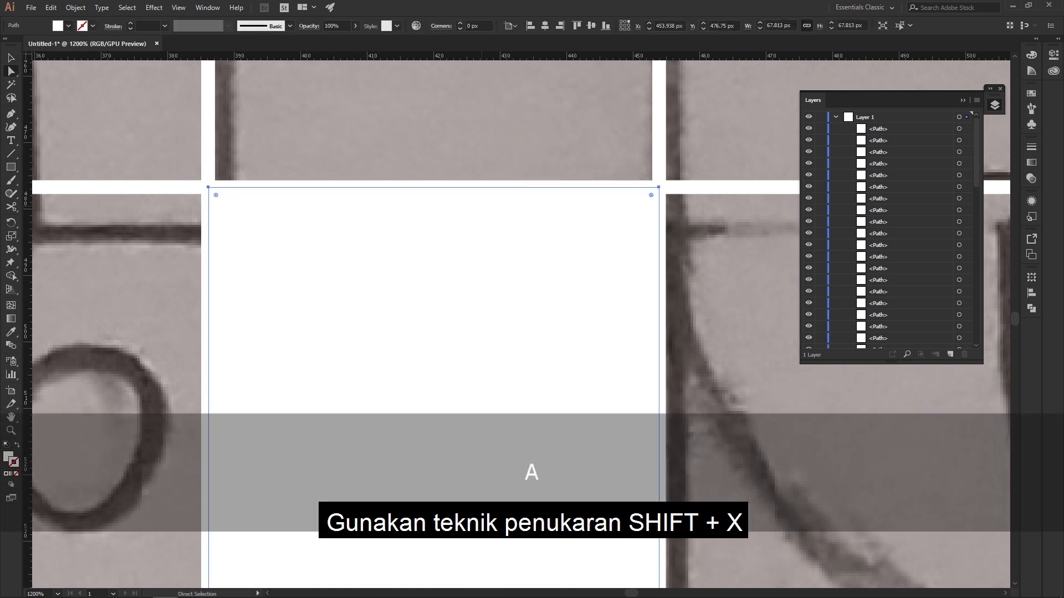
# Try rounding the cell's corners slightly and undo it, then swap its fill to a stroke and back to a fill.
pyautogui.moveTo(215, 195); pyautogui.dragTo(256, 233)
pyautogui.press('ctrl')
pyautogui.hotkey('ctrl', 'z')
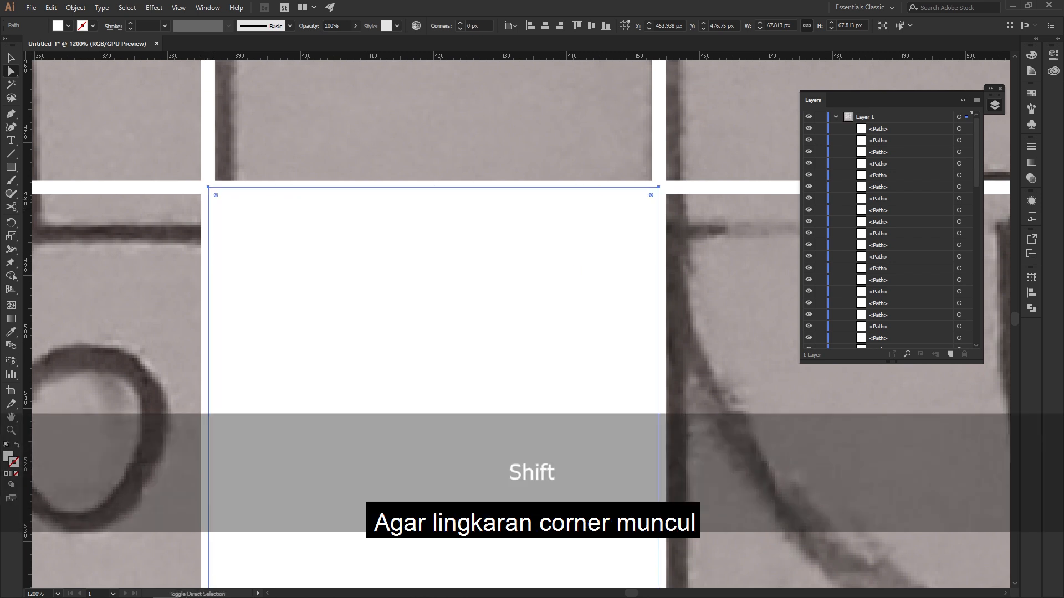
pyautogui.hotkey('shift', 'x')
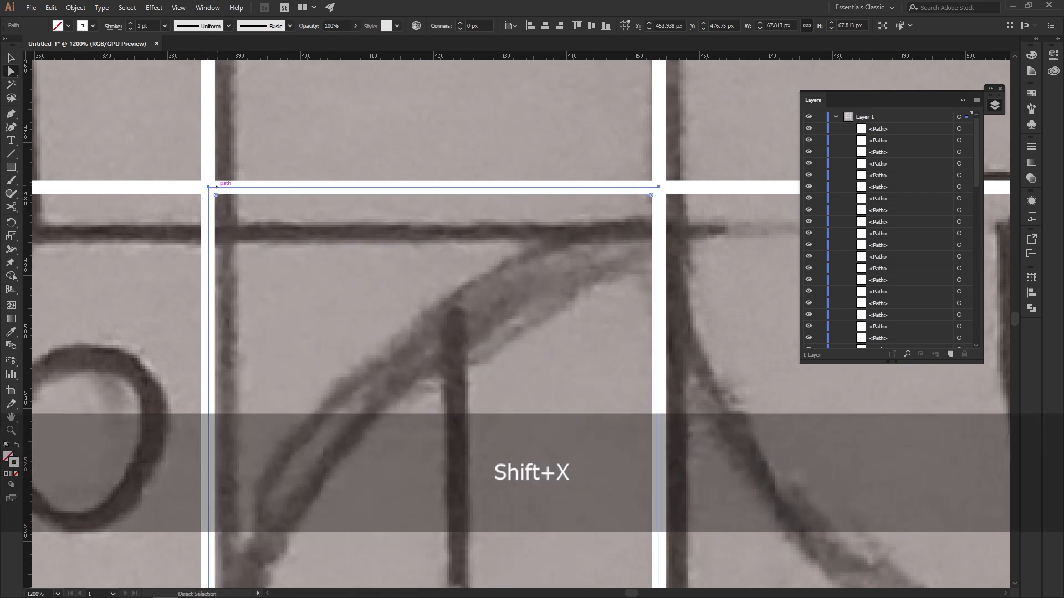
pyautogui.hotkey('shift', 'x')
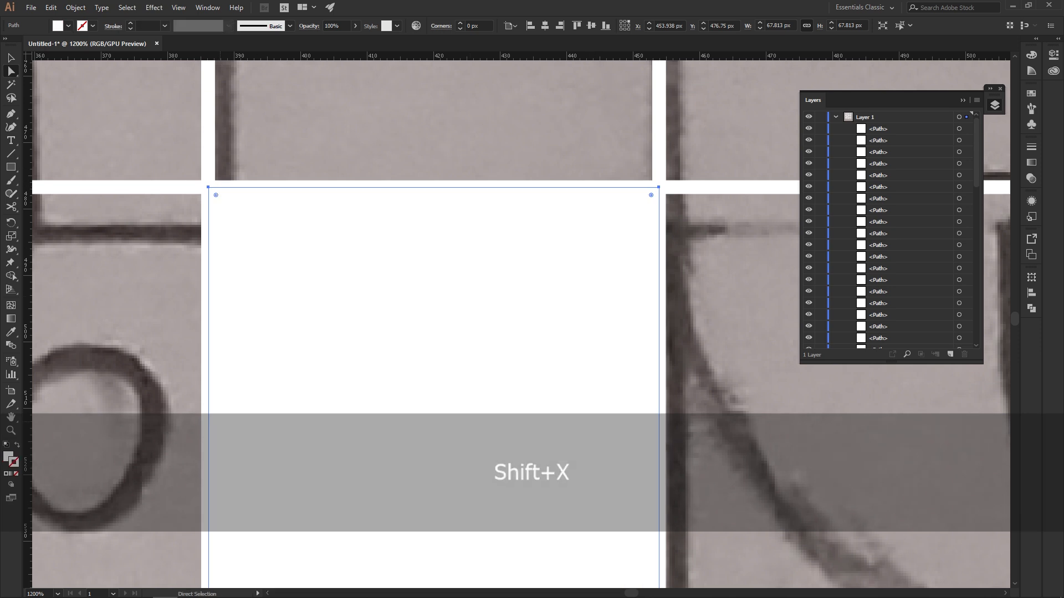
# Swap the fifth-row, third-column cell back to a stroke and round its upper-left corner fully to 67.81 px for the shoulder.
pyautogui.press('shift')
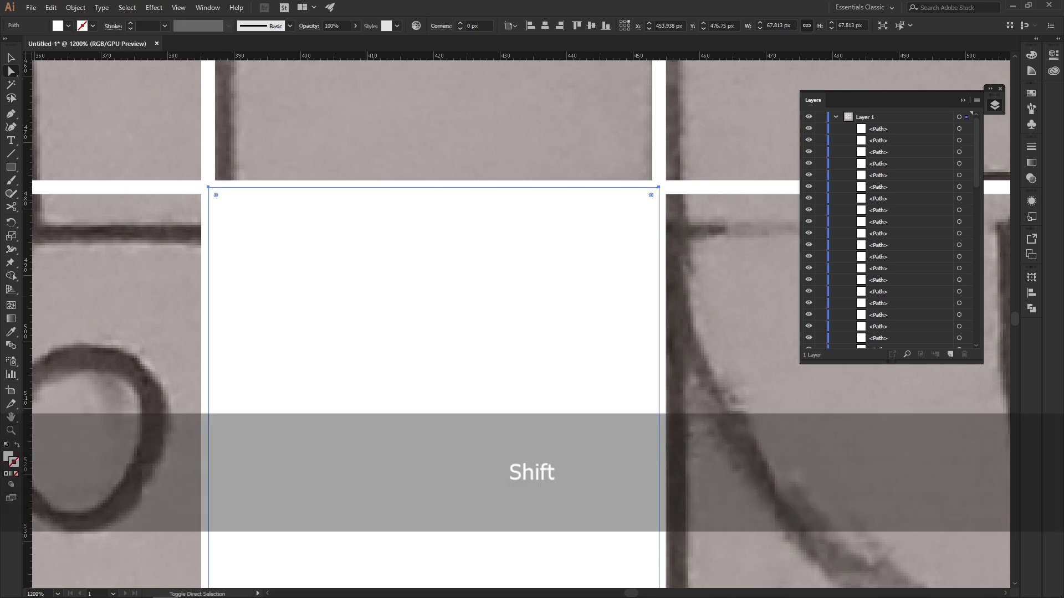
pyautogui.hotkey('shift', 'x')
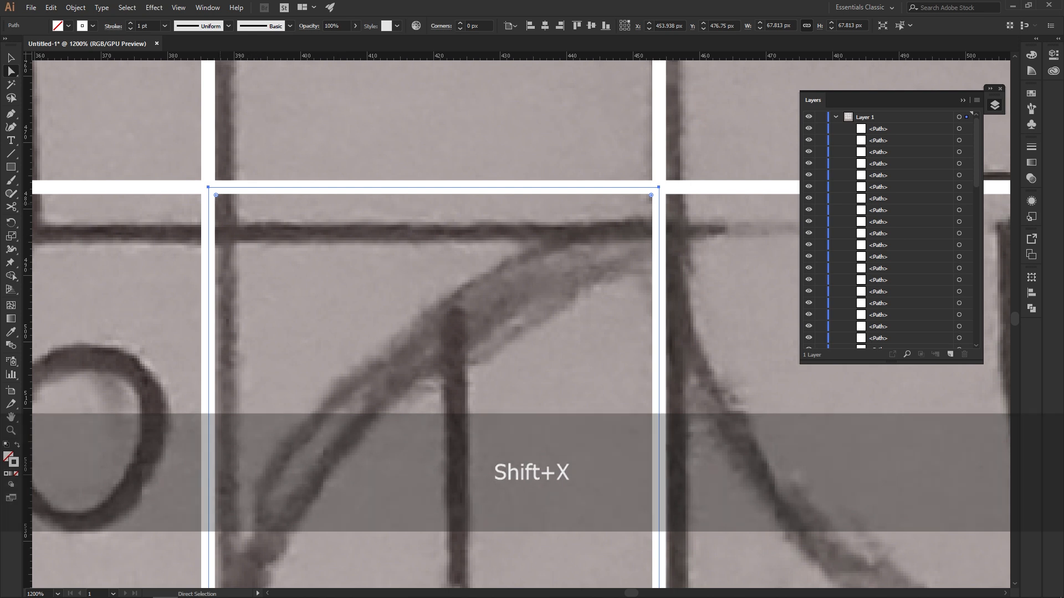
pyautogui.scroll(-1, 517, 325)
pyautogui.press('alt')
pyautogui.moveTo(216, 181); pyautogui.dragTo(902, 570)
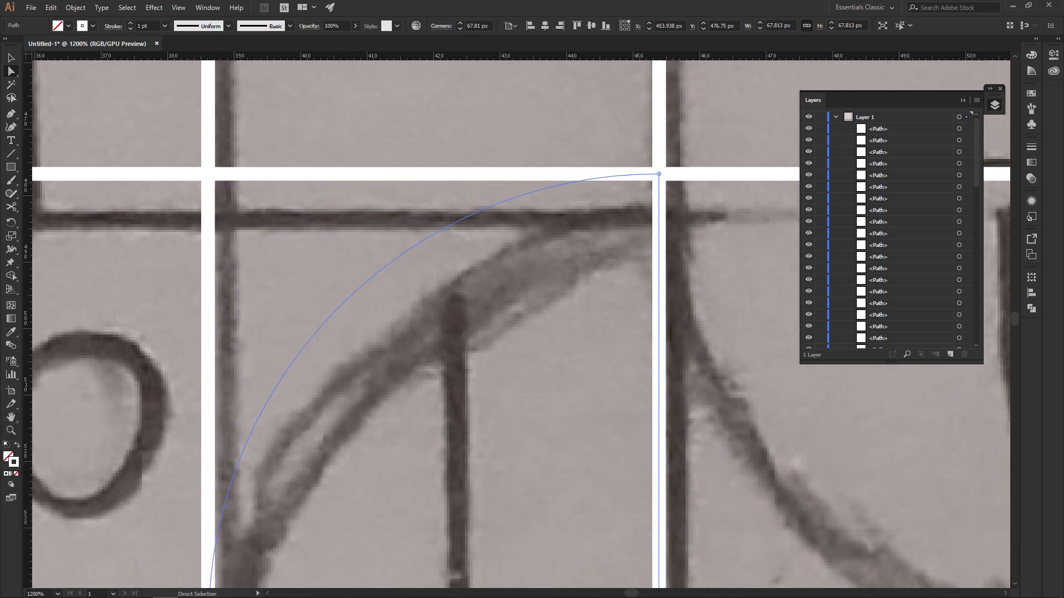
pyautogui.scroll(-2, 609, 302)
pyautogui.moveTo(609, 302); pyautogui.dragTo(537, 236)
# Round the upper-right corner of the fifth-row cell in the sixth column fully to form the opposite shoulder.
pyautogui.press('v')
pyautogui.moveTo(714, 186); pyautogui.dragTo(118, 253)
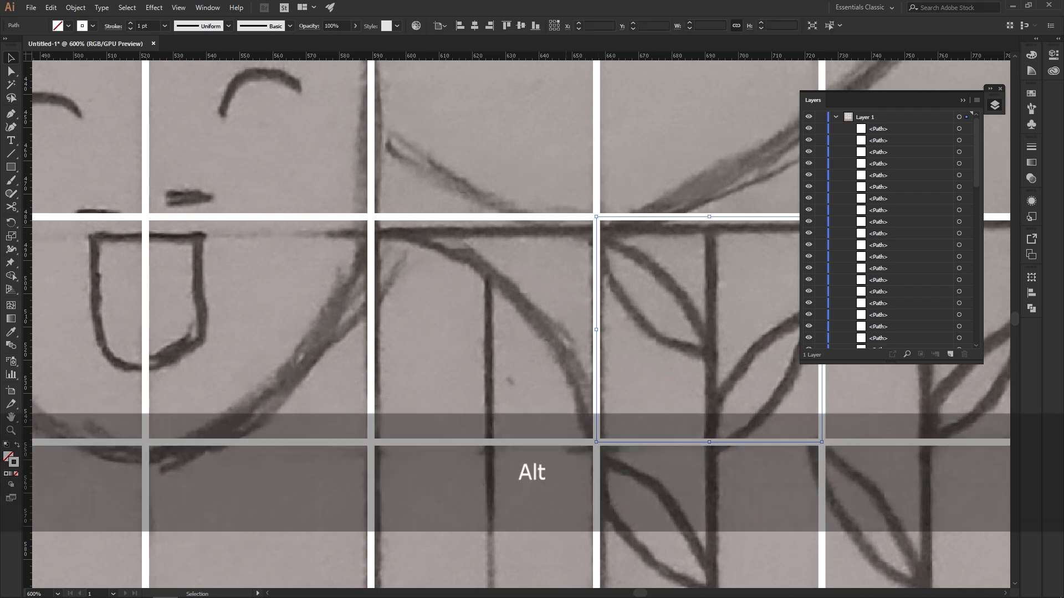
pyautogui.scroll(3, 552, 213)
pyautogui.click(542, 224)
pyautogui.click(542, 224)
pyautogui.scroll(-1, 542, 224)
pyautogui.press('a')
pyautogui.click(634, 217)
pyautogui.moveTo(634, 216); pyautogui.dragTo(38, 561)
pyautogui.moveTo(483, 426); pyautogui.dragTo(753, 286)
# Round the upper-left corner of the third-row cell in the fourth column fully to follow the head's curve.
pyautogui.scroll(-2, 628, 241)
pyautogui.press('v')
pyautogui.click(157, 269)
pyautogui.click(139, 269)
pyautogui.moveTo(273, 166); pyautogui.dragTo(405, 187)
pyautogui.moveTo(410, 133); pyautogui.dragTo(410, 574)
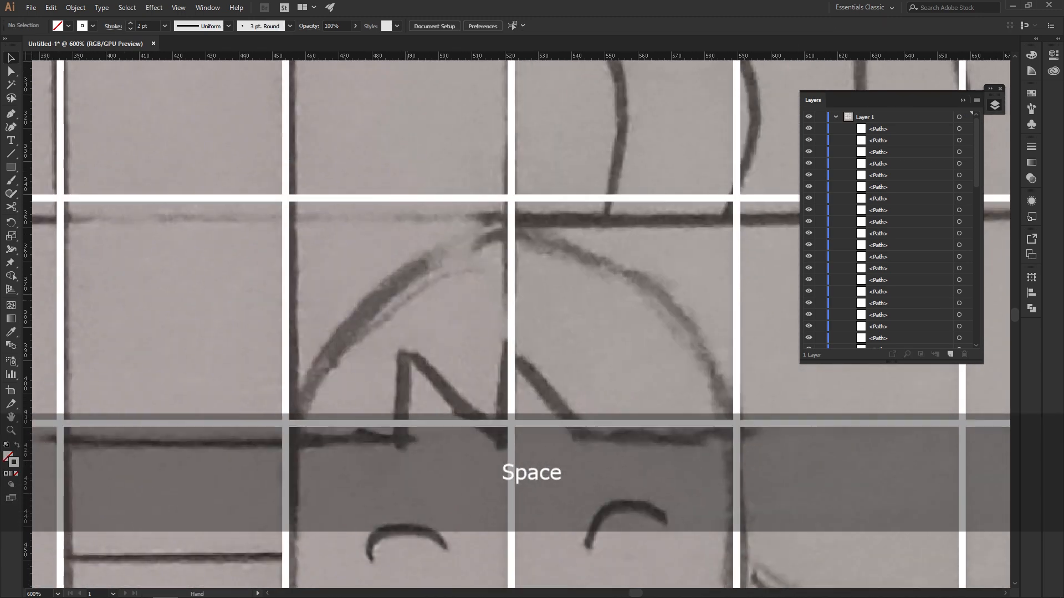
pyautogui.click(362, 198)
pyautogui.press('a')
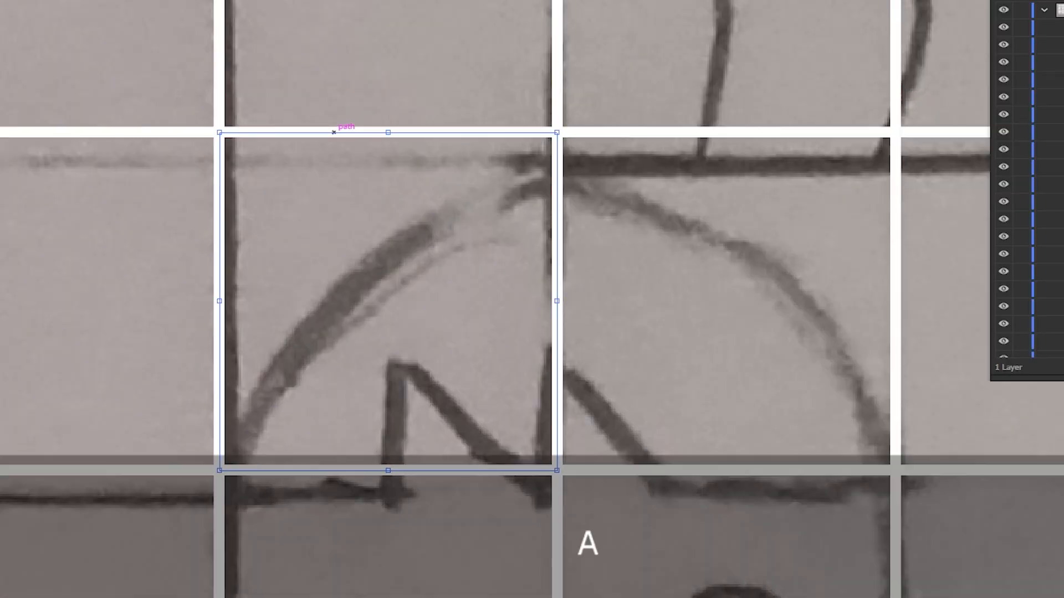
pyautogui.click(231, 144)
pyautogui.moveTo(231, 144); pyautogui.dragTo(654, 587)
pyautogui.moveTo(696, 588); pyautogui.dragTo(580, 514)
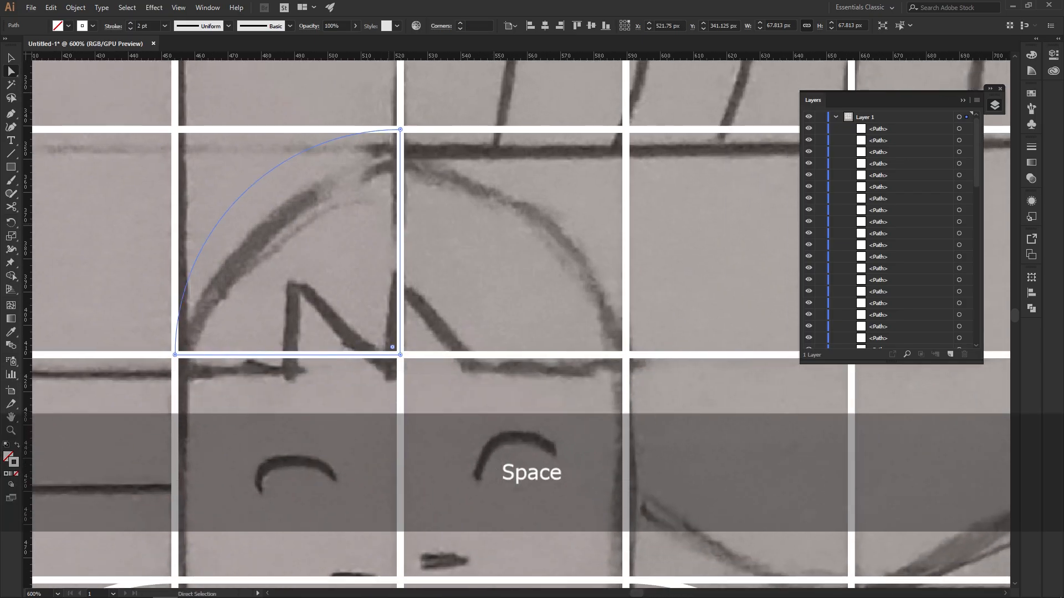
# Round the upper-right corner of the third-row, fifth-column cell fully, keeping it stroked, to complete the top of the head.
pyautogui.click(286, 160)
pyautogui.click(626, 149)
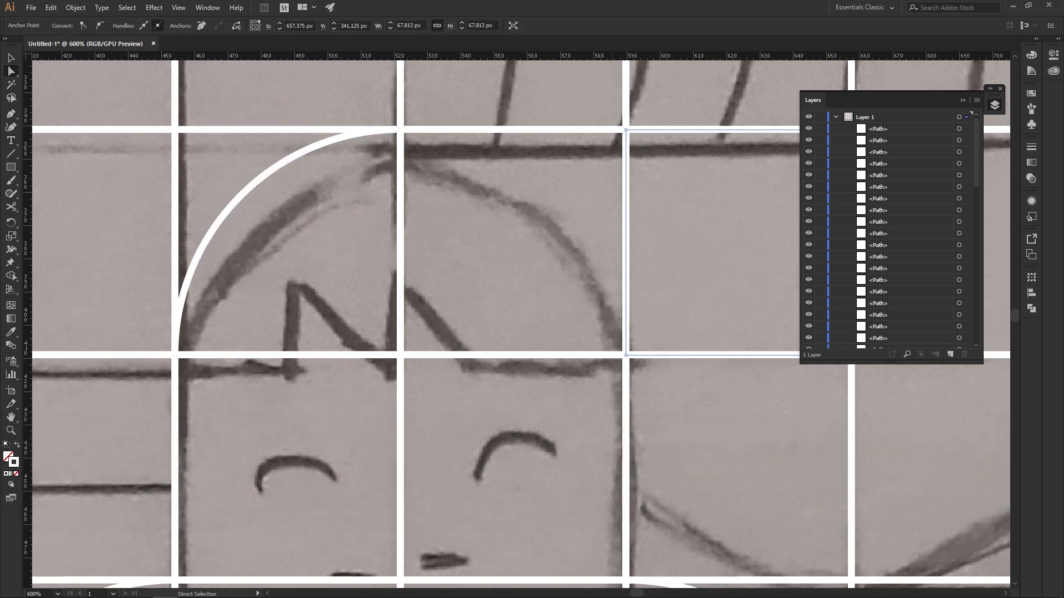
pyautogui.press('v')
pyautogui.hotkey('shift', 'x')
pyautogui.press('a')
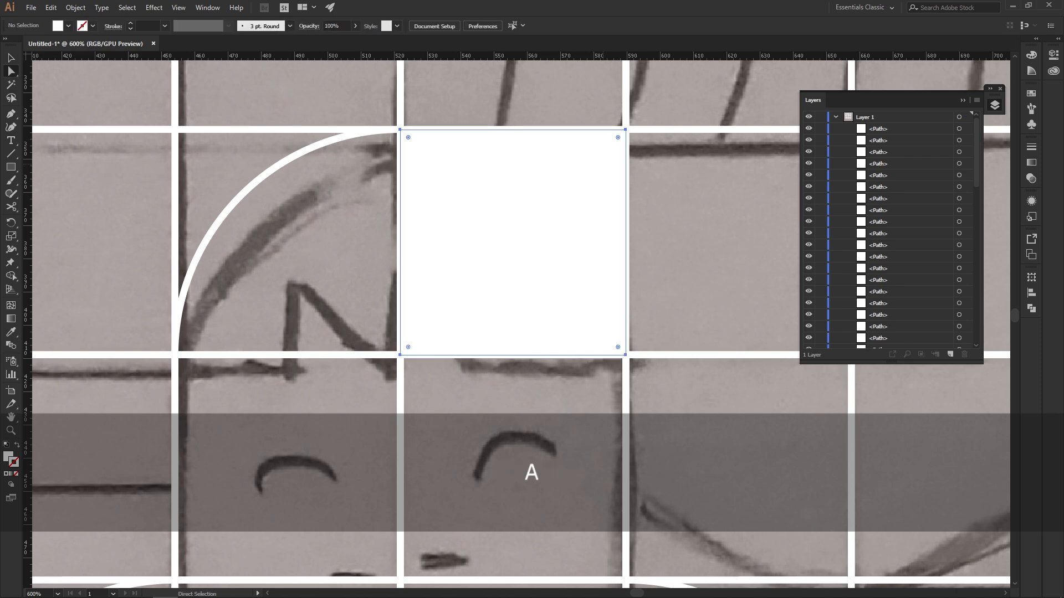
pyautogui.hotkey('shift', 'x')
pyautogui.click(618, 138)
pyautogui.moveTo(617, 138); pyautogui.dragTo(393, 413)
pyautogui.press('v')
pyautogui.click(588, 203)
# Round the lower-left corner of the fifth-row cell in the fourth column fully to follow the chin.
pyautogui.scroll(-1, 625, 565)
pyautogui.press('space')
pyautogui.moveTo(626, 565); pyautogui.dragTo(665, 137)
pyautogui.moveTo(666, 477); pyautogui.dragTo(583, 360)
pyautogui.scroll(-1, 601, 136)
pyautogui.moveTo(581, 296); pyautogui.dragTo(646, 305)
pyautogui.hotkey('ctrl', 'z')
pyautogui.click(524, 261)
pyautogui.scroll(1, 503, 216)
pyautogui.press('space')
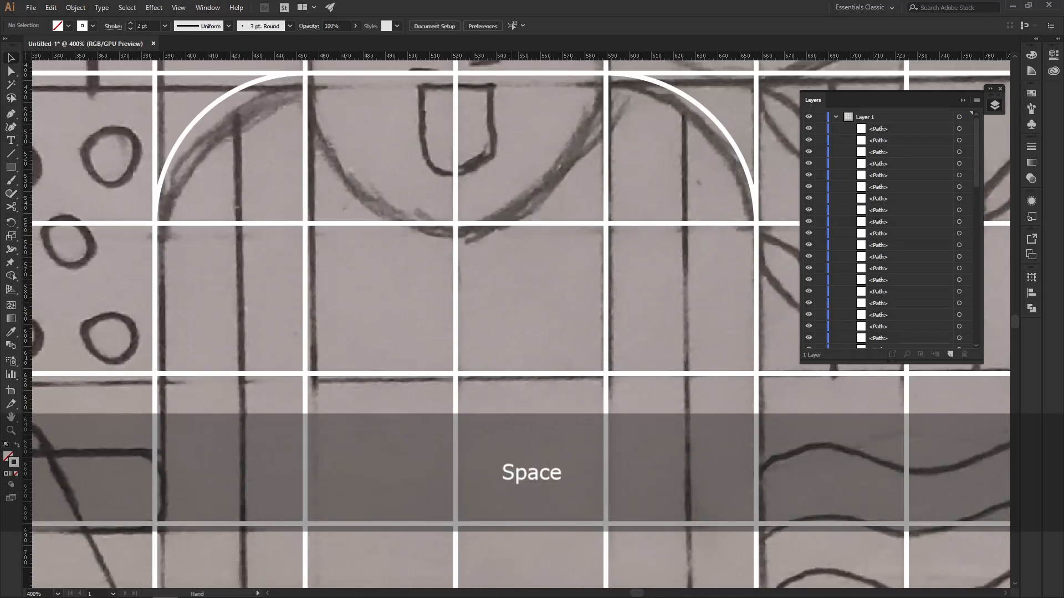
pyautogui.moveTo(502, 216); pyautogui.dragTo(495, 309)
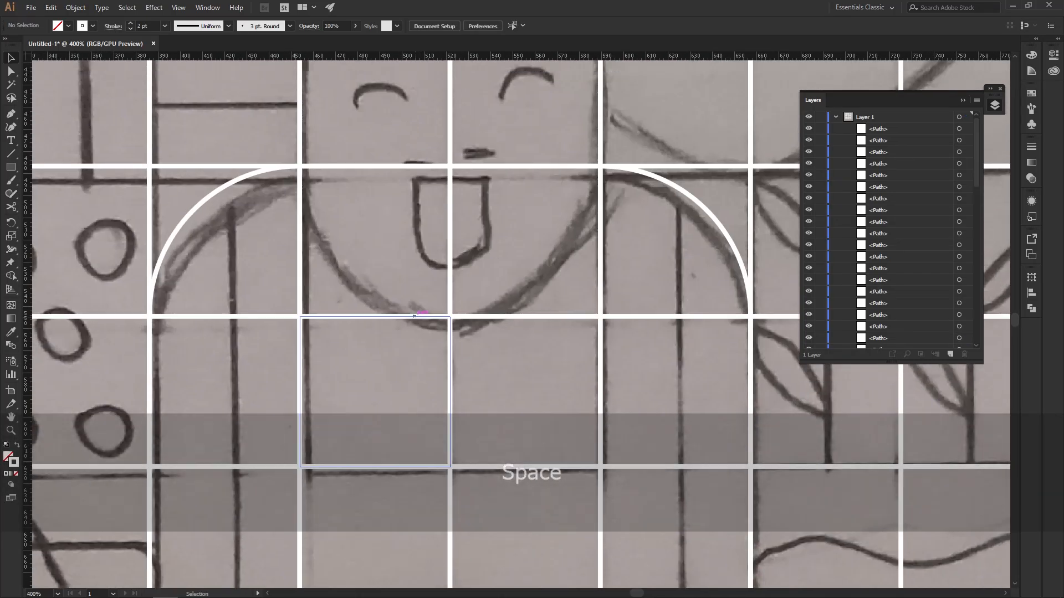
pyautogui.click(417, 316)
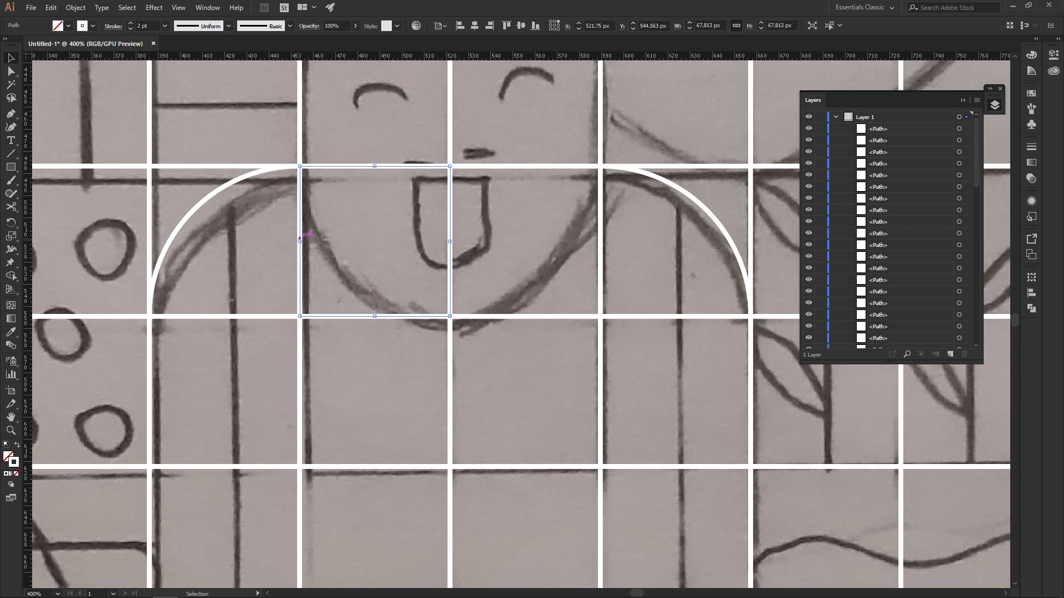
pyautogui.scroll(1, 367, 250)
pyautogui.press('a')
pyautogui.click(266, 349)
pyautogui.moveTo(273, 341); pyautogui.dragTo(394, 241)
# Round the lower-right corner of the fifth-row cell in the fifth column fully to complete the chin, then deselect it.
pyautogui.press('space')
pyautogui.click(626, 359)
pyautogui.scroll(-3, 620, 366)
pyautogui.click(551, 400)
pyautogui.press('a')
pyautogui.scroll(1, 619, 432)
pyautogui.hotkey('shift', 'x')
pyautogui.hotkey('shift', 'x')
pyautogui.click(630, 385)
pyautogui.moveTo(621, 378); pyautogui.dragTo(354, 31)
pyautogui.press('space')
pyautogui.moveTo(354, 83); pyautogui.dragTo(478, 204)
pyautogui.click(130, 22)
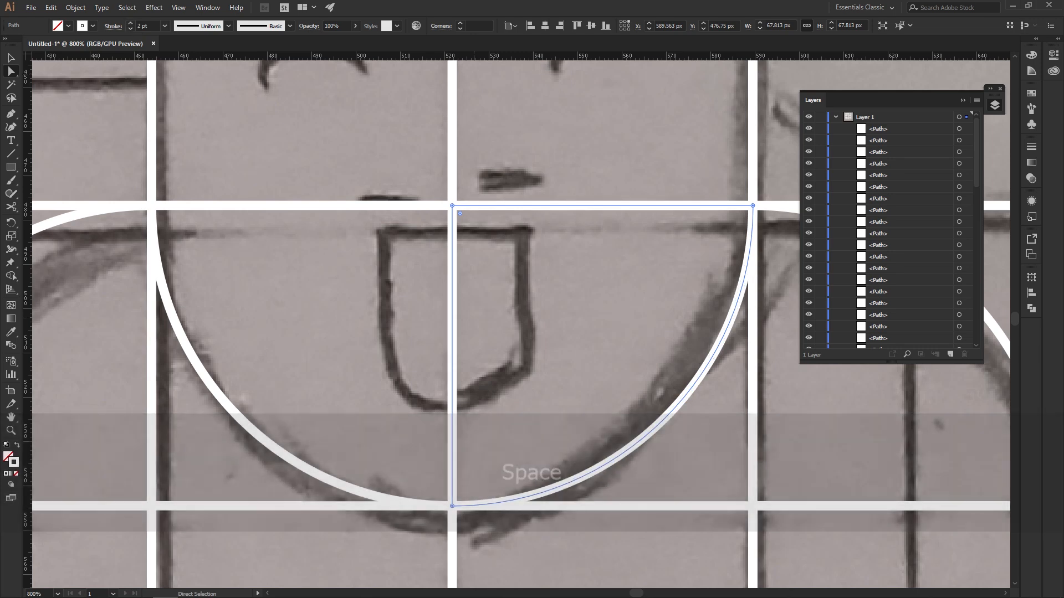
pyautogui.press('v')
pyautogui.click(643, 454)
# Try moving the four middle cells of the bottom two rows downward, undo the move and deselect them.
pyautogui.scroll(-3, 644, 428)
pyautogui.scroll(1, 664, 343)
pyautogui.press('space')
pyautogui.moveTo(694, 209); pyautogui.dragTo(653, 199)
pyautogui.press('space')
pyautogui.moveTo(654, 394); pyautogui.dragTo(626, 183)
pyautogui.moveTo(621, 355); pyautogui.dragTo(632, 94)
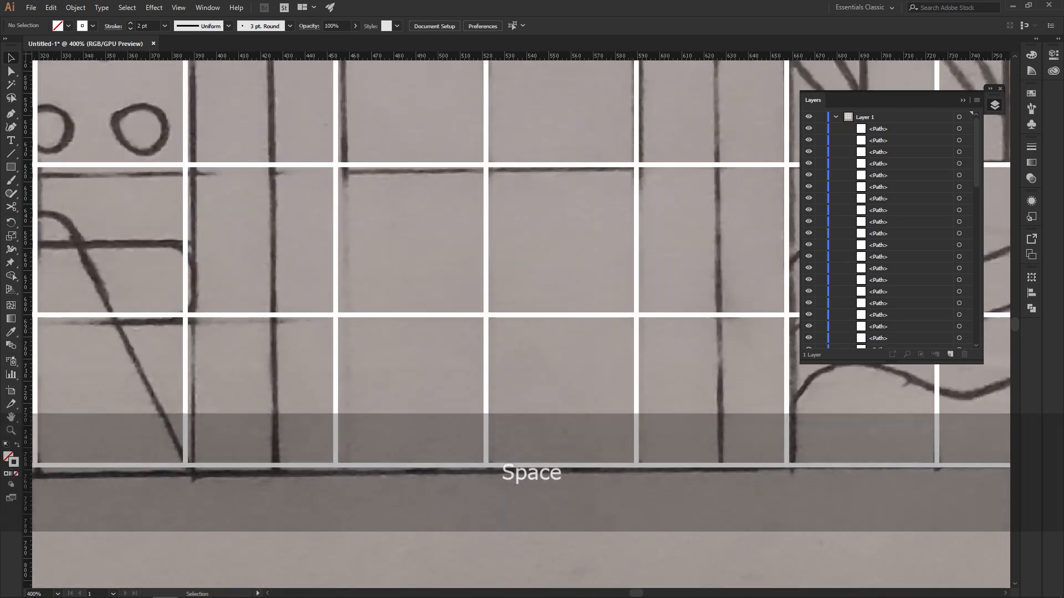
pyautogui.press('space')
pyautogui.moveTo(631, 221); pyautogui.dragTo(632, 317)
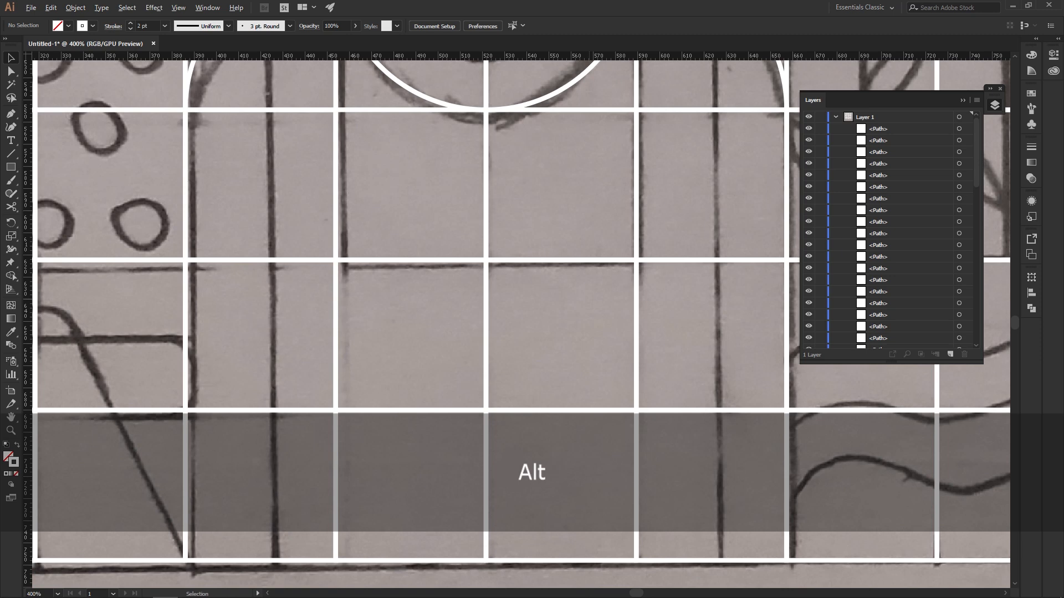
pyautogui.scroll(-1, 592, 298)
pyautogui.moveTo(482, 355); pyautogui.dragTo(543, 527)
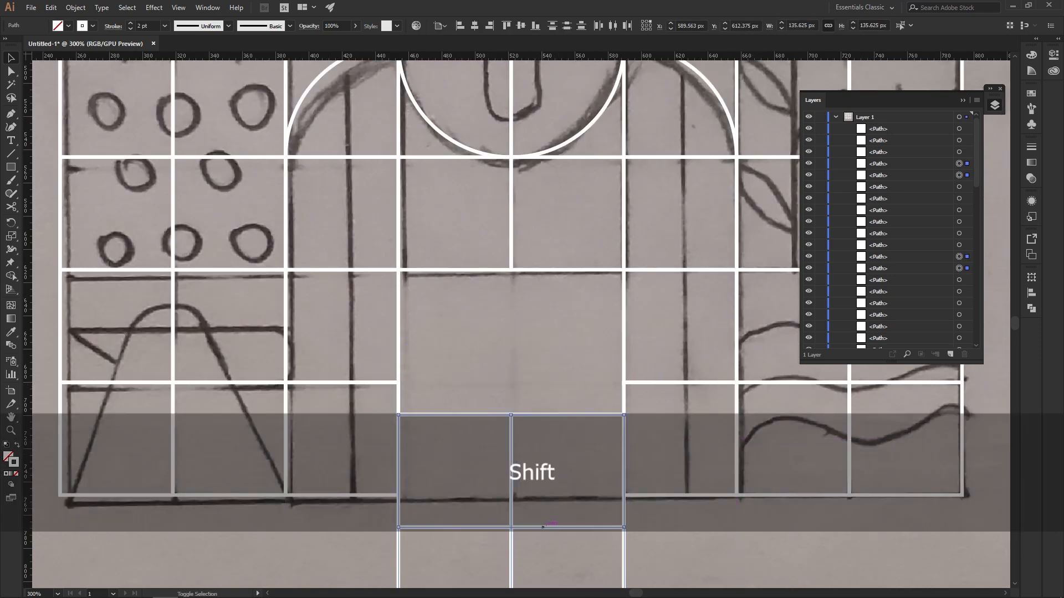
pyautogui.hotkey('ctrl', 'z')
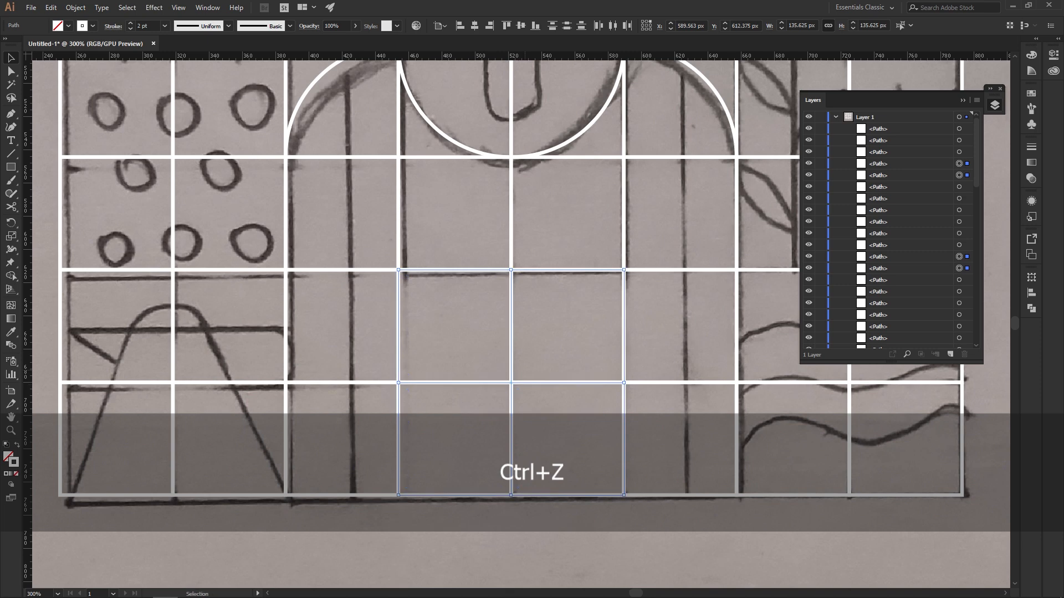
pyautogui.press('space')
pyautogui.moveTo(532, 222); pyautogui.dragTo(517, 502)
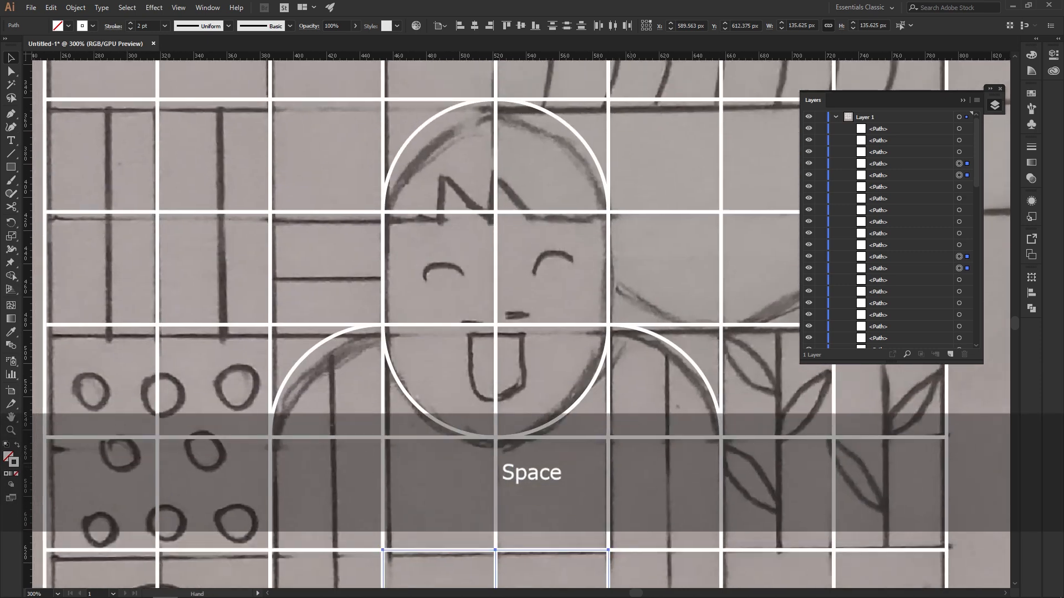
pyautogui.click(619, 243)
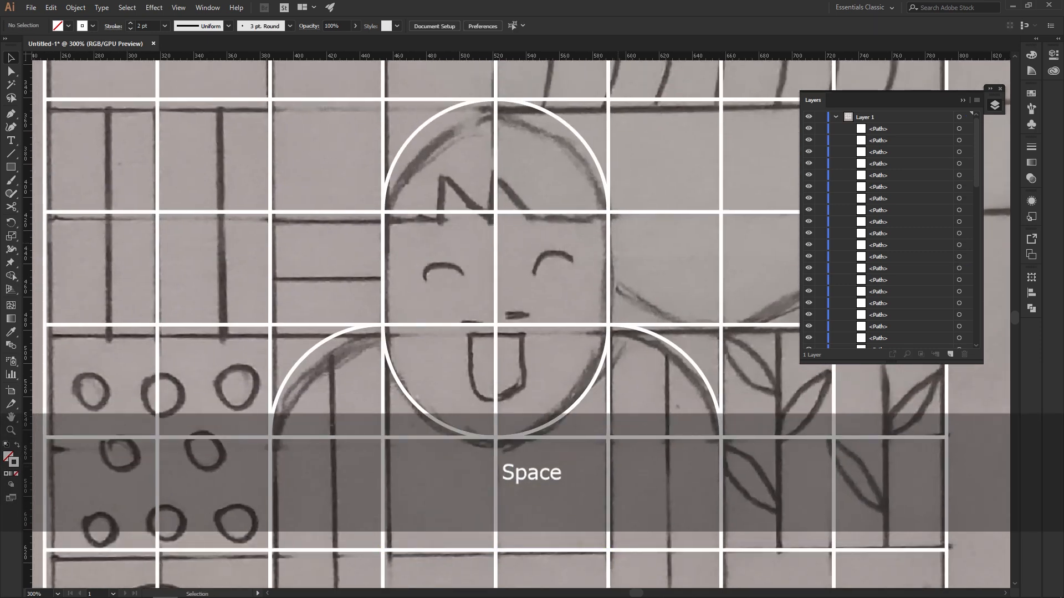
# Merge the four middle cells of the bottom two rows into one square with the Shape Builder tool, then deselect it.
pyautogui.press('space')
pyautogui.moveTo(601, 410); pyautogui.dragTo(552, 142)
pyautogui.moveTo(554, 332); pyautogui.dragTo(578, 285)
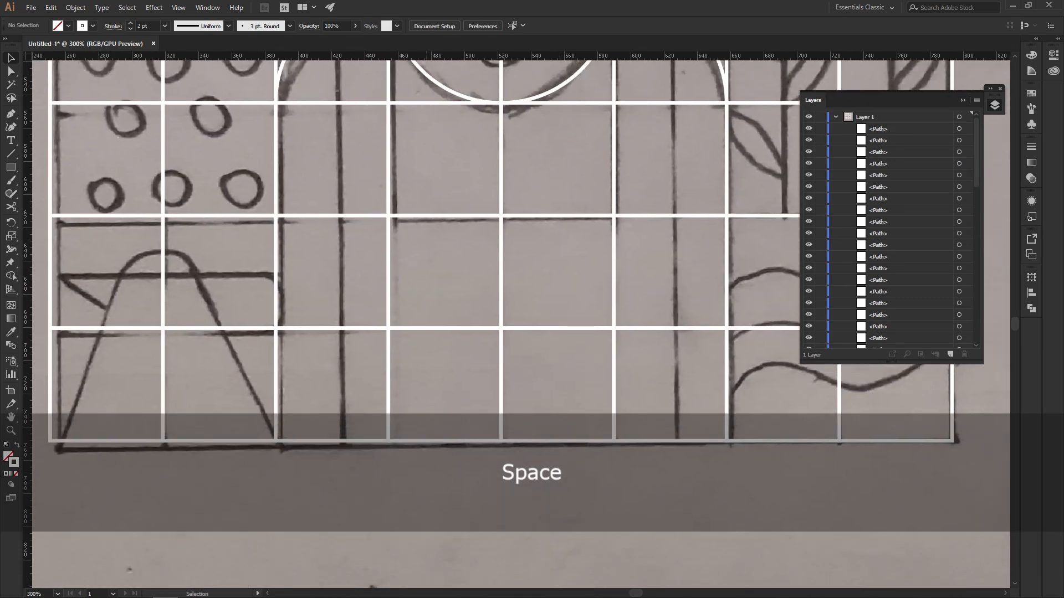
pyautogui.press('space')
pyautogui.moveTo(426, 356); pyautogui.dragTo(417, 351)
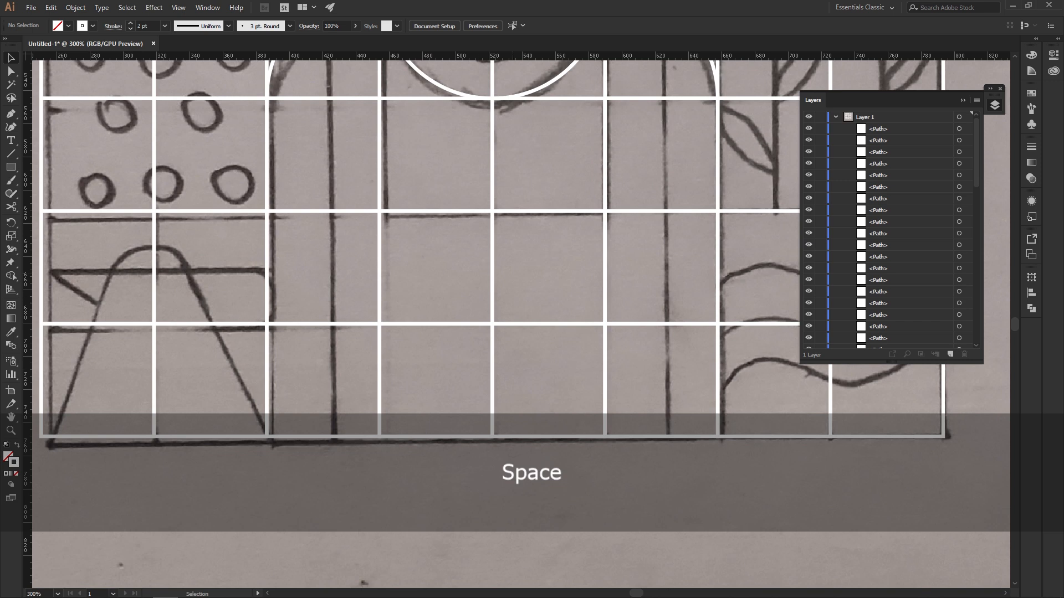
pyautogui.moveTo(471, 304); pyautogui.dragTo(515, 347)
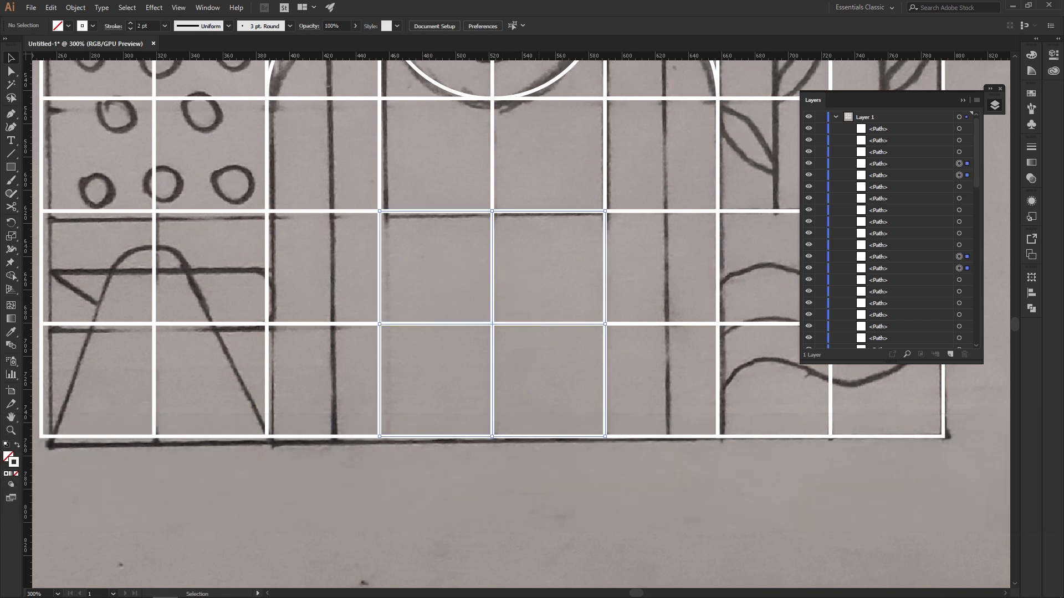
pyautogui.press('shift')
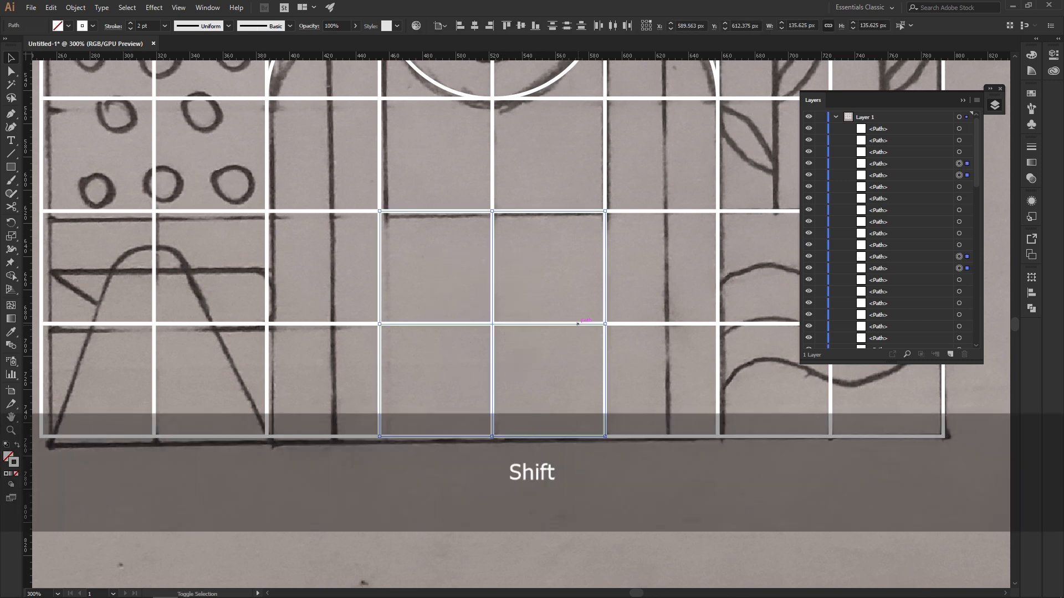
pyautogui.hotkey('shift', 'm')
pyautogui.click(10, 277)
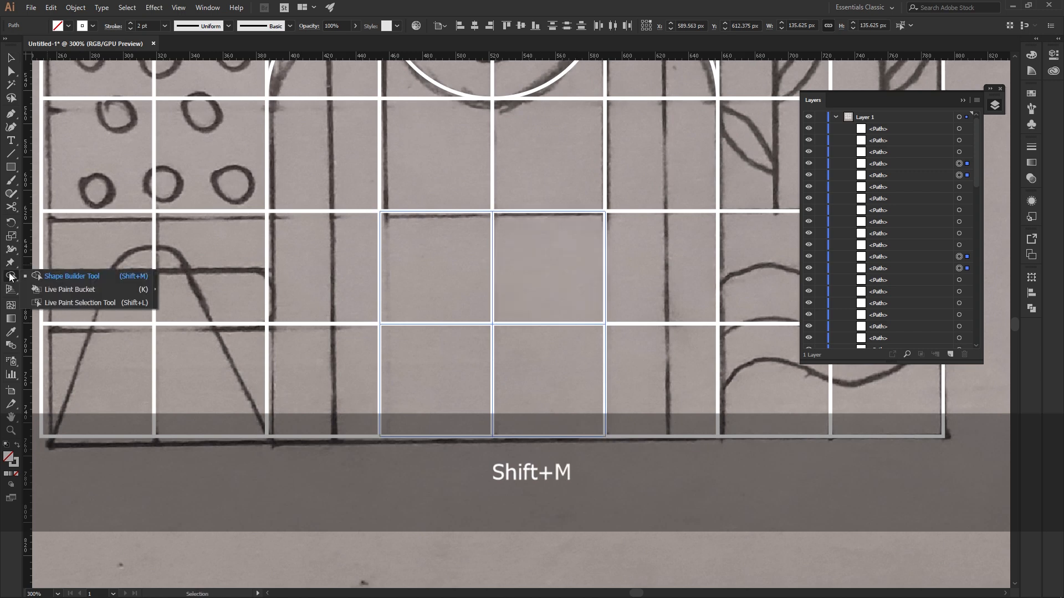
pyautogui.click(123, 281)
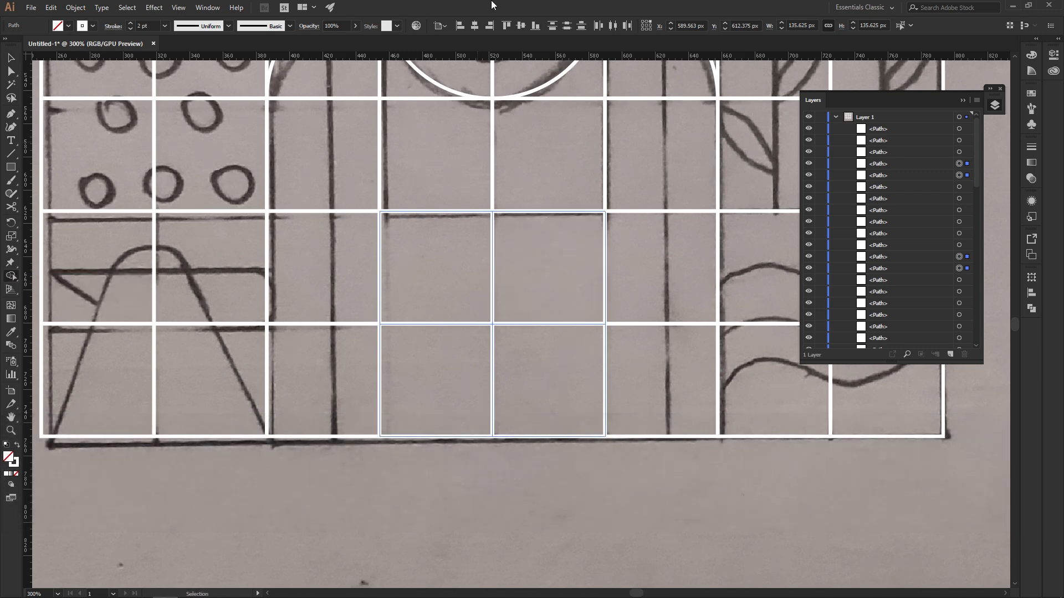
pyautogui.moveTo(408, 264)
pyautogui.mouseDown()
pyautogui.moveTo(513, 247)
pyautogui.moveTo(557, 330)
pyautogui.moveTo(465, 382)
pyautogui.mouseUp()
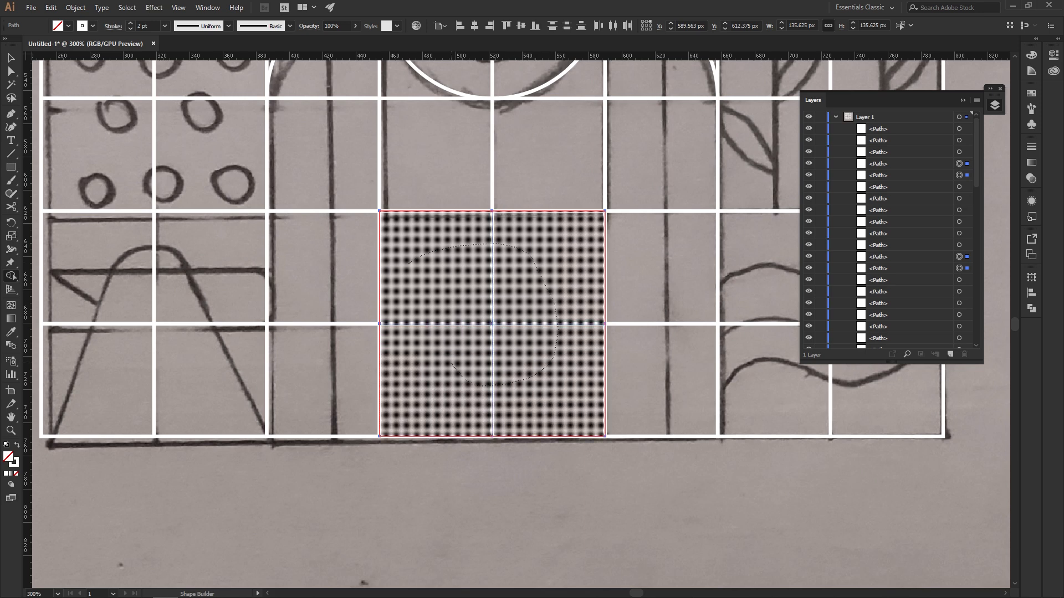
pyautogui.moveTo(495, 340); pyautogui.dragTo(511, 311)
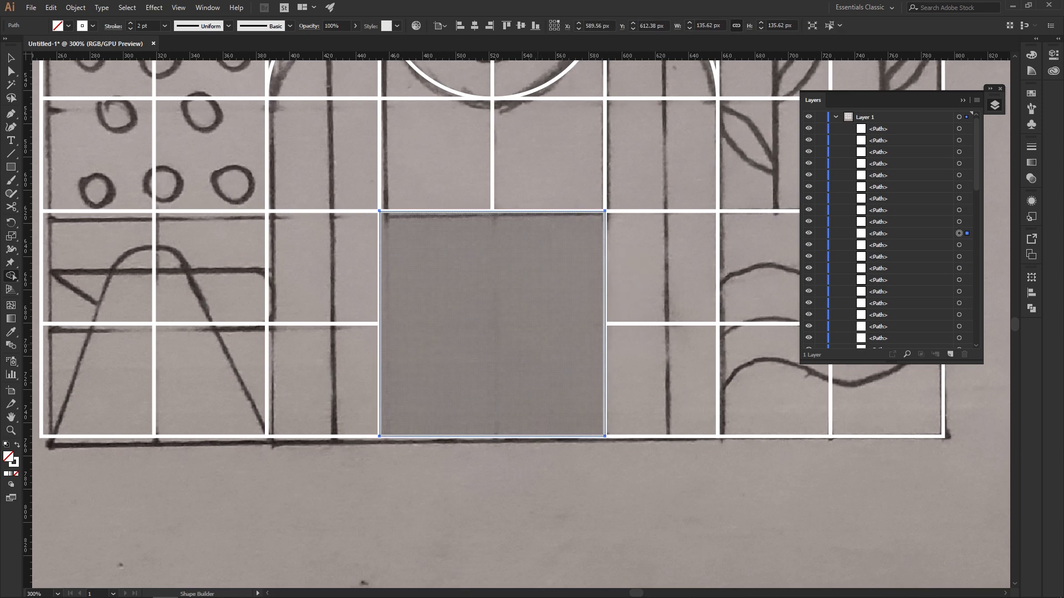
pyautogui.press('v')
pyautogui.click(510, 310)
# Draw a 33.906 px square in the lower-left quarter of the third-row, fourth-column head cell, then deselect it.
pyautogui.moveTo(649, 193); pyautogui.dragTo(627, 356)
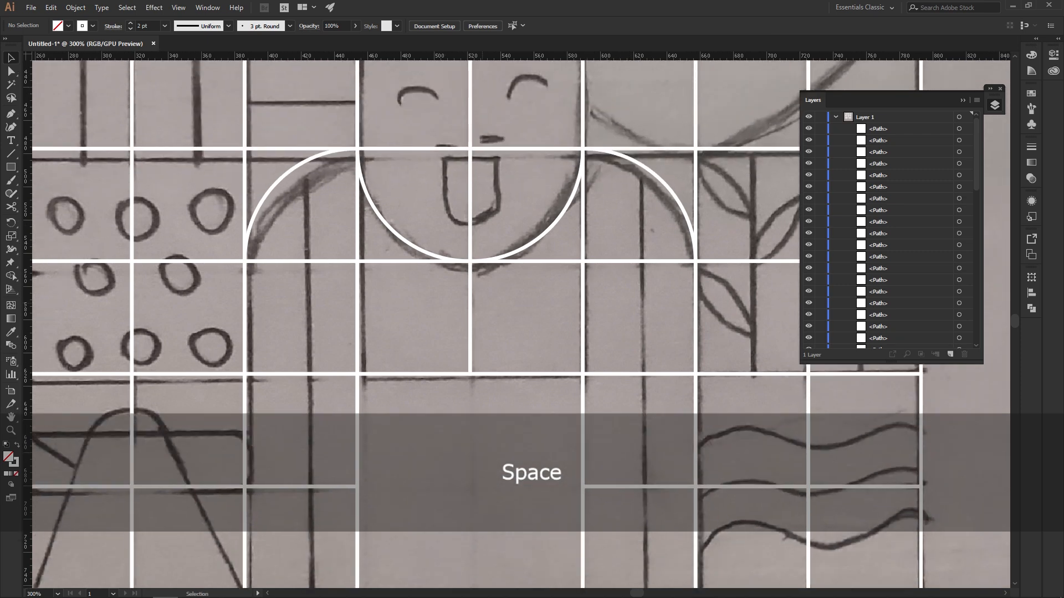
pyautogui.moveTo(396, 324); pyautogui.dragTo(346, 478)
pyautogui.scroll(1, 415, 367)
pyautogui.moveTo(415, 368); pyautogui.dragTo(442, 482)
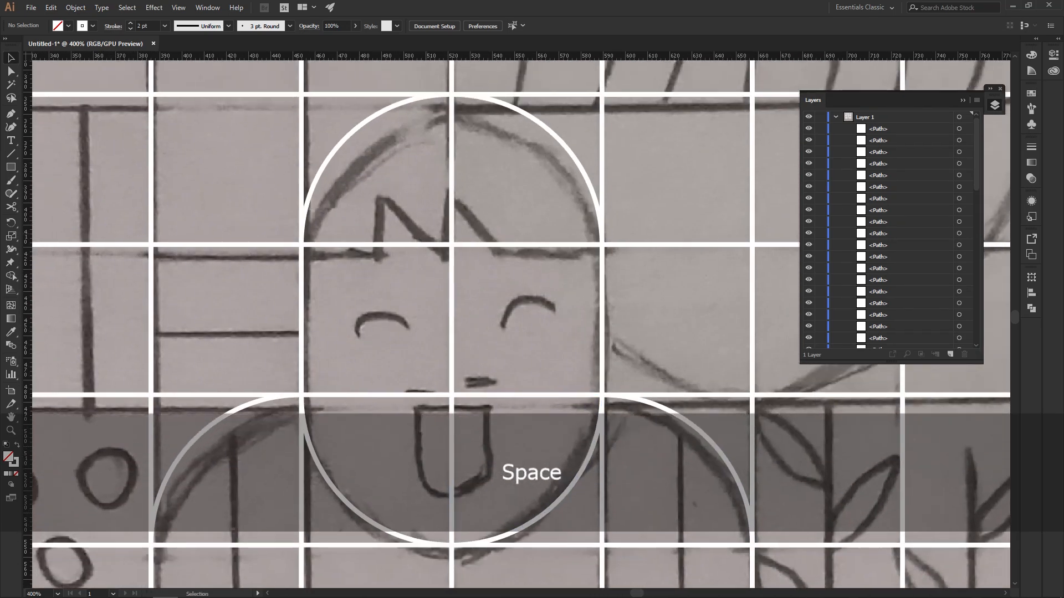
pyautogui.scroll(1, 410, 219)
pyautogui.moveTo(410, 219); pyautogui.dragTo(421, 263)
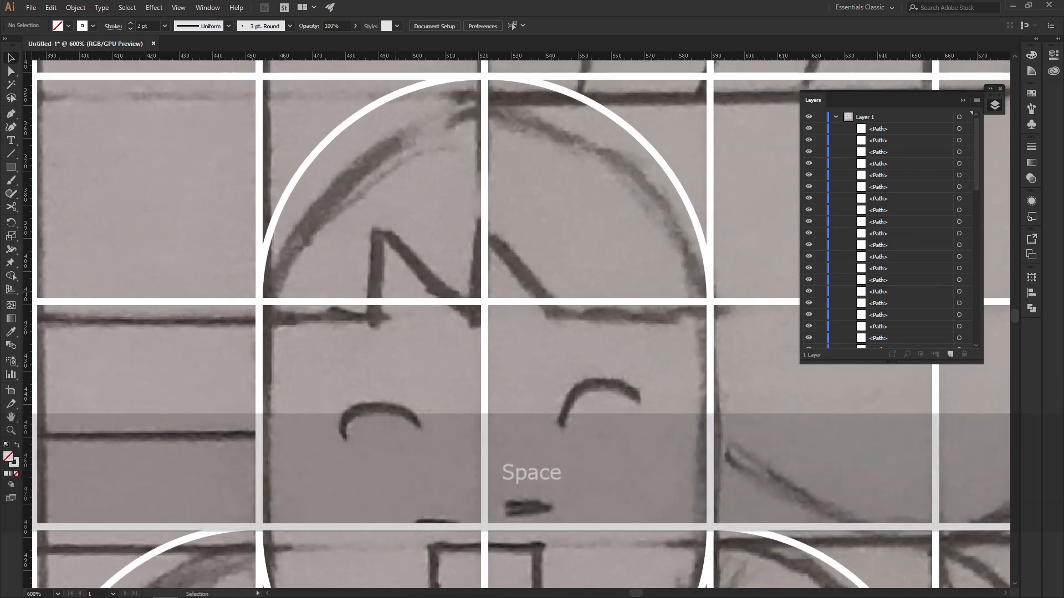
pyautogui.press('m')
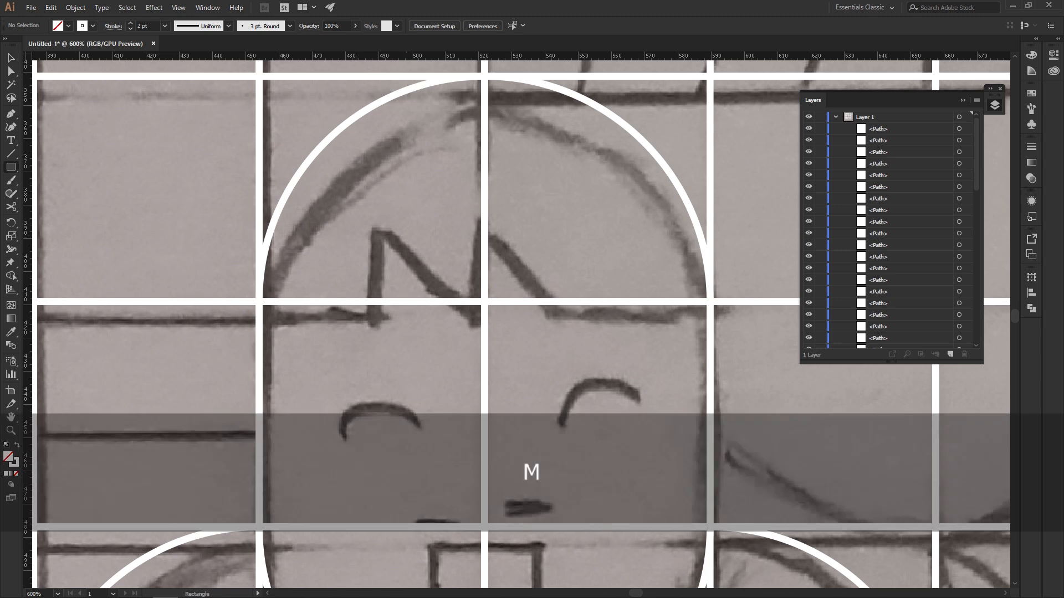
pyautogui.moveTo(355, 161); pyautogui.dragTo(365, 176)
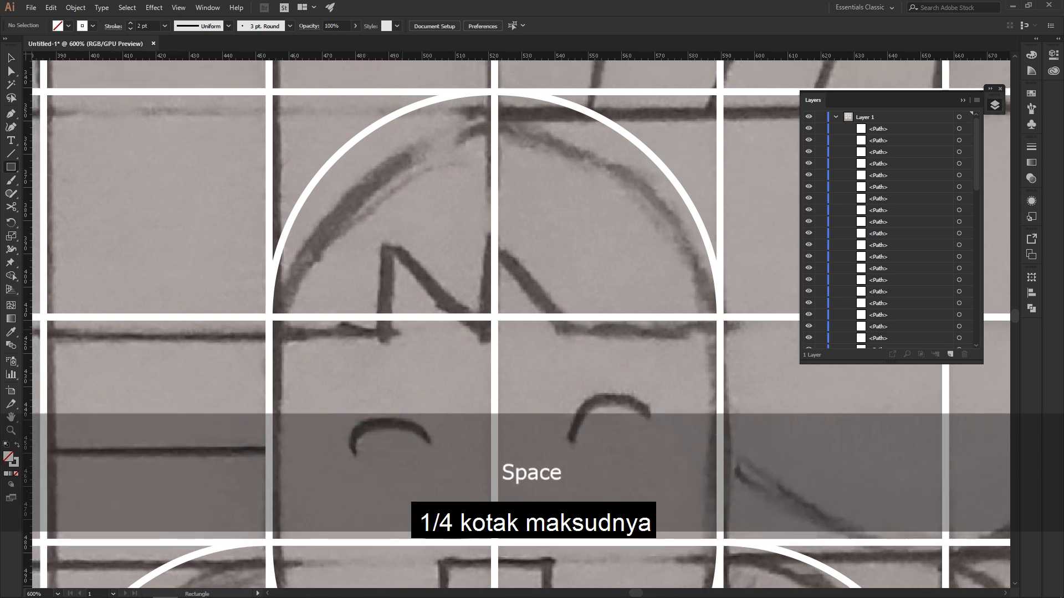
pyautogui.moveTo(382, 317)
pyautogui.mouseDown()
pyautogui.moveTo(338, 254)
pyautogui.moveTo(266, 214)
pyautogui.moveTo(270, 204)
pyautogui.mouseUp()
pyautogui.press('v')
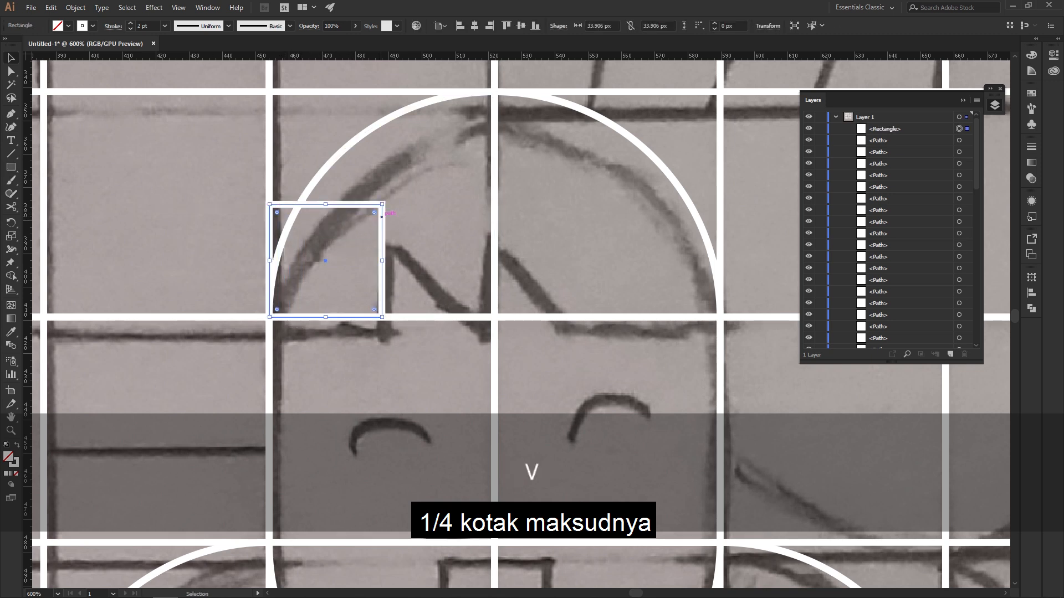
pyautogui.click(412, 227)
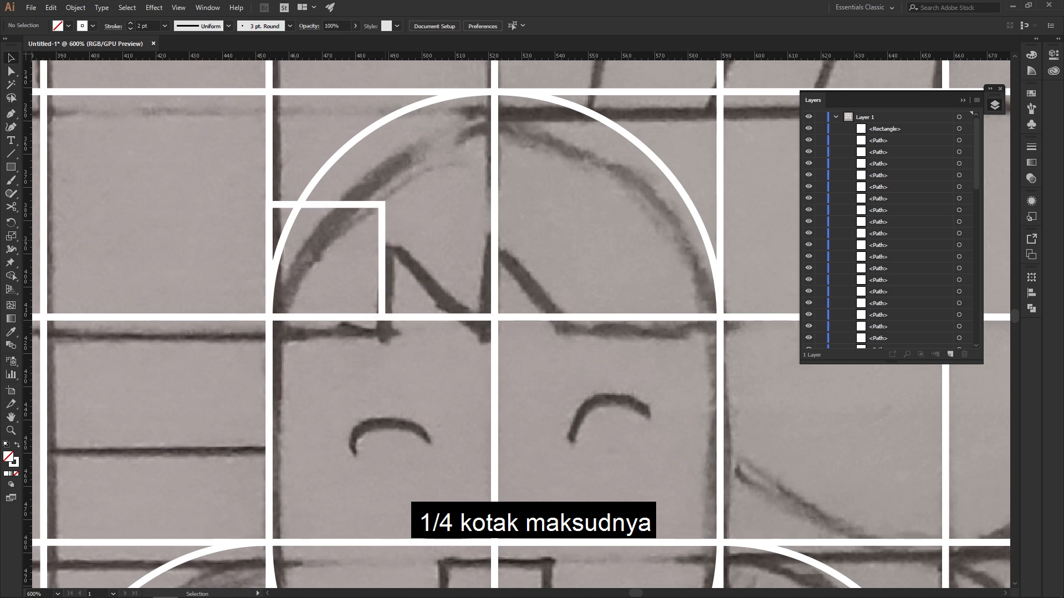
# Duplicate the small square horizontally into the adjacent quarter of the head cell and switch to the Direct Selection tool.
pyautogui.moveTo(383, 239); pyautogui.dragTo(495, 246)
pyautogui.press('a')
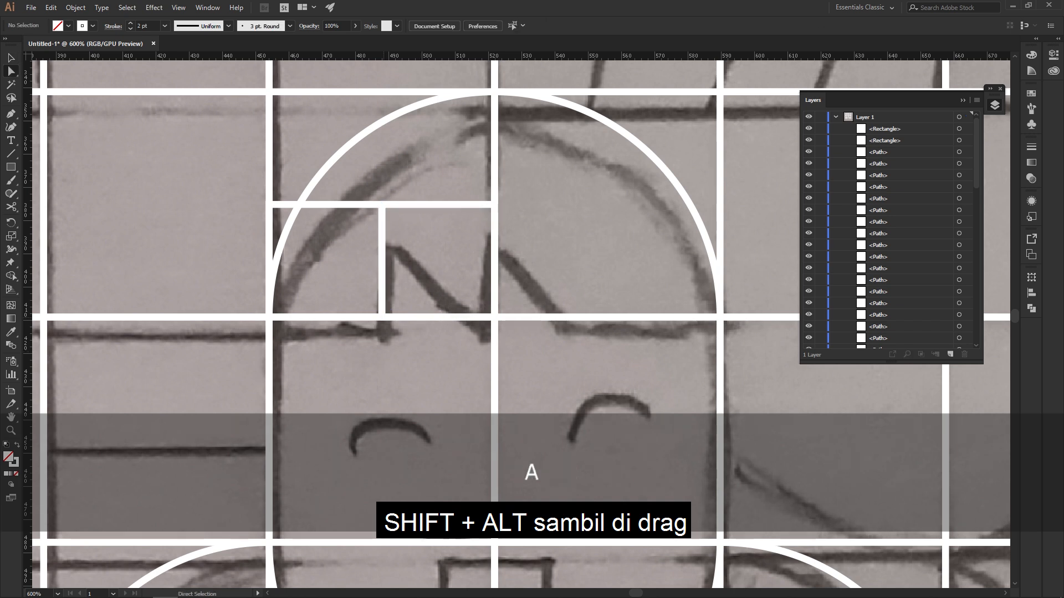
# Try moving the corners of the second small square in the fourth-column head cell diagonally, then undo the change and deselect it.
pyautogui.moveTo(381, 317); pyautogui.dragTo(440, 282)
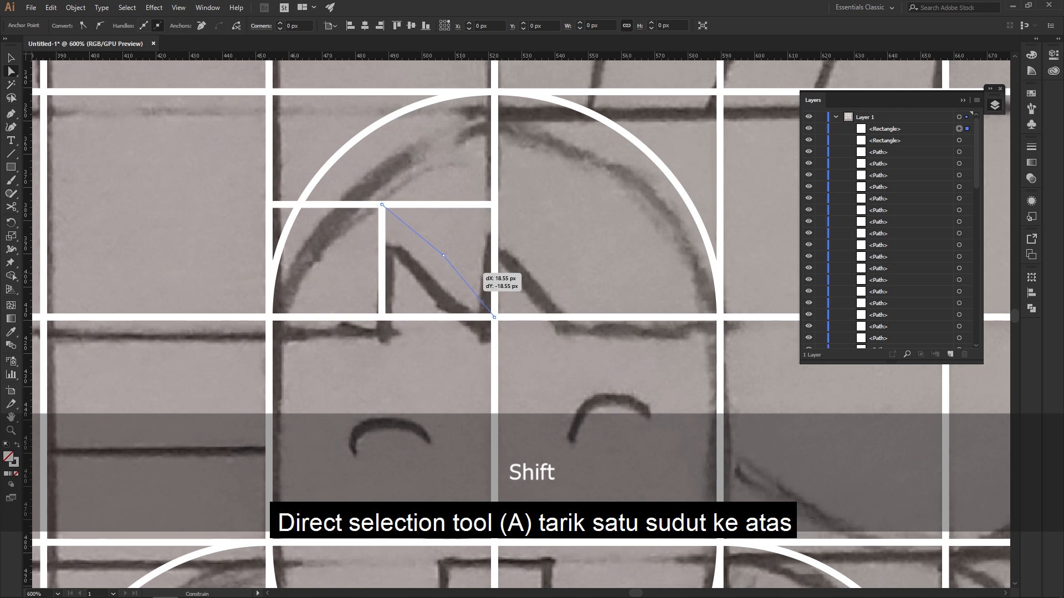
pyautogui.moveTo(494, 317); pyautogui.dragTo(438, 350)
pyautogui.hotkey('ctrl', 'z')
pyautogui.click(526, 292)
pyautogui.press('a')
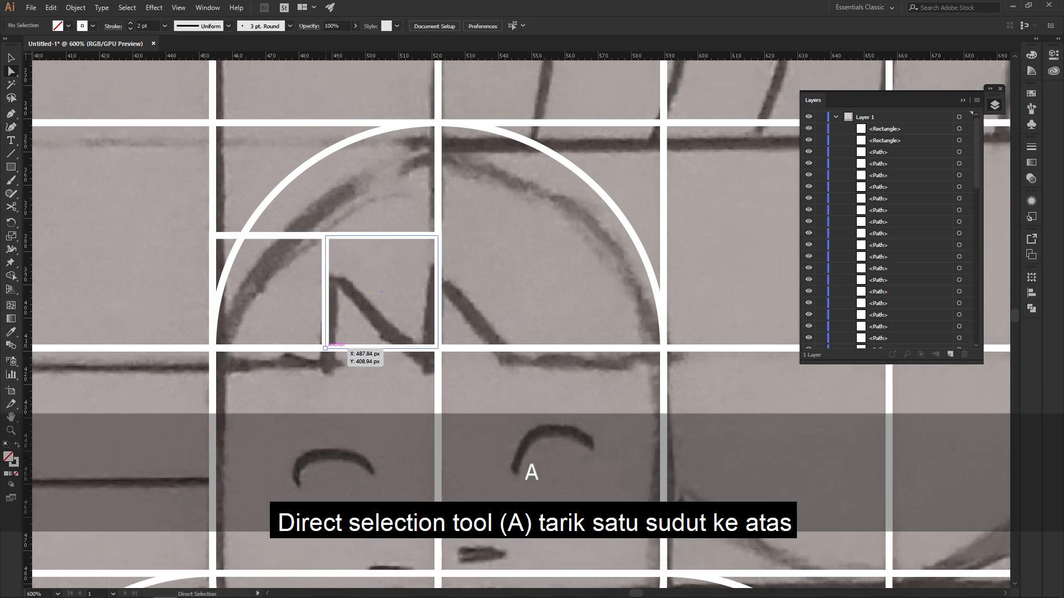
# Try collapsing the lower-left corner of the second small square onto its upper-left corner, then undo the change.
pyautogui.moveTo(325, 348); pyautogui.dragTo(326, 236)
pyautogui.press('space')
pyautogui.moveTo(498, 283); pyautogui.dragTo(414, 287)
pyautogui.click(414, 287)
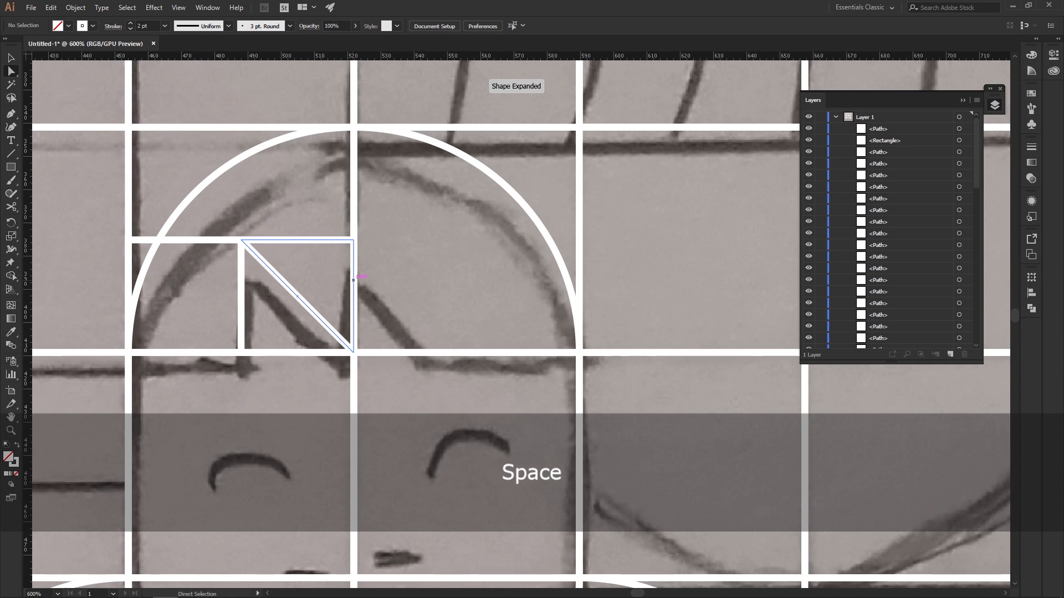
pyautogui.press('v')
pyautogui.press('space')
pyautogui.moveTo(279, 271); pyautogui.dragTo(382, 271)
pyautogui.scroll(1, 382, 272)
pyautogui.hotkey('ctrl', 'z')
pyautogui.hotkey('ctrl', 'z')
# Move the lower-left corner of the second small square onto its upper-left corner to form a triangle, then deselect it.
pyautogui.press('a')
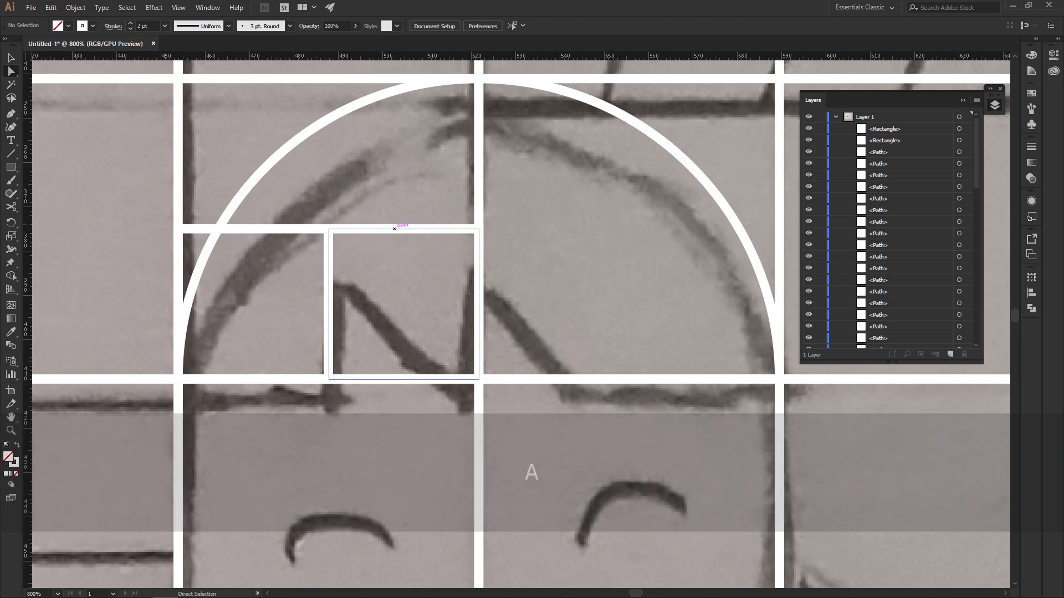
pyautogui.click(384, 229)
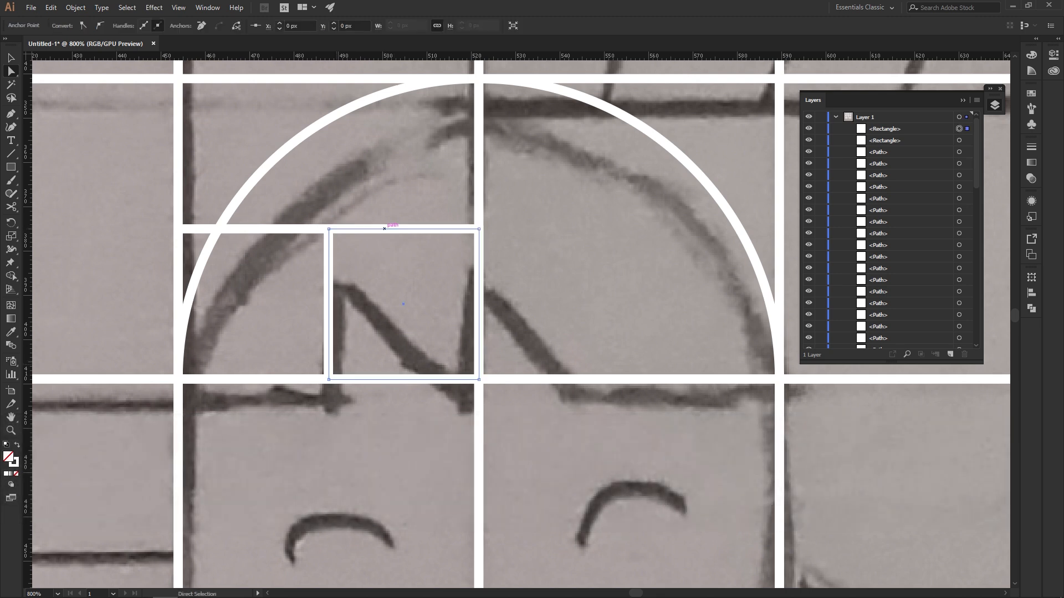
pyautogui.click(328, 379)
pyautogui.moveTo(329, 380); pyautogui.dragTo(328, 229)
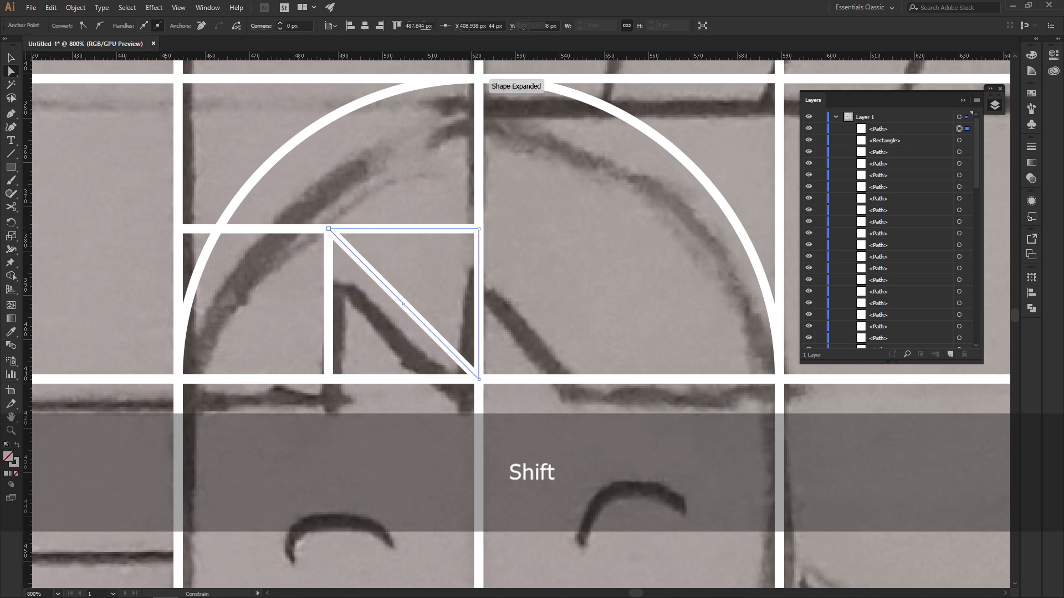
pyautogui.press('v')
pyautogui.press('space')
pyautogui.moveTo(531, 277); pyautogui.dragTo(422, 252)
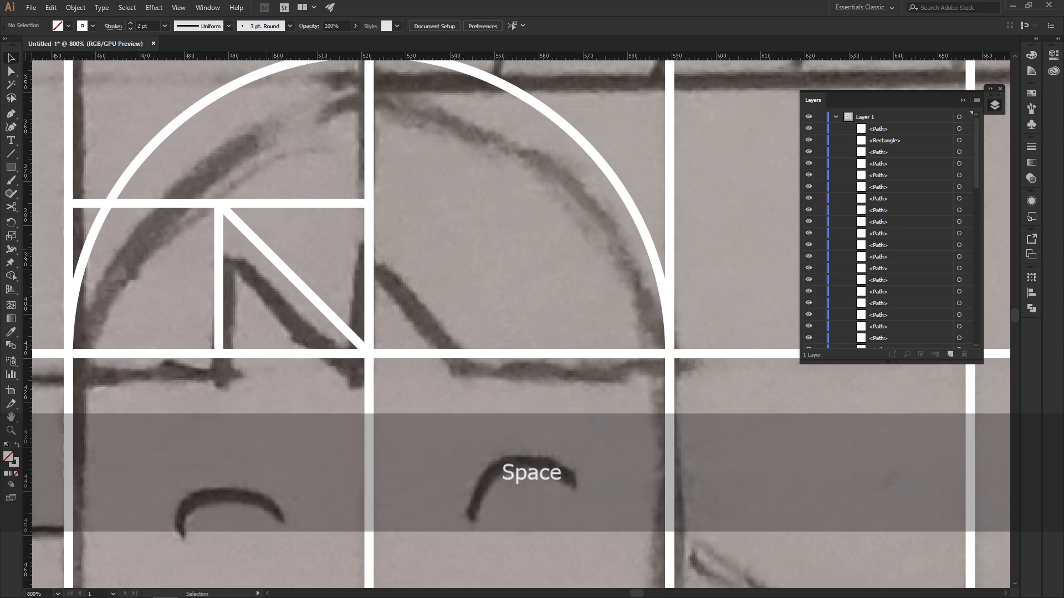
# Duplicate the small square and the triangle horizontally into the adjacent fifth-column head cell, then deselect the copies.
pyautogui.scroll(-1, 391, 211)
pyautogui.press('space')
pyautogui.moveTo(392, 212); pyautogui.dragTo(295, 218)
pyautogui.moveTo(151, 257); pyautogui.dragTo(178, 191)
pyautogui.moveTo(219, 265); pyautogui.dragTo(445, 267)
pyautogui.click(594, 226)
pyautogui.press('space')
pyautogui.moveTo(517, 221); pyautogui.dragTo(674, 256)
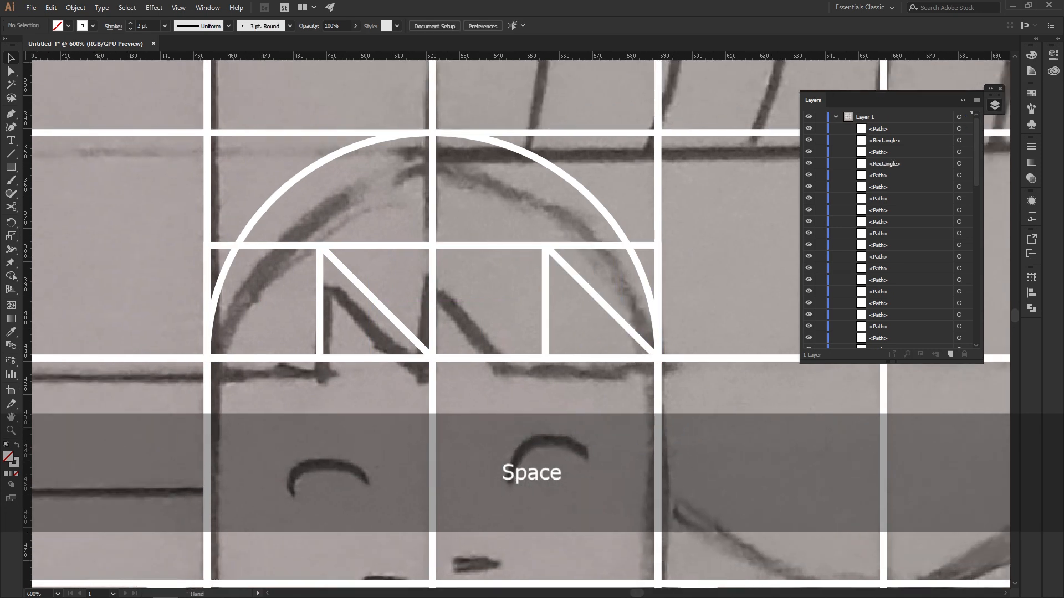
pyautogui.moveTo(518, 231); pyautogui.dragTo(426, 229)
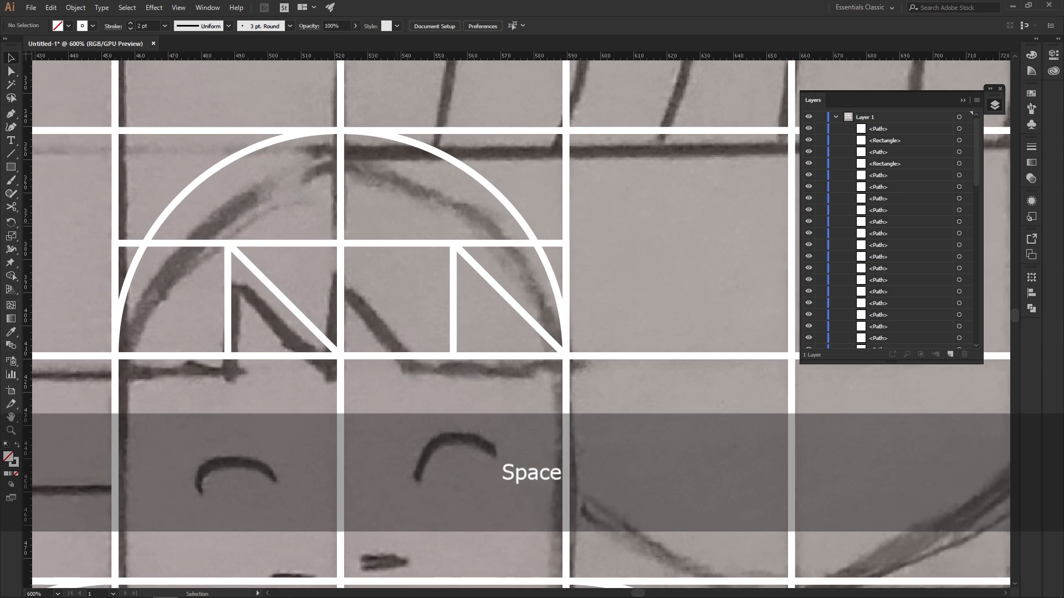
pyautogui.scroll(-1, 454, 253)
pyautogui.press('space')
pyautogui.moveTo(454, 427); pyautogui.dragTo(461, 210)
pyautogui.moveTo(443, 388)
pyautogui.mouseDown()
pyautogui.moveTo(476, 210)
pyautogui.moveTo(483, 415)
pyautogui.mouseUp()
pyautogui.moveTo(453, 74); pyautogui.dragTo(429, 282)
pyautogui.scroll(1, 428, 281)
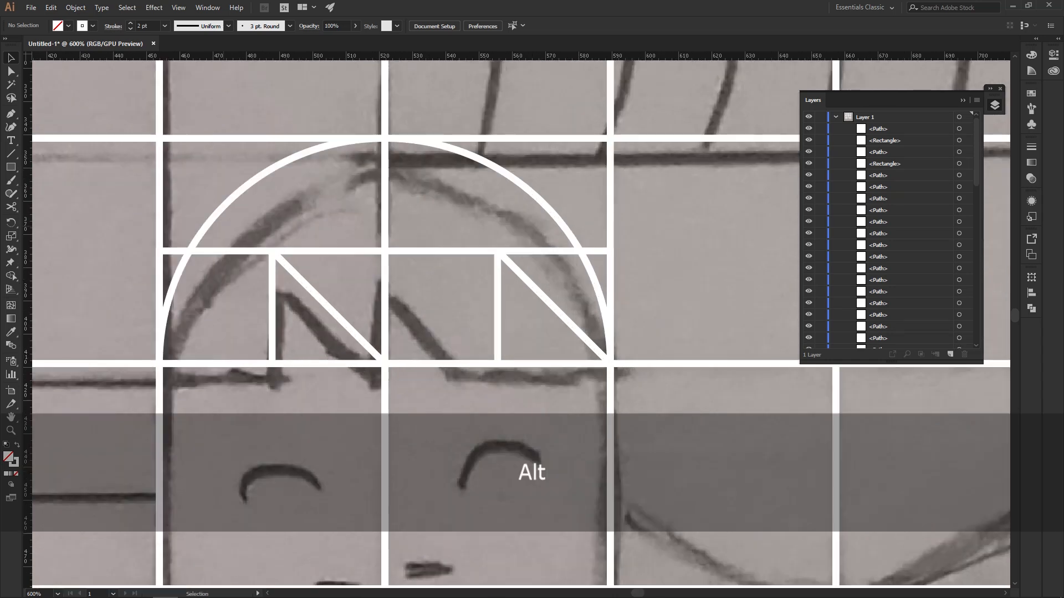
# Try extracting the lower-left quarter of the fifth-column head cell with the Shape Builder tool, then undo it.
pyautogui.moveTo(185, 197); pyautogui.dragTo(590, 328)
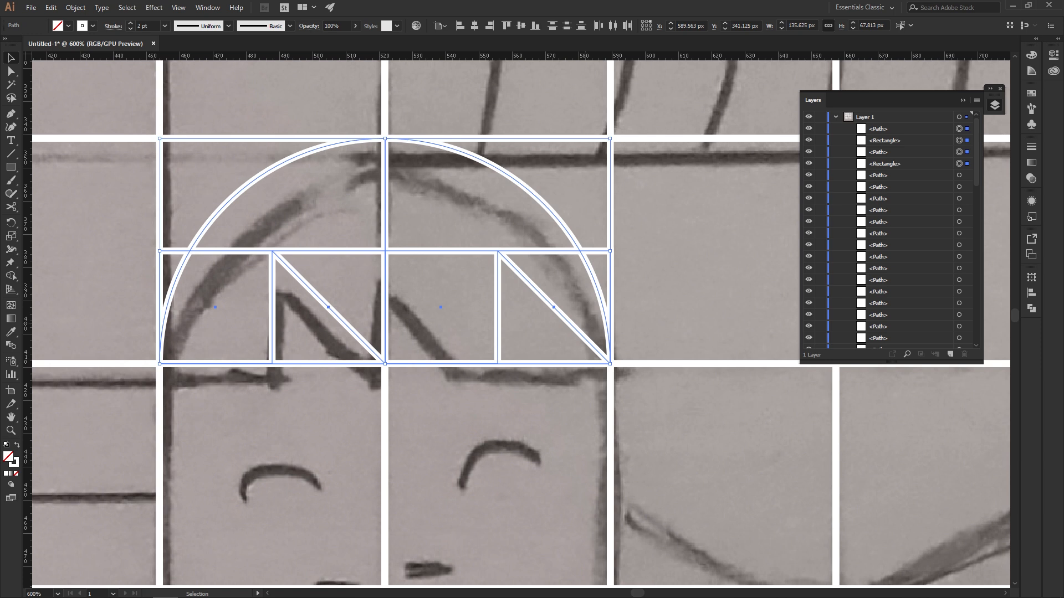
pyautogui.hotkey('shift', 'm')
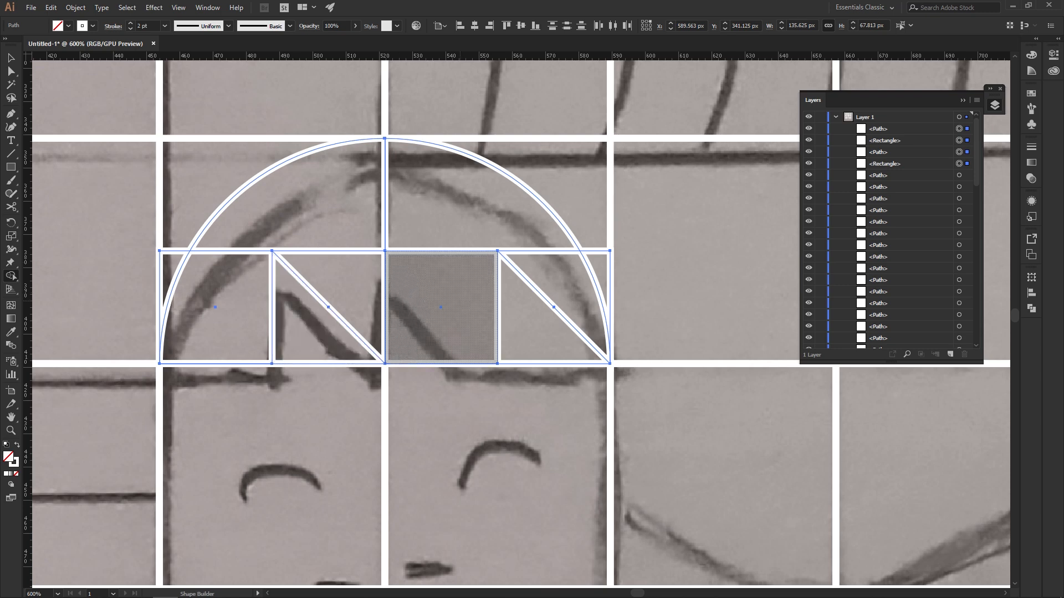
pyautogui.click(441, 307)
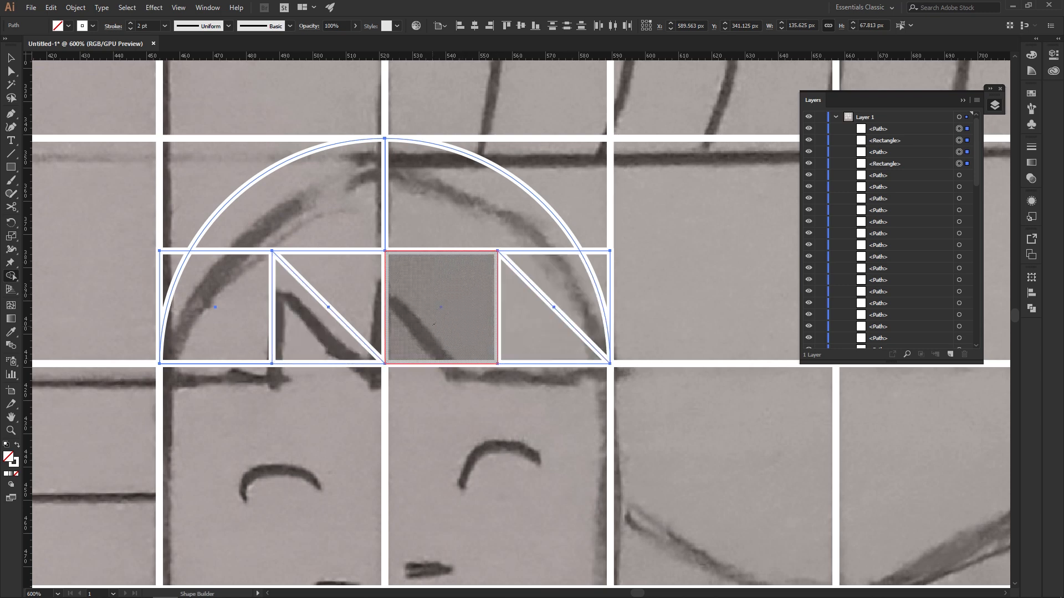
pyautogui.press('ctrl')
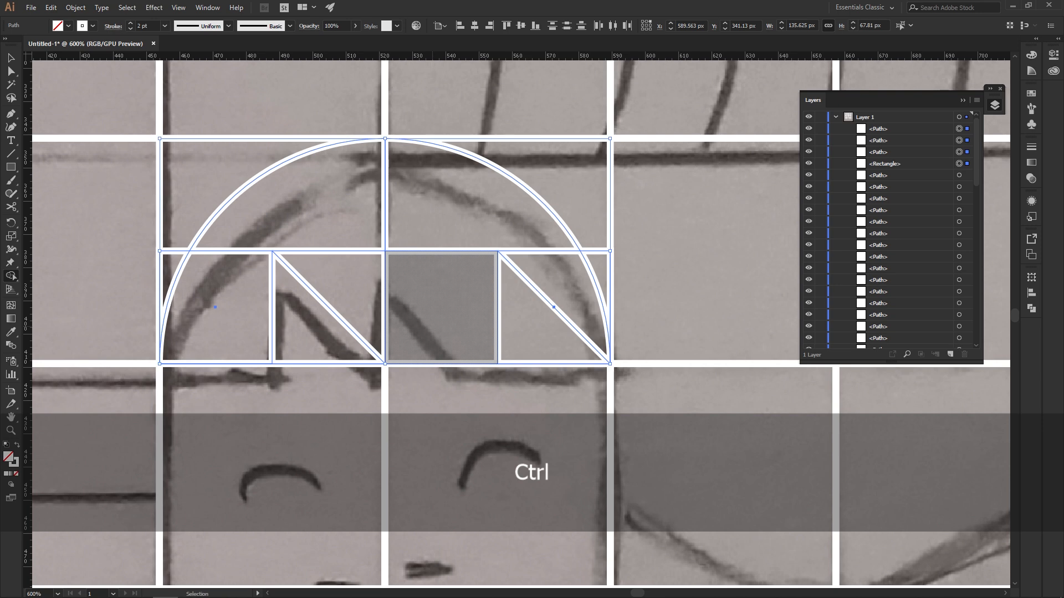
pyautogui.hotkey('ctrl', 'z')
pyautogui.press('alt')
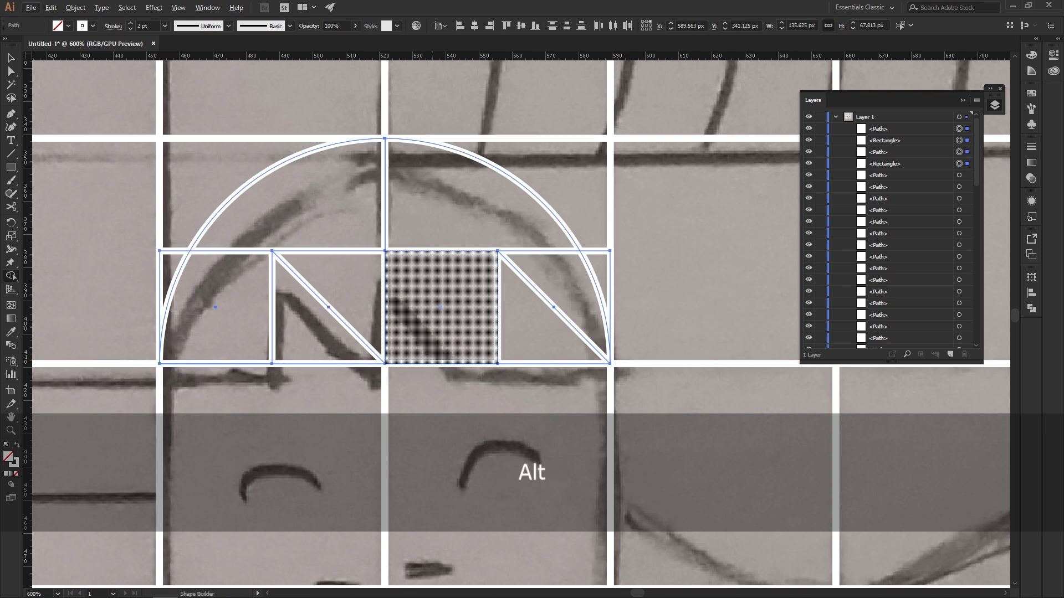
# Try merging the lower regions of the fifth-column head cell across the triangle with the Shape Builder tool, then undo it.
pyautogui.scroll(2, 436, 318)
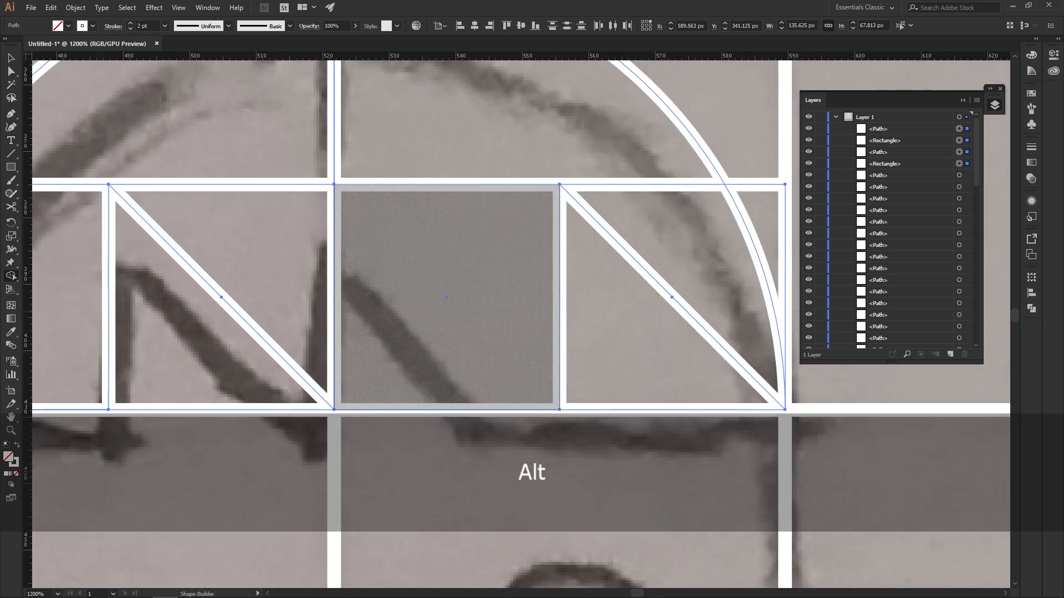
pyautogui.scroll(-5, 446, 296)
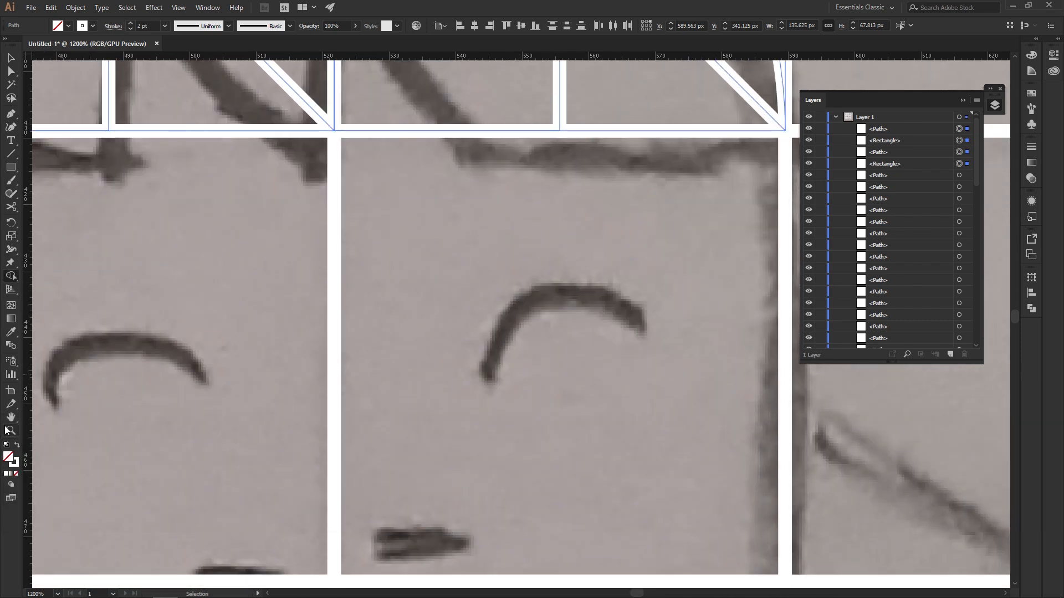
pyautogui.press('space')
pyautogui.moveTo(438, 90); pyautogui.dragTo(543, 302)
pyautogui.scroll(-2, 507, 242)
pyautogui.press('space')
pyautogui.moveTo(507, 242)
pyautogui.mouseDown()
pyautogui.moveTo(473, 265)
pyautogui.moveTo(598, 242)
pyautogui.mouseUp()
pyautogui.scroll(1, 531, 237)
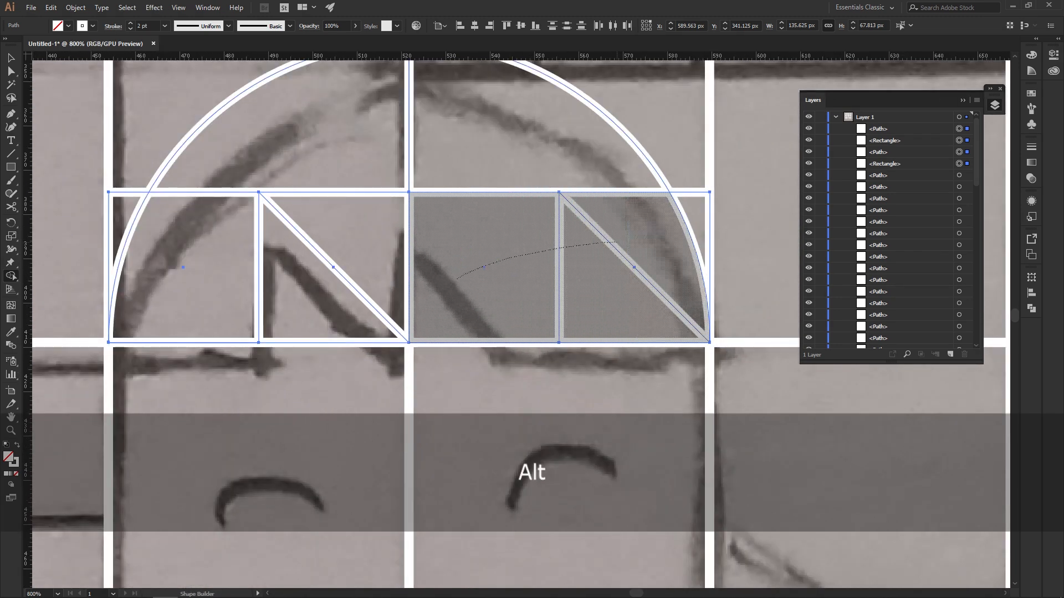
pyautogui.moveTo(482, 250); pyautogui.dragTo(480, 139)
pyautogui.hotkey('ctrl', 'z')
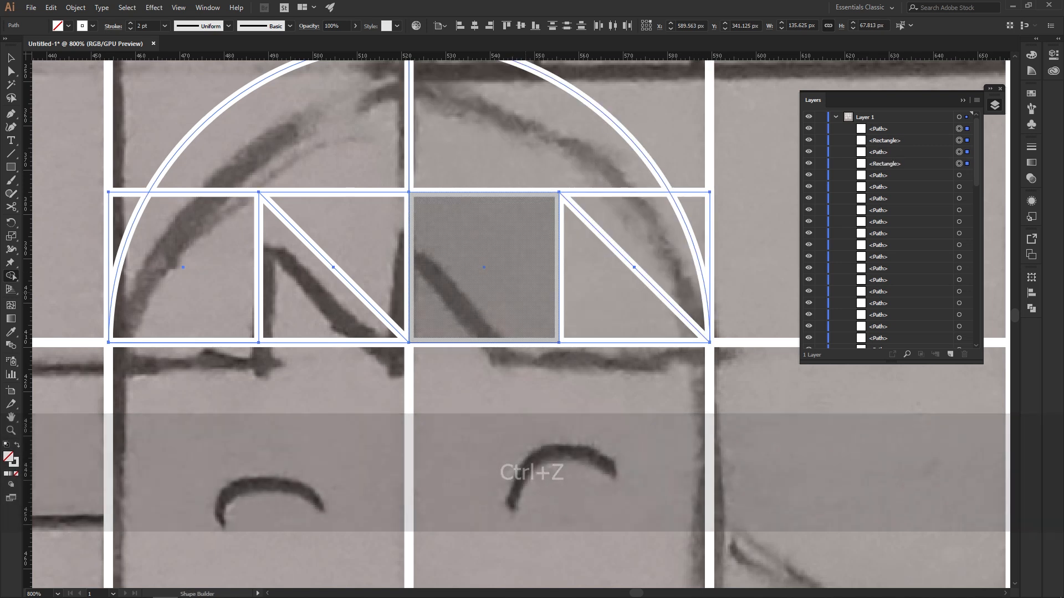
# Try merging the regions around the fifth-column head cell's triangle with the Shape Builder tool, then undo the merge and deselect the shapes.
pyautogui.moveTo(526, 294); pyautogui.dragTo(493, 172)
pyautogui.moveTo(594, 187); pyautogui.dragTo(640, 241)
pyautogui.scroll(2, 467, 222)
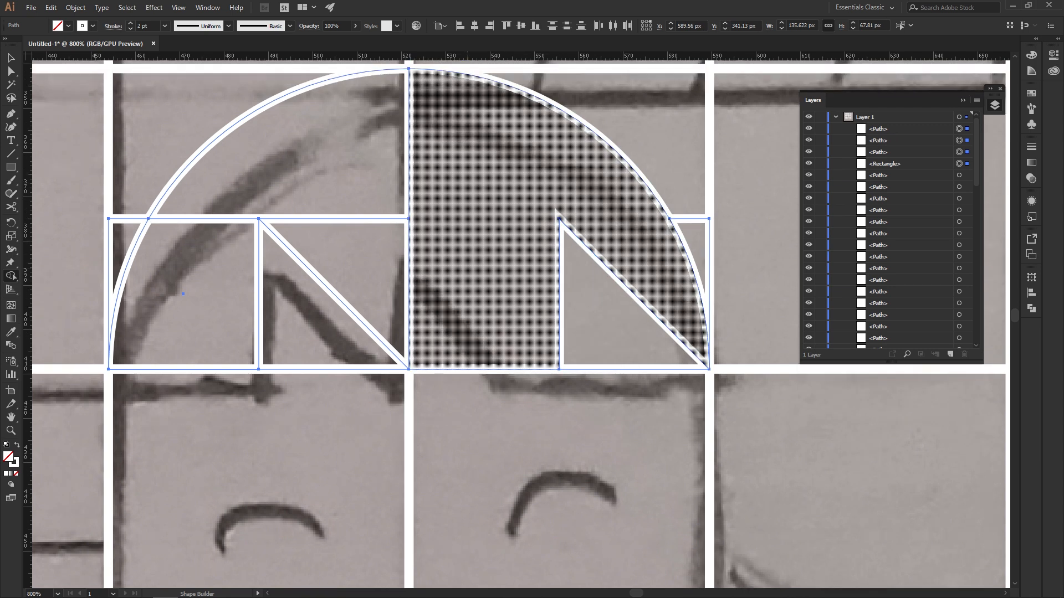
pyautogui.press('v')
pyautogui.hotkey('ctrl', 'z')
pyautogui.click(380, 180)
# Select all the hair shapes and remove the corner outside the arch on its left side with the Shape Builder tool.
pyautogui.scroll(-1, 379, 180)
pyautogui.moveTo(415, 163); pyautogui.dragTo(448, 225)
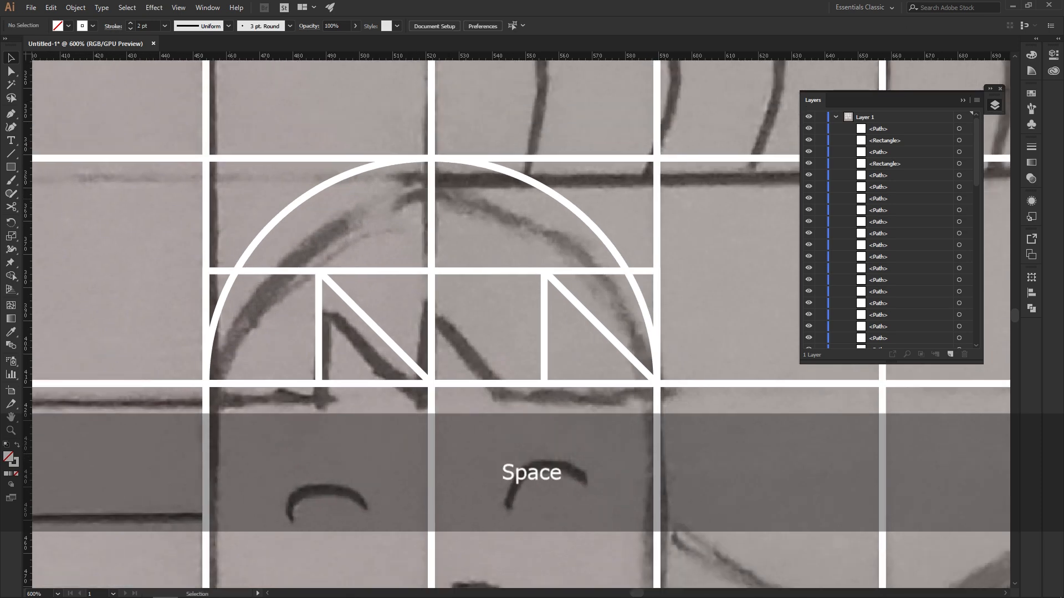
pyautogui.moveTo(525, 322); pyautogui.dragTo(601, 324)
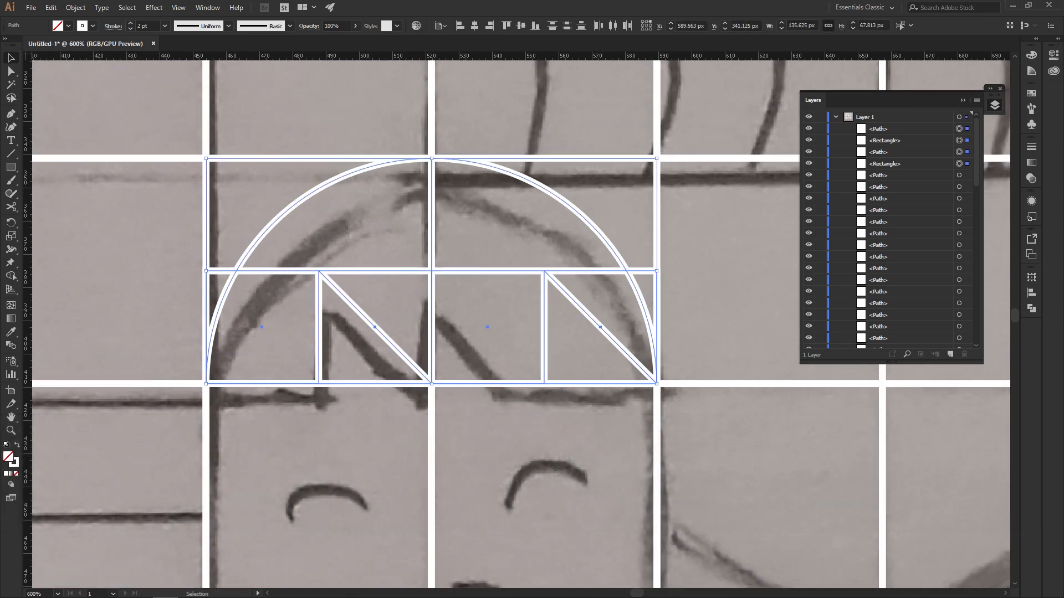
pyautogui.hotkey('shift', 'm')
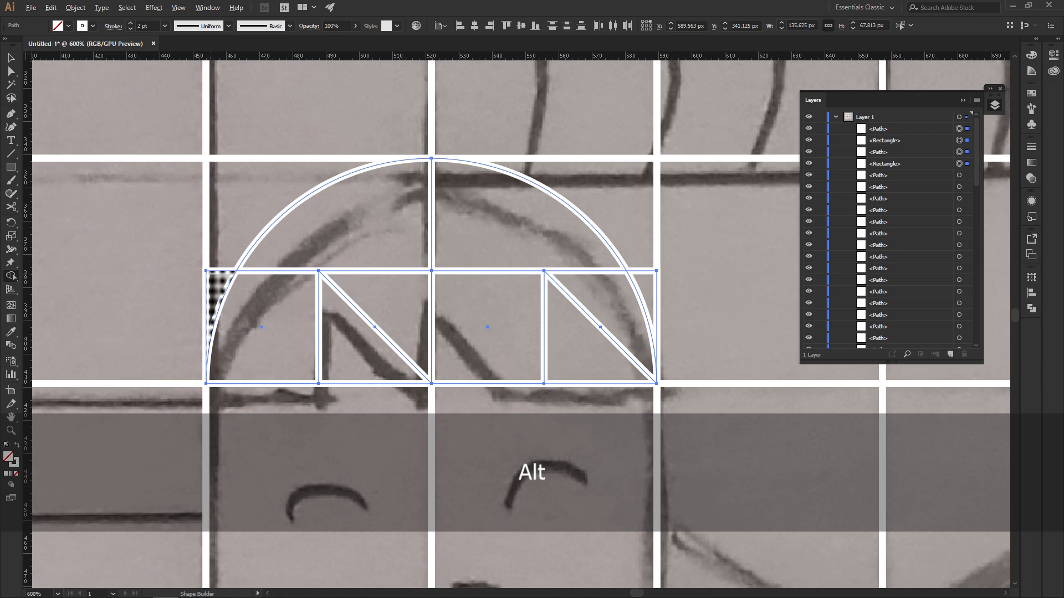
pyautogui.moveTo(206, 272); pyautogui.dragTo(219, 310)
# Try merging the arch regions around both triangles into one hair shape with the Shape Builder tool, then undo the merge.
pyautogui.moveTo(702, 248); pyautogui.dragTo(701, 248)
pyautogui.scroll(1, 544, 249)
pyautogui.moveTo(157, 353)
pyautogui.mouseDown()
pyautogui.moveTo(181, 250)
pyautogui.moveTo(333, 299)
pyautogui.moveTo(349, 319)
pyautogui.moveTo(450, 238)
pyautogui.moveTo(459, 355)
pyautogui.mouseUp()
pyautogui.moveTo(585, 277); pyautogui.dragTo(638, 351)
pyautogui.scroll(-3, 595, 298)
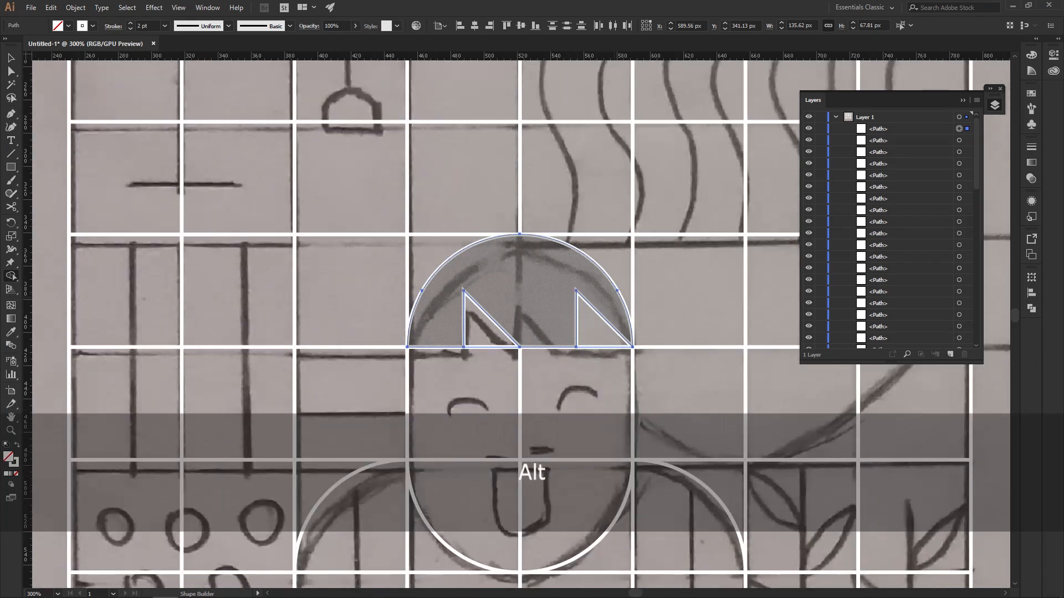
pyautogui.hotkey('ctrl', 'z')
pyautogui.scroll(2, 619, 326)
pyautogui.scroll(2, 620, 326)
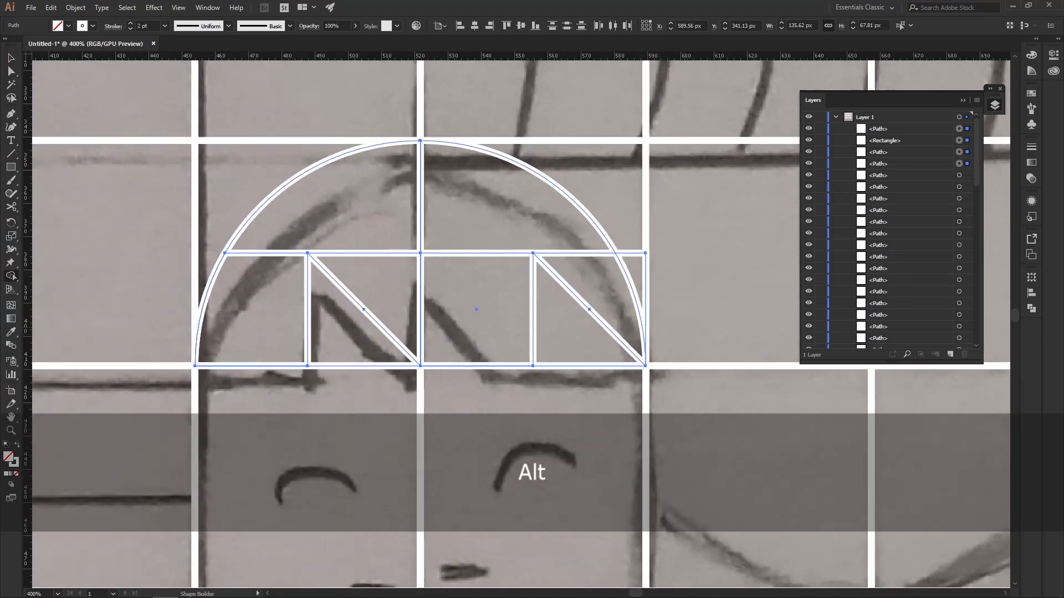
# Move the duplicated triangle into the lower-left quarter of the fifth-column head cell and delete the leftover duplicate square.
pyautogui.press('v')
pyautogui.moveTo(586, 306); pyautogui.dragTo(720, 309)
pyautogui.moveTo(565, 285); pyautogui.dragTo(533, 296)
pyautogui.press('Delete')
pyautogui.click(778, 299)
pyautogui.press('Delete')
pyautogui.click(280, 317)
# Draw a 33.908 px square in the lower-right quarter of the fifth-column head cell, then deselect it.
pyautogui.press('m')
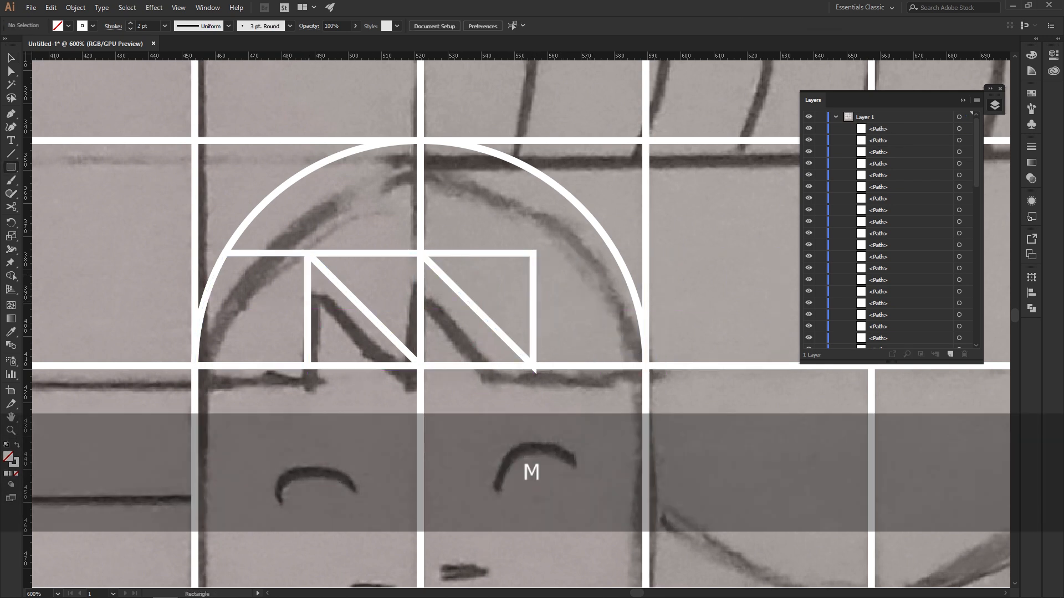
pyautogui.moveTo(533, 253)
pyautogui.mouseDown()
pyautogui.moveTo(646, 351)
pyautogui.moveTo(646, 366)
pyautogui.mouseUp()
pyautogui.press('v')
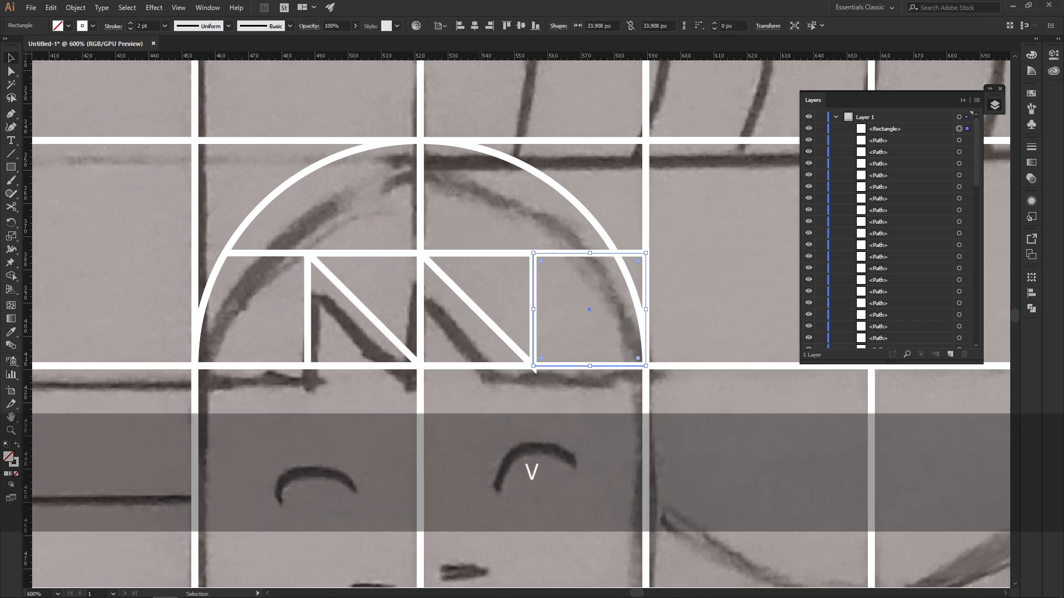
pyautogui.click(483, 297)
# Select the hair shapes and merge the arch regions surrounding the two triangular notches with the Shape Builder tool.
pyautogui.scroll(1, 484, 297)
pyautogui.click(469, 310)
pyautogui.keyDown('shift'); pyautogui.click(319, 310); pyautogui.keyUp('shift')
pyautogui.click(355, 288)
pyautogui.moveTo(452, 166); pyautogui.dragTo(640, 355)
pyautogui.hotkey('shift', 'm')
pyautogui.moveTo(492, 330); pyautogui.dragTo(490, 332)
pyautogui.hotkey('ctrl', 'z')
pyautogui.moveTo(615, 316)
pyautogui.mouseDown()
pyautogui.moveTo(343, 266)
pyautogui.moveTo(205, 311)
pyautogui.mouseUp()
# Cut the two triangular notches out of the bottom of the hair shape with the Shape Builder tool, then deselect it.
pyautogui.keyDown('alt'); pyautogui.click(288, 338); pyautogui.keyUp('alt')
pyautogui.keyDown('alt'); pyautogui.click(438, 338); pyautogui.keyUp('alt')
pyautogui.press('v')
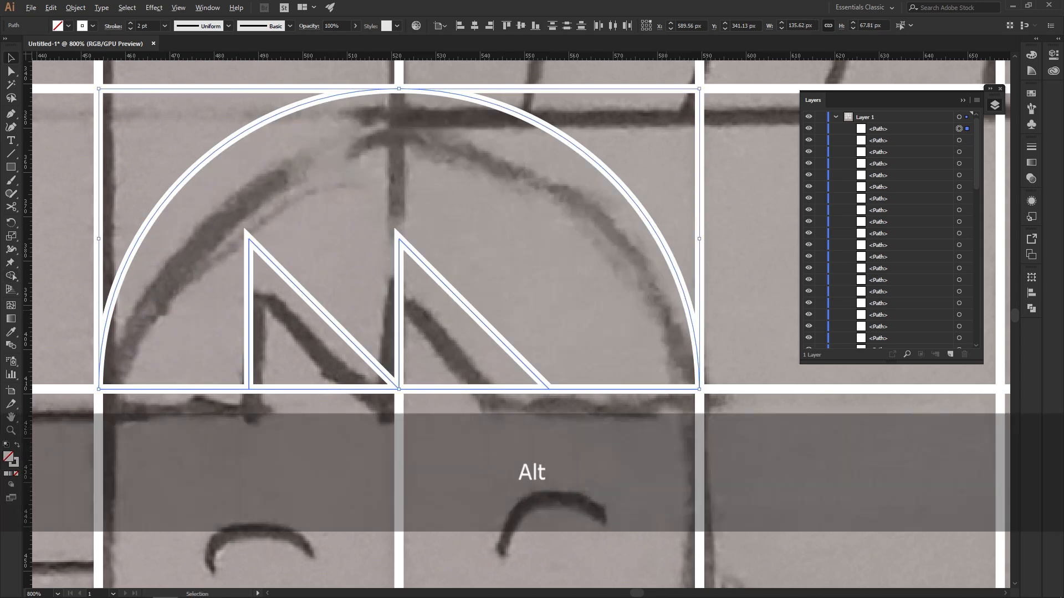
pyautogui.click(481, 270)
# Select the four face cells below the hair and merge them into one face shape with the Shape Builder tool.
pyautogui.scroll(-6, 481, 269)
pyautogui.scroll(2, 580, 315)
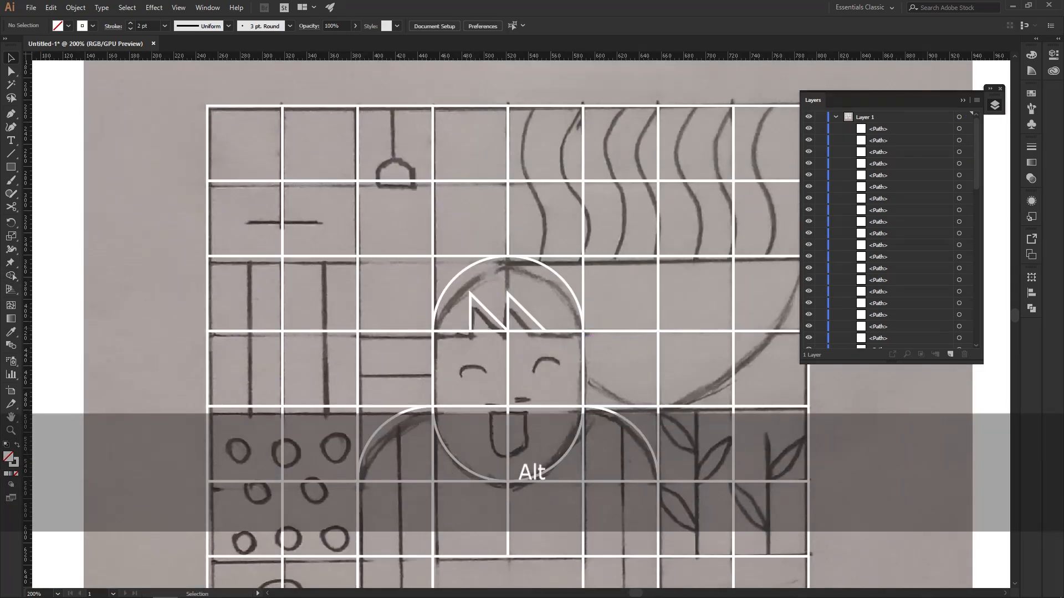
pyautogui.moveTo(580, 314); pyautogui.dragTo(561, 211)
pyautogui.scroll(1, 505, 265)
pyautogui.click(517, 268)
pyautogui.moveTo(518, 268); pyautogui.dragTo(590, 290)
pyautogui.hotkey('ctrl', 'z')
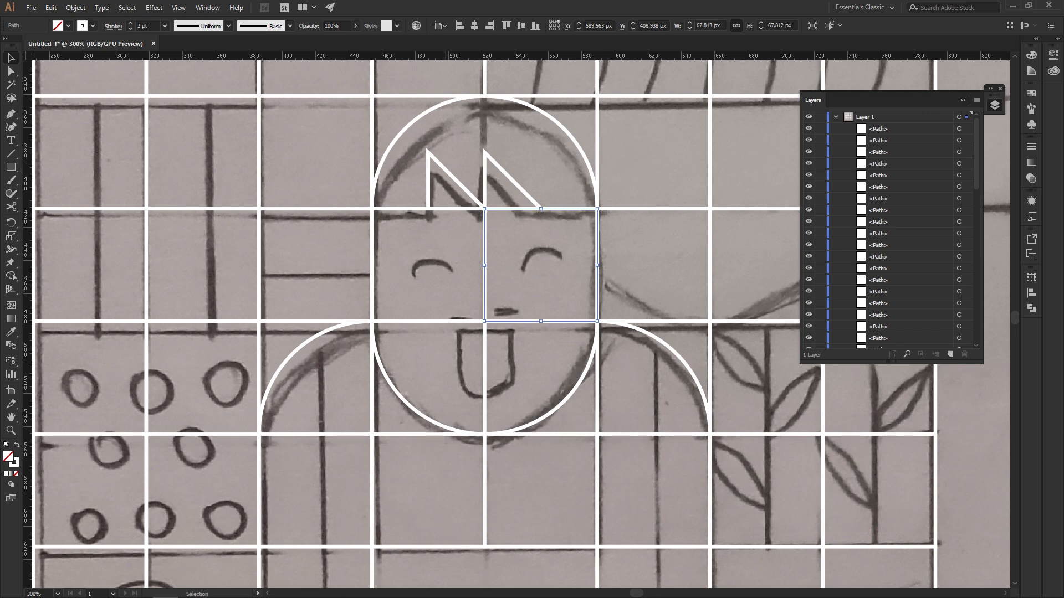
pyautogui.moveTo(492, 322); pyautogui.dragTo(515, 350)
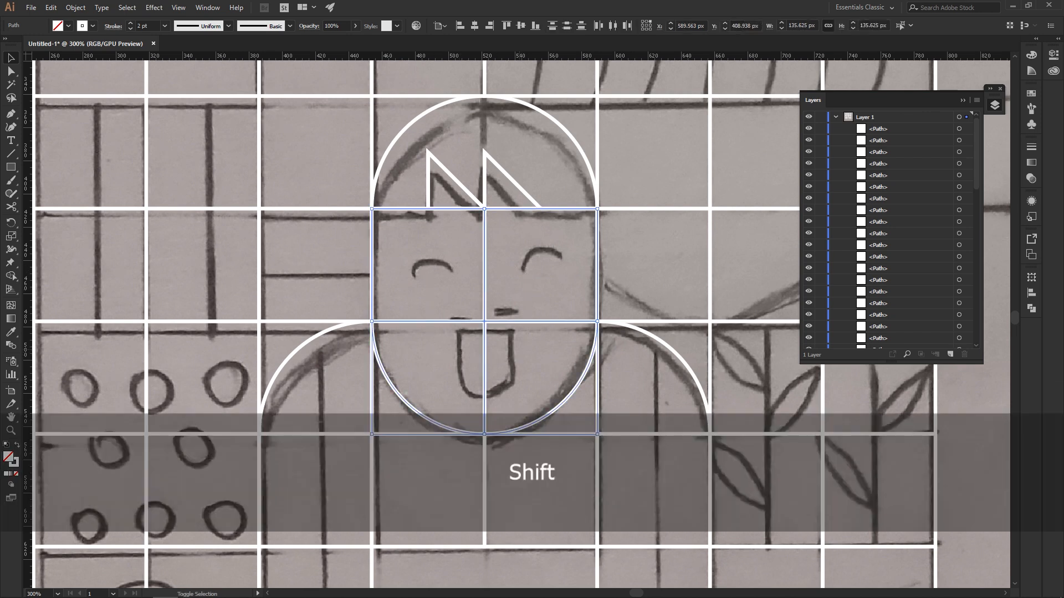
pyautogui.hotkey('shift', 'm')
pyautogui.moveTo(433, 231)
pyautogui.mouseDown()
pyautogui.moveTo(434, 341)
pyautogui.moveTo(521, 271)
pyautogui.moveTo(511, 242)
pyautogui.mouseUp()
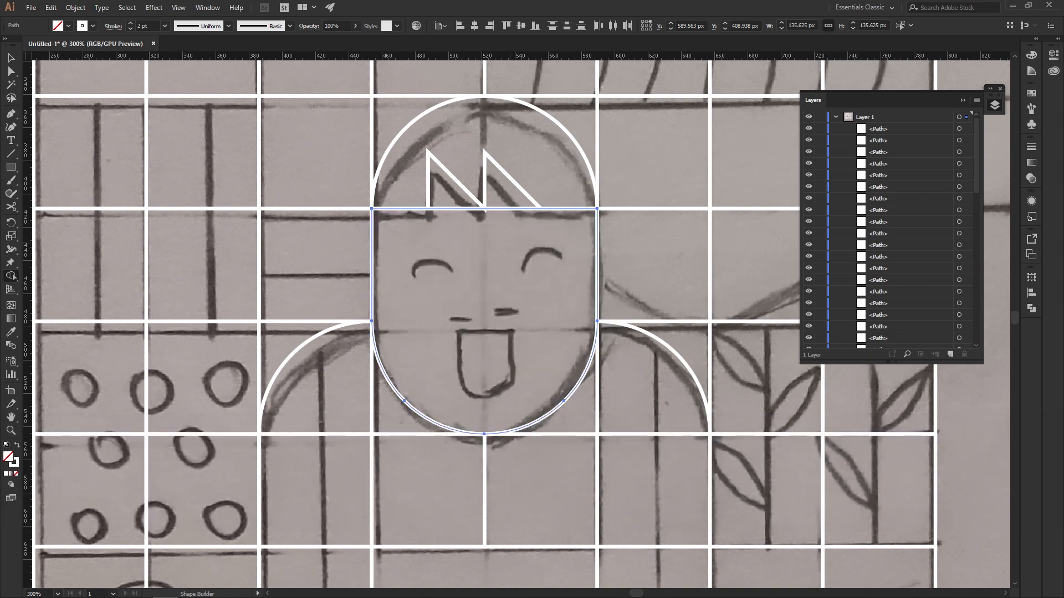
pyautogui.press('v')
# Try moving the third-row grid cell beside the hair's right edge, then undo the move.
pyautogui.scroll(1, 566, 146)
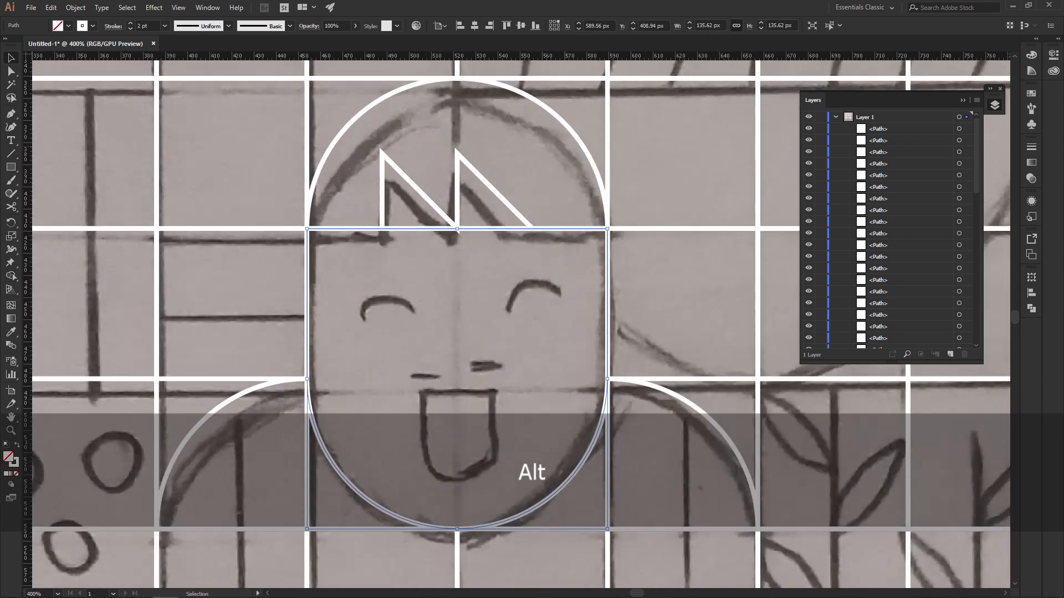
pyautogui.press('space')
pyautogui.moveTo(565, 146); pyautogui.dragTo(560, 200)
pyautogui.moveTo(604, 171); pyautogui.dragTo(633, 164)
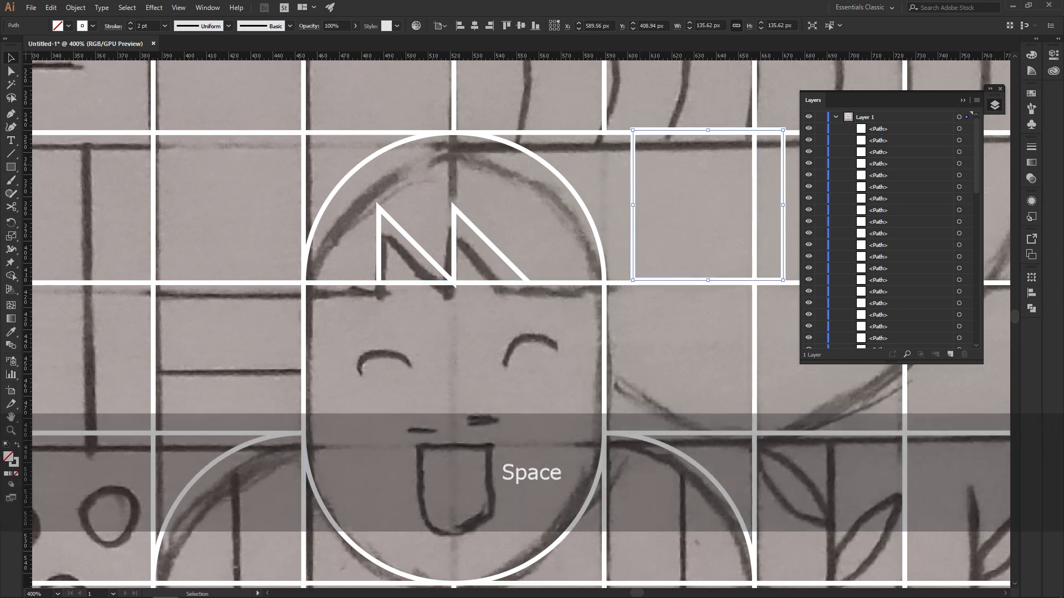
pyautogui.hotkey('ctrl', 'z')
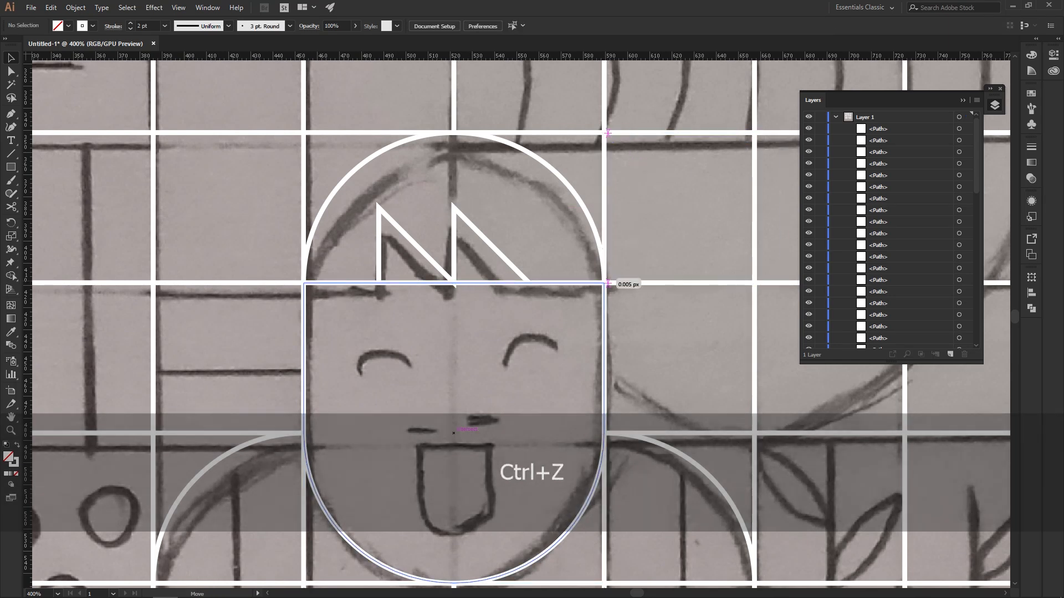
# Try moving the face shape and the hair shape away from their grid positions, then undo the moves.
pyautogui.click(475, 329)
pyautogui.press('alt')
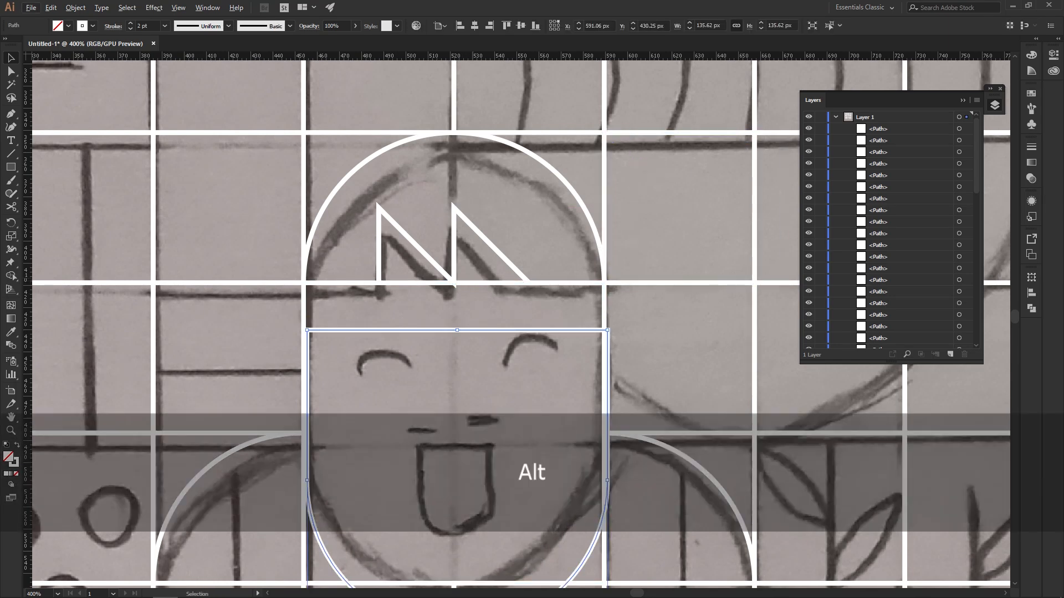
pyautogui.hotkey('ctrl', 'z')
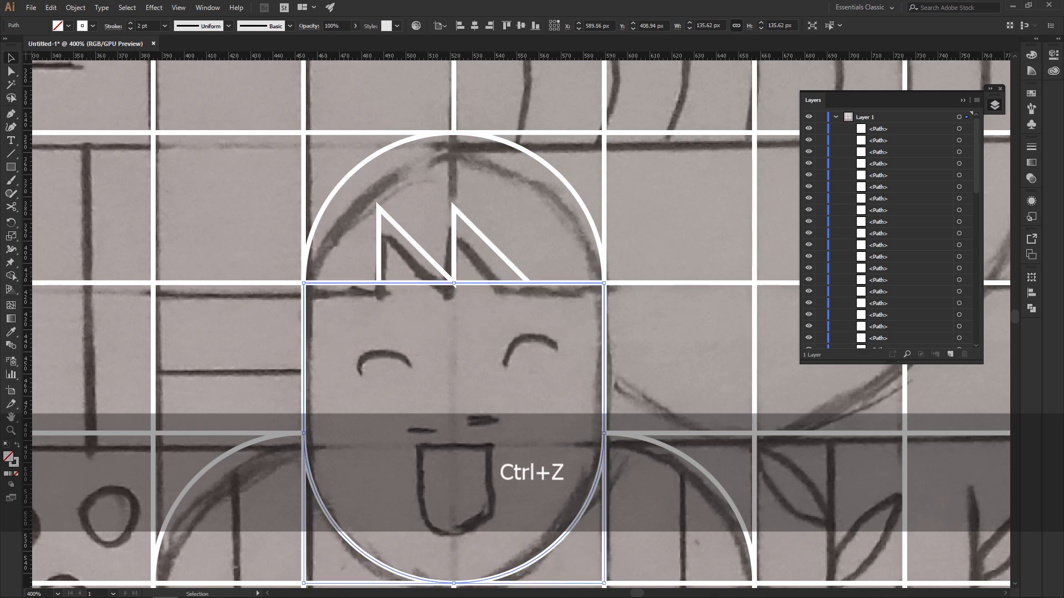
pyautogui.moveTo(459, 211); pyautogui.dragTo(459, 126)
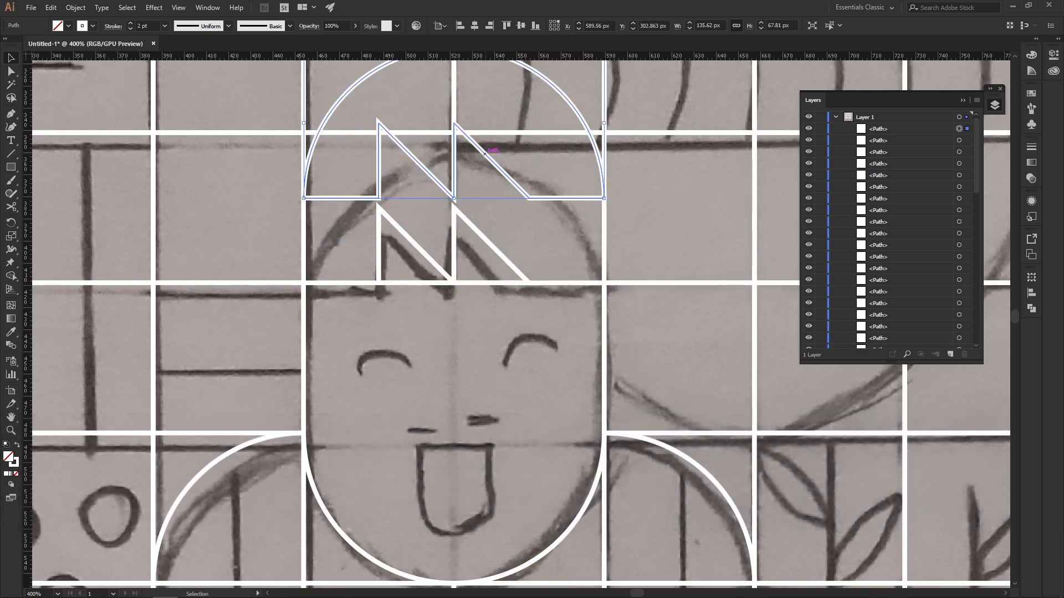
pyautogui.hotkey('ctrl', 'z')
pyautogui.moveTo(415, 283); pyautogui.dragTo(415, 385)
# Select the face shape and extend its two upper corners up to the top of the hair arch with Direct Selection.
pyautogui.click(417, 283)
pyautogui.press('a')
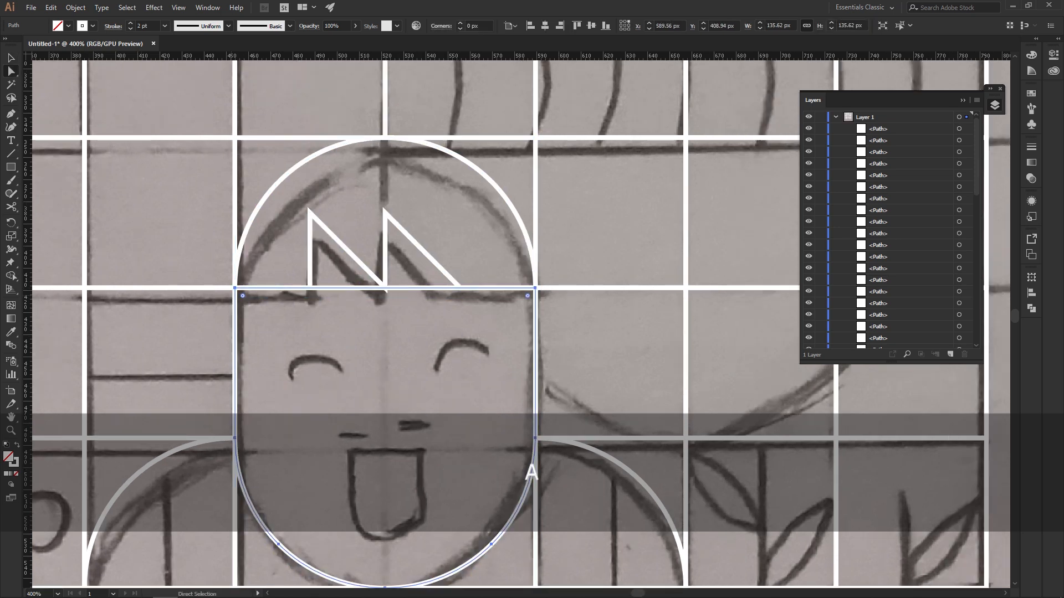
pyautogui.click(235, 288)
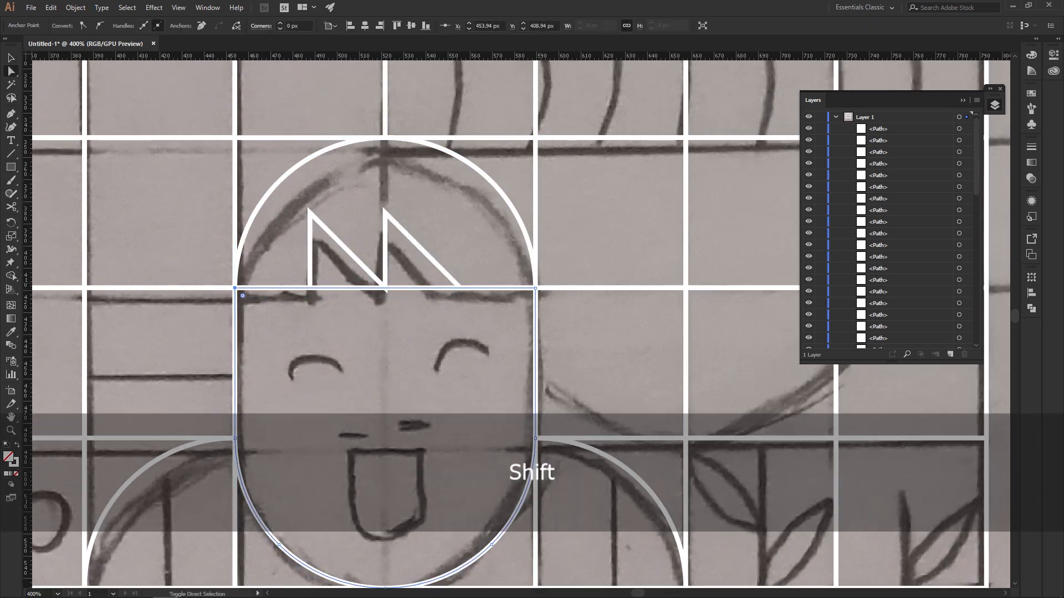
pyautogui.scroll(1, 235, 288)
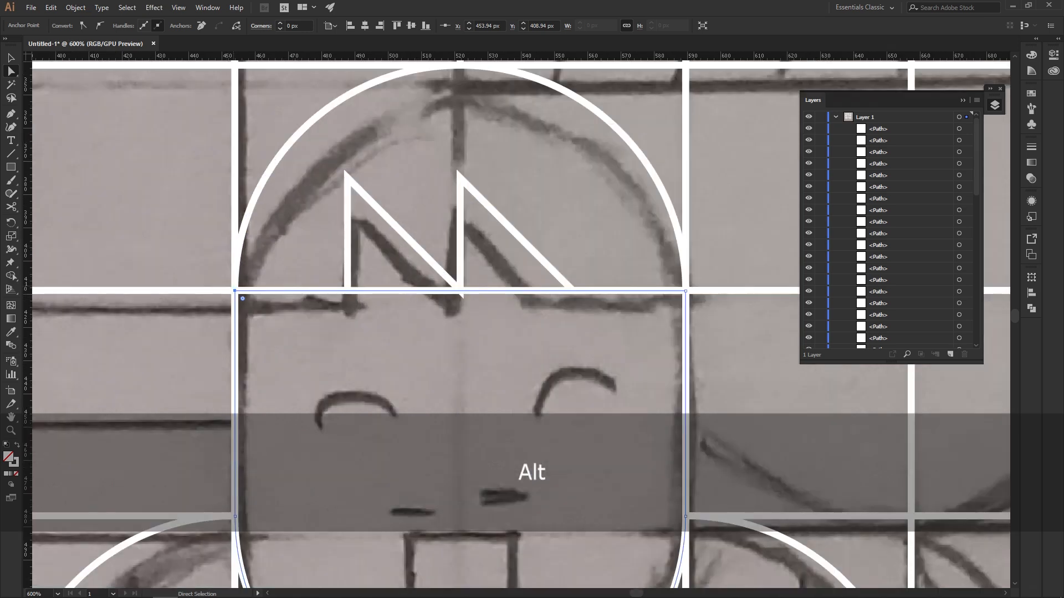
pyautogui.moveTo(243, 296); pyautogui.dragTo(184, 347)
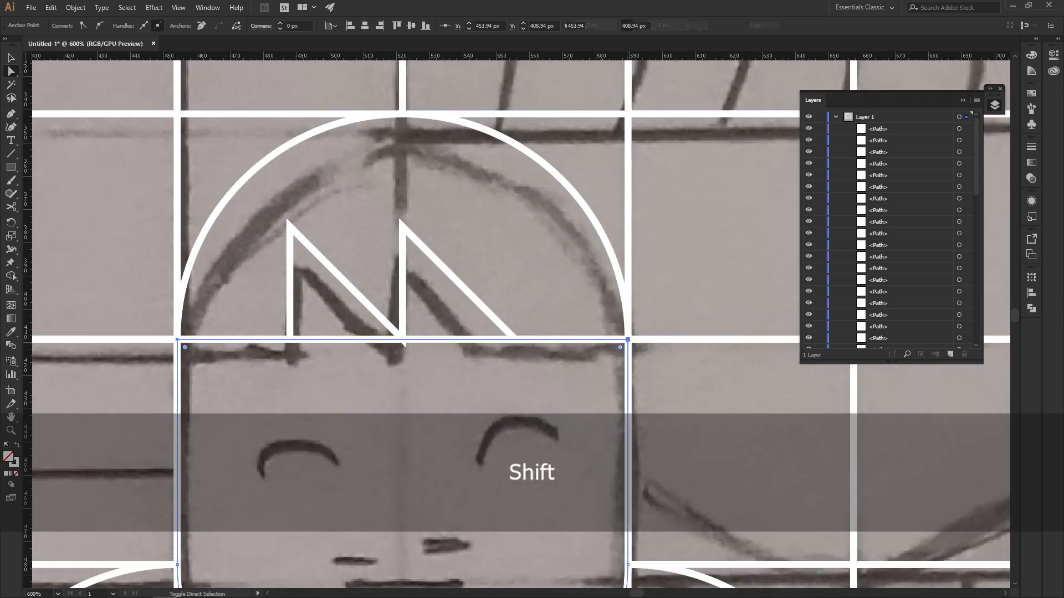
pyautogui.moveTo(628, 340); pyautogui.dragTo(628, 331)
pyautogui.moveTo(177, 344); pyautogui.dragTo(178, 114)
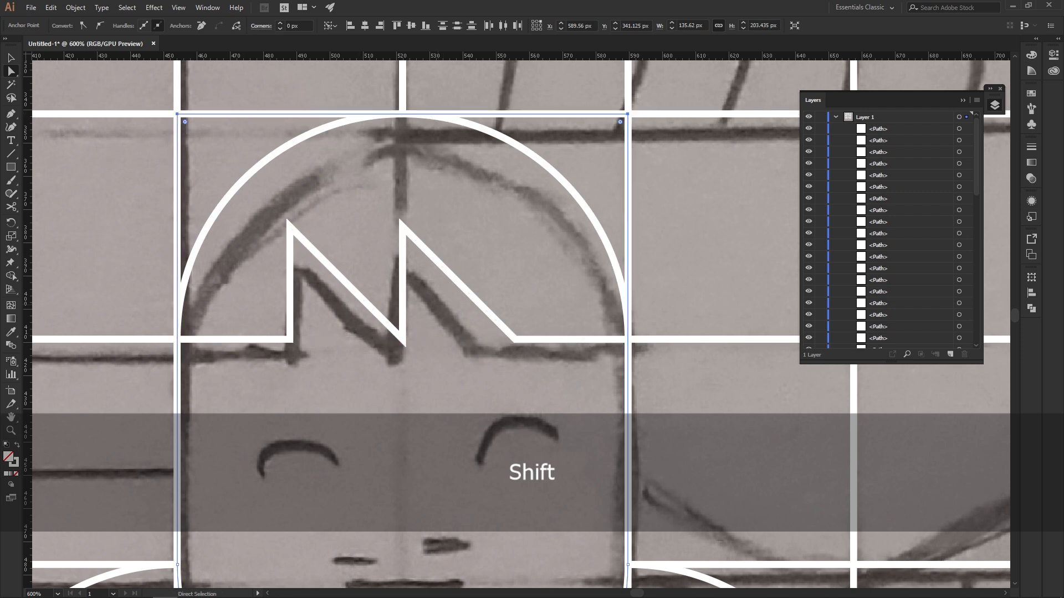
pyautogui.hotkey('ctrl', 'z')
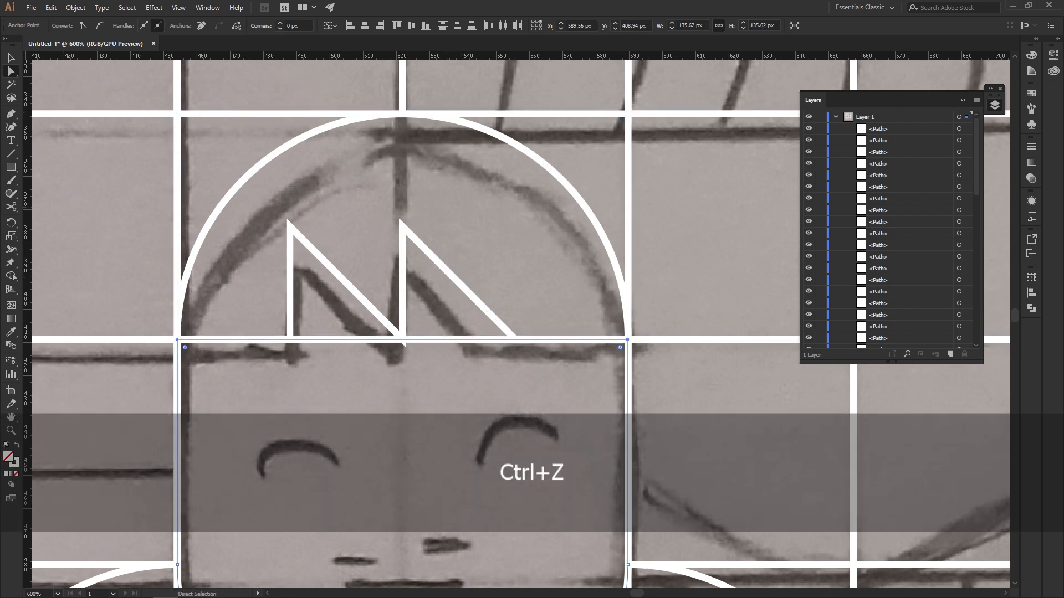
pyautogui.click(656, 311)
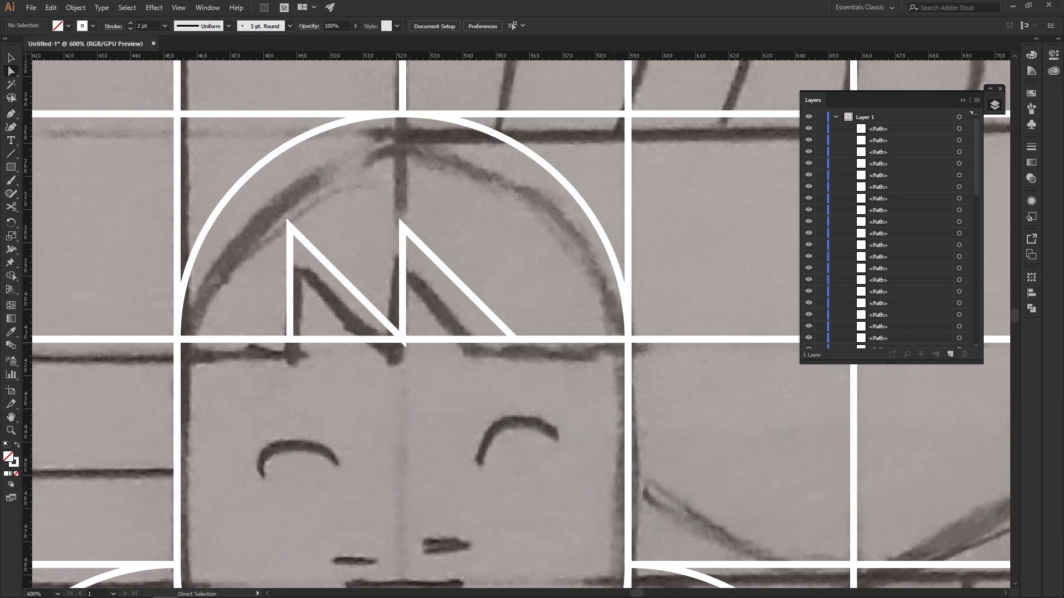
pyautogui.hotkey('ctrl', 'z')
pyautogui.hotkey('ctrl', 'shift', 'z')
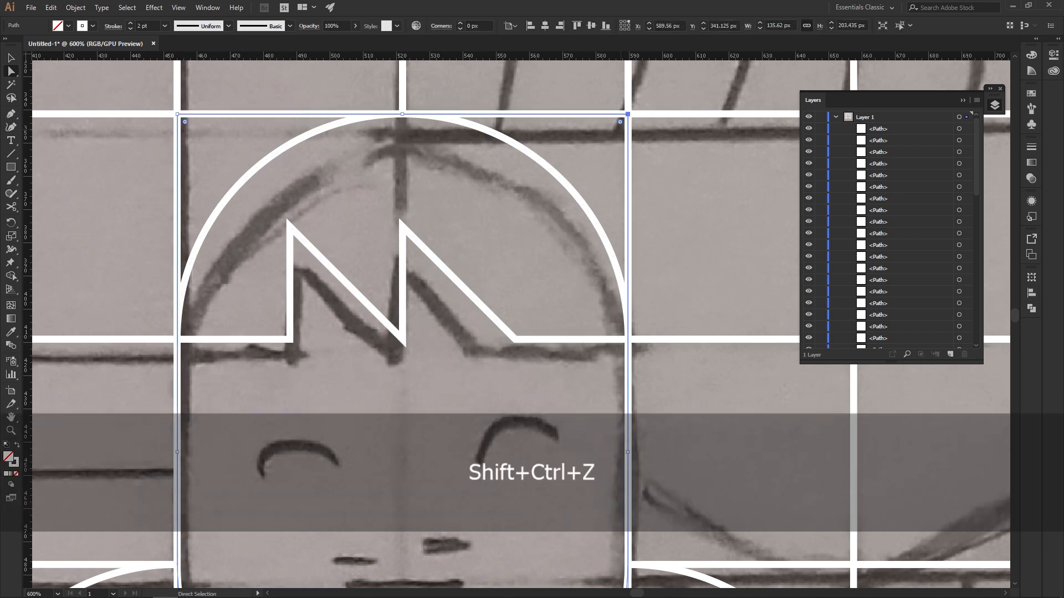
# Select the face and hair shapes and cut away the two corners outside the hair arch with the Shape Builder tool.
pyautogui.press('v')
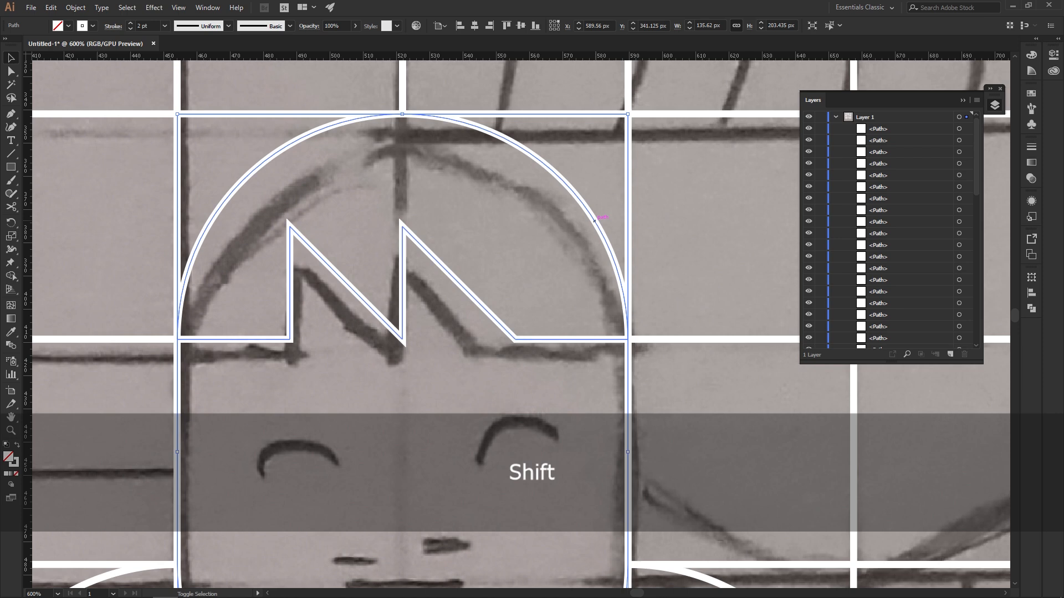
pyautogui.keyDown('shift'); pyautogui.click(594, 220); pyautogui.keyUp('shift')
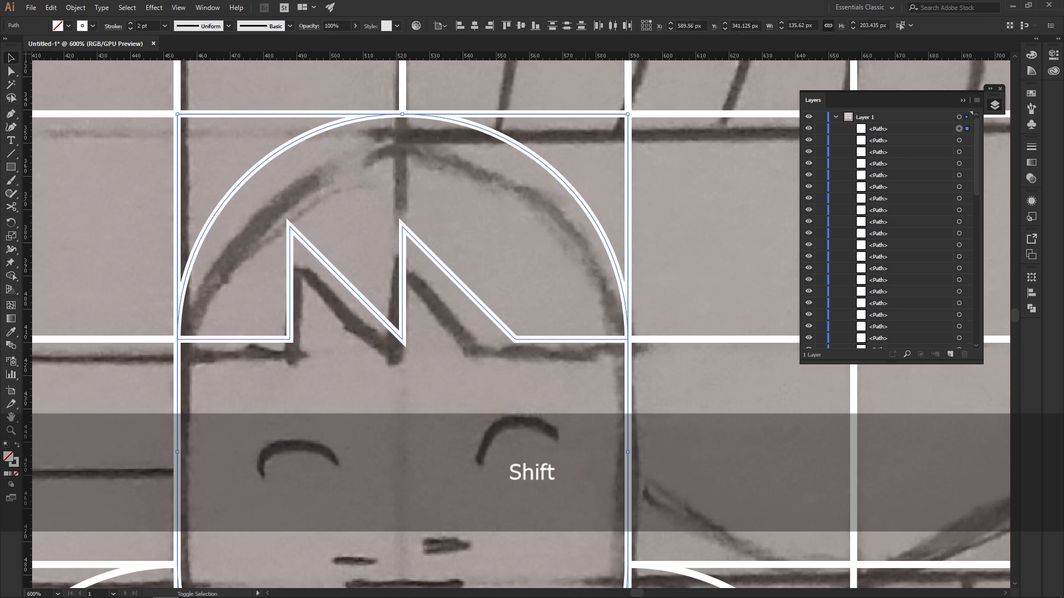
pyautogui.hotkey('shift', 'm')
pyautogui.keyDown('alt'); pyautogui.moveTo(601, 148); pyautogui.dragTo(707, 120); pyautogui.keyUp('alt')
pyautogui.keyDown('alt'); pyautogui.moveTo(236, 147); pyautogui.dragTo(207, 82); pyautogui.keyUp('alt')
pyautogui.press('v')
pyautogui.click(694, 184)
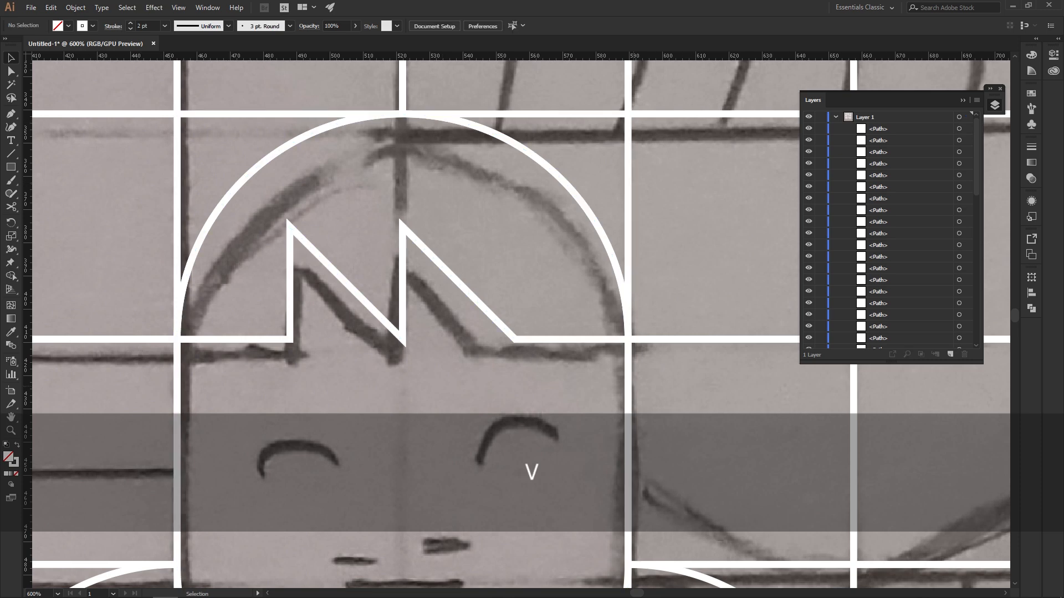
# Try moving the grid cell beside the face and the face shape itself, then undo both moves.
pyautogui.moveTo(628, 382); pyautogui.dragTo(773, 216)
pyautogui.hotkey('ctrl', 'z')
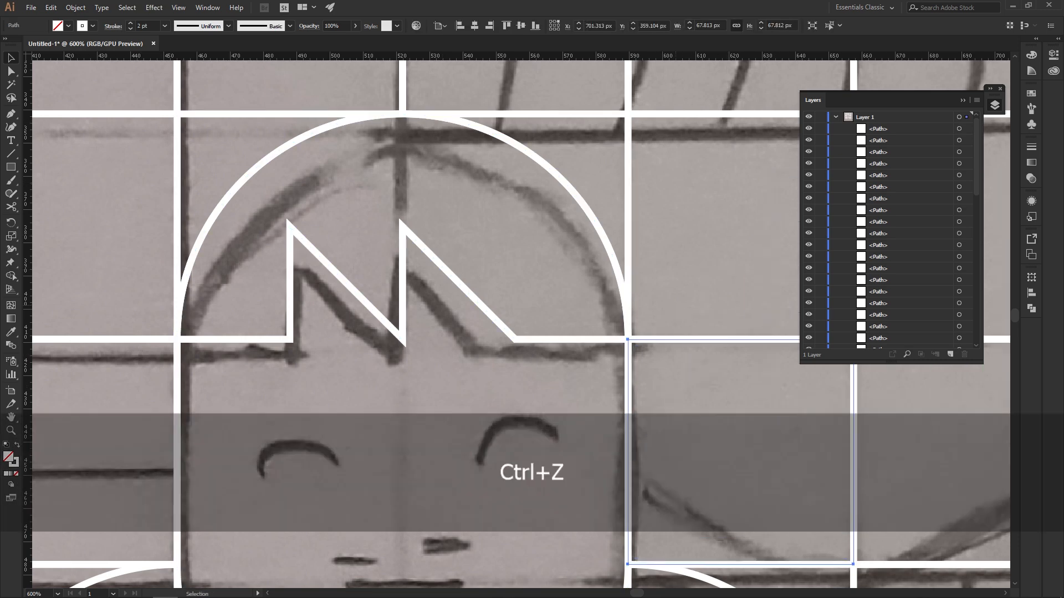
pyautogui.press('space')
pyautogui.moveTo(657, 387); pyautogui.dragTo(630, 201)
pyautogui.scroll(-2, 560, 228)
pyautogui.moveTo(560, 228); pyautogui.dragTo(583, 178)
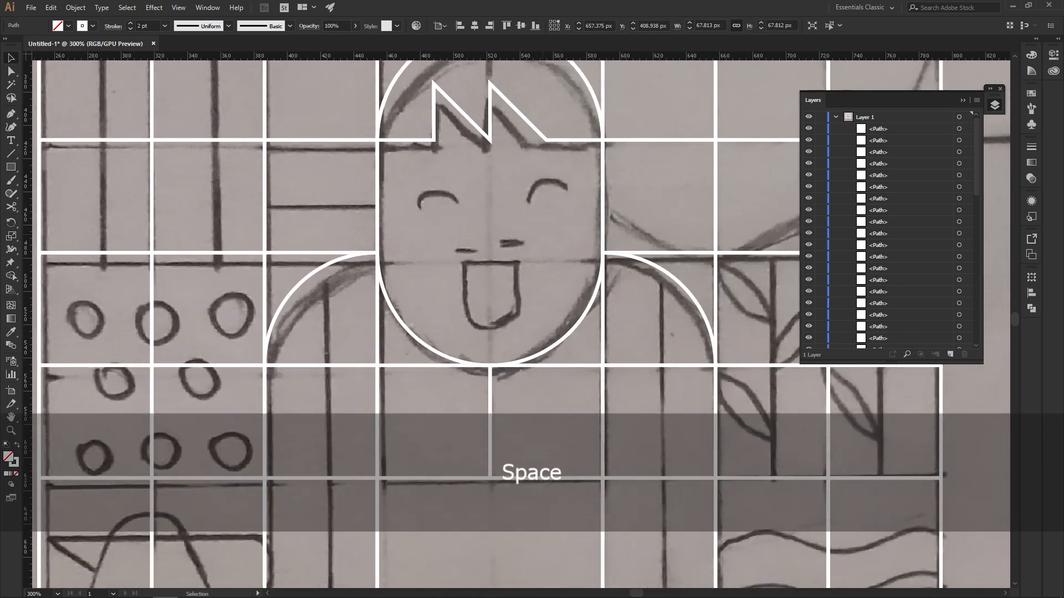
pyautogui.moveTo(568, 335)
pyautogui.mouseDown()
pyautogui.moveTo(564, 298)
pyautogui.moveTo(564, 398)
pyautogui.moveTo(598, 408)
pyautogui.moveTo(588, 491)
pyautogui.moveTo(560, 521)
pyautogui.moveTo(569, 453)
pyautogui.mouseUp()
pyautogui.hotkey('ctrl', 'z')
pyautogui.press('space')
pyautogui.click(559, 521)
# Draw a square about 33 px wide with the Rectangle tool and place it over the sketched mouth.
pyautogui.press('space')
pyautogui.scroll(1, 464, 340)
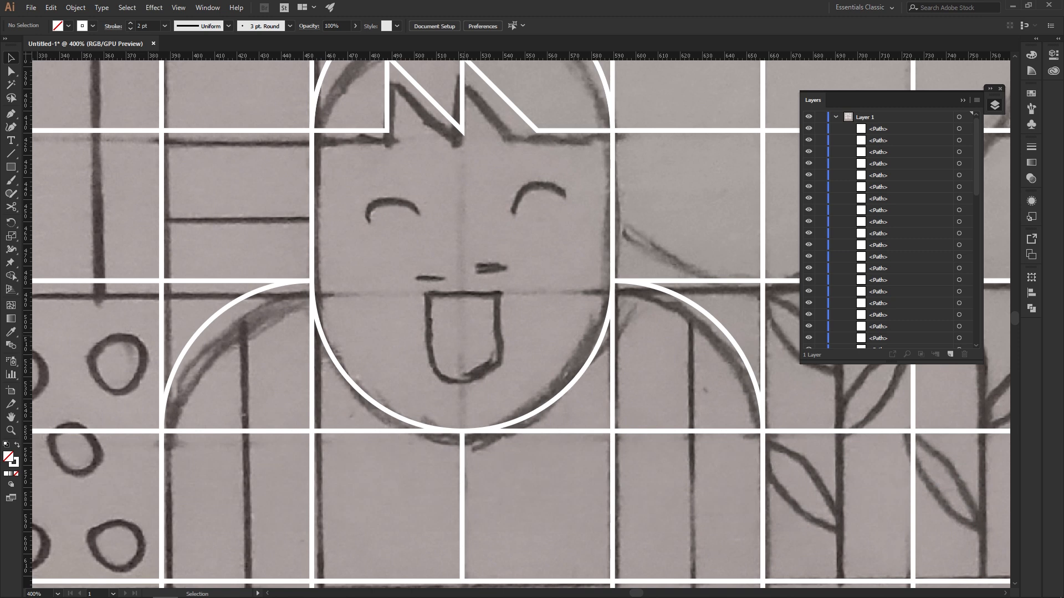
pyautogui.press('m')
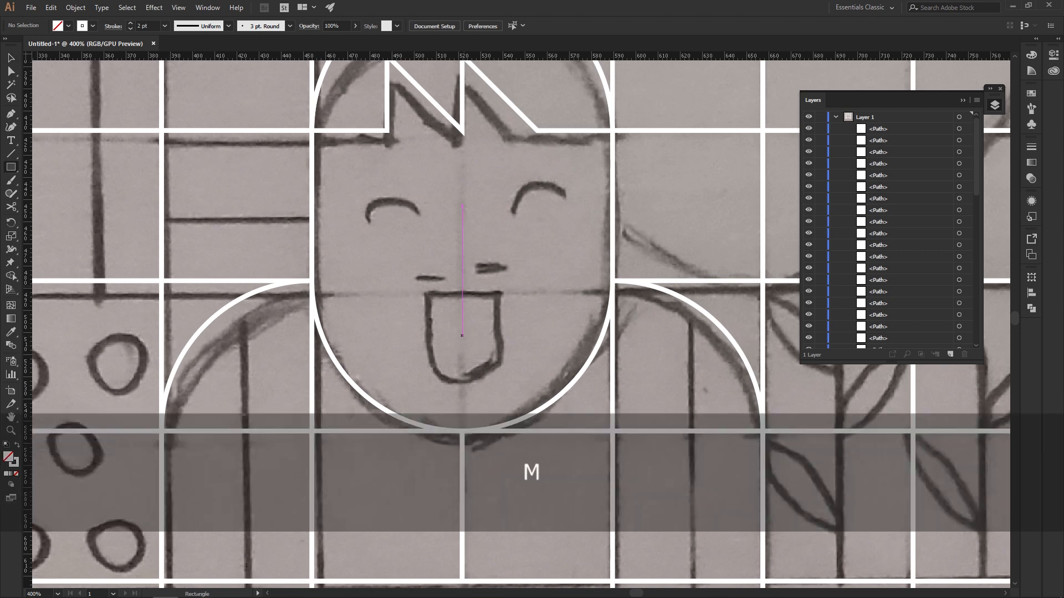
pyautogui.press('space')
pyautogui.moveTo(463, 272); pyautogui.dragTo(479, 306)
pyautogui.press('space')
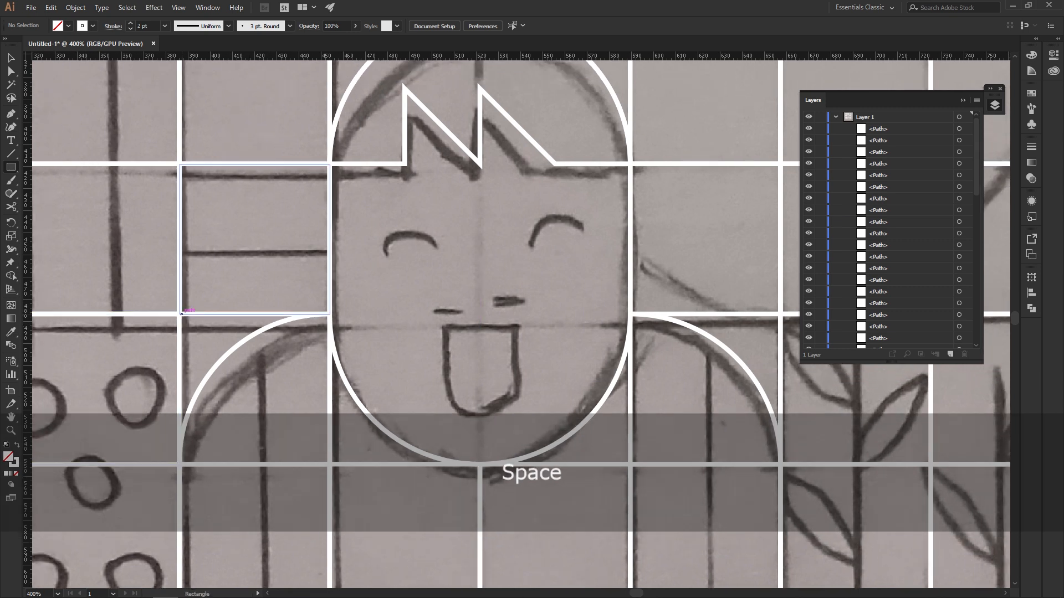
pyautogui.moveTo(182, 315); pyautogui.dragTo(200, 296)
pyautogui.moveTo(247, 250); pyautogui.dragTo(516, 363)
pyautogui.click(293, 255)
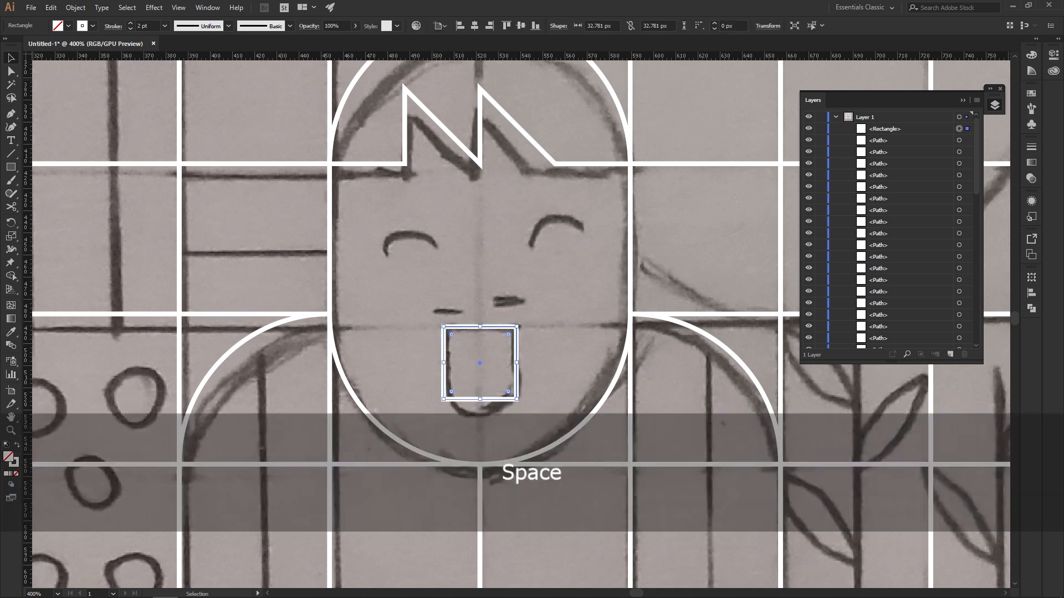
pyautogui.keyDown('shift'); pyautogui.click(480, 99); pyautogui.keyUp('shift')
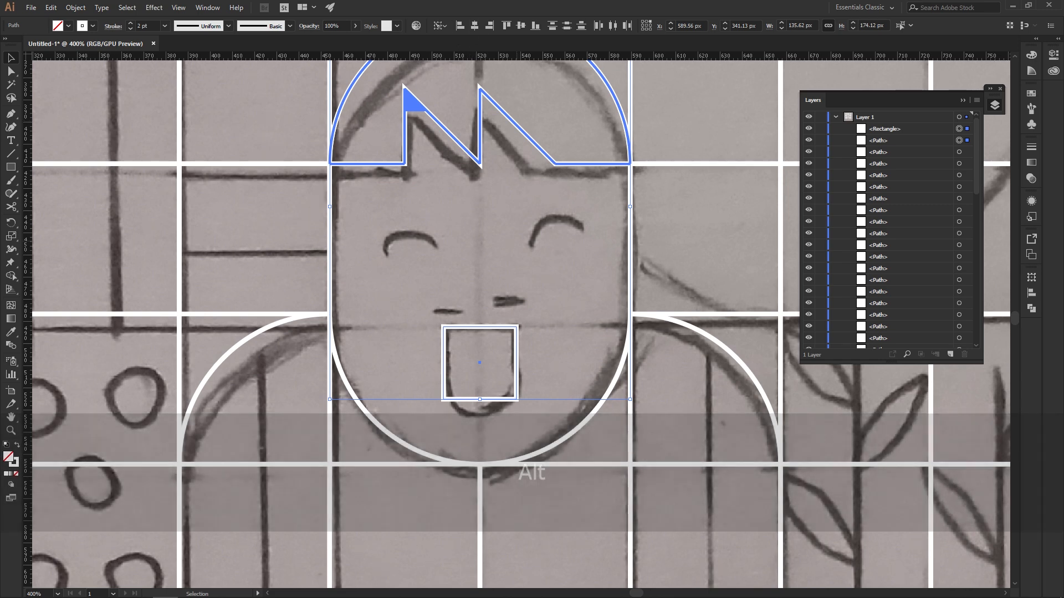
pyautogui.click(505, 371)
# Round the mouth square's two lower corners fully into a semicircle, then deselect it.
pyautogui.press('alt')
pyautogui.scroll(2, 504, 371)
pyautogui.click(529, 361)
pyautogui.press('space')
pyautogui.moveTo(483, 373); pyautogui.dragTo(439, 251)
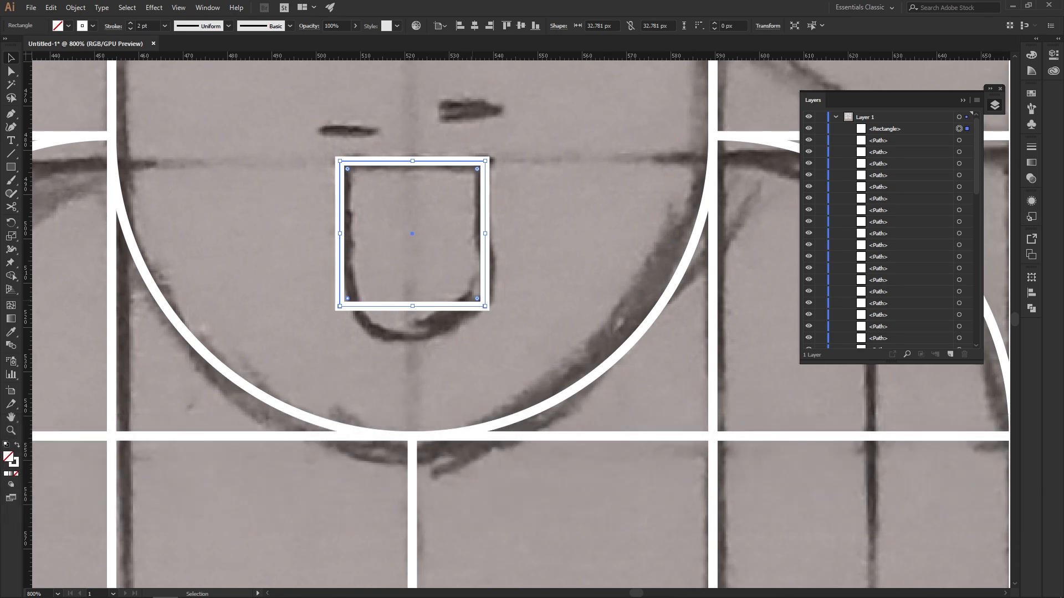
pyautogui.press('shift')
pyautogui.moveTo(476, 299); pyautogui.dragTo(483, 117)
pyautogui.click(527, 170)
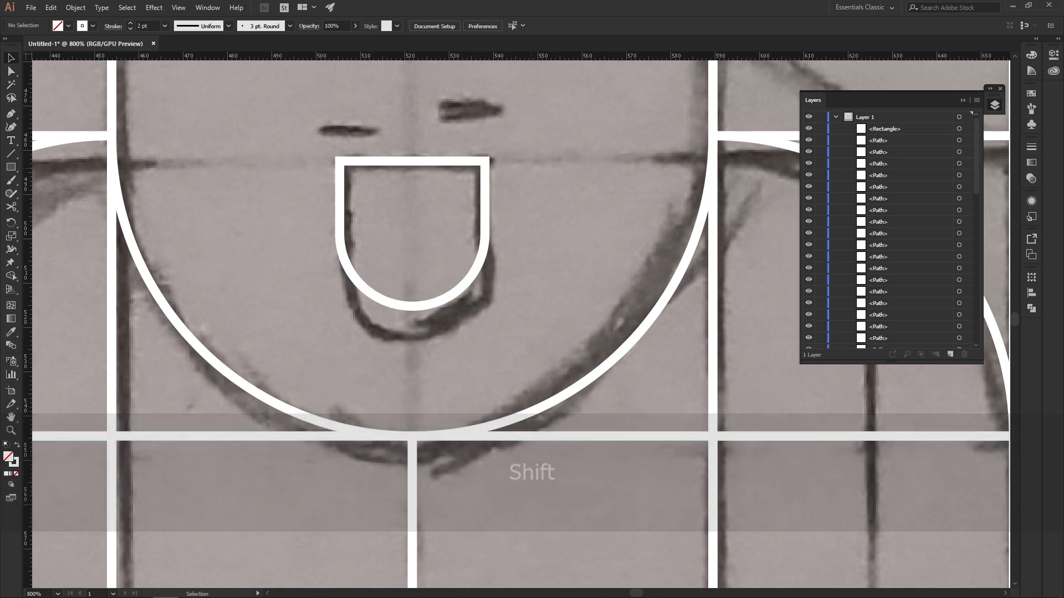
# Draw a vertical line with the Pen tool through the left arm column's centre, from the grid's bottom edge up to the shoulder arc.
pyautogui.press('space')
pyautogui.moveTo(552, 62); pyautogui.dragTo(588, 309)
pyautogui.scroll(-3, 564, 285)
pyautogui.press('space')
pyautogui.moveTo(637, 365); pyautogui.dragTo(593, 74)
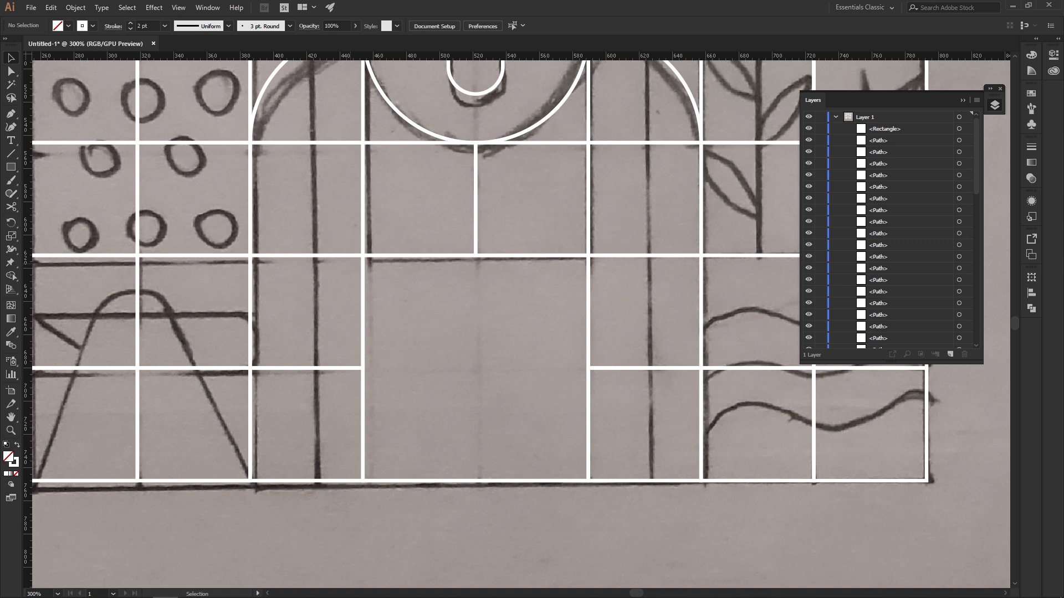
pyautogui.press('space')
pyautogui.moveTo(351, 262); pyautogui.dragTo(330, 316)
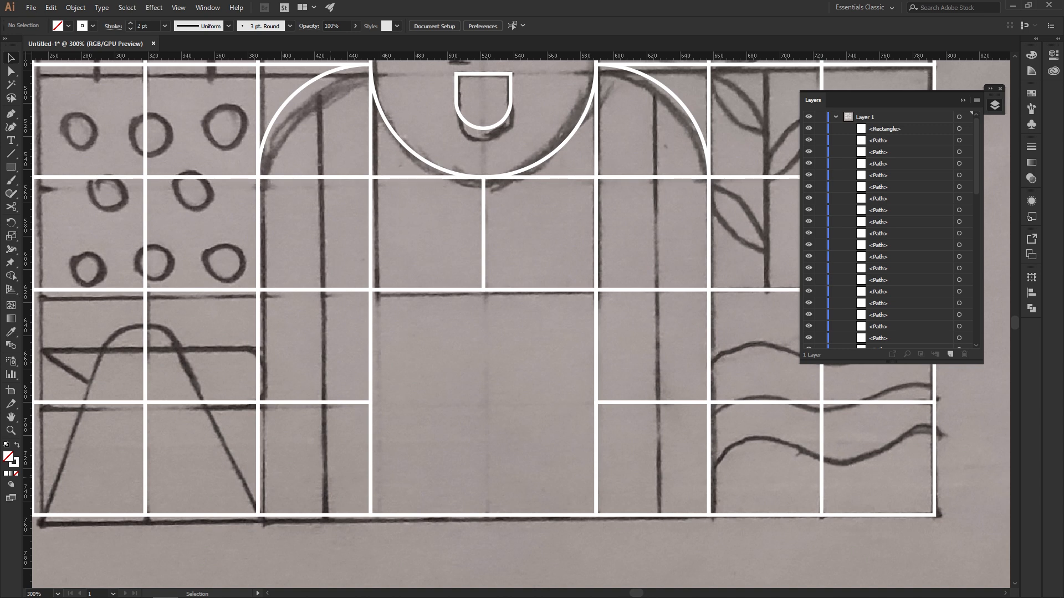
pyautogui.press('p')
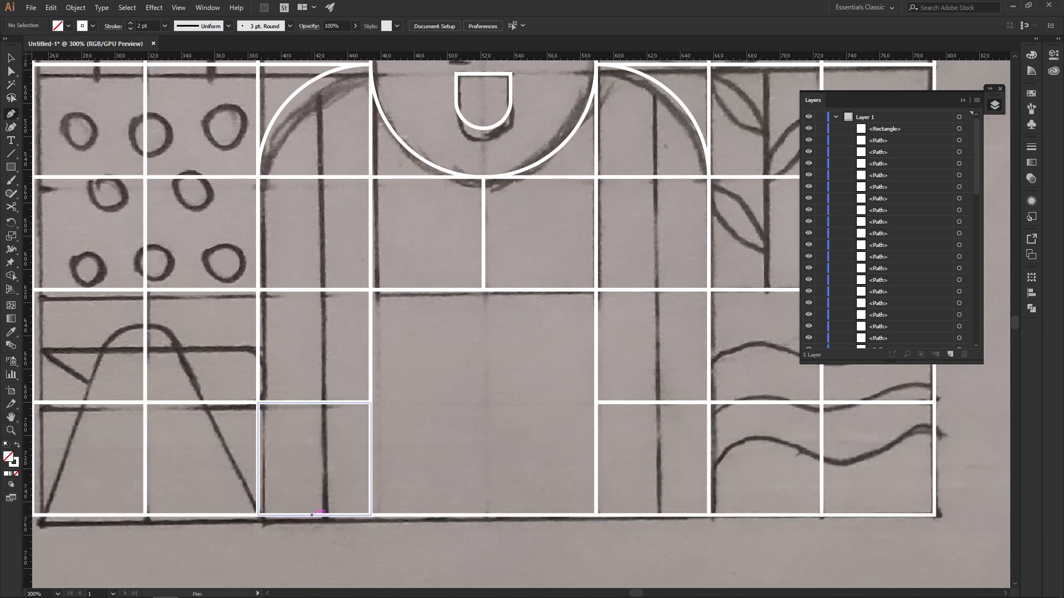
pyautogui.click(314, 515)
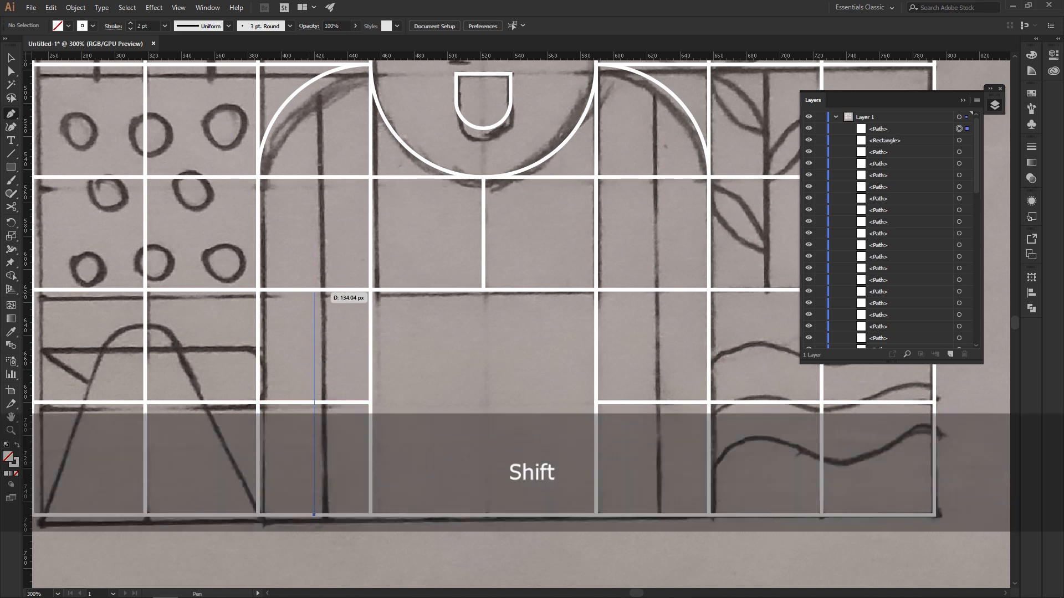
pyautogui.click(314, 80)
pyautogui.press('v')
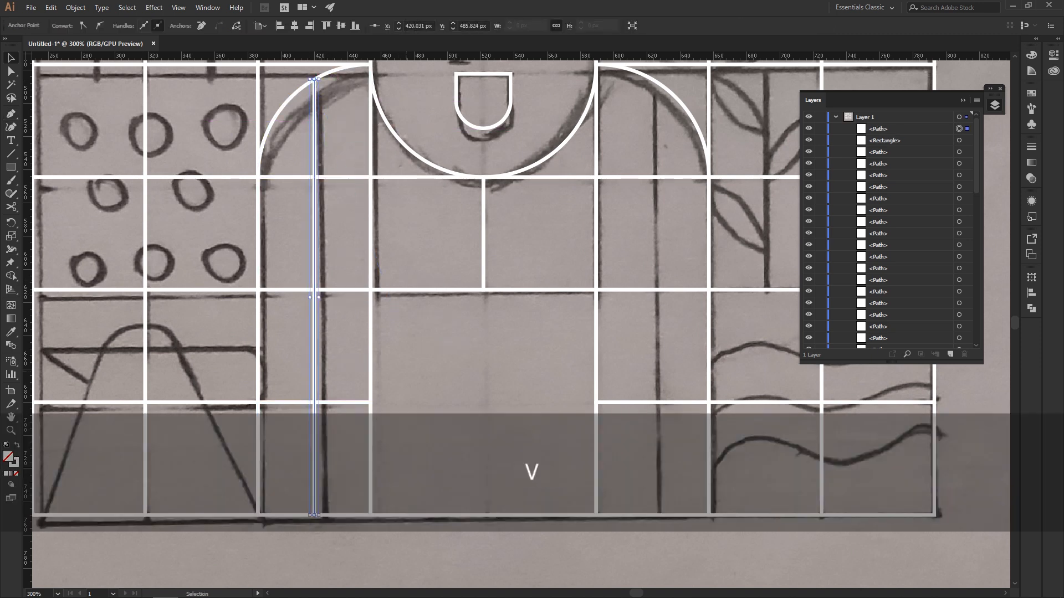
# Select the four cells of the left arm column and merge them into one shape with the Shape Builder tool.
pyautogui.click(347, 403)
pyautogui.keyDown('shift'); pyautogui.click(339, 289); pyautogui.keyUp('shift')
pyautogui.keyDown('shift'); pyautogui.click(340, 177); pyautogui.keyUp('shift')
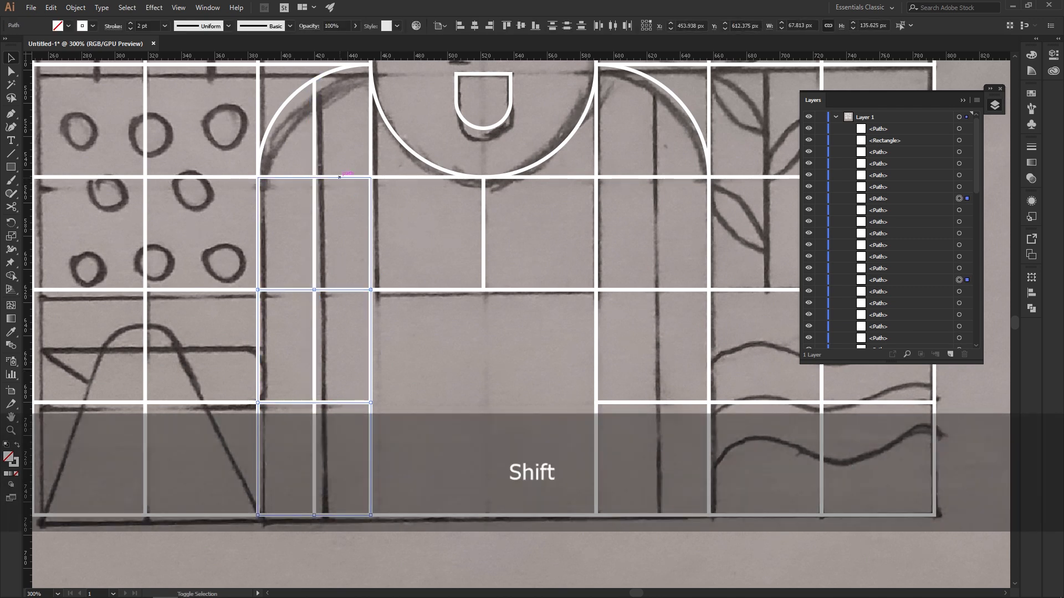
pyautogui.keyDown('shift'); pyautogui.click(329, 71); pyautogui.keyUp('shift')
pyautogui.hotkey('shift', 'm')
pyautogui.moveTo(310, 100); pyautogui.dragTo(311, 493)
pyautogui.press('v')
pyautogui.click(512, 343)
# Delete the two grid cells directly below the chin.
pyautogui.press('space')
pyautogui.moveTo(513, 343); pyautogui.dragTo(417, 389)
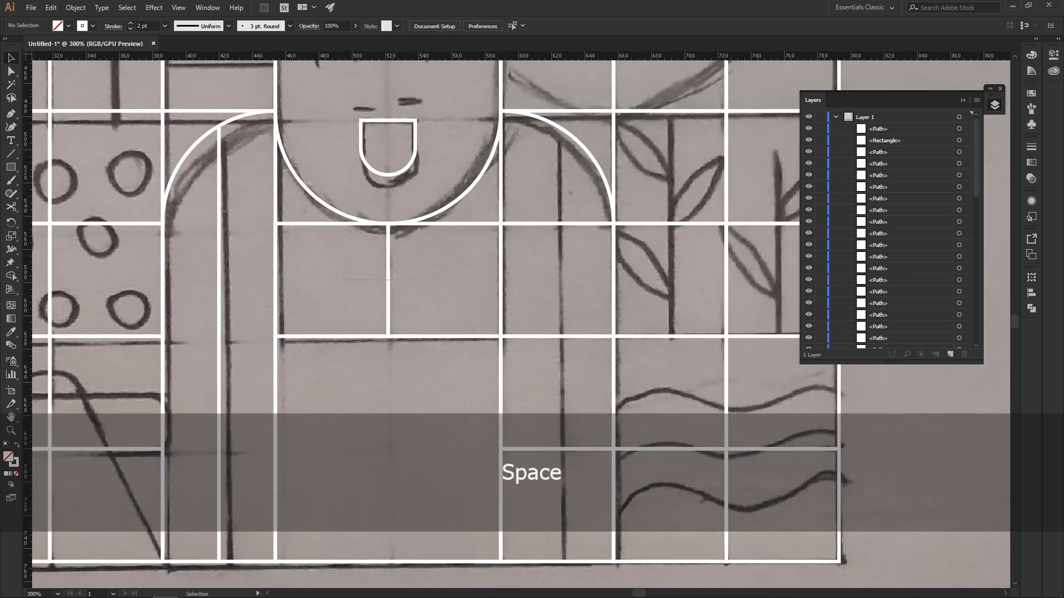
pyautogui.moveTo(449, 280); pyautogui.dragTo(387, 148)
pyautogui.press('space')
pyautogui.press('Delete')
# Duplicate the arm's dividing line onto the centre of the right arm column and merge that column's four cells with the Shape Builder tool.
pyautogui.press('space')
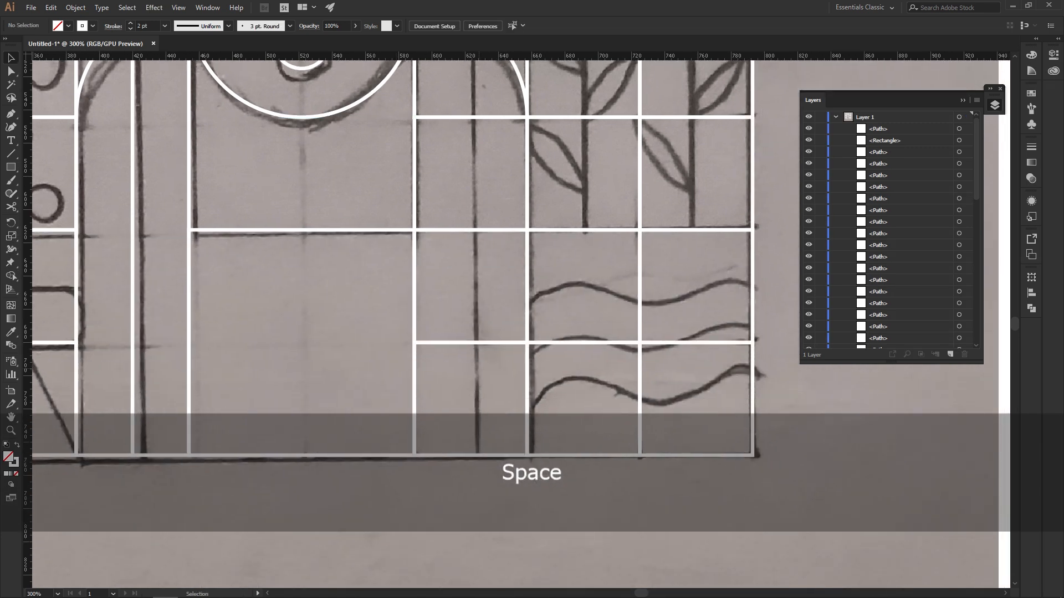
pyautogui.moveTo(133, 296); pyautogui.dragTo(502, 361)
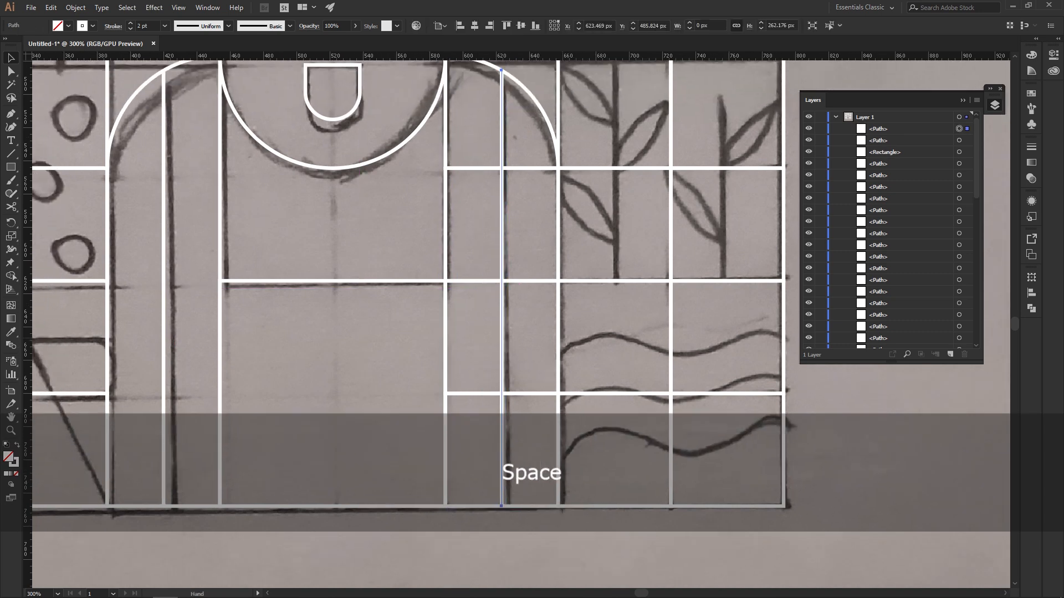
pyautogui.moveTo(514, 158); pyautogui.dragTo(536, 215)
pyautogui.hotkey('shift', 'm')
pyautogui.moveTo(534, 273); pyautogui.dragTo(532, 493)
pyautogui.press('v')
pyautogui.moveTo(391, 217); pyautogui.dragTo(477, 284)
pyautogui.click(452, 266)
# Draw a square about 34 px wide with the Rectangle tool, centred on the face directly above the mouth and matching its width.
pyautogui.scroll(-1, 453, 266)
pyautogui.scroll(-1, 457, 232)
pyautogui.scroll(2, 483, 247)
pyautogui.moveTo(483, 247); pyautogui.dragTo(602, 316)
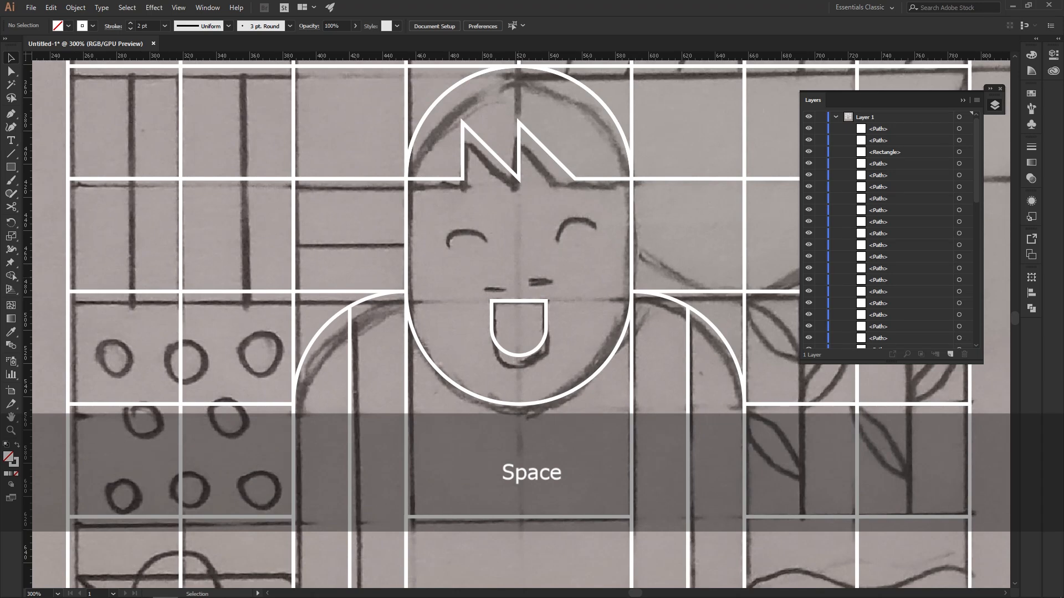
pyautogui.scroll(1, 562, 243)
pyautogui.moveTo(563, 243)
pyautogui.mouseDown()
pyautogui.moveTo(568, 251)
pyautogui.moveTo(554, 251)
pyautogui.mouseUp()
pyautogui.press('p')
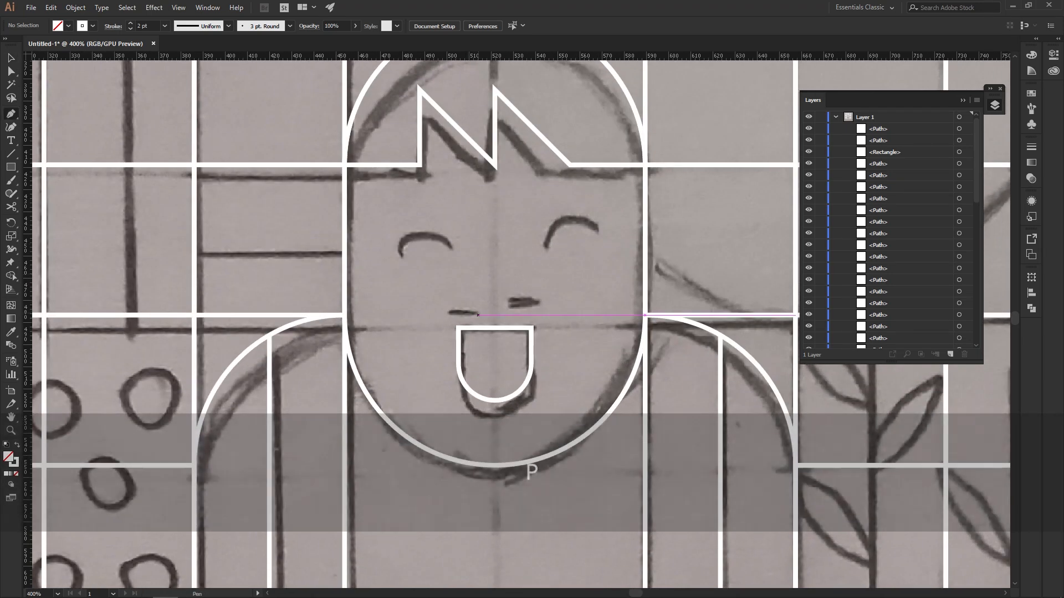
pyautogui.press('m')
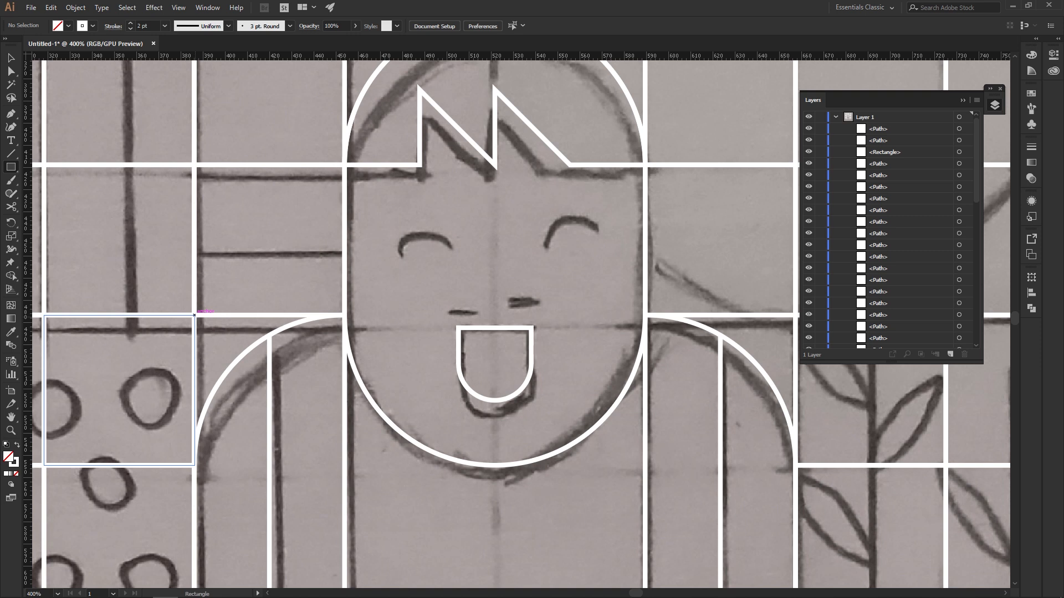
pyautogui.moveTo(195, 315); pyautogui.dragTo(464, 323)
pyautogui.press('v')
pyautogui.press('space')
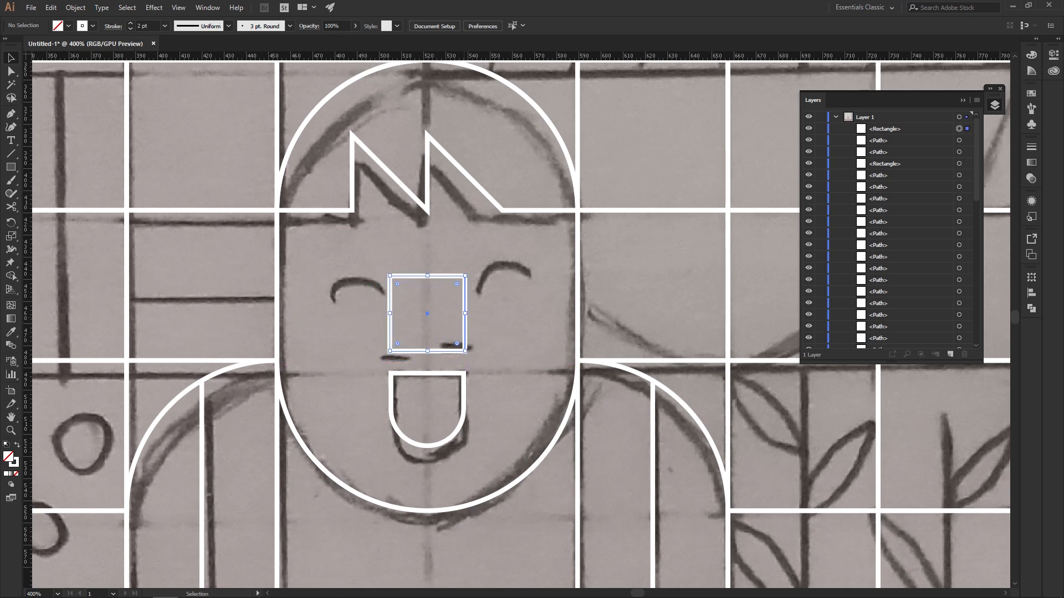
# Round the two upper corners of the new square fully so its top becomes a semicircular arch.
pyautogui.scroll(2, 460, 318)
pyautogui.press('shift')
pyautogui.moveTo(363, 264); pyautogui.dragTo(395, 387)
pyautogui.press('v')
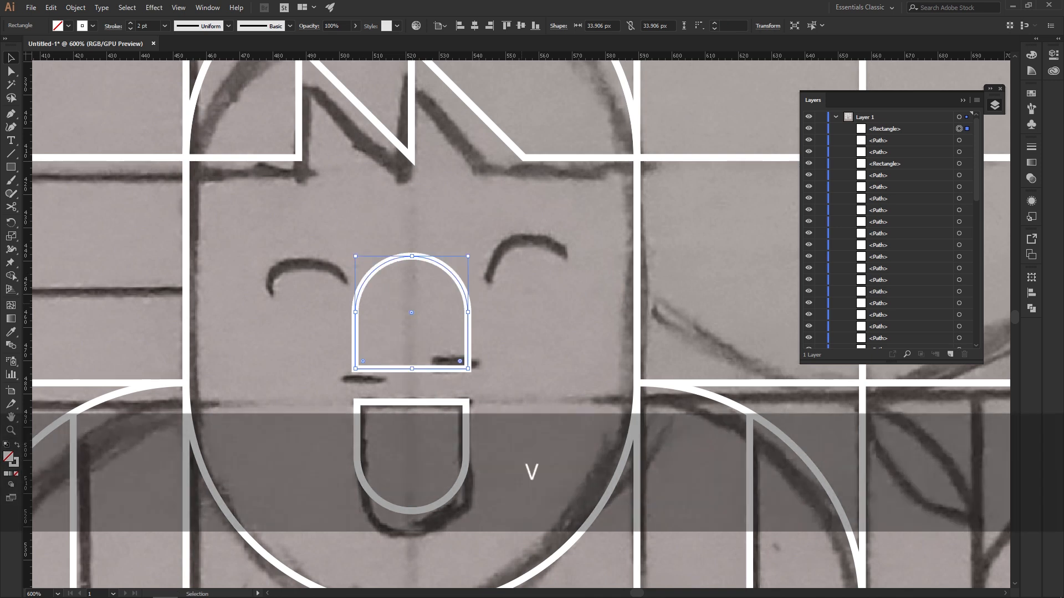
# Cut the arched shape with the Scissors tool at both ends of its semicircle.
pyautogui.press('c')
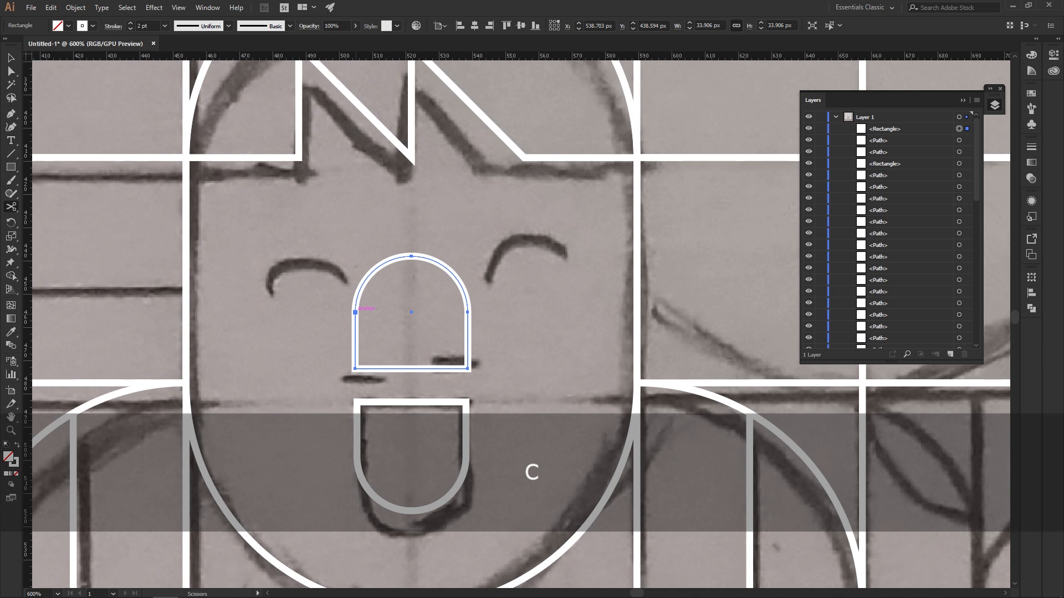
pyautogui.click(355, 312)
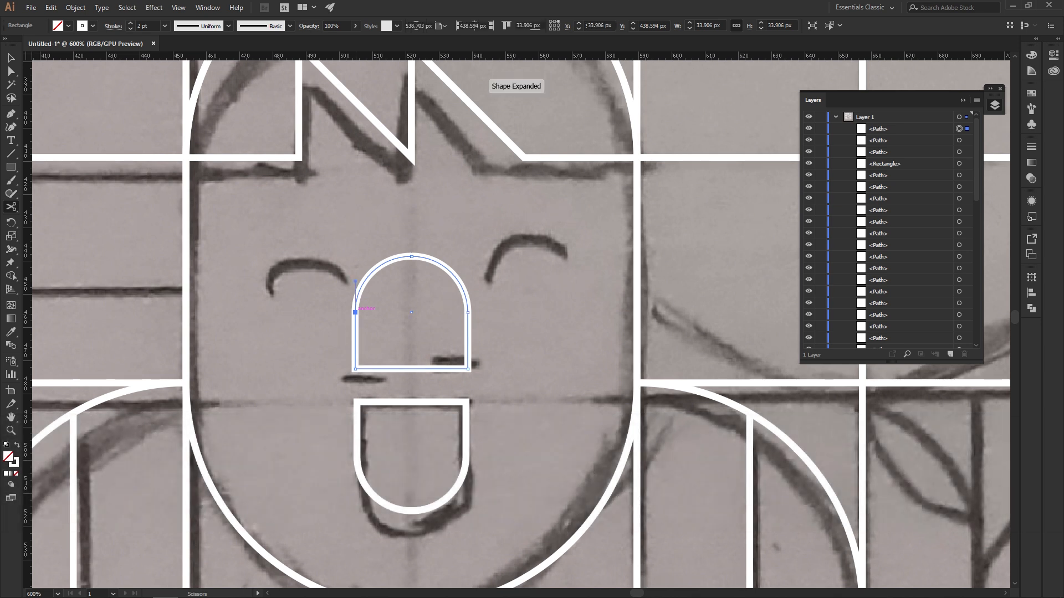
pyautogui.click(468, 312)
pyautogui.press('b')
pyautogui.press('v')
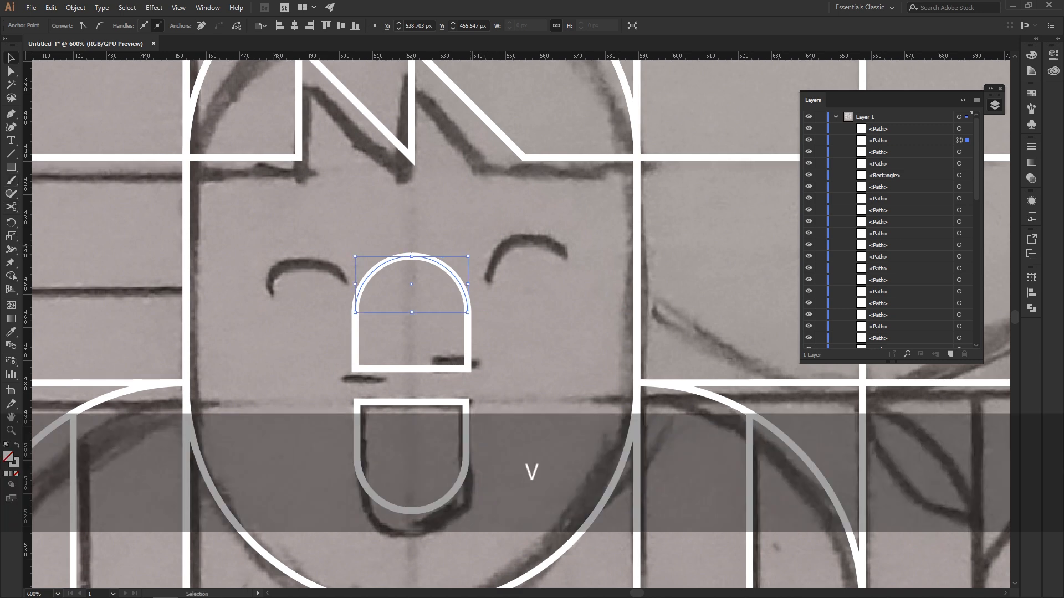
# Move the separated semicircle onto the sketched left eye and shift the leftover U-shaped piece aside.
pyautogui.moveTo(468, 271); pyautogui.dragTo(371, 204)
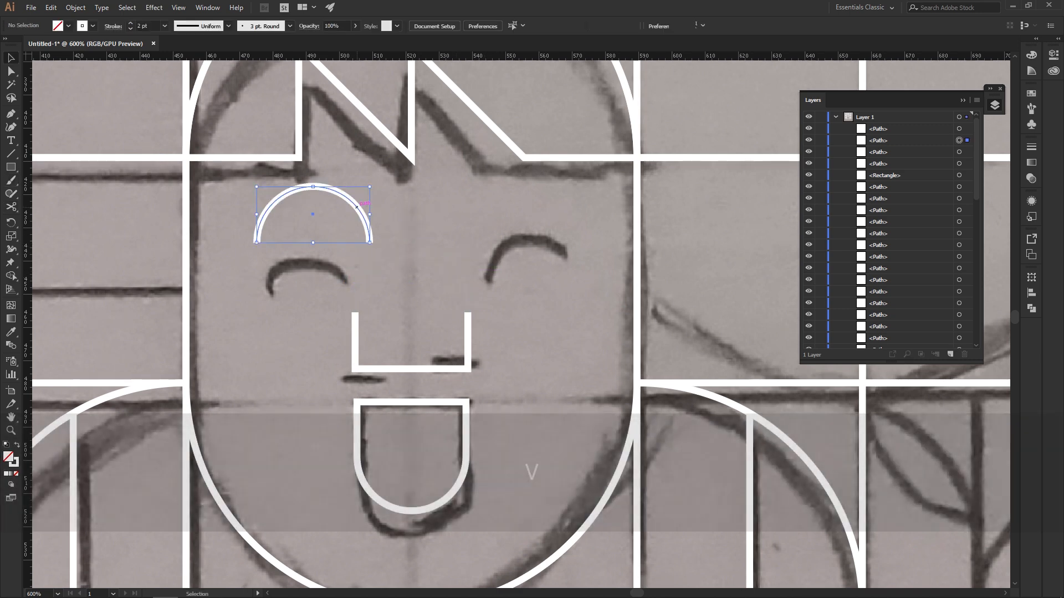
pyautogui.moveTo(468, 326); pyautogui.dragTo(682, 327)
pyautogui.moveTo(367, 226); pyautogui.dragTo(361, 295)
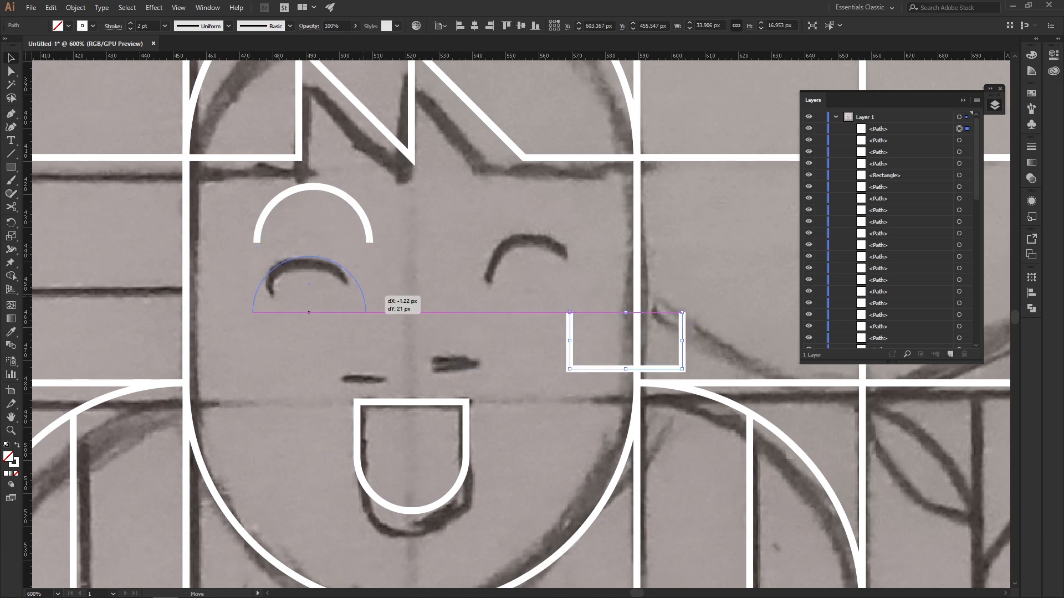
# Duplicate the eye arc horizontally onto the sketched right eye and delete the leftover U-shaped piece.
pyautogui.moveTo(361, 296)
pyautogui.mouseDown()
pyautogui.moveTo(334, 240)
pyautogui.moveTo(289, 259)
pyautogui.moveTo(554, 278)
pyautogui.moveTo(525, 271)
pyautogui.mouseUp()
pyautogui.press('space')
pyautogui.press('space')
pyautogui.moveTo(525, 271); pyautogui.dragTo(550, 283)
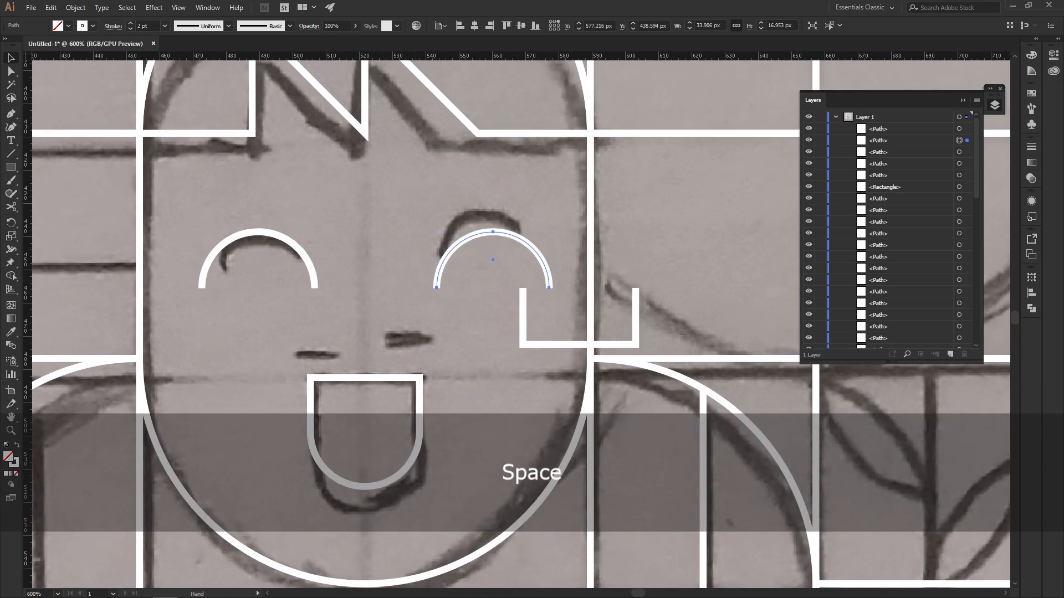
pyautogui.click(636, 326)
pyautogui.press('Delete')
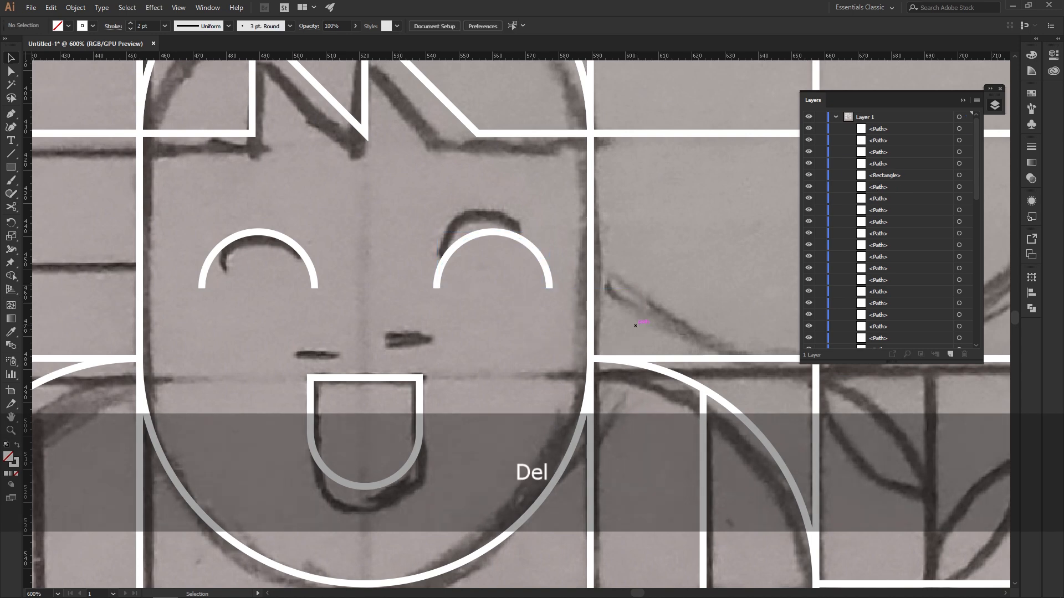
# Draw a guide rectangle about 68 by 47 px spanning the face's left half and move it straight down below the eye arc.
pyautogui.scroll(2, 635, 326)
pyautogui.press('m')
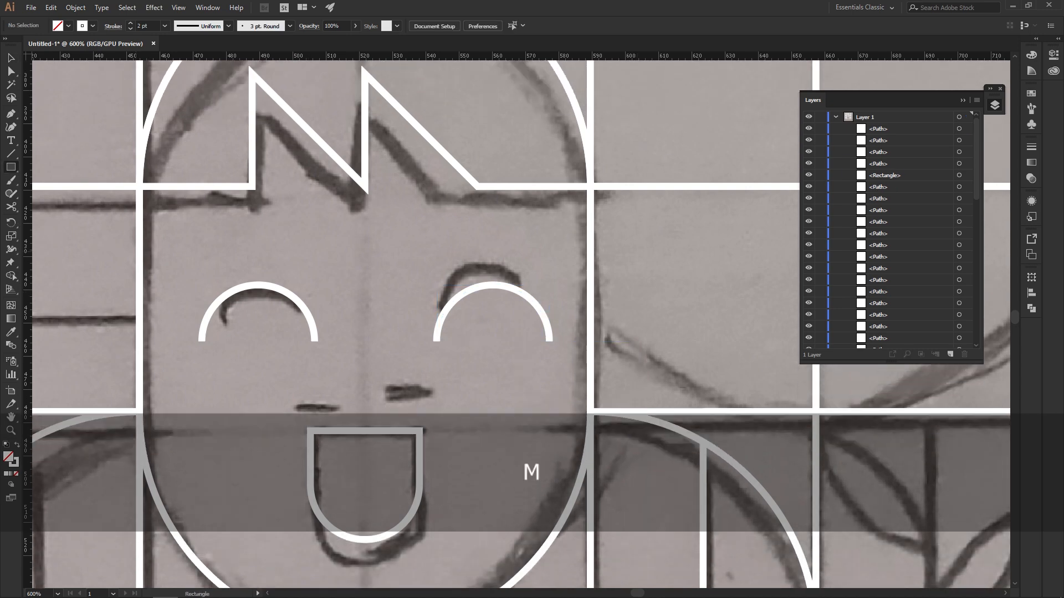
pyautogui.moveTo(140, 256)
pyautogui.mouseDown()
pyautogui.moveTo(341, 377)
pyautogui.moveTo(365, 411)
pyautogui.mouseUp()
pyautogui.press('v')
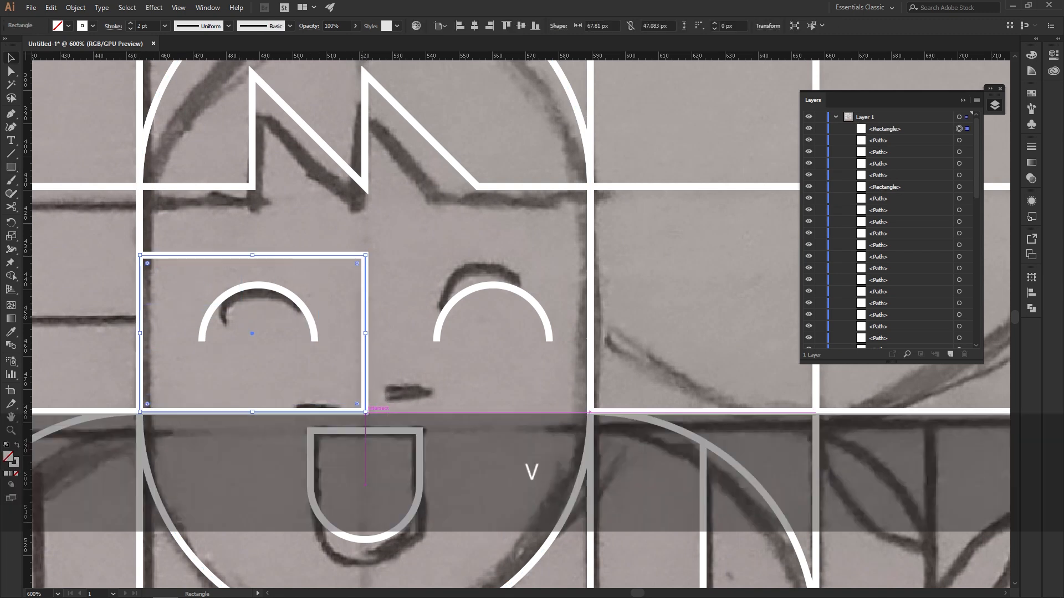
pyautogui.moveTo(252, 333); pyautogui.dragTo(253, 430)
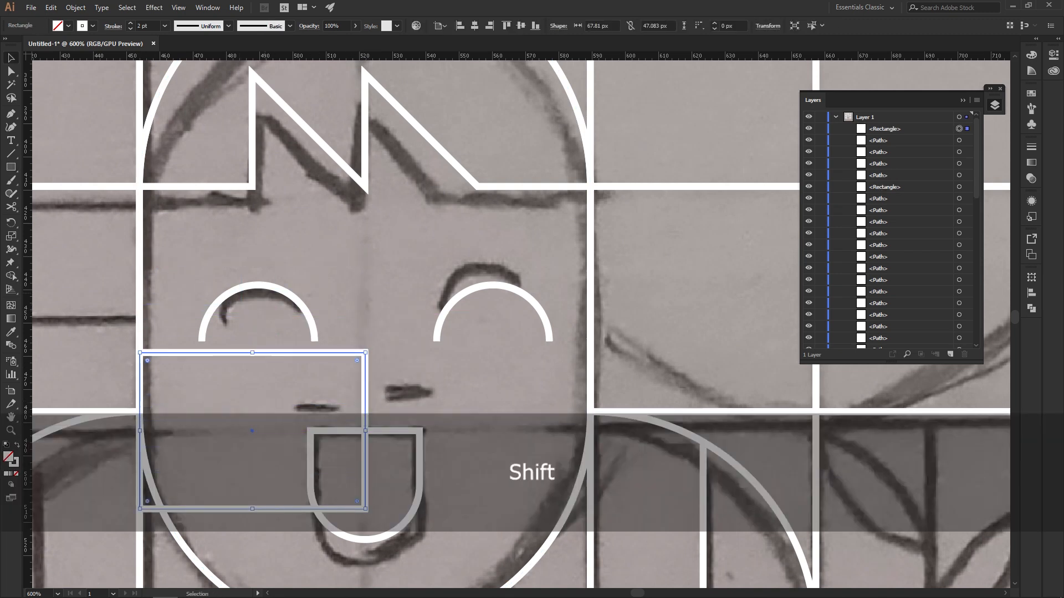
# Centre the left eye arc horizontally on the guide rectangle, using the rectangle as the key object.
pyautogui.keyDown('shift'); pyautogui.click(283, 291); pyautogui.keyUp('shift')
pyautogui.scroll(-7, 284, 291)
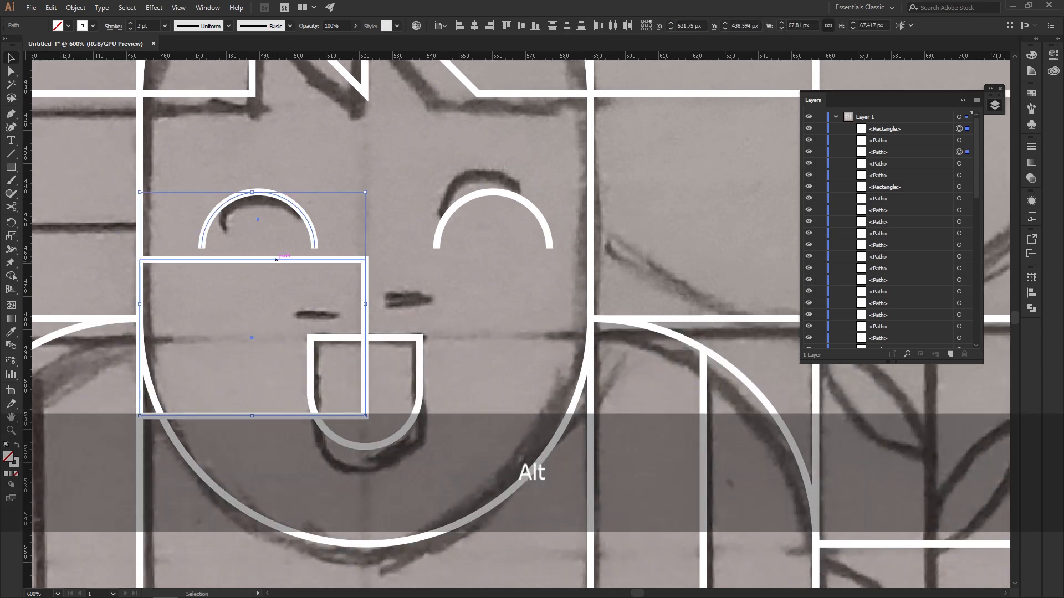
pyautogui.click(277, 259)
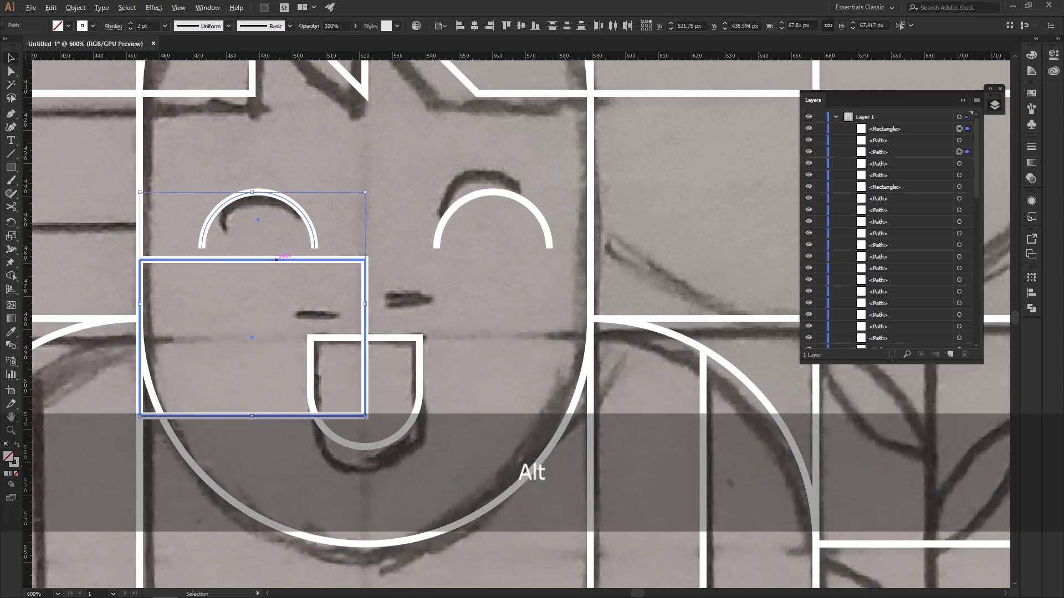
pyautogui.click(474, 25)
pyautogui.click(383, 266)
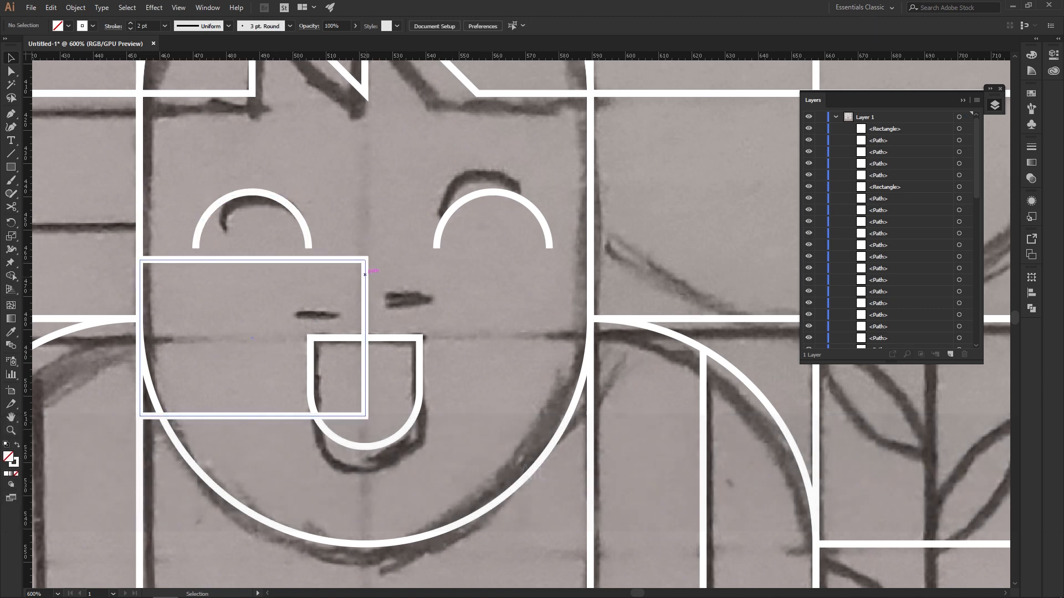
# Move the guide rectangle to the face's right half and centre the right eye arc horizontally on it as the key object.
pyautogui.click(365, 277)
pyautogui.moveTo(364, 277); pyautogui.dragTo(589, 277)
pyautogui.keyDown('shift'); pyautogui.click(541, 220); pyautogui.keyUp('shift')
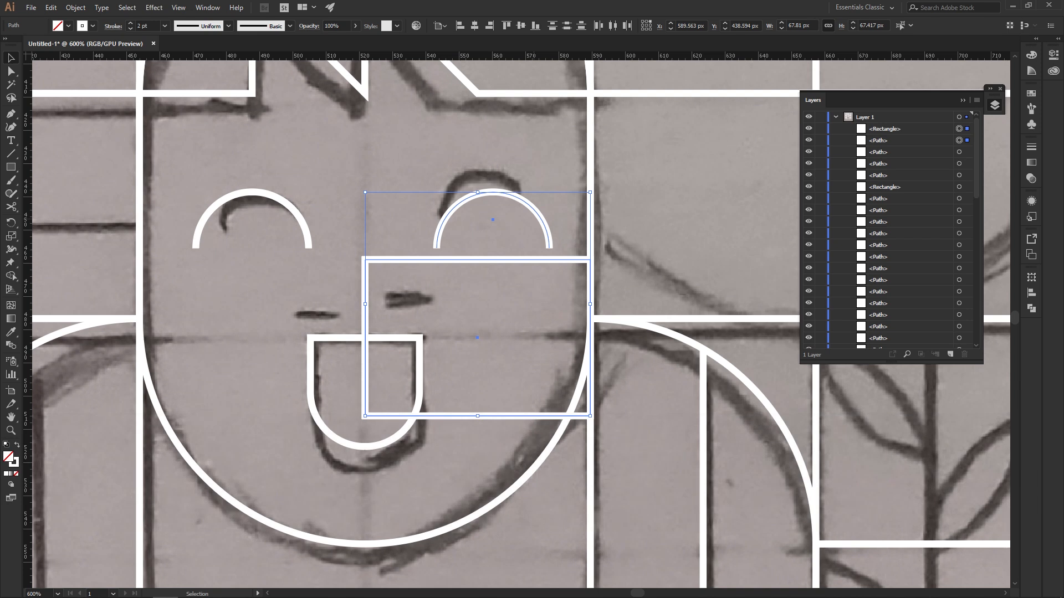
pyautogui.press('alt')
pyautogui.keyDown('alt'); pyautogui.click(505, 262); pyautogui.keyUp('alt')
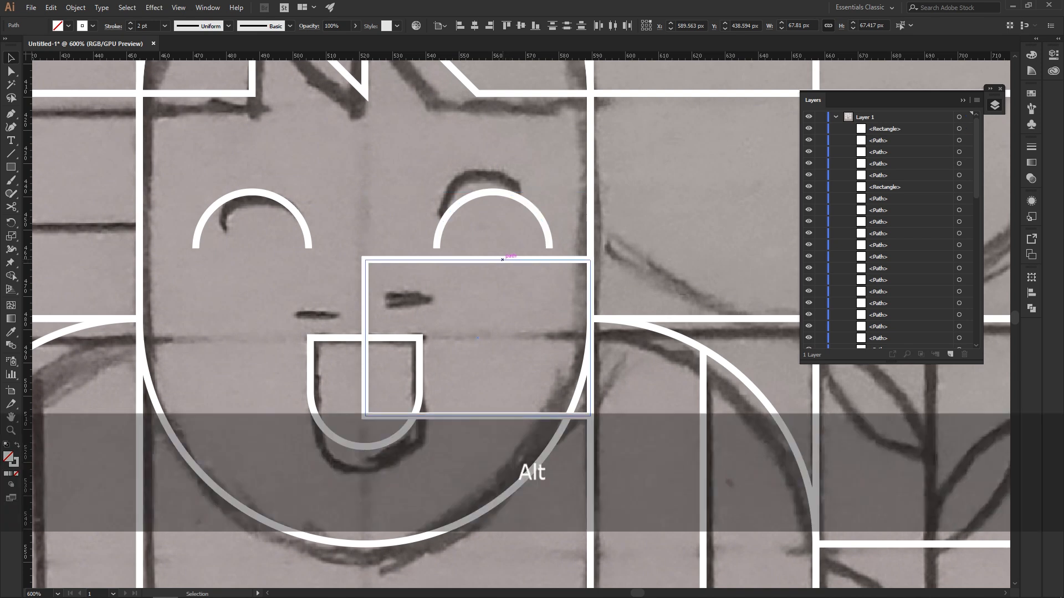
pyautogui.click(541, 219)
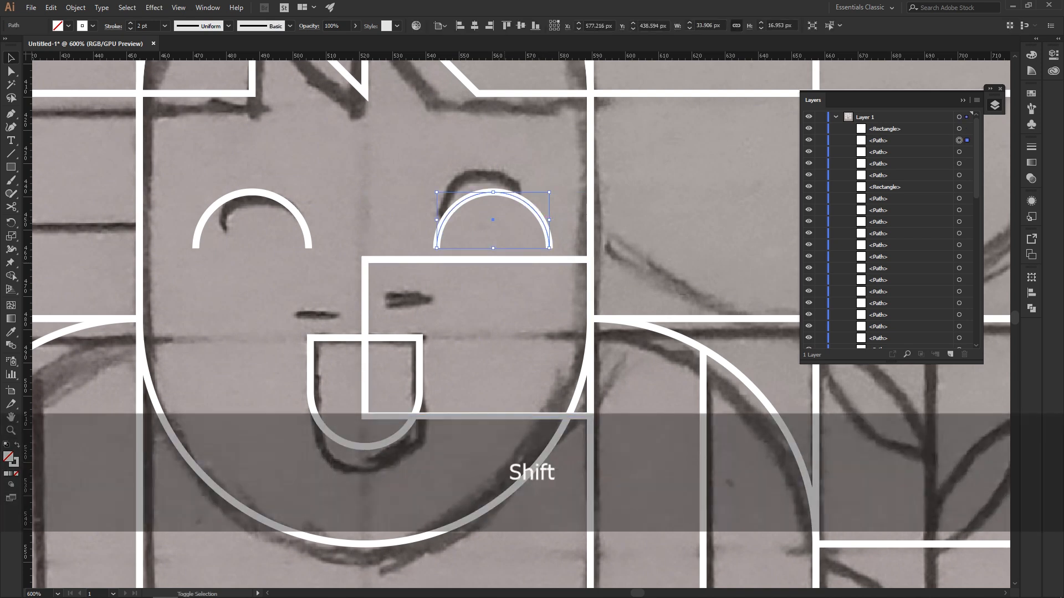
pyautogui.keyDown('shift'); pyautogui.click(501, 259); pyautogui.keyUp('shift')
pyautogui.keyDown('alt'); pyautogui.click(501, 259); pyautogui.keyUp('alt')
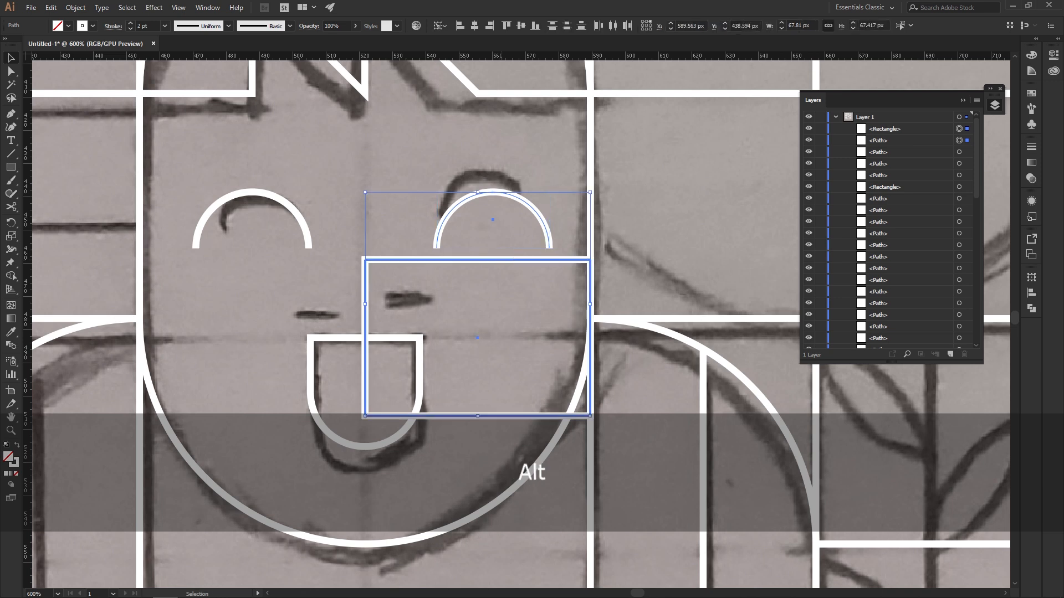
pyautogui.click(474, 29)
pyautogui.hotkey('ctrl', 'shift', 'a')
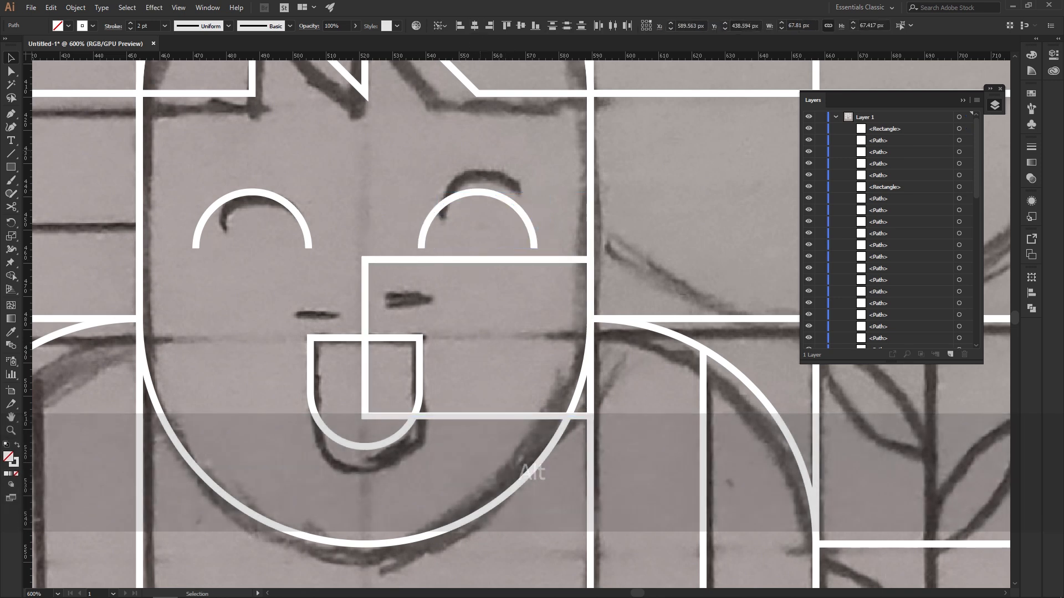
# Align the two eye arcs vertically with the left arc as the key object, and delete the guide rectangle.
pyautogui.press('shift')
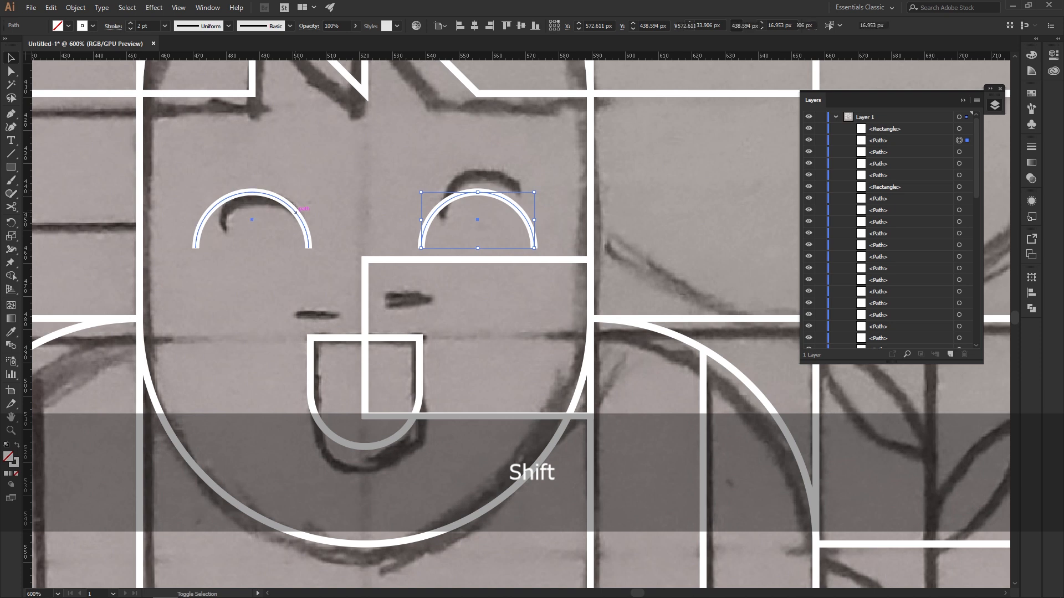
pyautogui.keyDown('shift'); pyautogui.click(295, 212); pyautogui.keyUp('shift')
pyautogui.keyDown('alt'); pyautogui.click(295, 213); pyautogui.keyUp('alt')
pyautogui.hotkey('ctrl', 'shift', 'a')
pyautogui.click(443, 203)
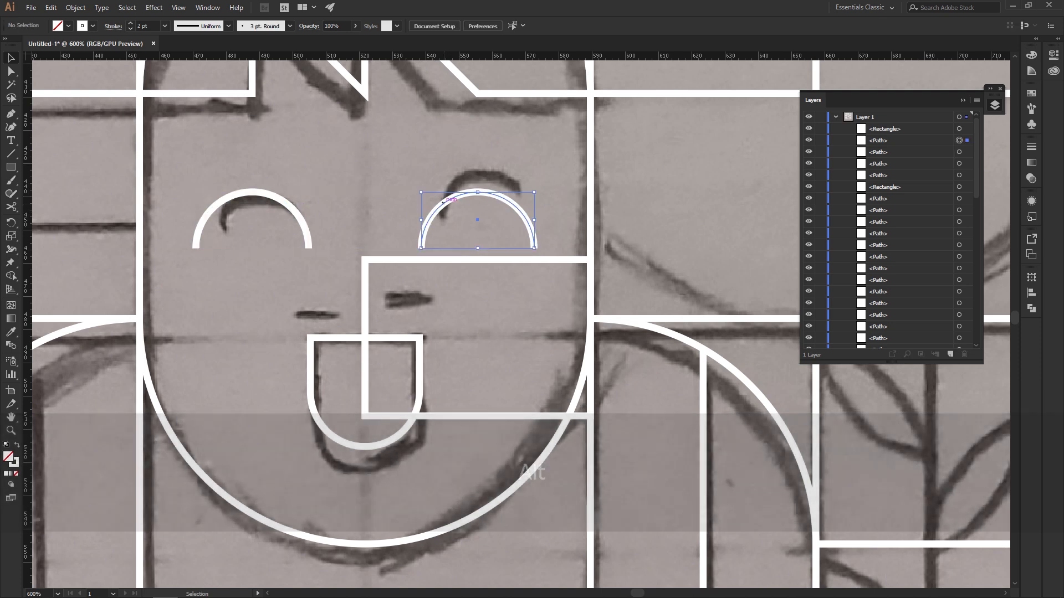
pyautogui.press('shift')
pyautogui.keyDown('shift'); pyautogui.click(300, 220); pyautogui.keyUp('shift')
pyautogui.keyDown('alt'); pyautogui.click(299, 219); pyautogui.keyUp('alt')
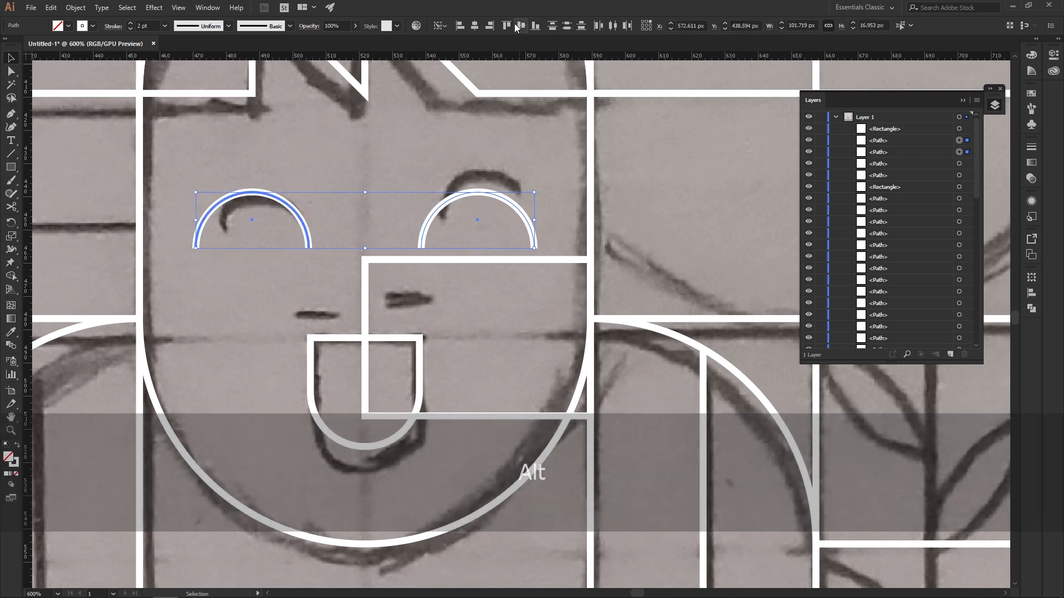
pyautogui.click(568, 150)
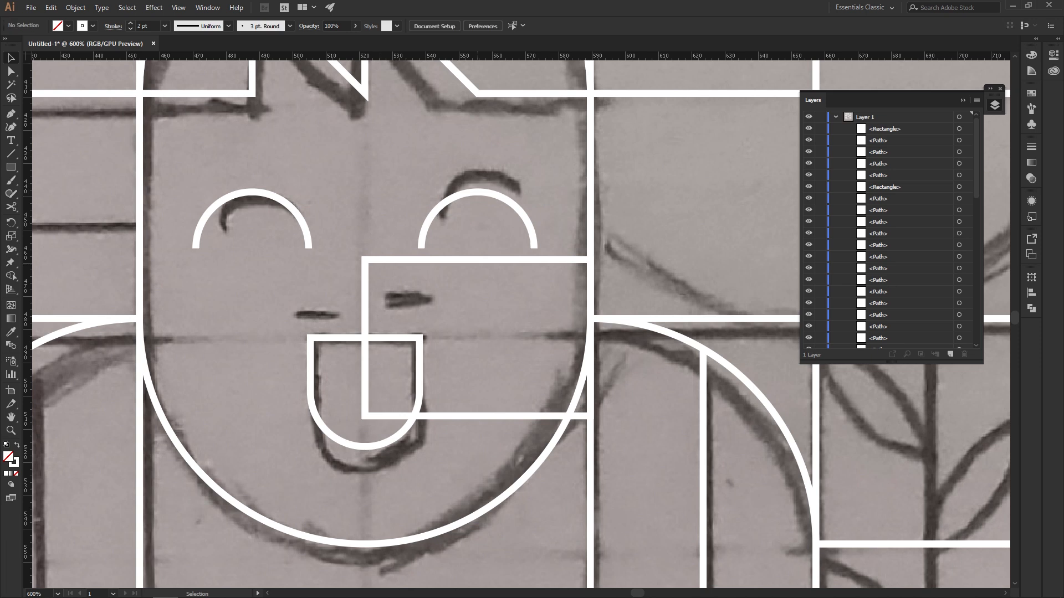
pyautogui.click(480, 258)
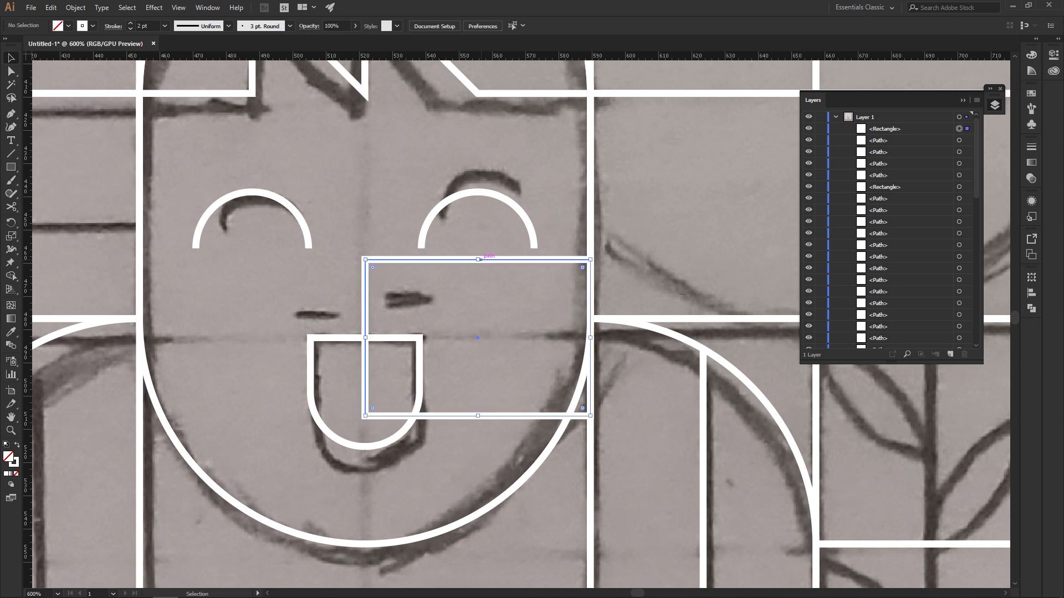
pyautogui.press('Delete')
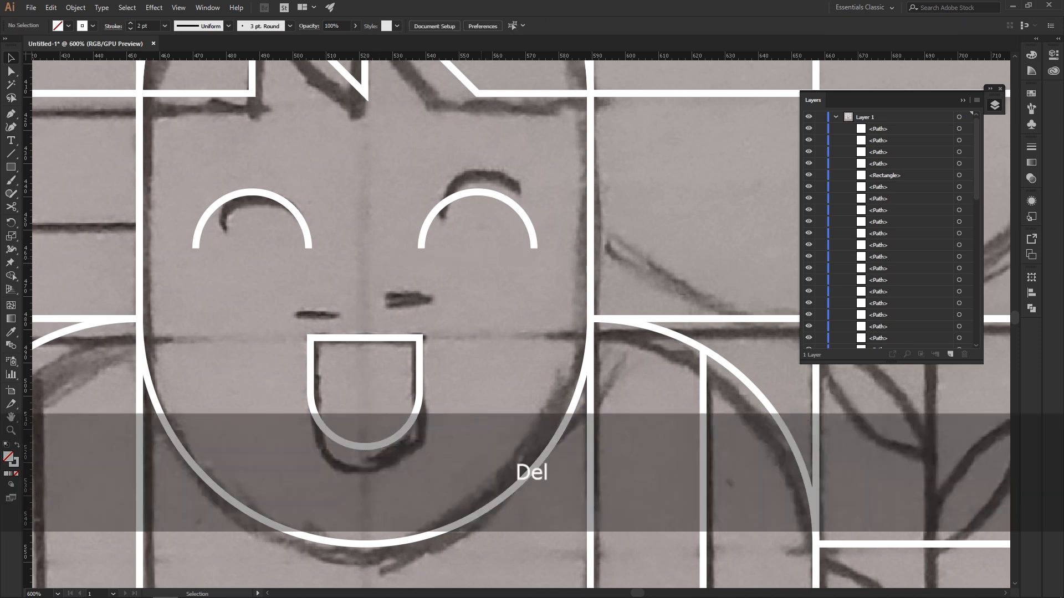
# Draw a short horizontal dash with the Pen tool over the sketched mark between the left eye and the mouth.
pyautogui.press('p')
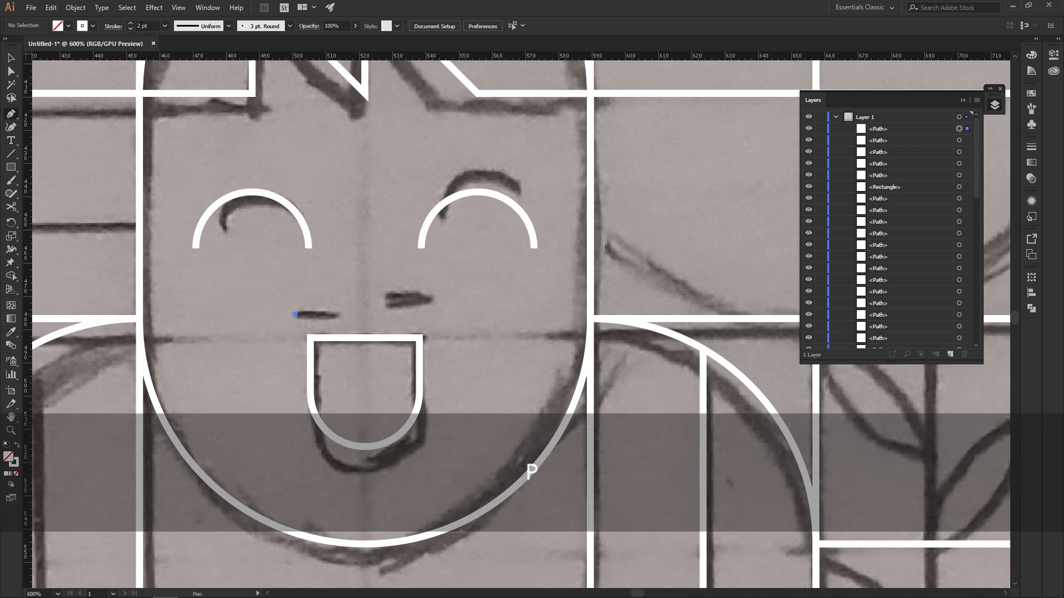
pyautogui.click(295, 314)
pyautogui.keyDown('shift'); pyautogui.click(338, 314); pyautogui.keyUp('shift')
pyautogui.press('c')
pyautogui.click(340, 313)
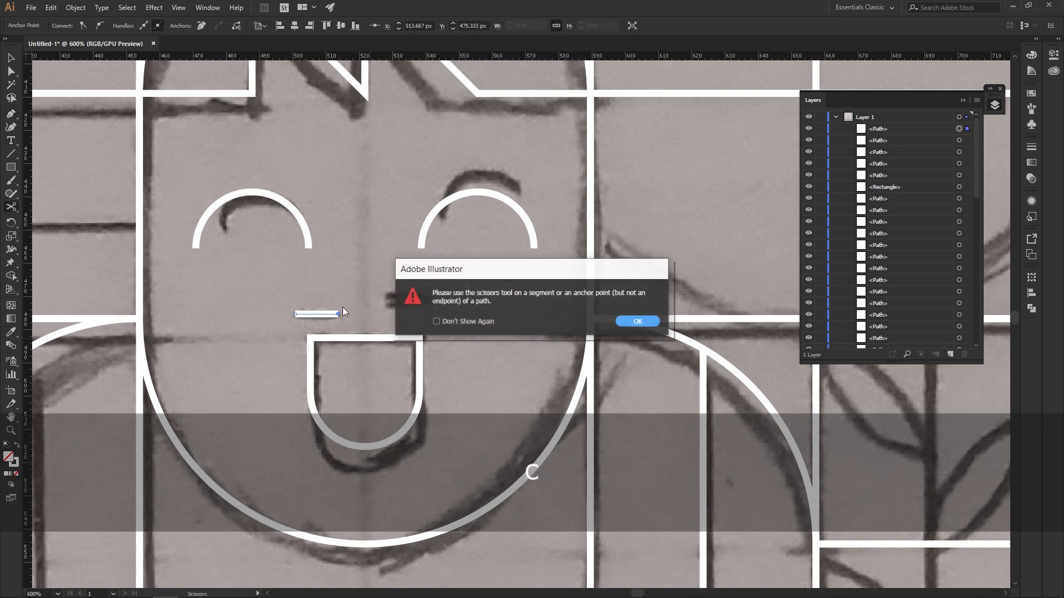
pyautogui.click(641, 317)
pyautogui.press('v')
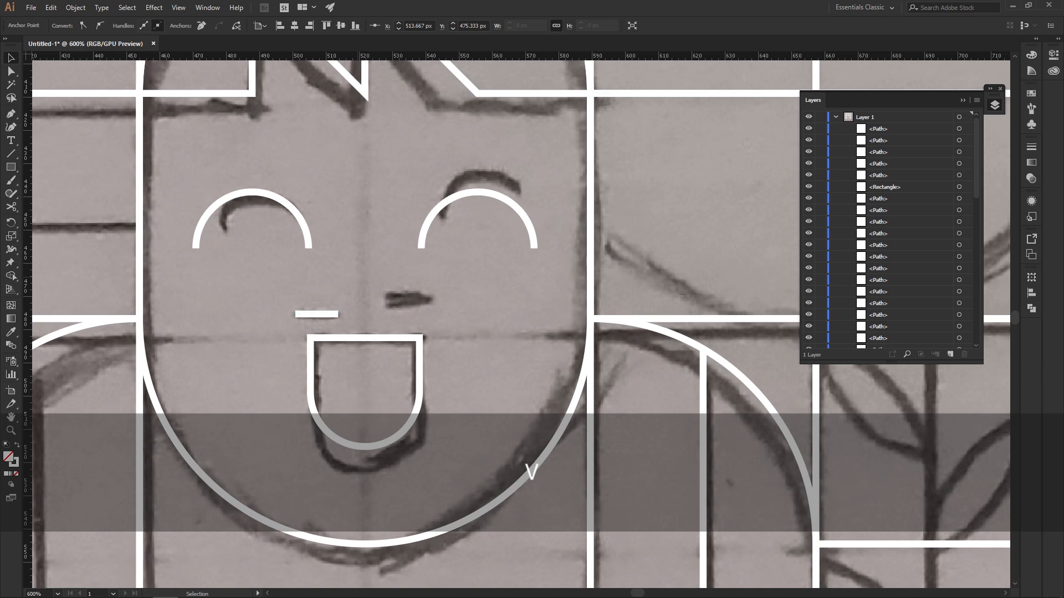
# Duplicate the short dash onto the sketched mark below the right eye and set both dashes level above the mouth.
pyautogui.moveTo(336, 315); pyautogui.dragTo(420, 298)
pyautogui.click(477, 330)
pyautogui.click(471, 312)
pyautogui.click(491, 309)
pyautogui.keyDown('shift'); pyautogui.click(419, 309); pyautogui.keyUp('shift')
pyautogui.click(469, 312)
# Try to move the mouth straight down toward the chin.
pyautogui.scroll(-2, 511, 351)
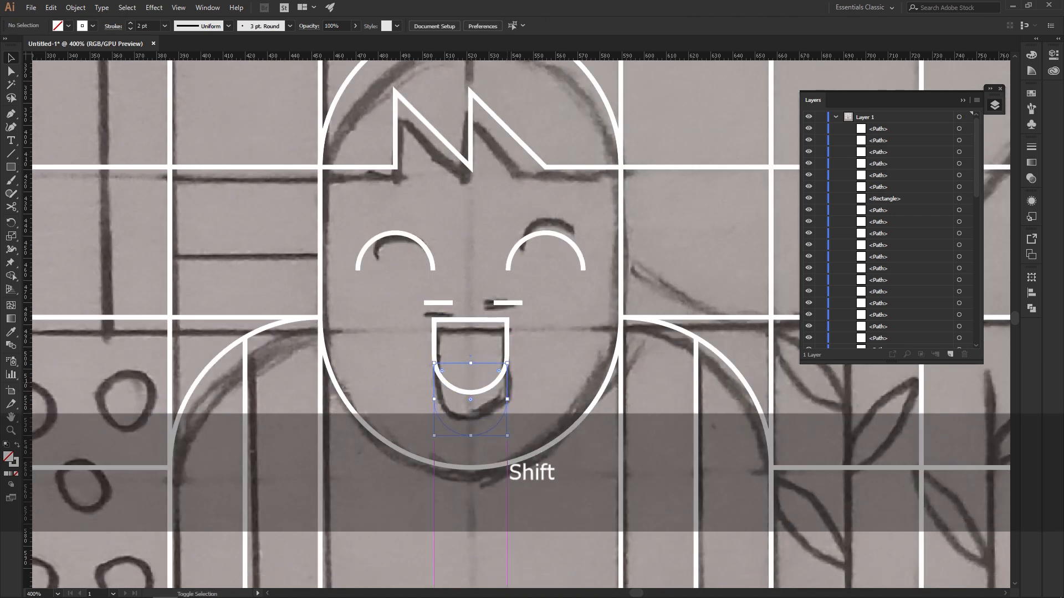
pyautogui.moveTo(470, 400); pyautogui.dragTo(470, 399)
pyautogui.scroll(-2, 554, 350)
pyautogui.hotkey('ctrl', 'z')
pyautogui.scroll(2, 543, 301)
# Move both eye arcs up together toward the fringe, and nudge the two dashes above the mouth slightly upward.
pyautogui.click(589, 298)
pyautogui.keyDown('shift'); pyautogui.click(432, 291); pyautogui.keyUp('shift')
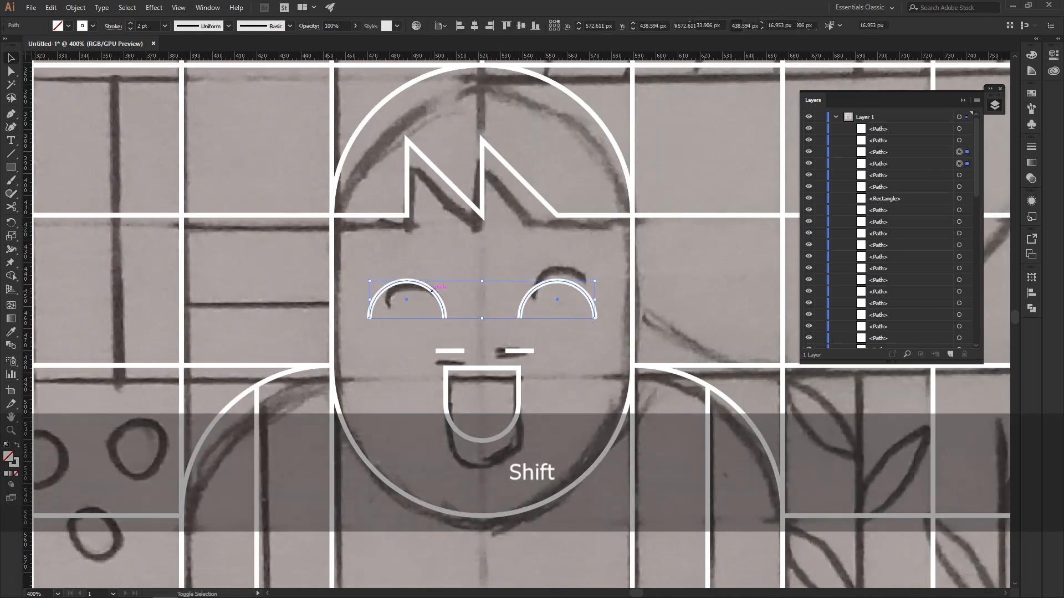
pyautogui.moveTo(432, 291); pyautogui.dragTo(432, 275)
pyautogui.click(506, 351)
pyautogui.keyDown('shift'); pyautogui.click(451, 351); pyautogui.keyUp('shift')
pyautogui.moveTo(461, 348); pyautogui.dragTo(461, 348)
pyautogui.click(600, 343)
pyautogui.scroll(-2, 600, 343)
pyautogui.moveTo(600, 344); pyautogui.dragTo(358, 353)
pyautogui.keyDown('alt'); pyautogui.scroll(1, 505, 288); pyautogui.keyUp('alt')
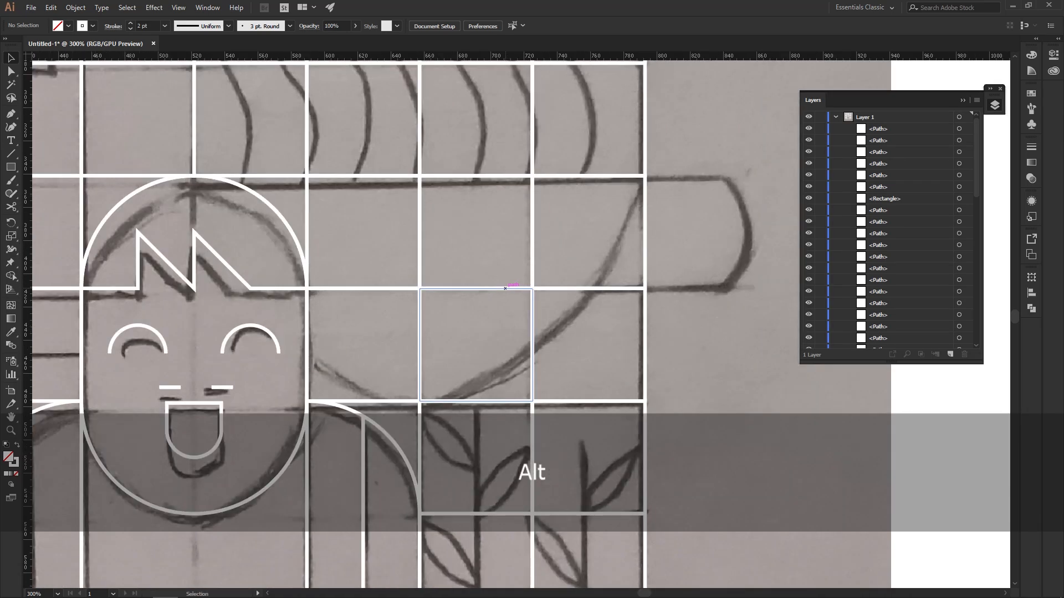
# Merge the two-by-two block of grid cells at the far right, beside the face, into one square with Shape Builder.
pyautogui.moveTo(505, 289); pyautogui.dragTo(481, 268)
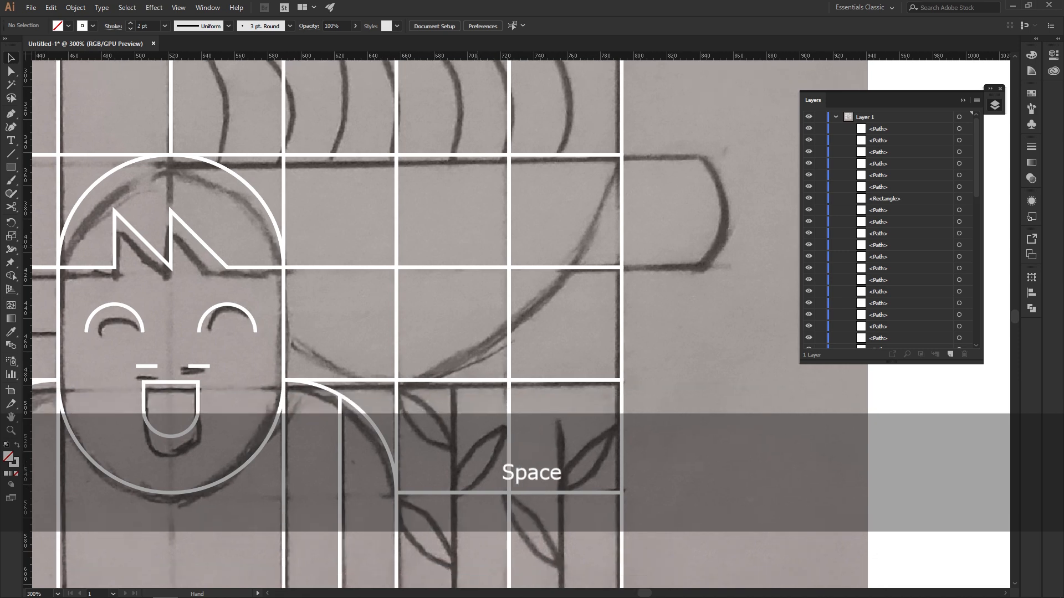
pyautogui.hotkey('ctrl', 'z')
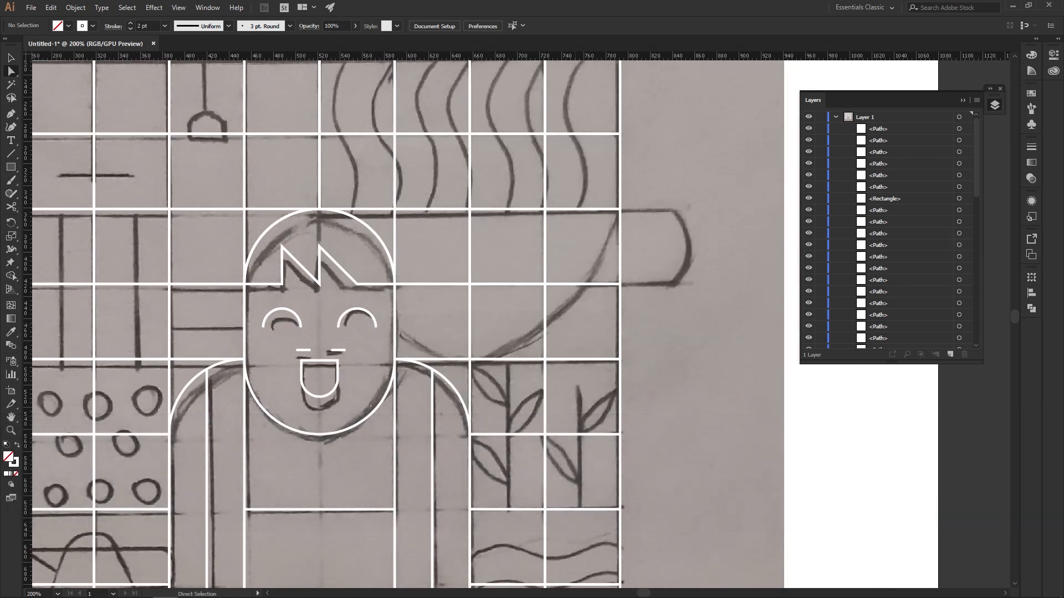
pyautogui.moveTo(594, 317); pyautogui.dragTo(596, 318)
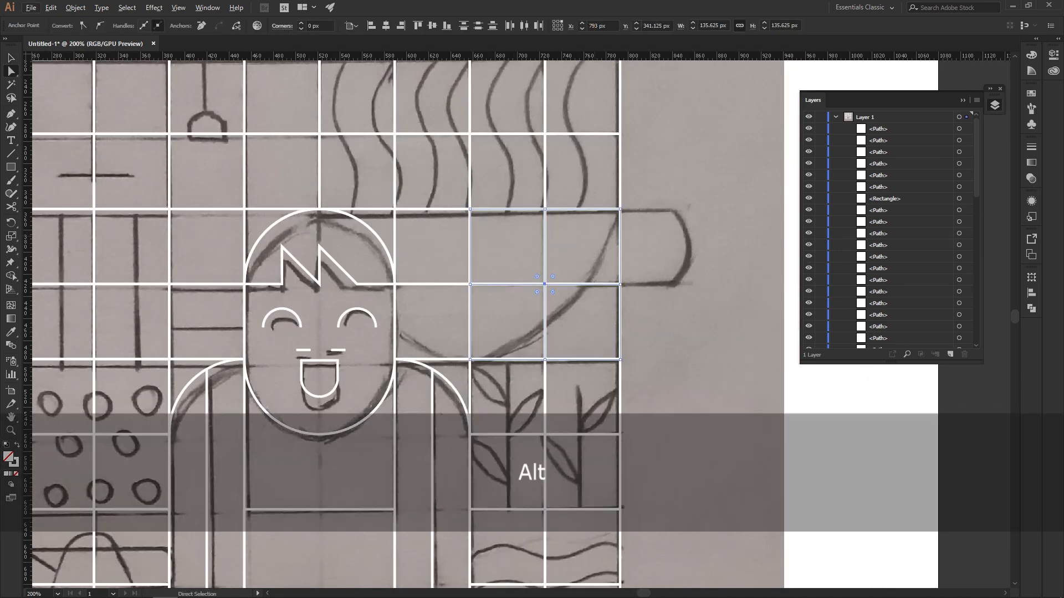
pyautogui.keyDown('alt'); pyautogui.scroll(1, 594, 266); pyautogui.keyUp('alt')
pyautogui.hotkey('shift', 'm')
pyautogui.moveTo(488, 277)
pyautogui.mouseDown()
pyautogui.moveTo(576, 299)
pyautogui.moveTo(498, 437)
pyautogui.mouseUp()
pyautogui.moveTo(554, 413); pyautogui.dragTo(554, 412)
pyautogui.press('v')
# Round the lower outer corner of the merged square fully, forming a large quarter-circle over the sketched curve.
pyautogui.press('a')
pyautogui.scroll(-1, 384, 324)
pyautogui.click(632, 420)
pyautogui.moveTo(625, 412); pyautogui.dragTo(335, 43)
pyautogui.click(581, 388)
# Duplicate the wave pattern's lower-right grid square into the space just outside the quarter-circle's upper corner, over the sketched tab.
pyautogui.press('space')
pyautogui.moveTo(580, 422); pyautogui.dragTo(694, 394)
pyautogui.press('space')
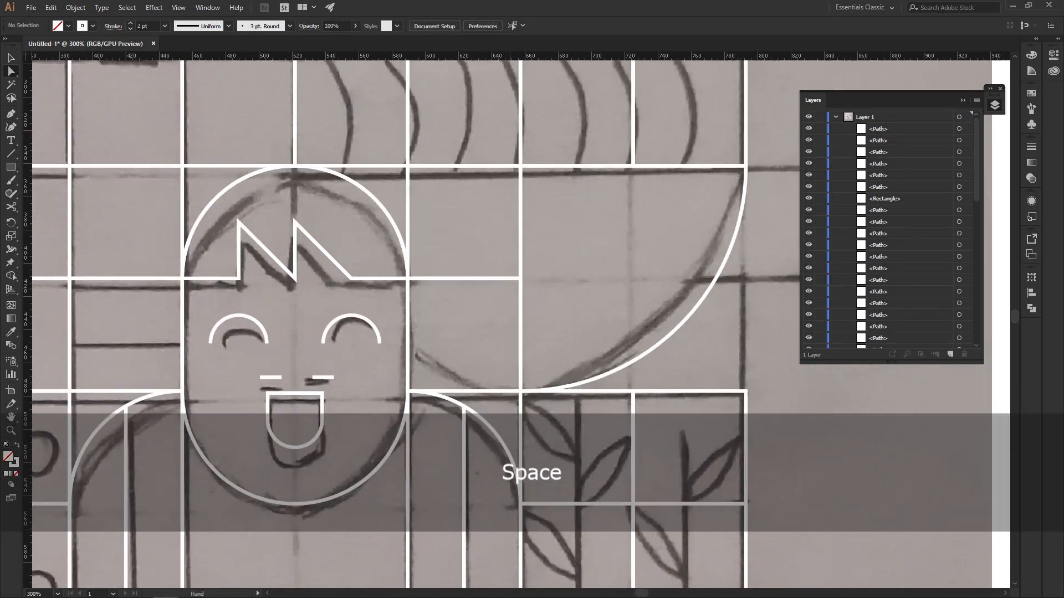
pyautogui.moveTo(544, 310); pyautogui.dragTo(305, 345)
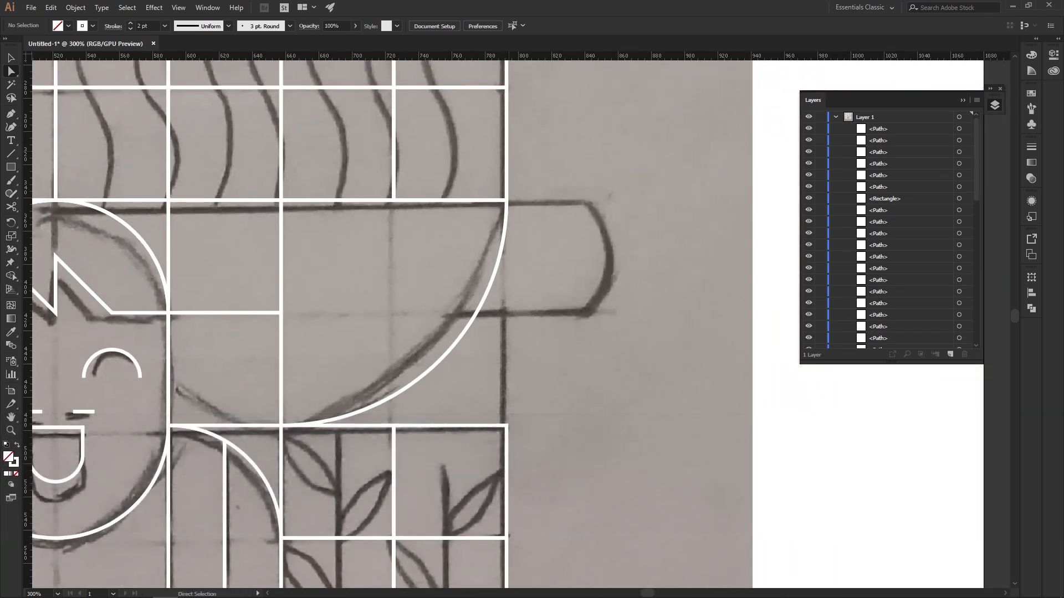
pyautogui.moveTo(506, 148); pyautogui.dragTo(626, 278)
pyautogui.hotkey('ctrl', 'z')
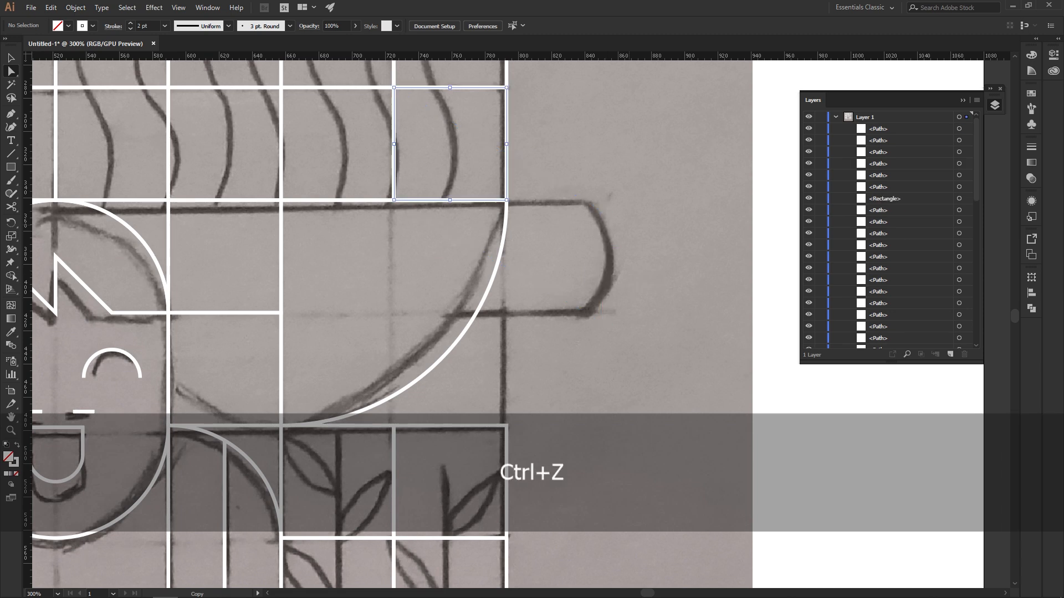
pyautogui.press('v')
pyautogui.moveTo(506, 148); pyautogui.dragTo(618, 261)
pyautogui.press('a')
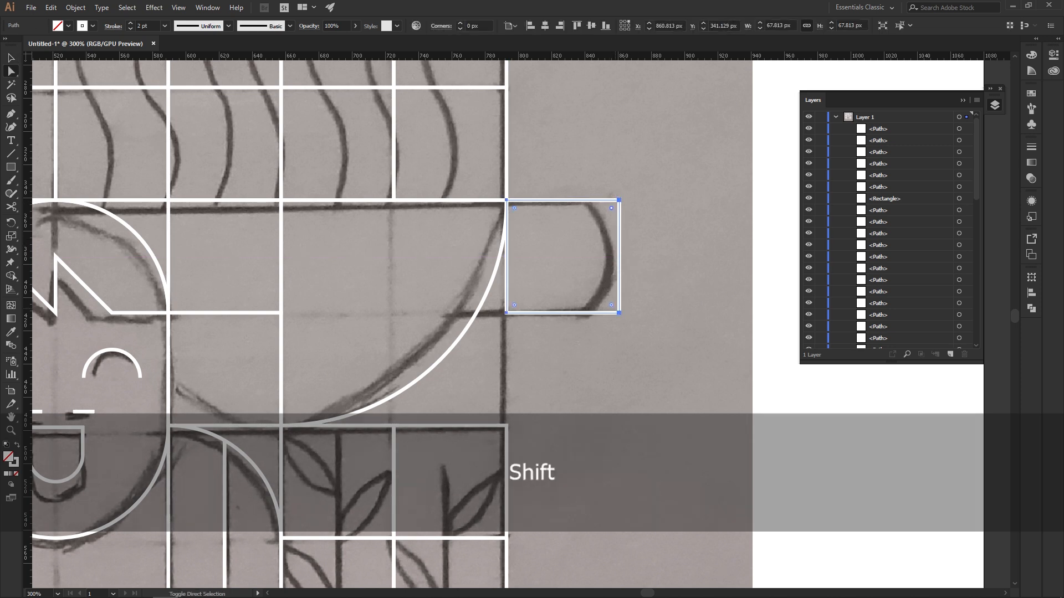
# Round the two outer corners of the copied square to 33.91 px and stretch its inner side leftward past the large arc.
pyautogui.moveTo(576, 302); pyautogui.dragTo(372, 292)
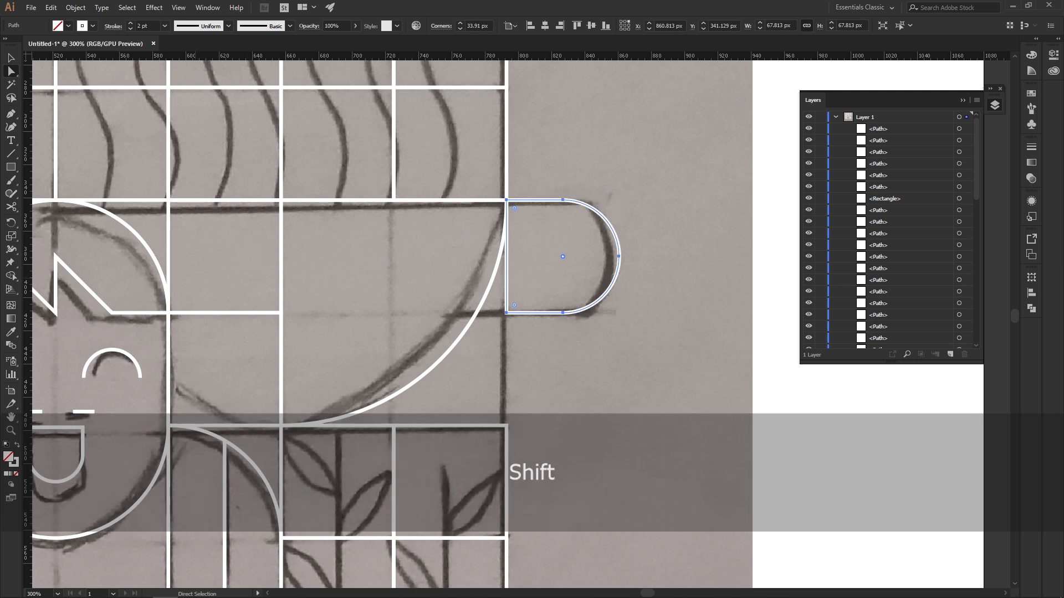
pyautogui.press('v')
pyautogui.press('a')
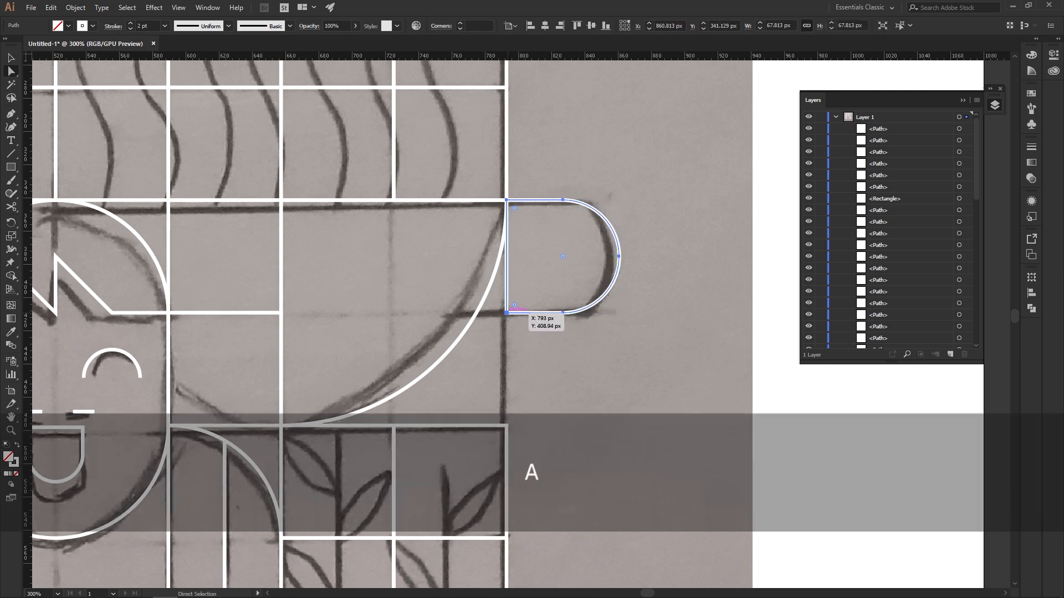
pyautogui.keyDown('shift'); pyautogui.click(506, 312); pyautogui.keyUp('shift')
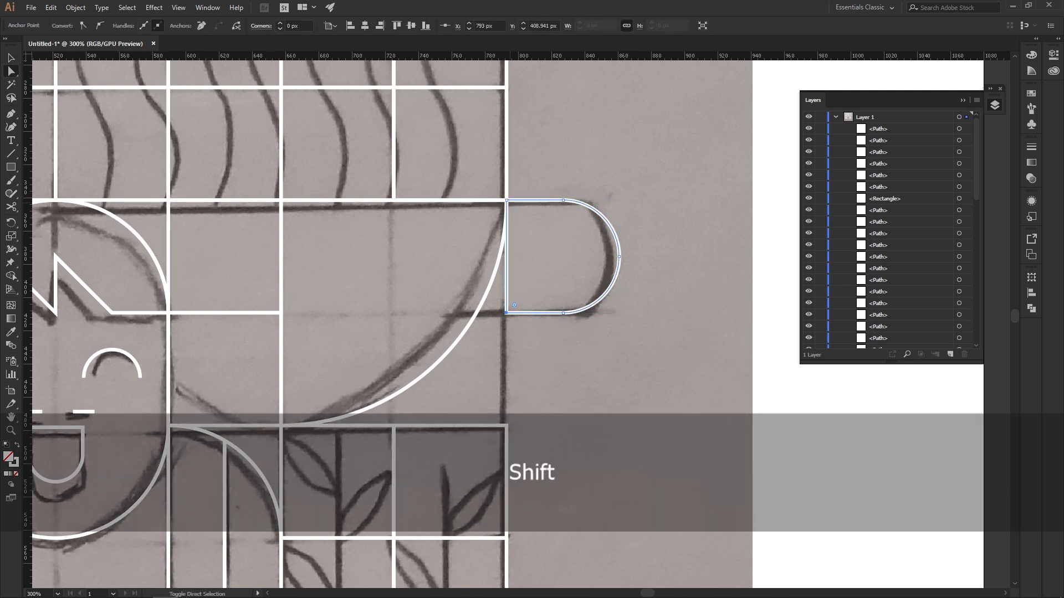
pyautogui.moveTo(506, 200); pyautogui.dragTo(427, 200)
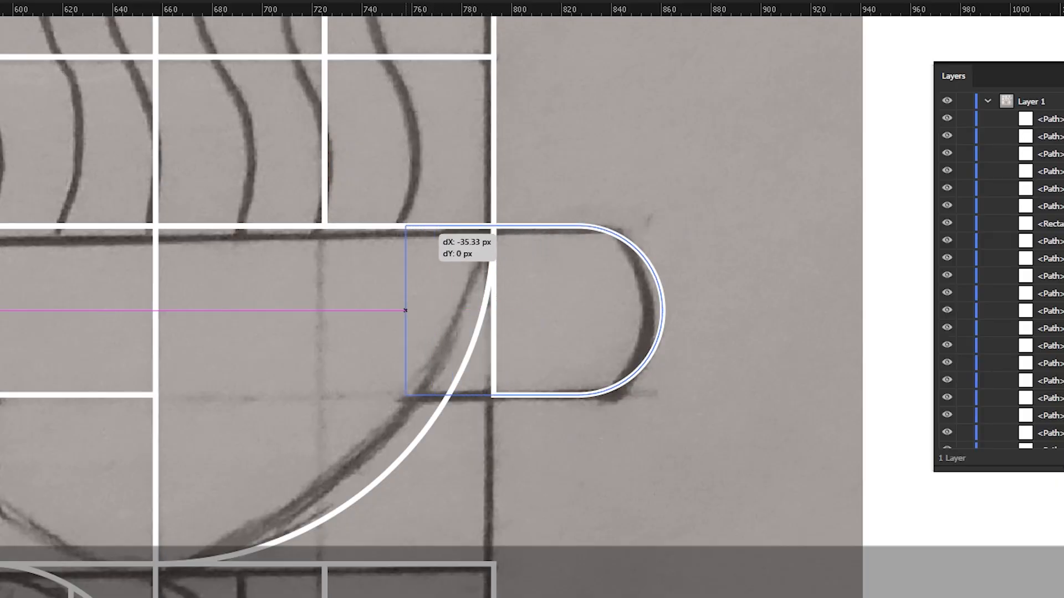
pyautogui.moveTo(375, 226); pyautogui.dragTo(375, 227)
# Join the tab's overlap into the quarter-circle with Shape Builder so the tab ends at the arc.
pyautogui.press('v')
pyautogui.click(457, 438)
pyautogui.click(439, 404)
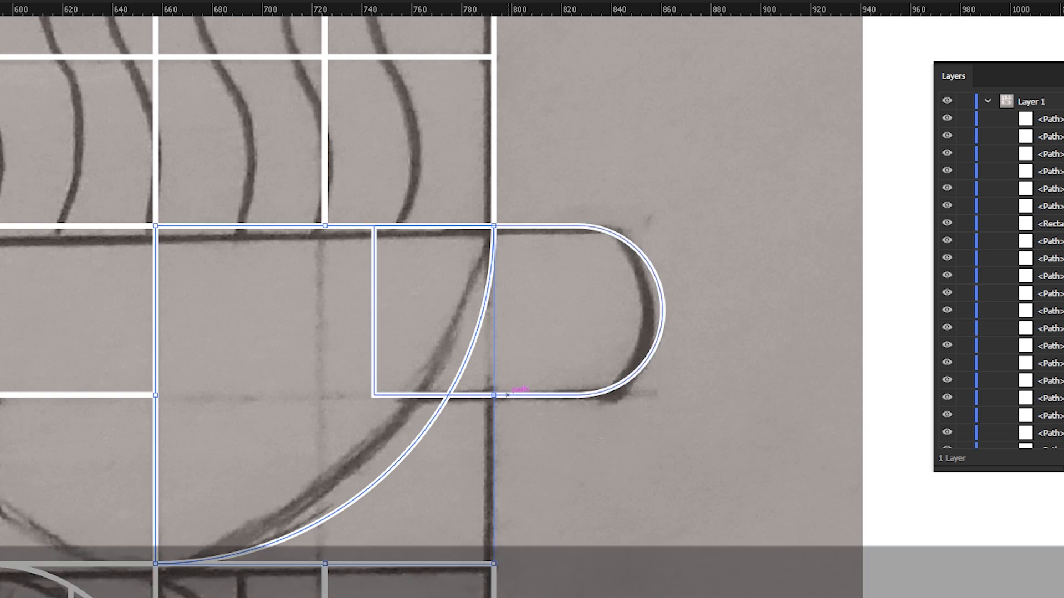
pyautogui.keyDown('shift'); pyautogui.click(511, 395); pyautogui.keyUp('shift')
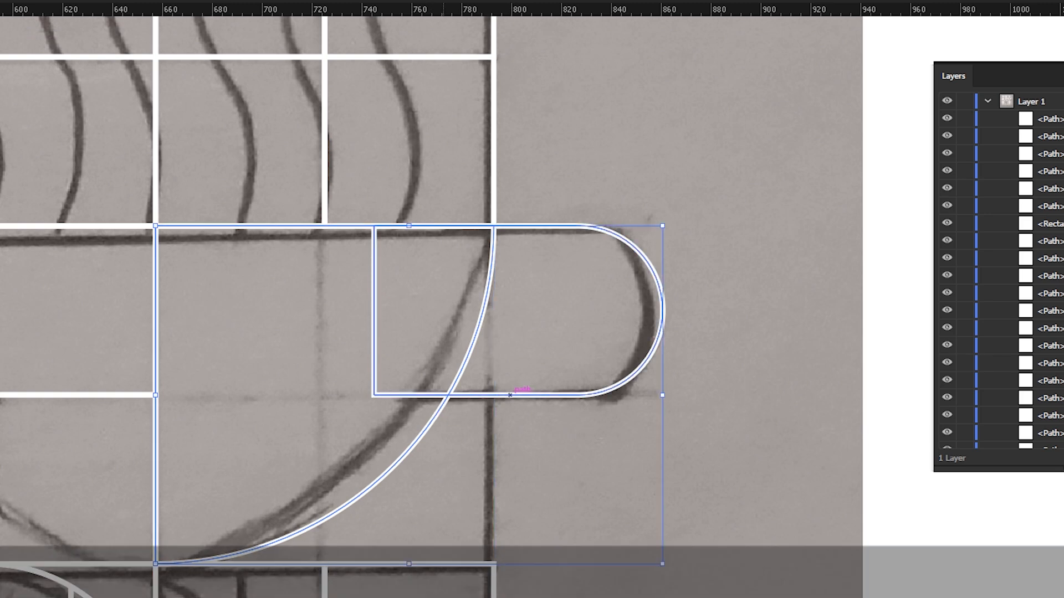
pyautogui.hotkey('shift', 'm')
pyautogui.moveTo(409, 287)
pyautogui.mouseDown()
pyautogui.moveTo(379, 360)
pyautogui.moveTo(328, 390)
pyautogui.mouseUp()
pyautogui.press('v')
pyautogui.click(655, 433)
pyautogui.moveTo(646, 360); pyautogui.dragTo(722, 355)
pyautogui.hotkey('ctrl', 'z')
pyautogui.click(849, 355)
# Draw a vertical stem about 102 px tall up from the base of the plant block, centred in its right-hand column.
pyautogui.press('space')
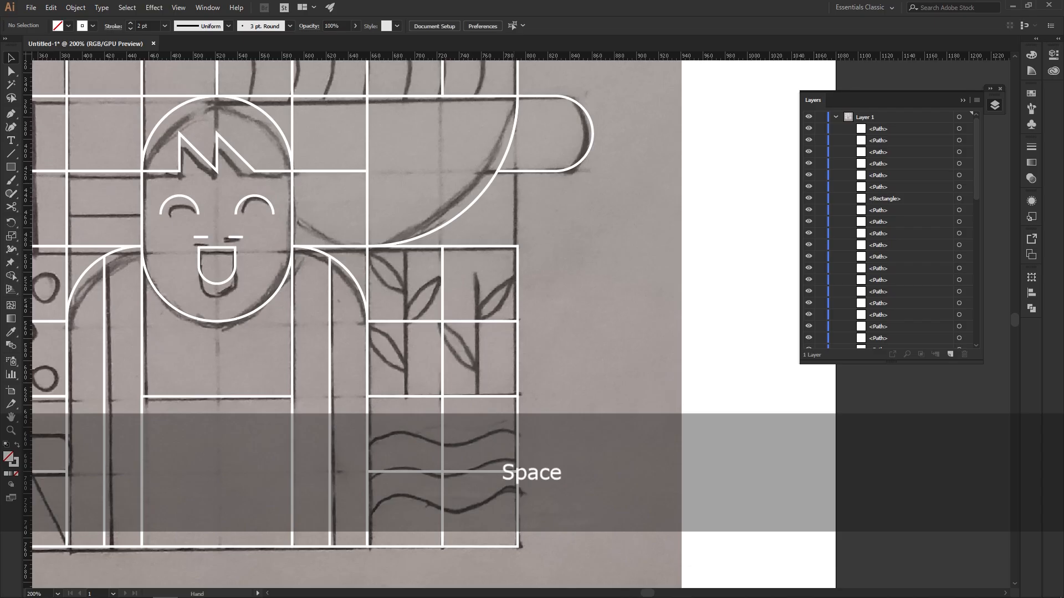
pyautogui.moveTo(516, 388); pyautogui.dragTo(615, 301)
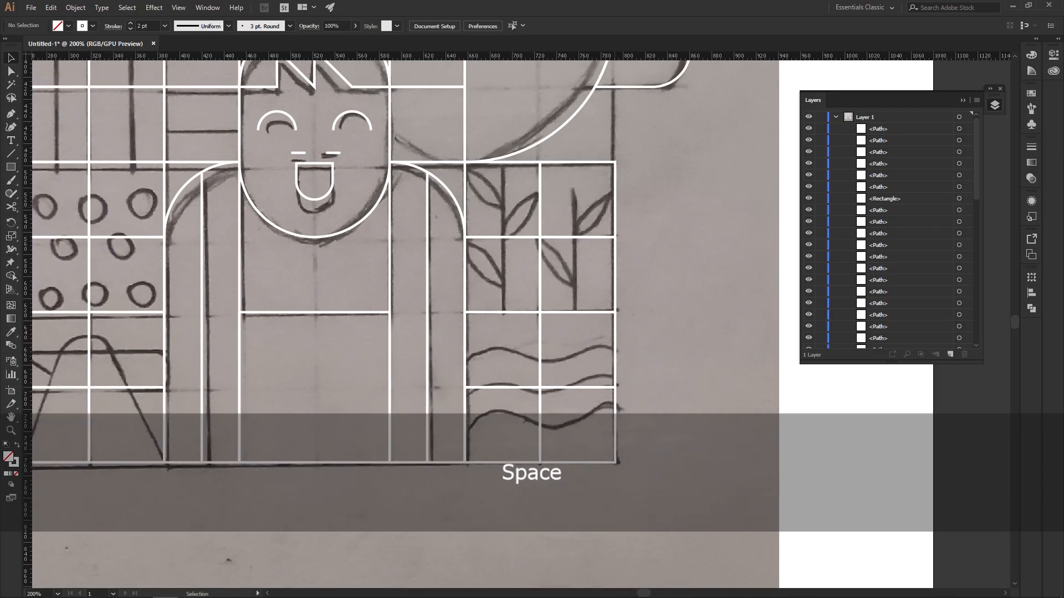
pyautogui.scroll(1, 587, 200)
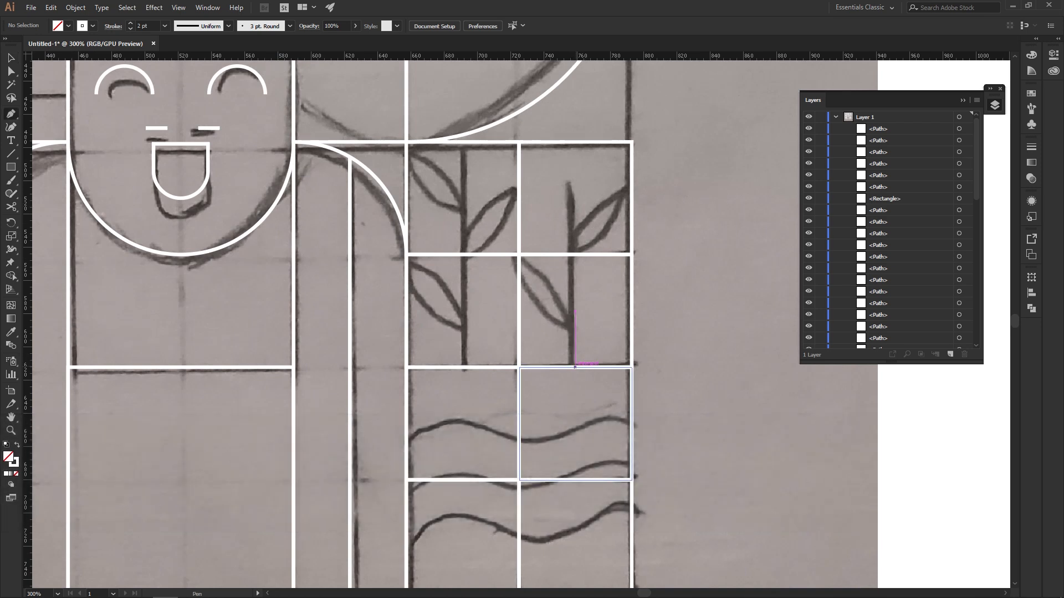
pyautogui.click(574, 366)
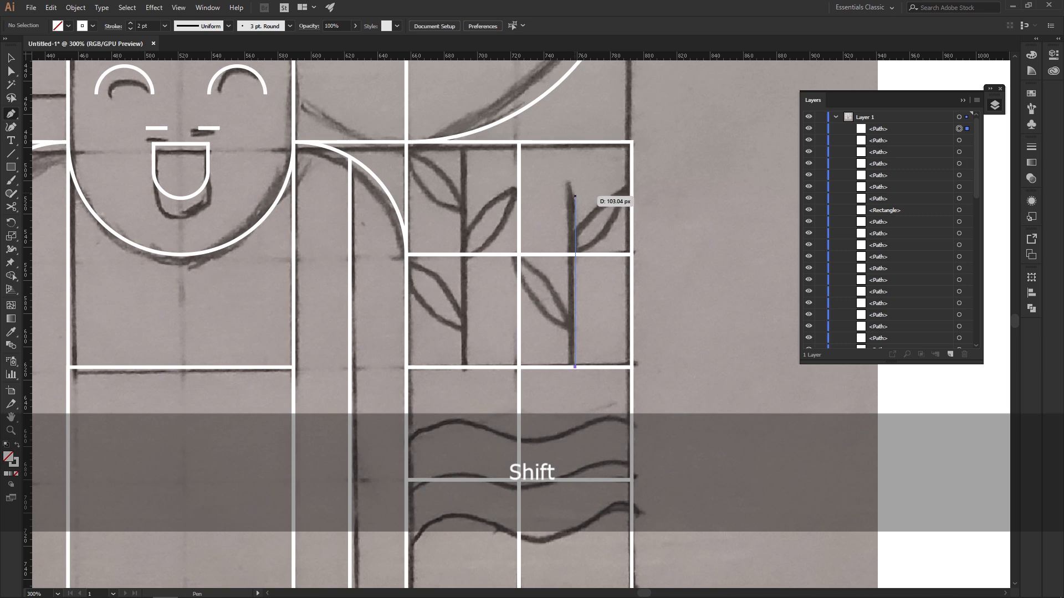
pyautogui.moveTo(575, 198); pyautogui.dragTo(587, 188)
pyautogui.press('v')
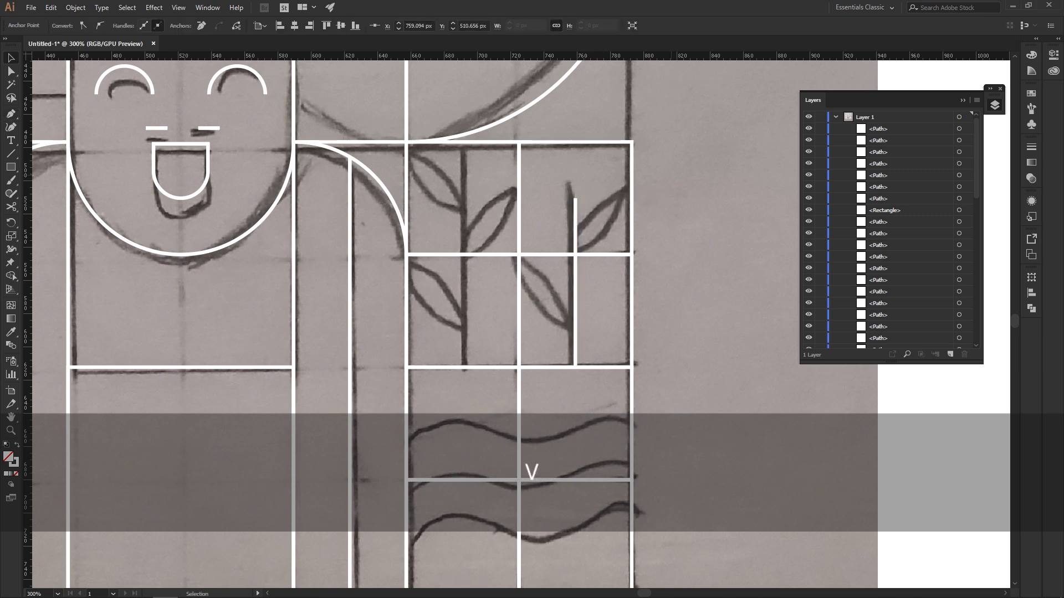
# Duplicate the stem to the centre of the plant block's left column and extend its upper end to the block's top edge.
pyautogui.moveTo(574, 283); pyautogui.dragTo(464, 282)
pyautogui.press('a')
pyautogui.moveTo(464, 199); pyautogui.dragTo(464, 143)
pyautogui.click(561, 266)
pyautogui.moveTo(574, 269); pyautogui.dragTo(476, 345)
# Draw a horizontal line across the water block below the plants, centre it in the upper row, and copy it to the lower row's centre.
pyautogui.scroll(1, 477, 344)
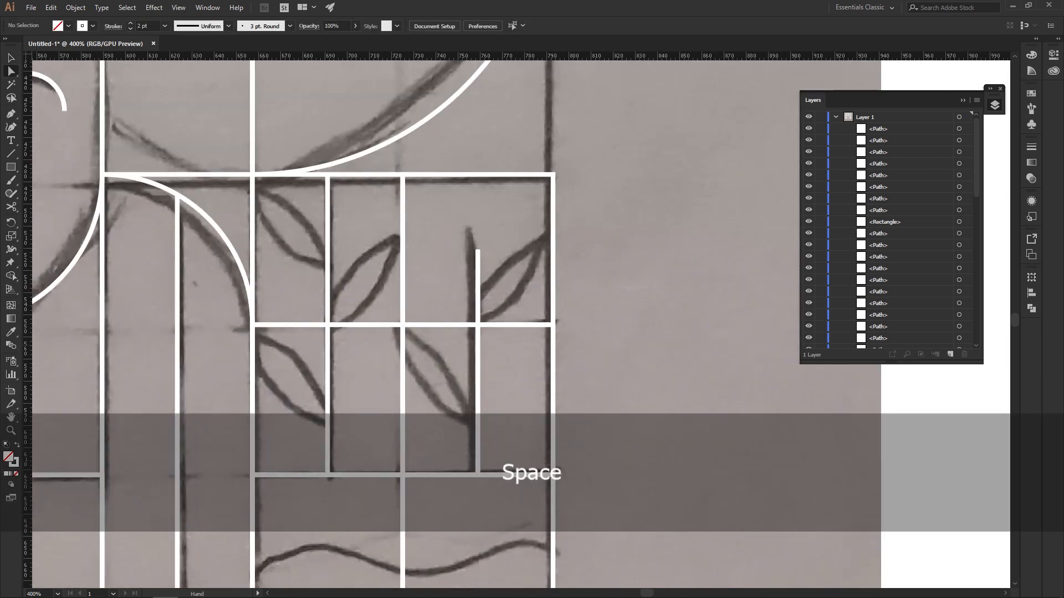
pyautogui.moveTo(553, 499); pyautogui.dragTo(572, 190)
pyautogui.click(271, 265)
pyautogui.keyDown('shift'); pyautogui.click(572, 265); pyautogui.keyUp('shift')
pyautogui.press('v')
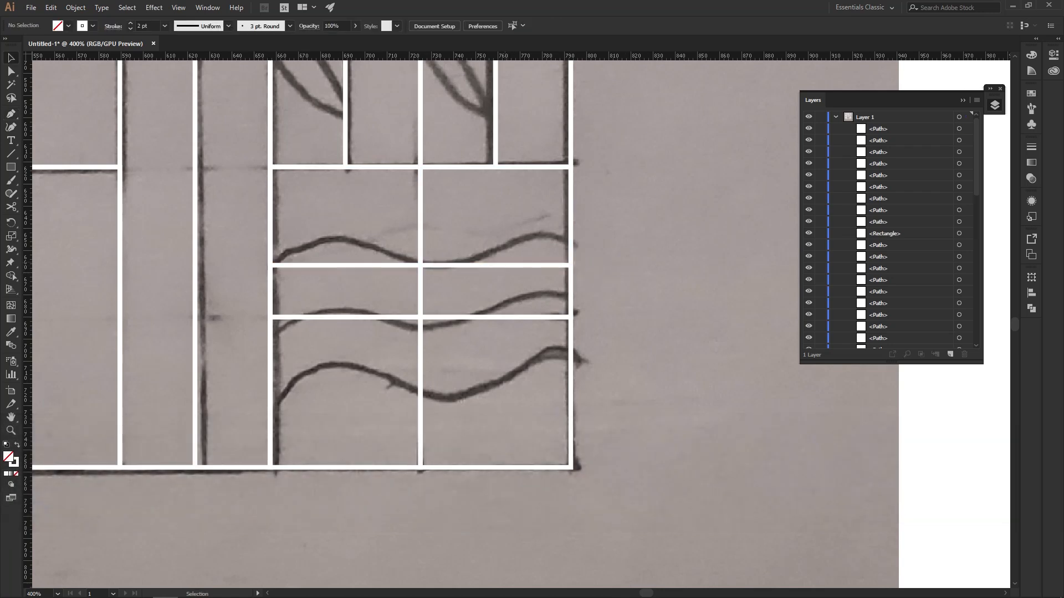
pyautogui.moveTo(510, 265); pyautogui.dragTo(512, 242)
pyautogui.moveTo(493, 317); pyautogui.dragTo(493, 393)
pyautogui.hotkey('ctrl', 'z')
pyautogui.moveTo(462, 242); pyautogui.dragTo(462, 393)
# Merge the four cells of the water block with Shape Builder and duplicate the upper horizontal line to the block's middle.
pyautogui.click(420, 288)
pyautogui.keyDown('shift'); pyautogui.click(421, 350); pyautogui.keyUp('shift')
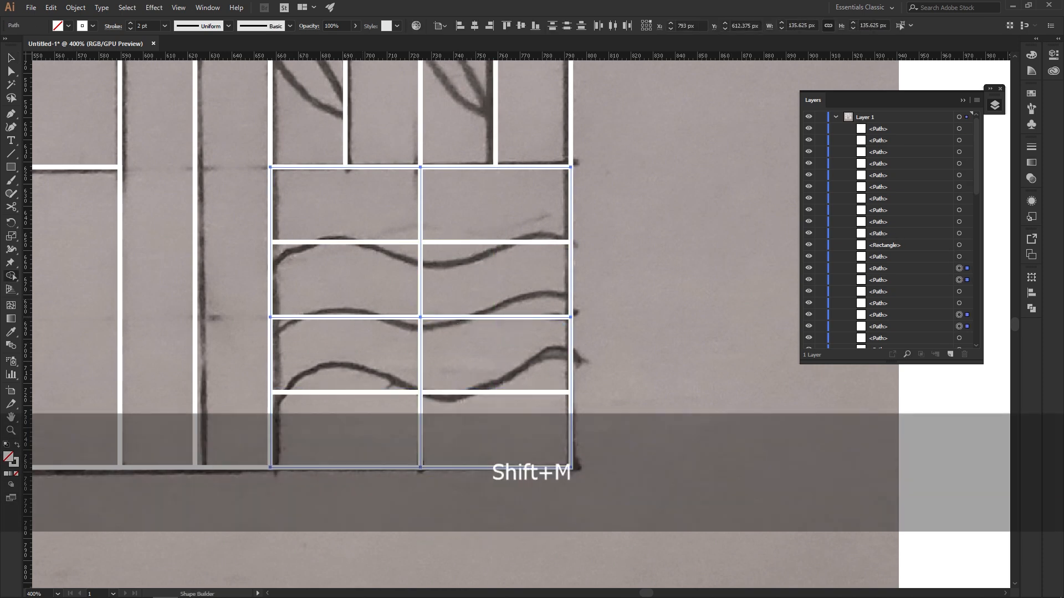
pyautogui.moveTo(382, 283); pyautogui.dragTo(460, 354)
pyautogui.press('v')
pyautogui.click(501, 277)
pyautogui.moveTo(505, 243); pyautogui.dragTo(505, 317)
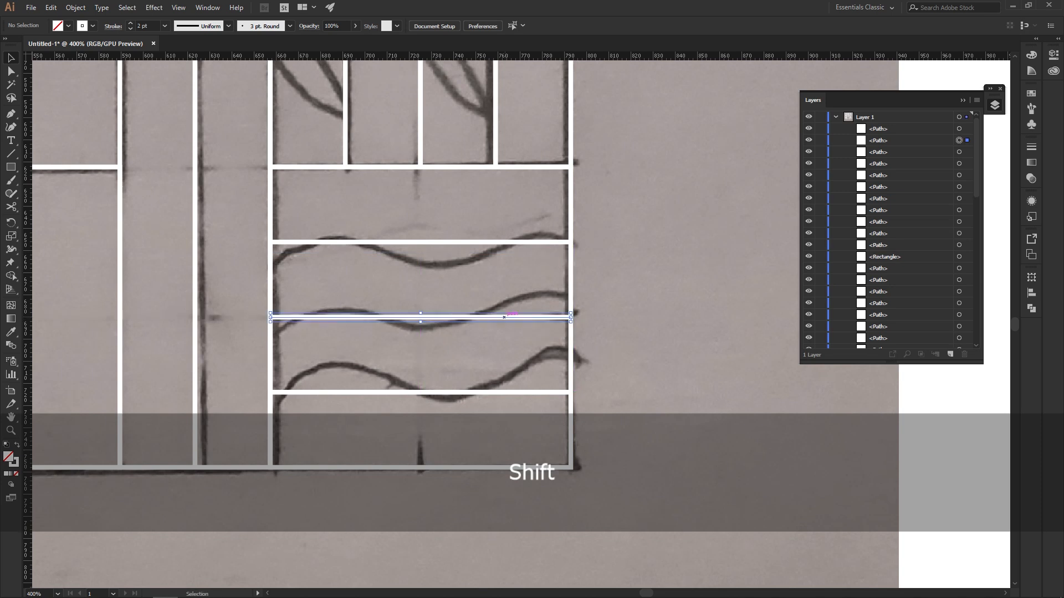
pyautogui.click(508, 289)
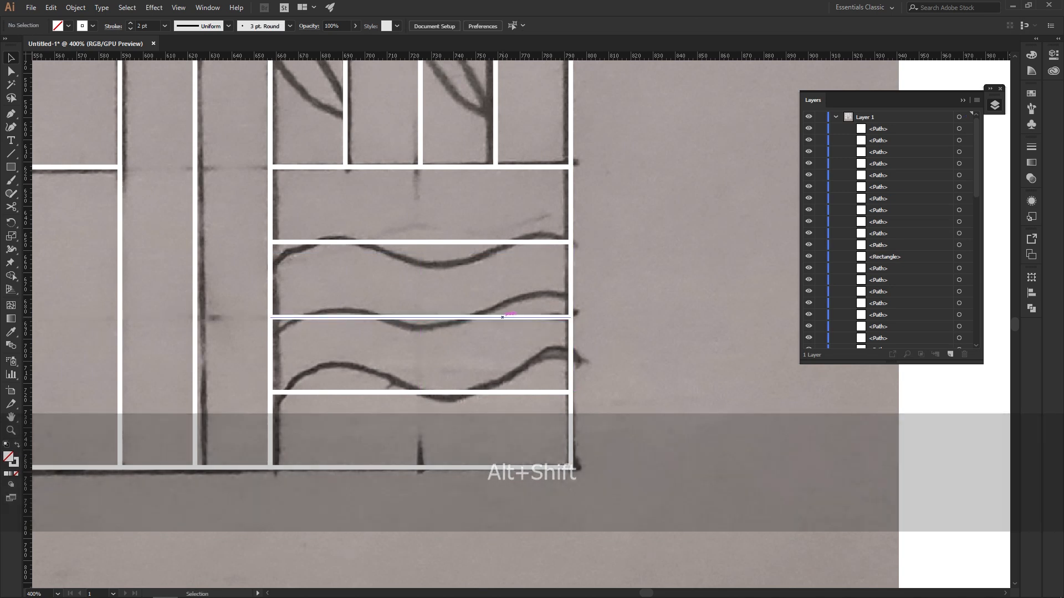
# Start a Zig Zag effect on the three horizontal water lines, with preview on and smooth points.
pyautogui.moveTo(459, 188); pyautogui.dragTo(520, 450)
pyautogui.press('space')
pyautogui.press('v')
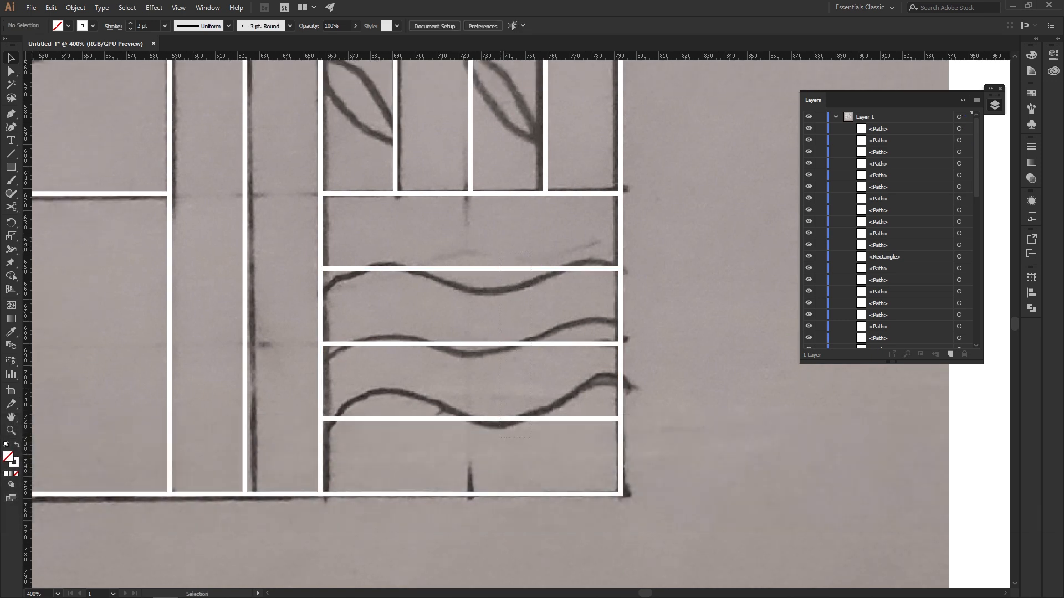
pyautogui.click(153, 7)
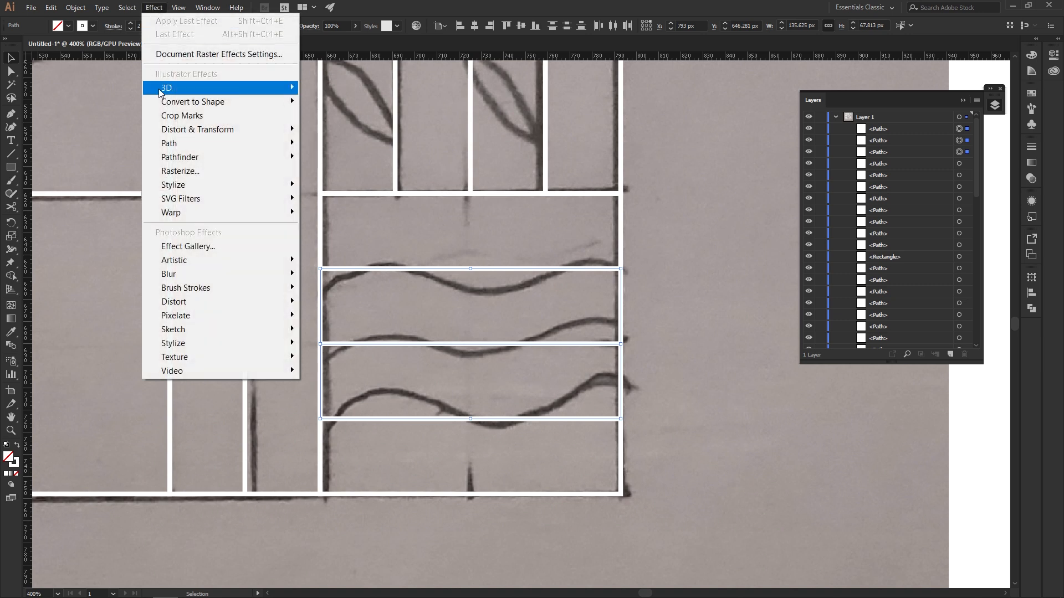
pyautogui.moveTo(247, 127)
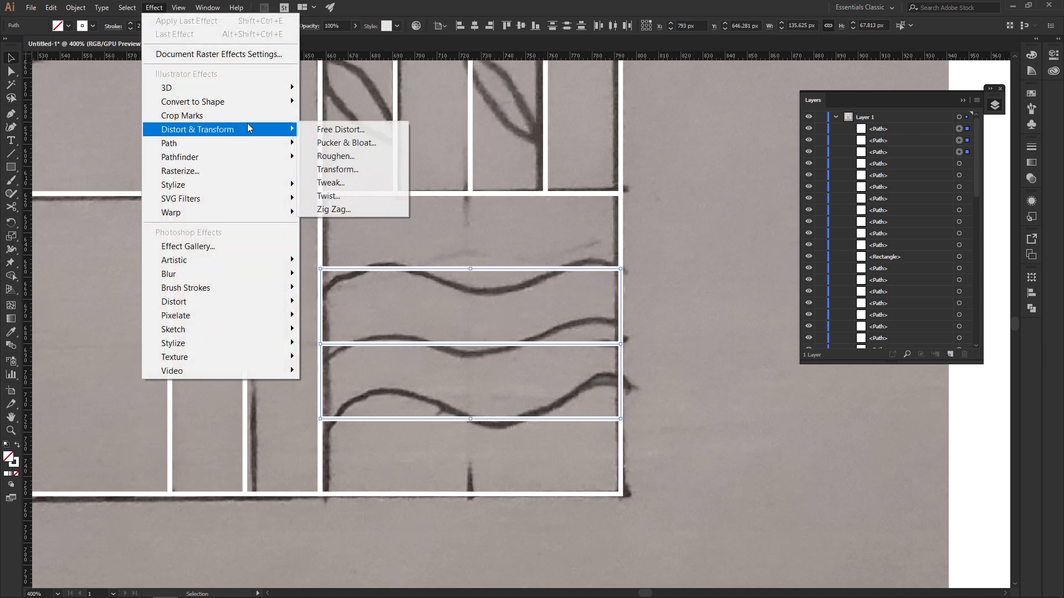
pyautogui.click(349, 208)
pyautogui.click(99, 250)
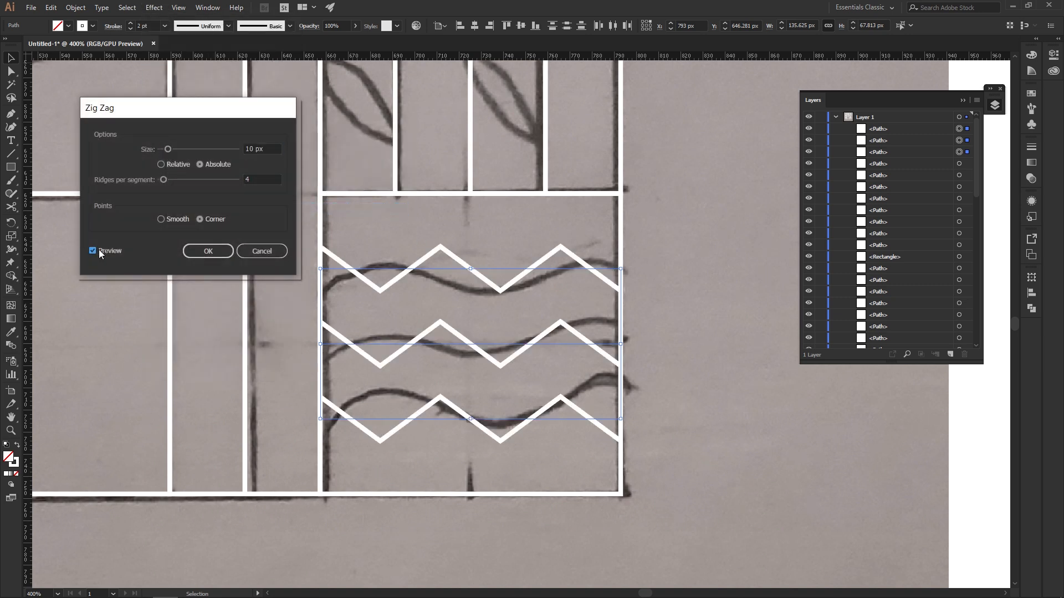
pyautogui.click(176, 220)
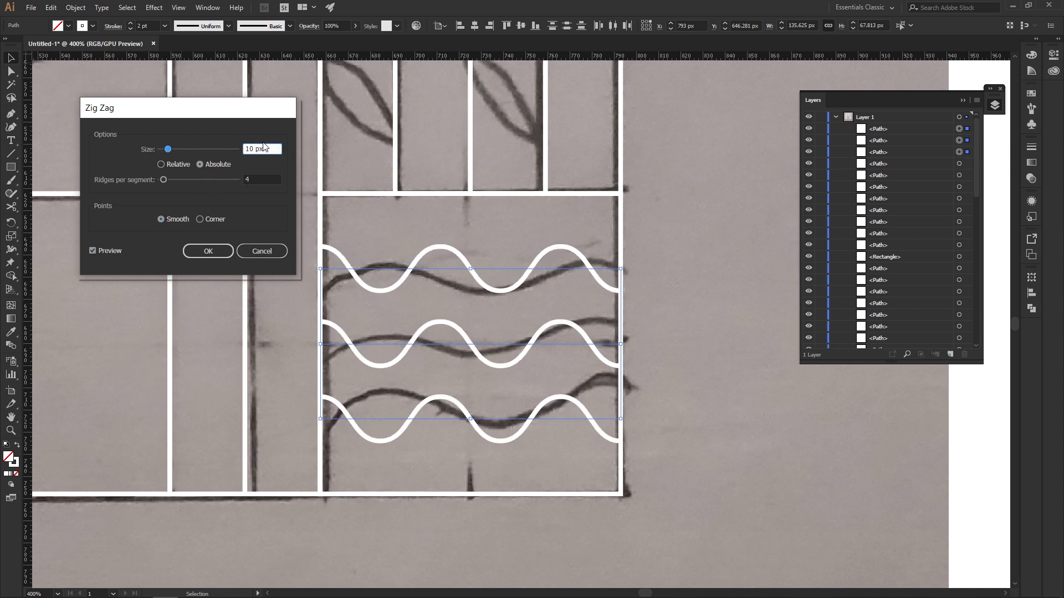
# Set the Zig Zag size to 4 px and the ridges per segment to 1.
pyautogui.press('Down')
pyautogui.press('Down')
pyautogui.press('Down')
pyautogui.press('Down')
pyautogui.press('Down')
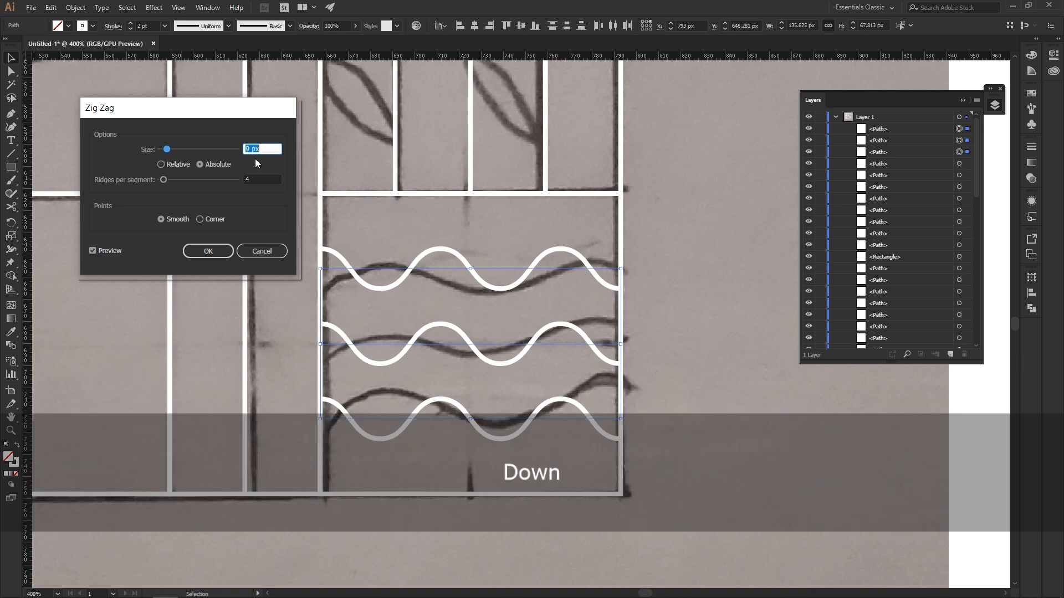
pyautogui.click(262, 179)
pyautogui.press('Down')
pyautogui.press('Down')
pyautogui.press('Down')
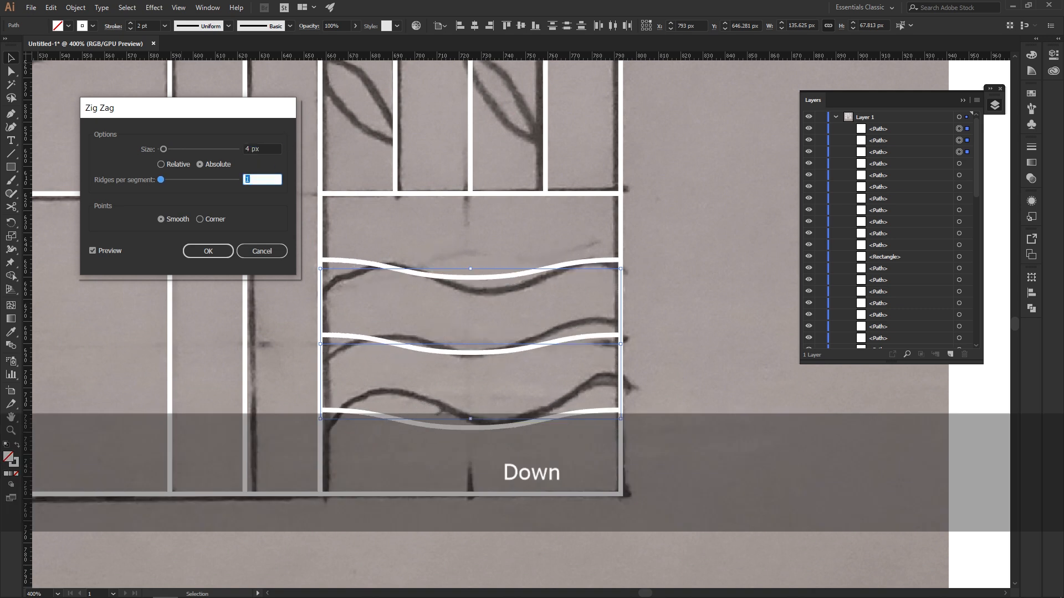
# Set the Zig Zag size to 6 px, try other ridge counts before returning to 1, and apply the effect.
pyautogui.click(263, 149)
pyautogui.press('Up')
pyautogui.press('Up')
pyautogui.press('Up')
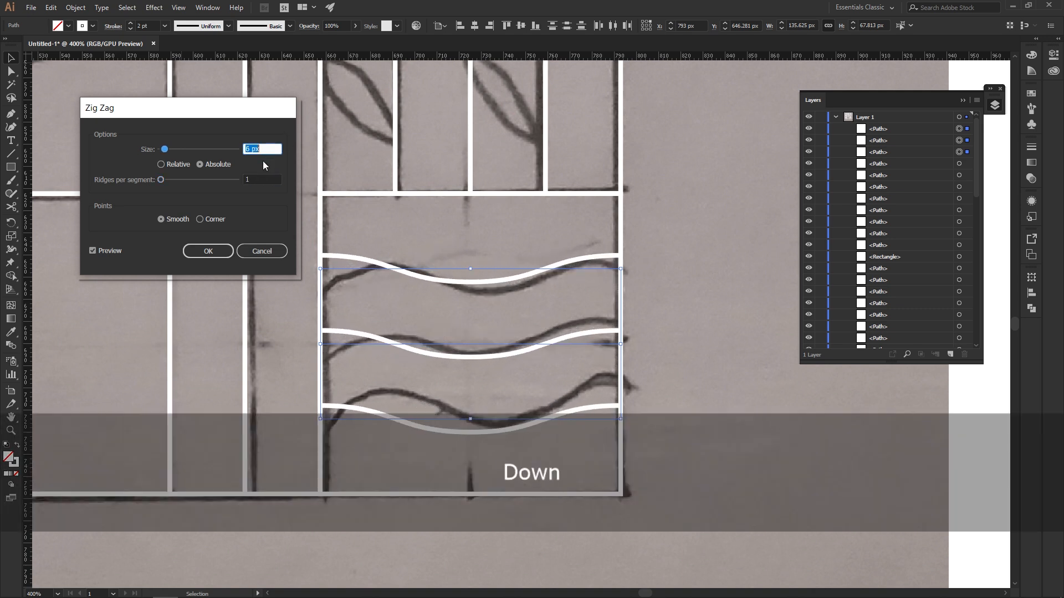
pyautogui.press('Down')
pyautogui.click(263, 180)
pyautogui.press('Down')
pyautogui.press('Up')
pyautogui.press('Up')
pyautogui.press('Down')
pyautogui.press('Down')
pyautogui.press('Up')
pyautogui.click(220, 253)
# Merge the eight grid cells over the sketched vertical waves at the upper right into one wide rectangle with Shape Builder.
pyautogui.click(714, 228)
pyautogui.scroll(-4, 714, 228)
pyautogui.moveTo(707, 229); pyautogui.dragTo(633, 538)
pyautogui.scroll(2, 674, 327)
pyautogui.moveTo(679, 281); pyautogui.dragTo(687, 347)
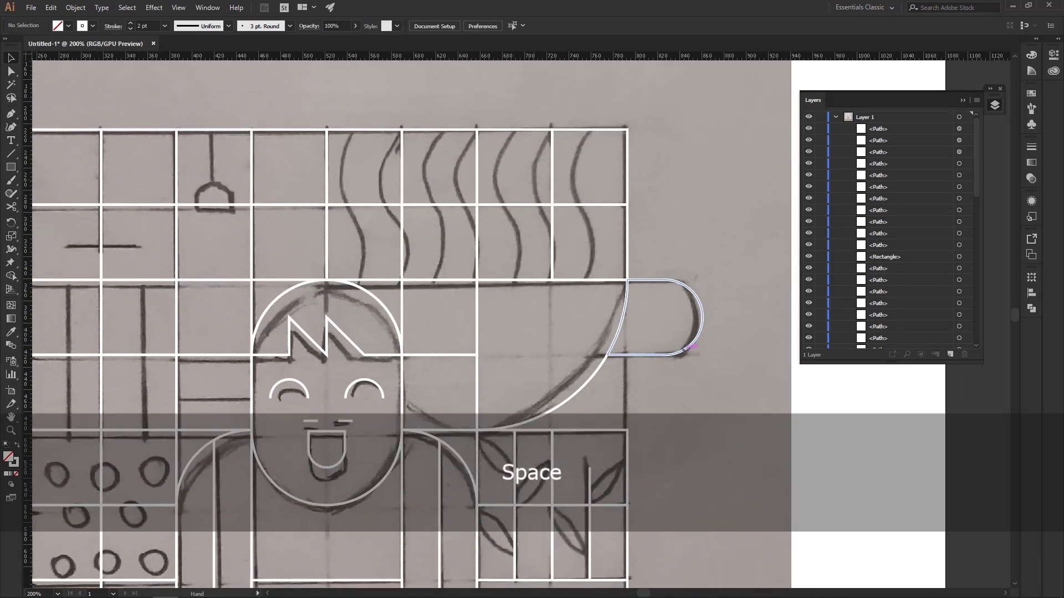
pyautogui.moveTo(451, 172); pyautogui.dragTo(440, 206)
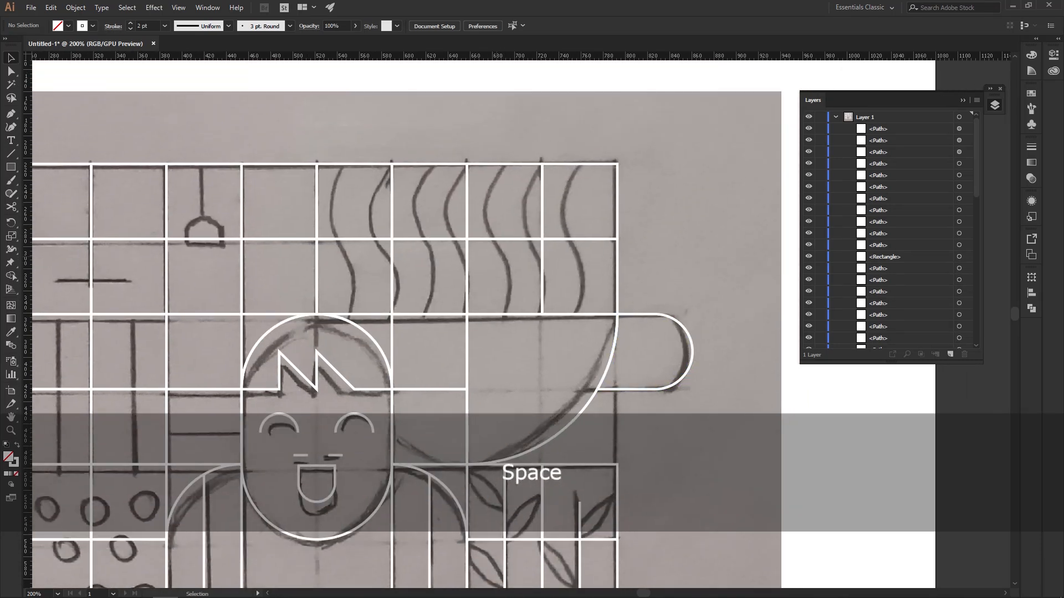
pyautogui.scroll(1, 440, 206)
pyautogui.moveTo(619, 305); pyautogui.dragTo(619, 305)
pyautogui.moveTo(293, 205)
pyautogui.mouseDown()
pyautogui.moveTo(305, 243)
pyautogui.moveTo(631, 283)
pyautogui.moveTo(543, 210)
pyautogui.moveTo(421, 206)
pyautogui.moveTo(434, 182)
pyautogui.mouseUp()
pyautogui.press('v')
pyautogui.click(460, 100)
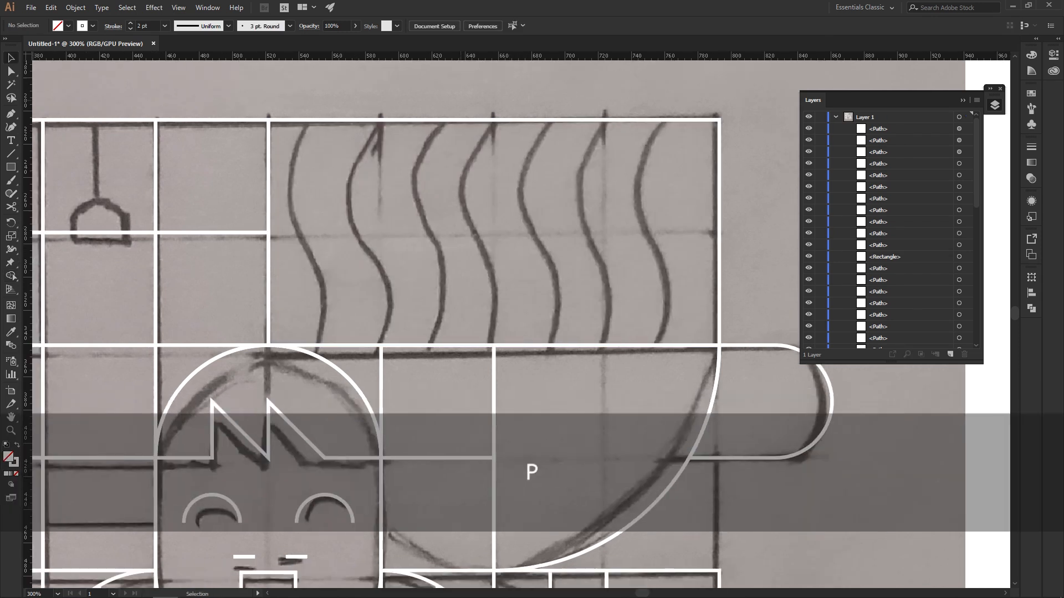
# Draw a full-height vertical line through the merged upper-right rectangle, half a cell in from its left edge.
pyautogui.click(325, 345)
pyautogui.keyDown('shift'); pyautogui.click(325, 120); pyautogui.keyUp('shift')
pyautogui.press('v')
# Duplicate the vertical line half a cell to the right and repeat the copy across the rectangle at the same spacing.
pyautogui.moveTo(325, 208); pyautogui.dragTo(381, 208)
pyautogui.hscroll(1, 381, 208)
pyautogui.hotkey('ctrl', 'd')
pyautogui.hotkey('ctrl', 'd')
pyautogui.hotkey('ctrl', 'd')
pyautogui.hotkey('ctrl', 'd')
pyautogui.hotkey('ctrl', 'd')
pyautogui.hotkey('ctrl', 'd')
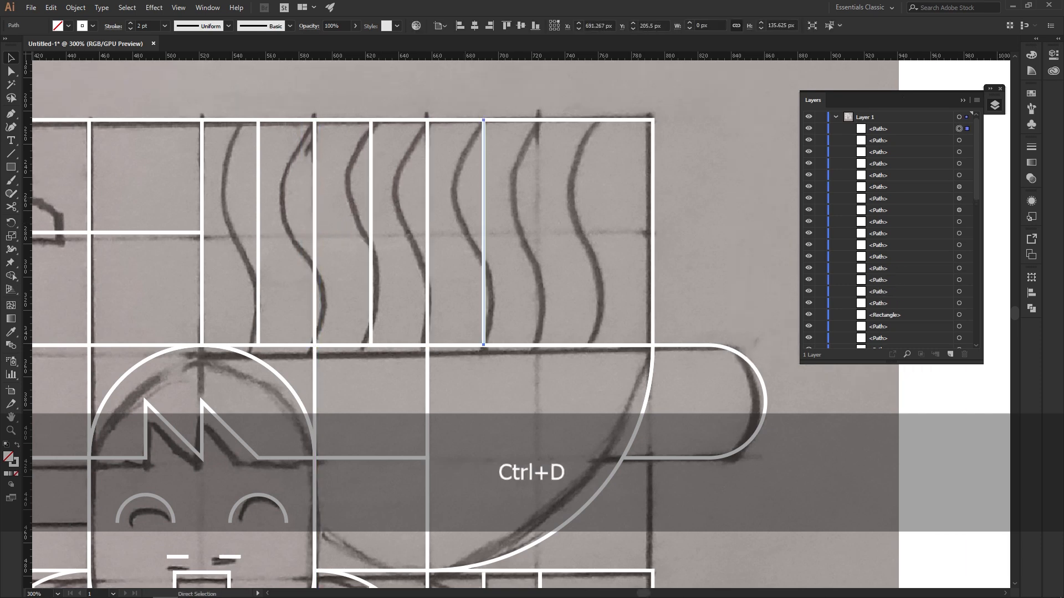
# Start a previewed Zig Zag effect on all the vertical lines in the upper-right rectangle and try other ridge counts.
pyautogui.hotkey('ctrl', 'z')
pyautogui.hscroll(-1, 454, 222)
pyautogui.moveTo(662, 266); pyautogui.dragTo(274, 183)
pyautogui.click(175, 9)
pyautogui.moveTo(155, 9)
pyautogui.click(171, 35)
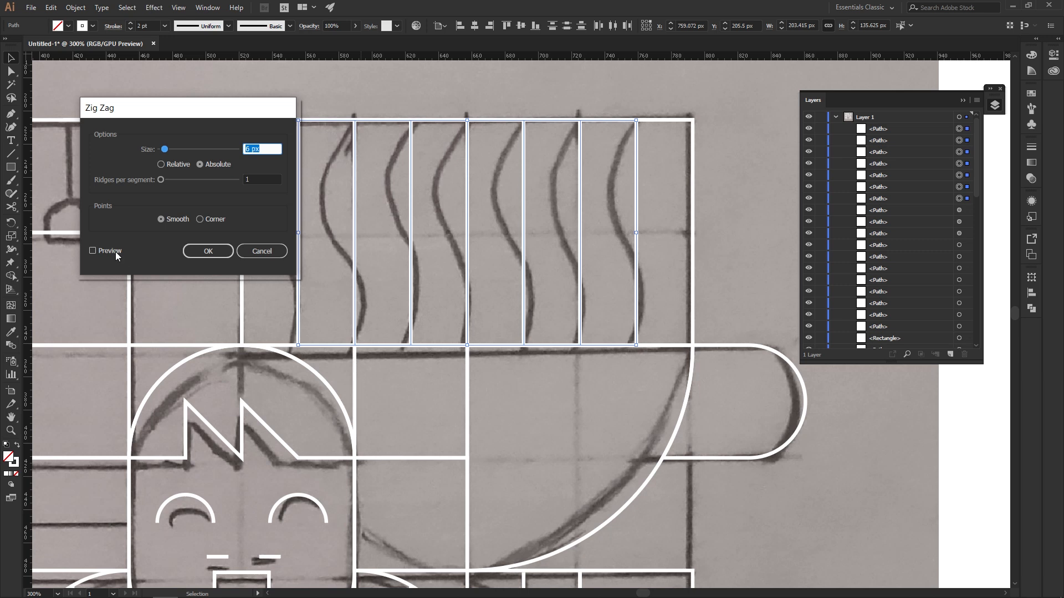
pyautogui.click(113, 251)
pyautogui.press('Down')
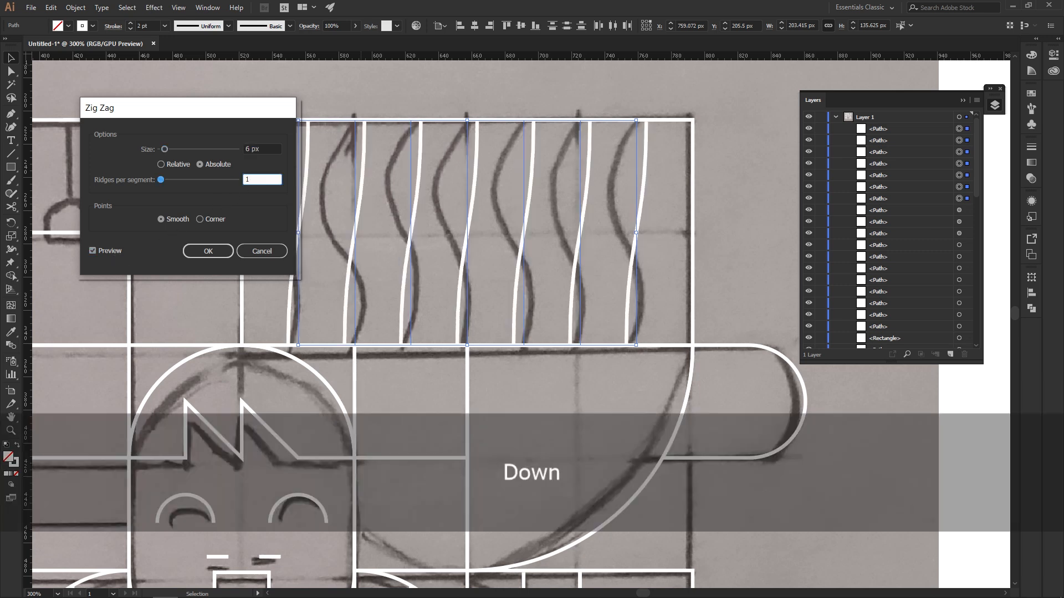
pyautogui.press('Up')
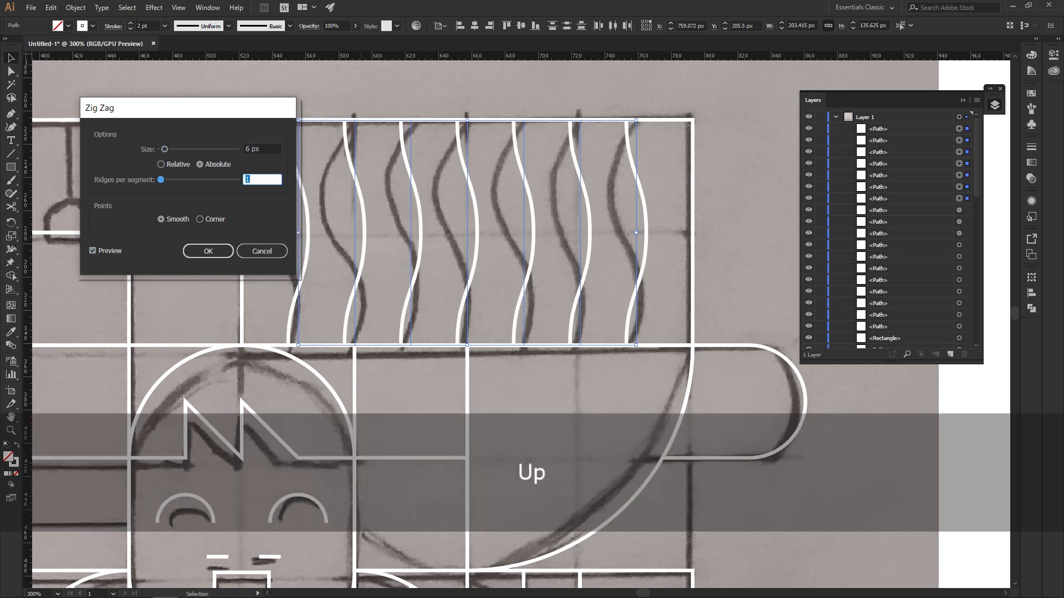
# Try smaller and larger Zig Zag sizes and different ridge counts on the vertical lines.
pyautogui.click(262, 149)
pyautogui.press('Up')
pyautogui.press('Down')
pyautogui.press('Down')
pyautogui.press('Down')
pyautogui.press('Down')
pyautogui.press('Down')
pyautogui.press('Down')
pyautogui.press('Down')
pyautogui.press('Up')
pyautogui.click(261, 179)
pyautogui.press('Down')
pyautogui.press('Up')
pyautogui.press('Up')
pyautogui.press('Down')
pyautogui.click(262, 149)
pyautogui.press('Up')
pyautogui.press('Up')
pyautogui.press('Up')
pyautogui.press('Up')
pyautogui.press('Up')
pyautogui.press('Up')
pyautogui.press('Up')
# Set the Zig Zag size to 4 px with 2 ridges per segment and apply it to the vertical lines.
pyautogui.moveTo(233, 104); pyautogui.dragTo(195, 203)
pyautogui.click(223, 280)
pyautogui.press('Up')
pyautogui.click(229, 250)
pyautogui.press('Down')
pyautogui.press('Down')
pyautogui.press('Down')
pyautogui.press('Down')
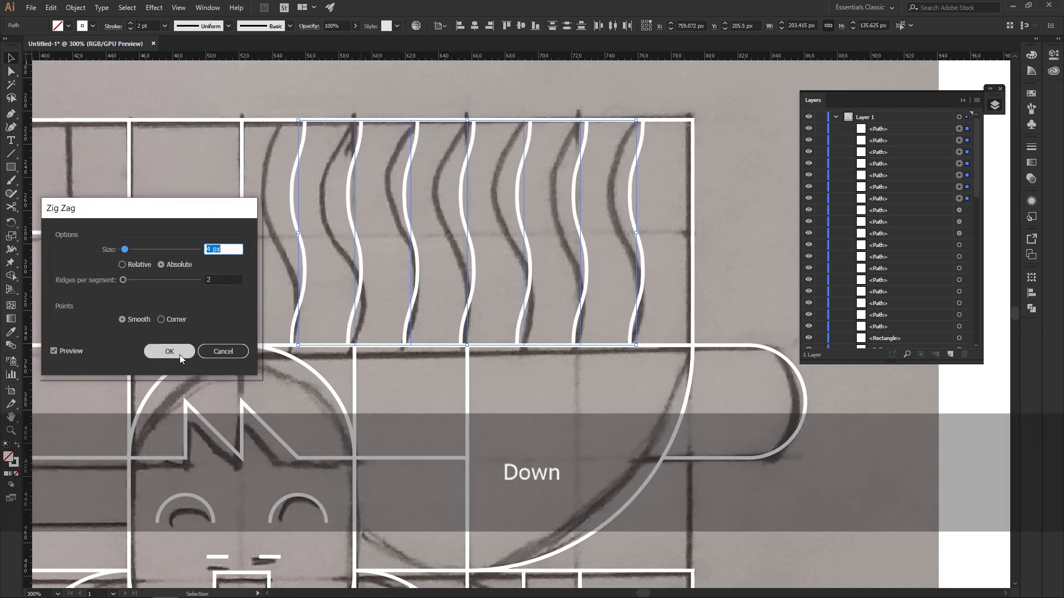
pyautogui.click(182, 355)
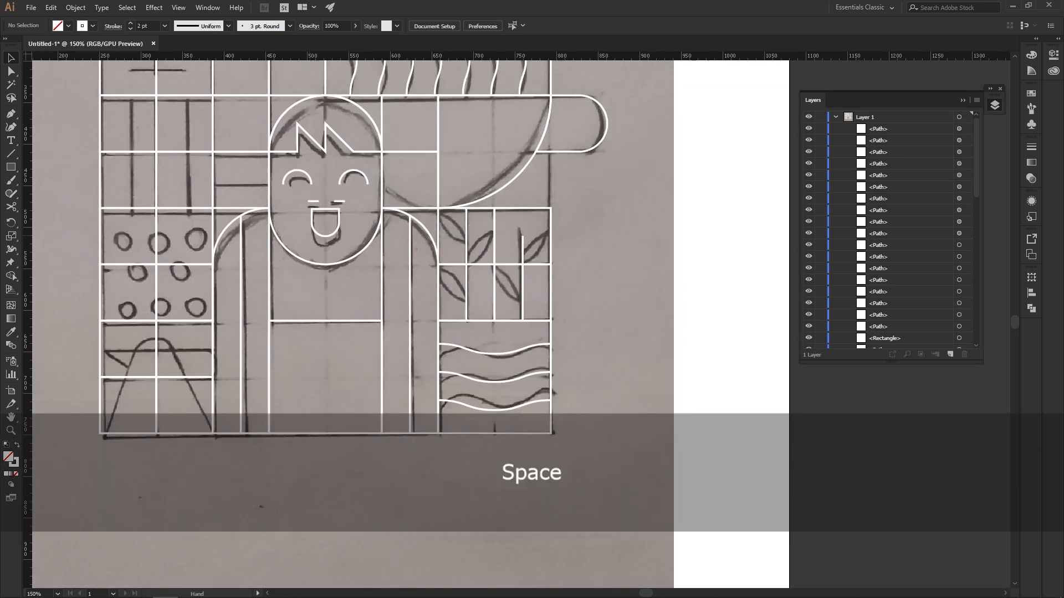
# Merge the four grid cells in the illustration's upper-left corner into one square with Shape Builder.
pyautogui.moveTo(330, 286); pyautogui.dragTo(342, 233)
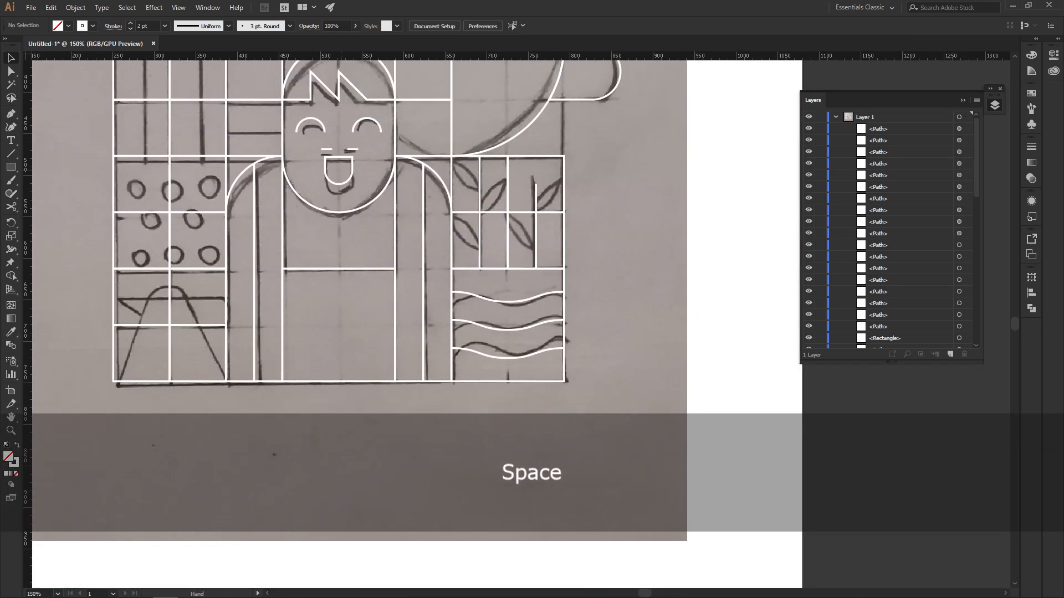
pyautogui.moveTo(298, 186); pyautogui.dragTo(529, 372)
pyautogui.moveTo(365, 145); pyautogui.dragTo(441, 193)
pyautogui.scroll(1, 438, 166)
pyautogui.moveTo(349, 174)
pyautogui.mouseDown()
pyautogui.moveTo(349, 249)
pyautogui.moveTo(424, 177)
pyautogui.mouseUp()
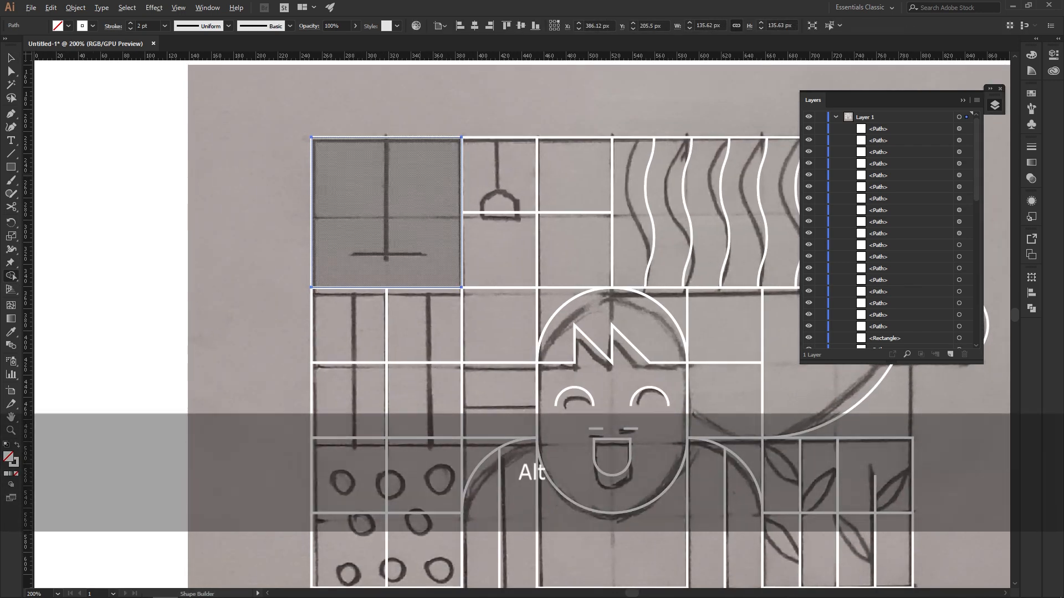
pyautogui.hotkey('alt', 'v')
pyautogui.press('b')
pyautogui.press('v')
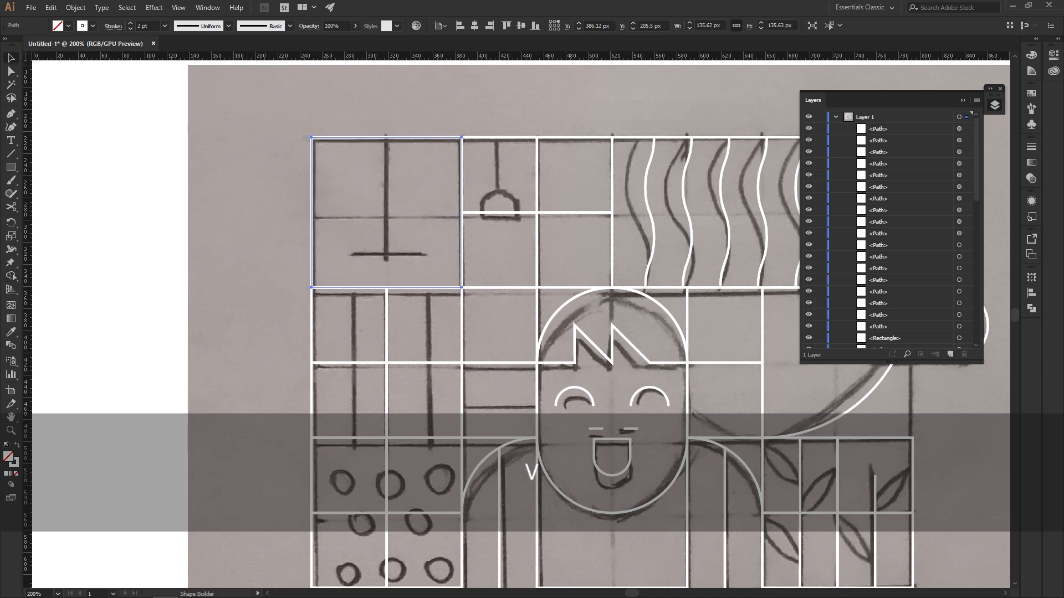
pyautogui.click(455, 129)
# Draw a vertical line about 102 px long down from the middle of the merged upper-left square's top edge.
pyautogui.scroll(1, 455, 131)
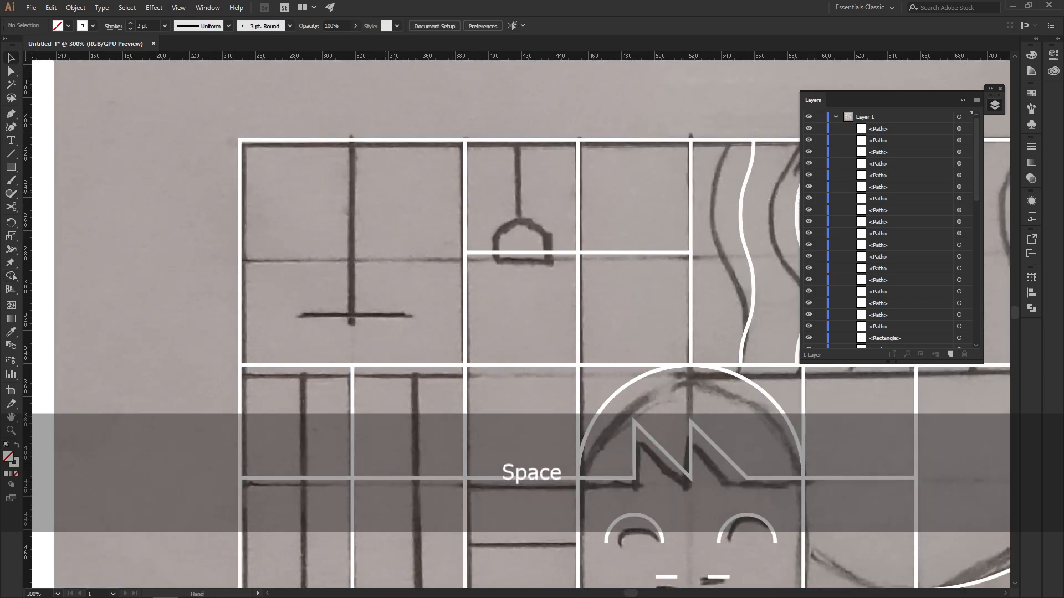
pyautogui.moveTo(386, 172); pyautogui.dragTo(396, 208)
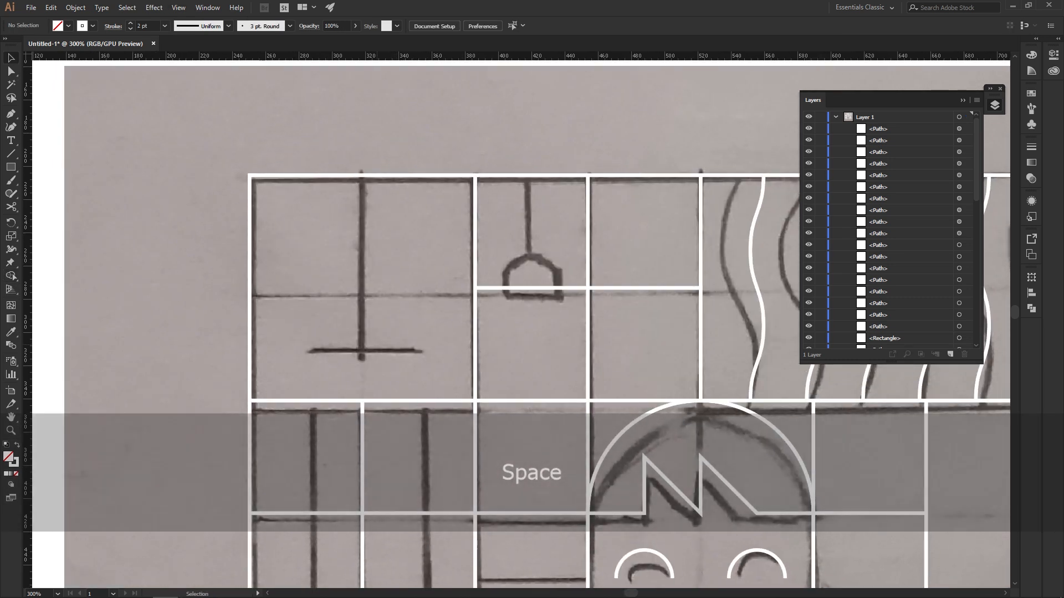
pyautogui.press('p')
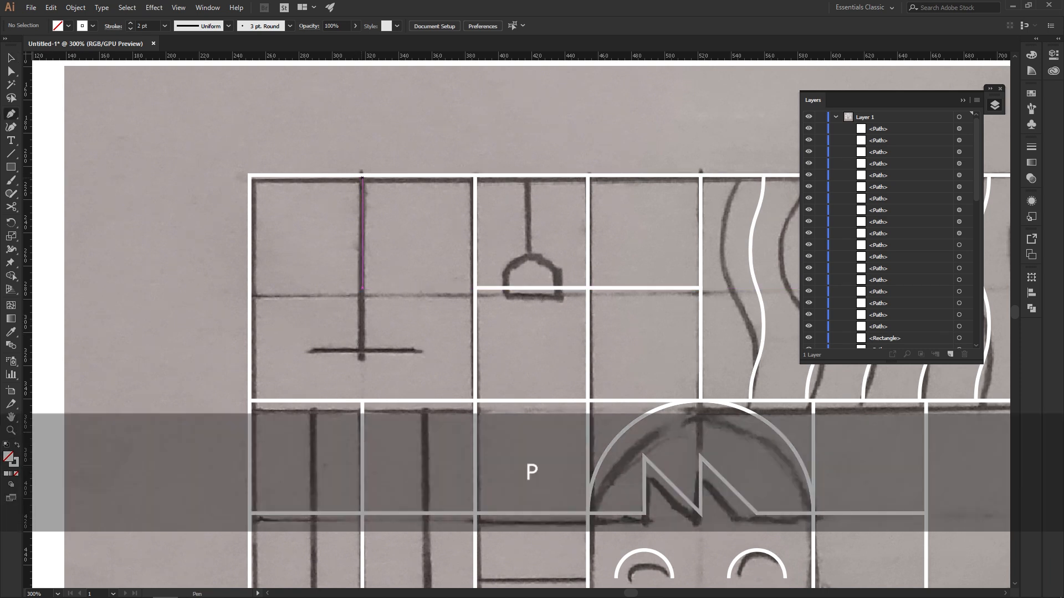
pyautogui.click(361, 175)
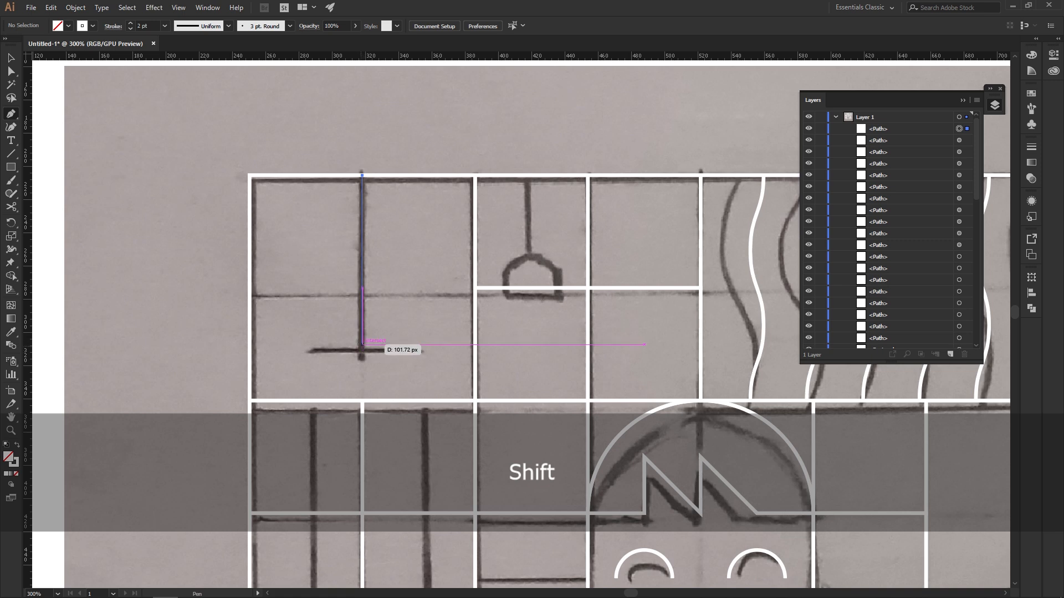
pyautogui.click(362, 344)
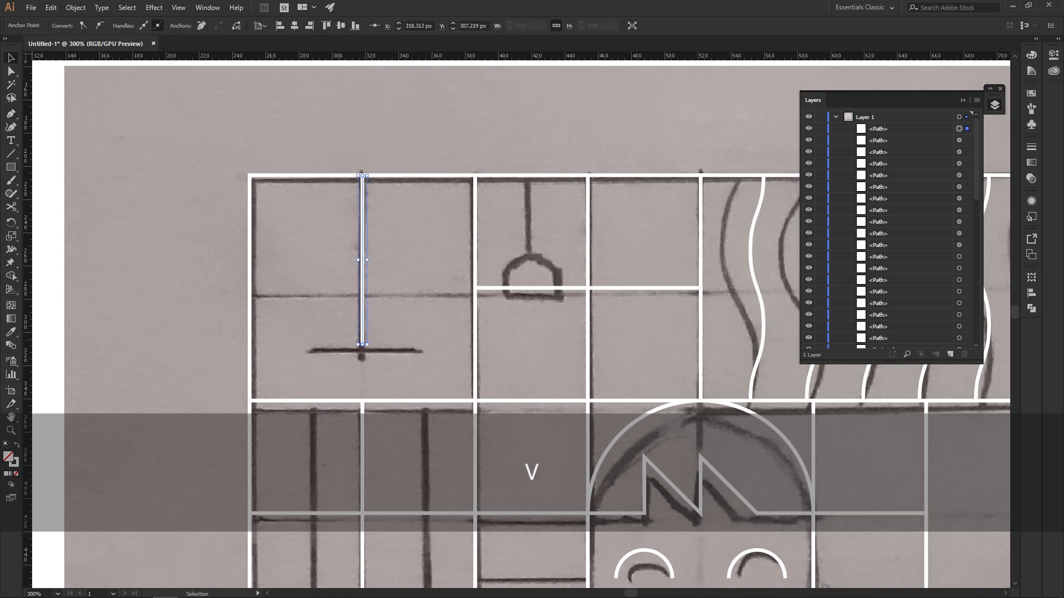
pyautogui.hotkey('ctrl', 'shift', 'a')
# Draw a horizontal line about 68 px wide and centre it on the lower end of the vertical line in the upper-left square.
pyautogui.press('m')
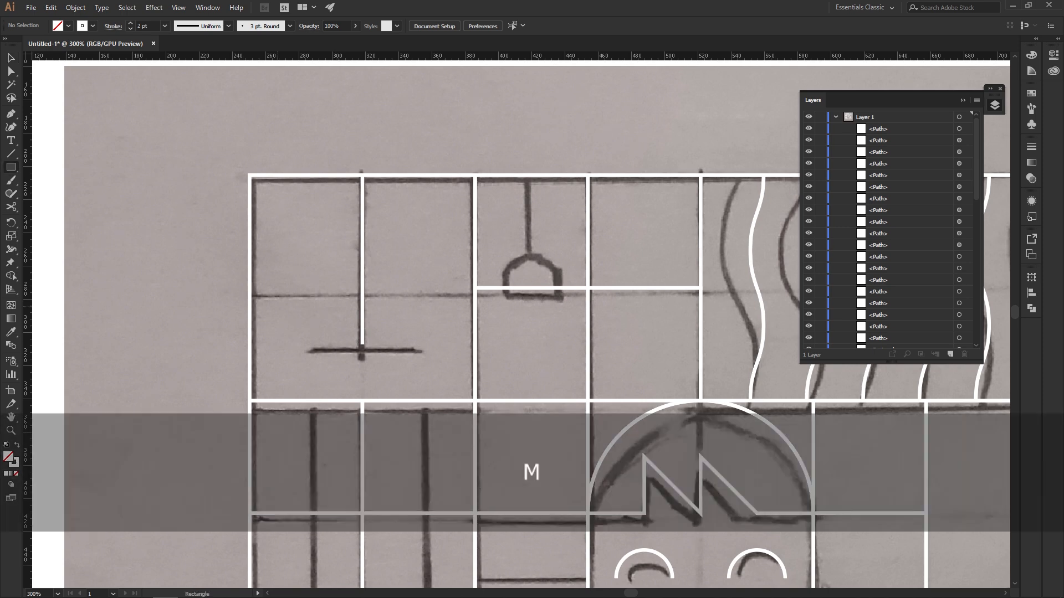
pyautogui.press('p')
pyautogui.click(250, 297)
pyautogui.keyDown('shift'); pyautogui.click(362, 297); pyautogui.keyUp('shift')
pyautogui.press('v')
pyautogui.moveTo(317, 297); pyautogui.dragTo(374, 345)
pyautogui.keyDown('shift'); pyautogui.click(362, 311); pyautogui.keyUp('shift')
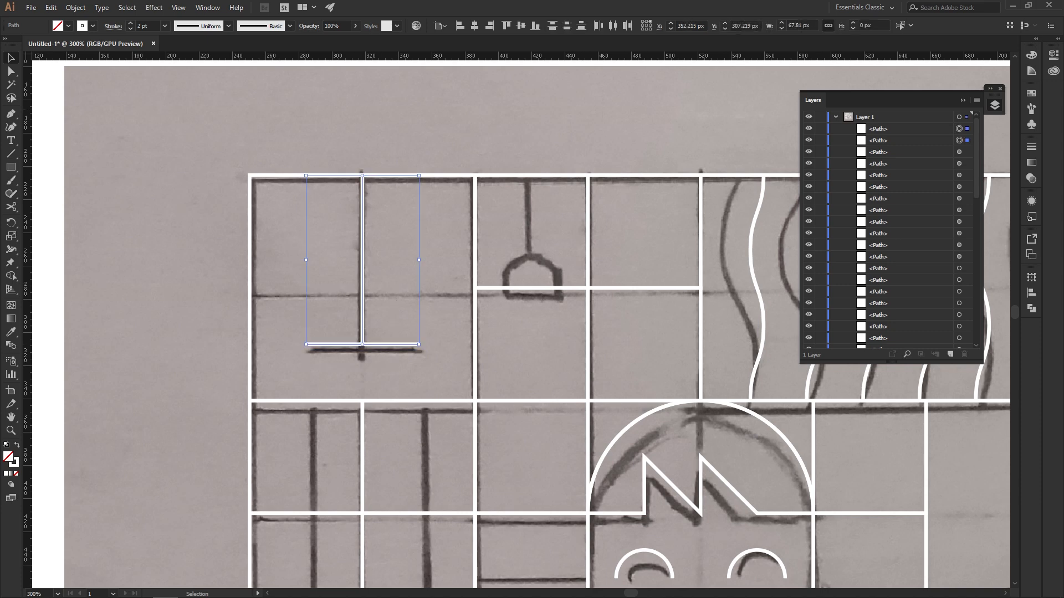
pyautogui.click(163, 147)
# Remove the divider between the two grid cells over the sketched hanging lamp with Shape Builder, making one tall cell.
pyautogui.scroll(-2, 163, 146)
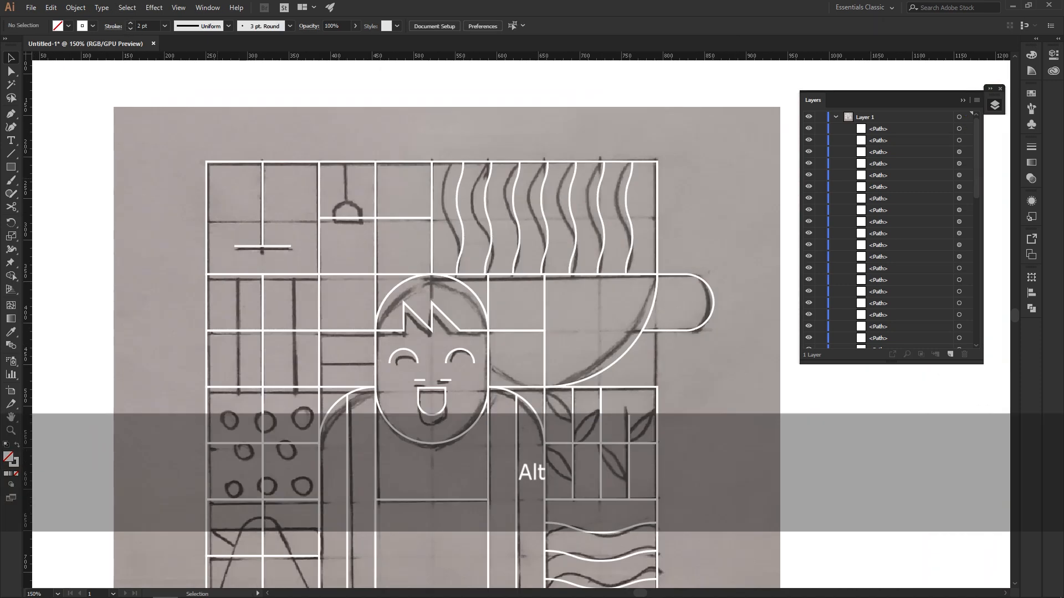
pyautogui.moveTo(351, 189); pyautogui.dragTo(284, 194)
pyautogui.scroll(1, 283, 194)
pyautogui.scroll(1, 283, 194)
pyautogui.click(294, 251)
pyautogui.keyDown('shift'); pyautogui.click(332, 233); pyautogui.keyUp('shift')
pyautogui.hotkey('shift', 'm')
pyautogui.keyDown('alt'); pyautogui.click(277, 251); pyautogui.keyUp('alt')
pyautogui.press('v')
# Draw a horizontal line one cell wide and place it halfway down the lower cell directly left of the face.
pyautogui.moveTo(327, 421); pyautogui.dragTo(272, 282)
pyautogui.press('p')
pyautogui.click(277, 404)
pyautogui.click(391, 404)
pyautogui.moveTo(390, 405)
pyautogui.mouseDown()
pyautogui.moveTo(421, 319)
pyautogui.moveTo(363, 311)
pyautogui.moveTo(434, 373)
pyautogui.moveTo(518, 350)
pyautogui.mouseUp()
pyautogui.press('v')
# Draw a full-height vertical line half a cell inside the two-by-two block below the upper-left square, and copy it one cell to the right.
pyautogui.press('p')
pyautogui.click(295, 204)
pyautogui.keyDown('shift'); pyautogui.click(295, 429); pyautogui.keyUp('shift')
pyautogui.press('c')
pyautogui.click(327, 388)
pyautogui.click(637, 321)
pyautogui.press('v')
pyautogui.click(332, 360)
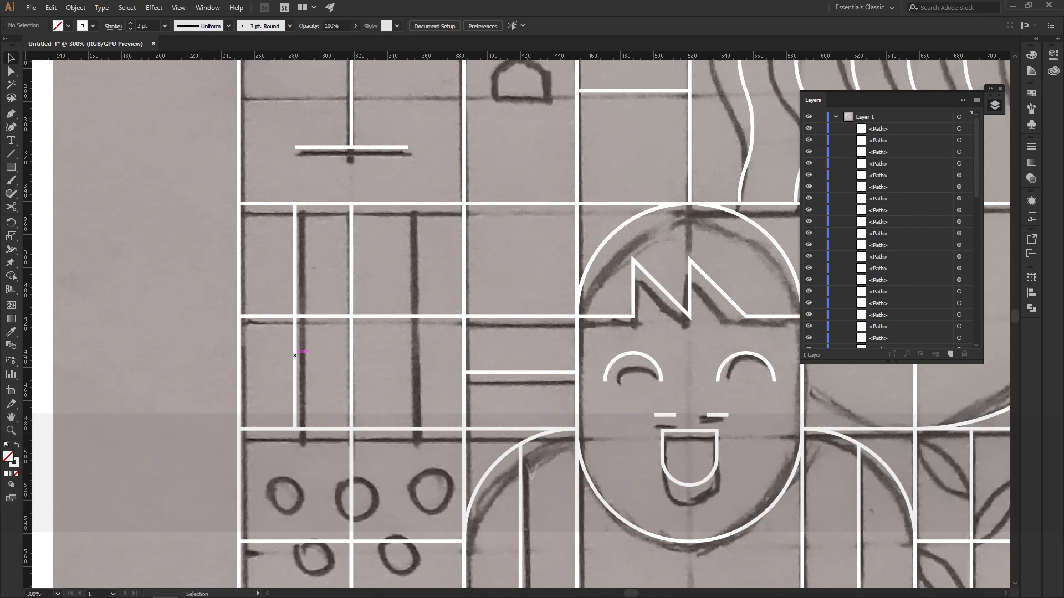
pyautogui.moveTo(295, 355); pyautogui.dragTo(408, 315)
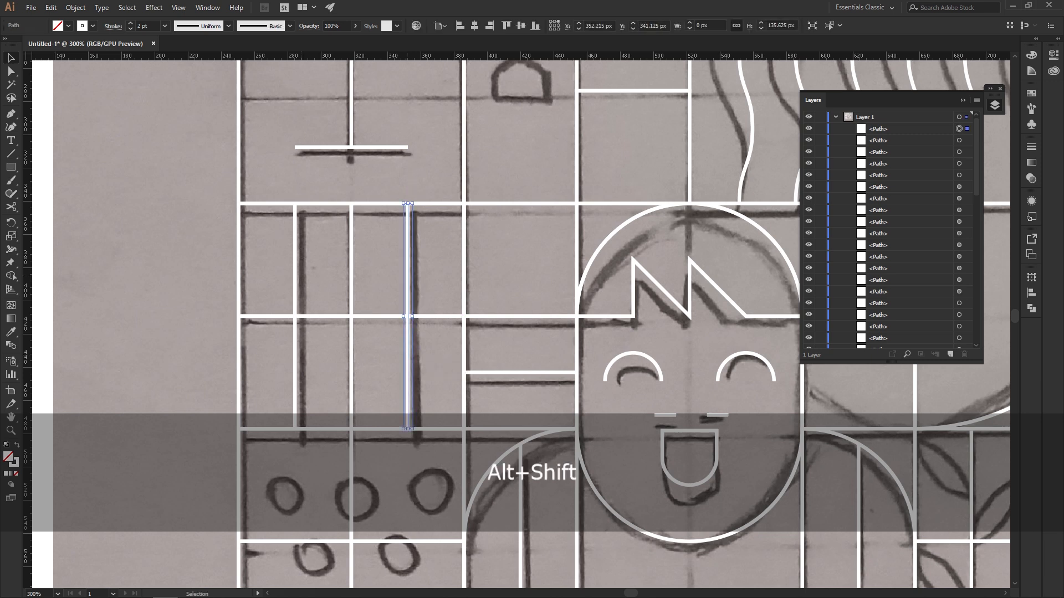
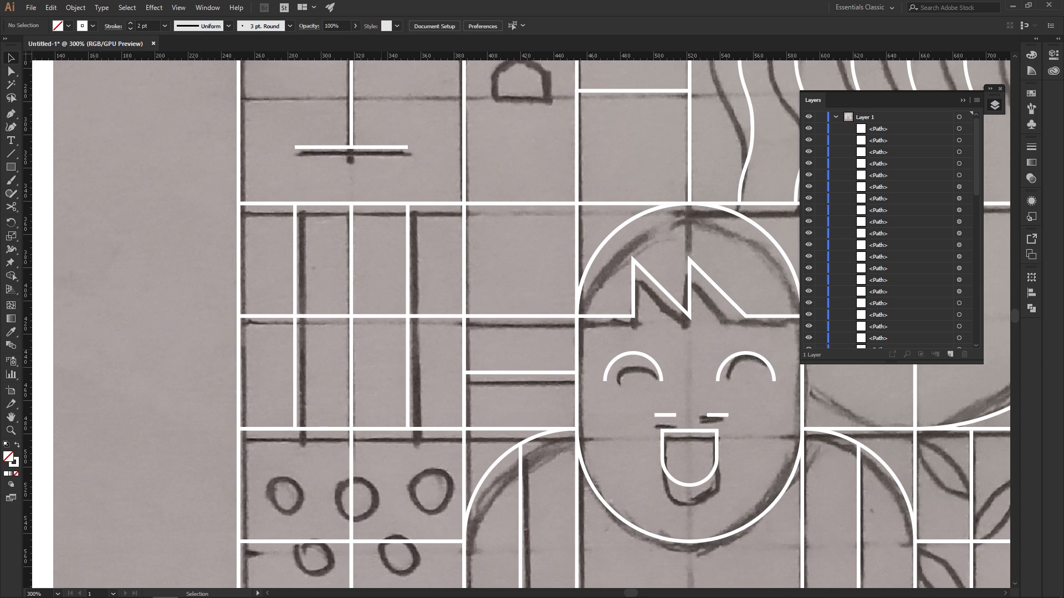
# Merge grid cells in the two-by-two block with Shape Builder and place a vertical line along the block's middle.
pyautogui.moveTo(383, 316); pyautogui.dragTo(384, 344)
pyautogui.hotkey('ctrl', 'z')
pyautogui.moveTo(332, 297); pyautogui.dragTo(374, 338)
pyautogui.hotkey('shift', 'm')
pyautogui.moveTo(327, 288); pyautogui.dragTo(382, 349)
pyautogui.press('v')
pyautogui.click(407, 300)
pyautogui.hotkey('ctrl', 'z')
pyautogui.moveTo(408, 300); pyautogui.dragTo(351, 300)
# Draw the hanging lamp in the tall cell as a vertical cord and a small rectangle for the shade.
pyautogui.scroll(1, 521, 111)
pyautogui.moveTo(521, 111); pyautogui.dragTo(325, 279)
pyautogui.press('p')
pyautogui.click(322, 102)
pyautogui.keyDown('shift'); pyautogui.click(326, 177); pyautogui.keyUp('shift')
pyautogui.moveTo(382, 199); pyautogui.dragTo(425, 264)
pyautogui.click(425, 265)
pyautogui.press('m')
pyautogui.moveTo(439, 318)
pyautogui.mouseDown()
pyautogui.moveTo(365, 242)
pyautogui.moveTo(424, 300)
pyautogui.mouseUp()
pyautogui.press('v')
pyautogui.click(431, 251)
pyautogui.keyDown('shift'); pyautogui.click(374, 251); pyautogui.keyUp('shift')
pyautogui.moveTo(403, 242); pyautogui.dragTo(365, 242)
# Draw a square about 34 px wide over the lower-row sketched leaf in the plant panel's third column.
pyautogui.scroll(-2, 420, 134)
pyautogui.moveTo(420, 133); pyautogui.dragTo(233, 139)
pyautogui.moveTo(588, 505); pyautogui.dragTo(499, 207)
pyautogui.scroll(2, 499, 207)
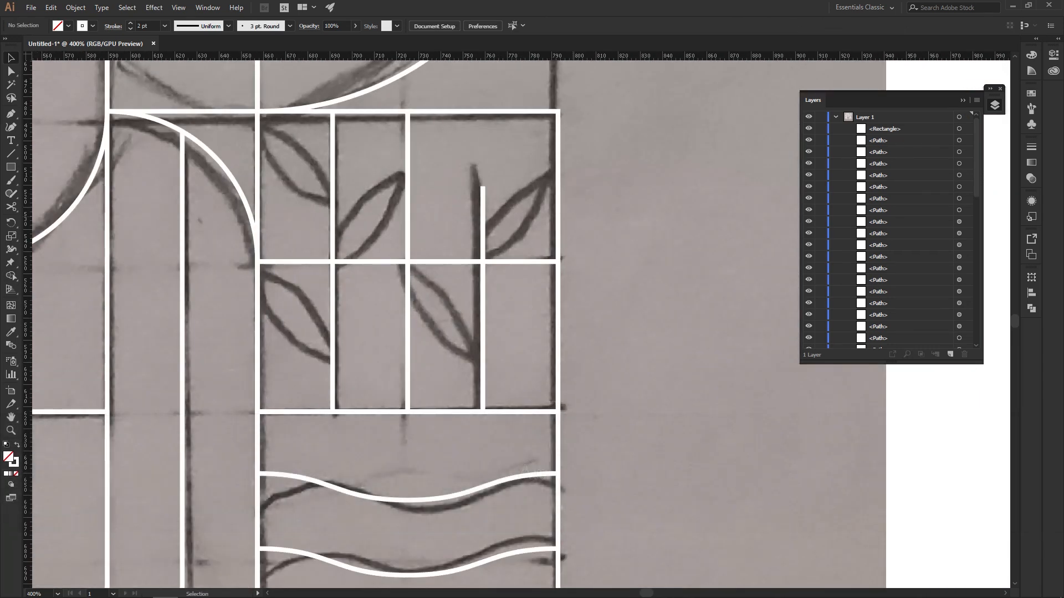
pyautogui.moveTo(500, 222); pyautogui.dragTo(503, 256)
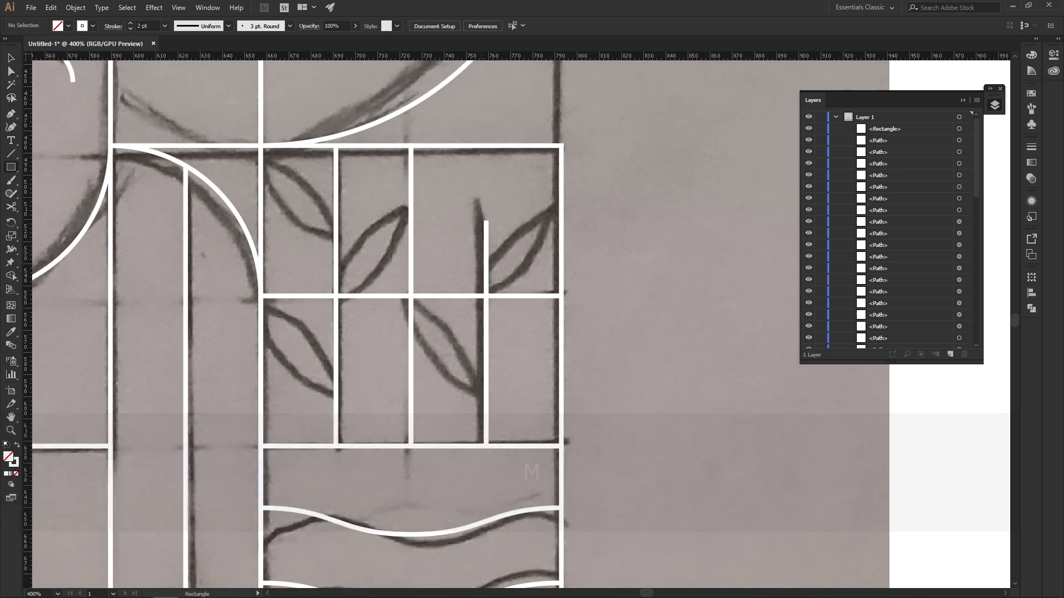
pyautogui.press('space')
pyautogui.moveTo(487, 250); pyautogui.dragTo(538, 282)
pyautogui.moveTo(467, 311)
pyautogui.mouseDown()
pyautogui.moveTo(453, 249)
pyautogui.moveTo(489, 308)
pyautogui.mouseUp()
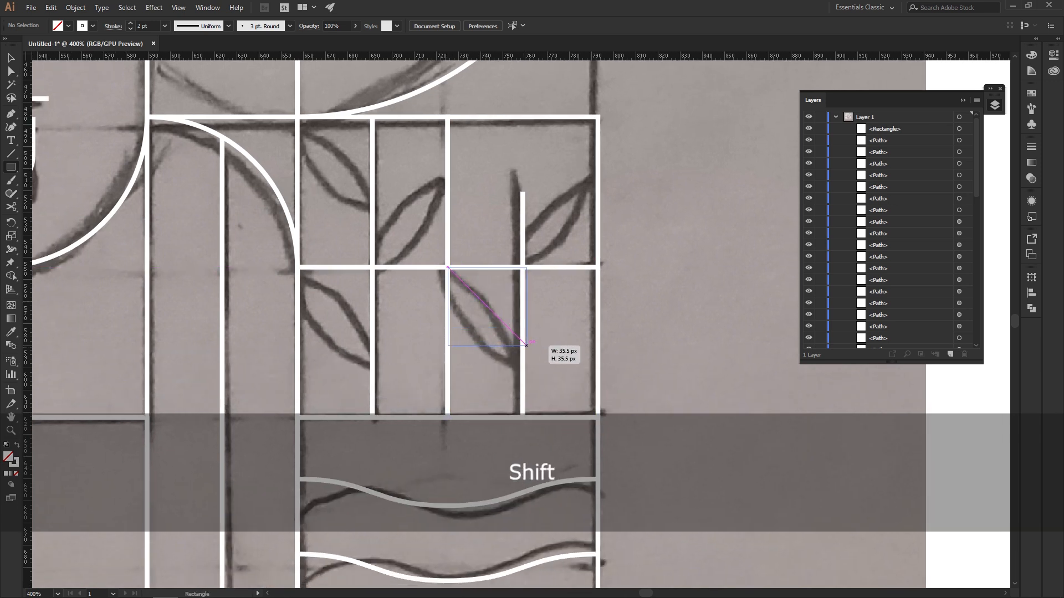
pyautogui.moveTo(522, 341); pyautogui.dragTo(522, 342)
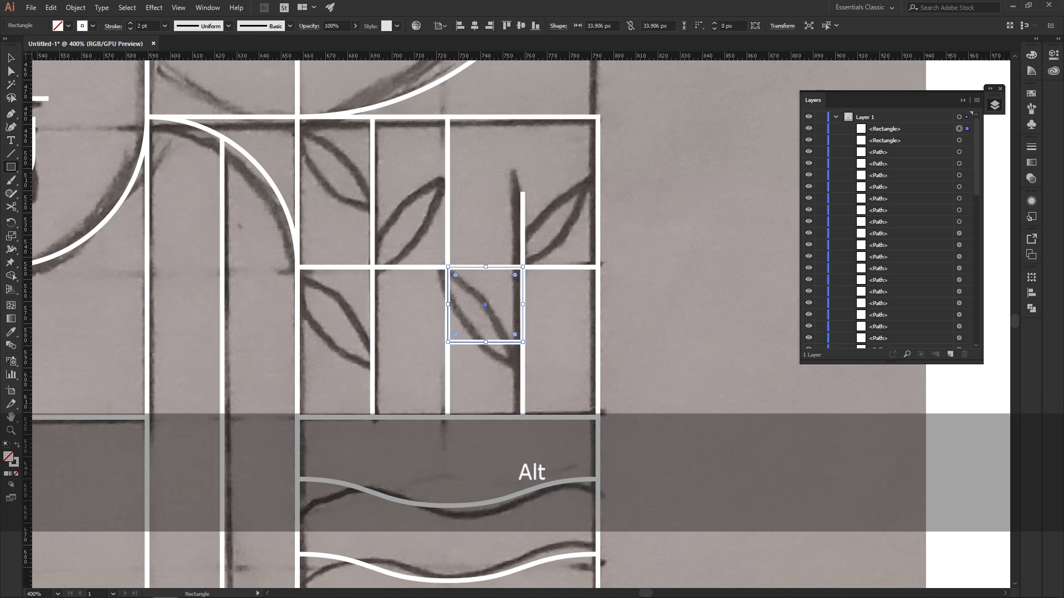
pyautogui.press('v')
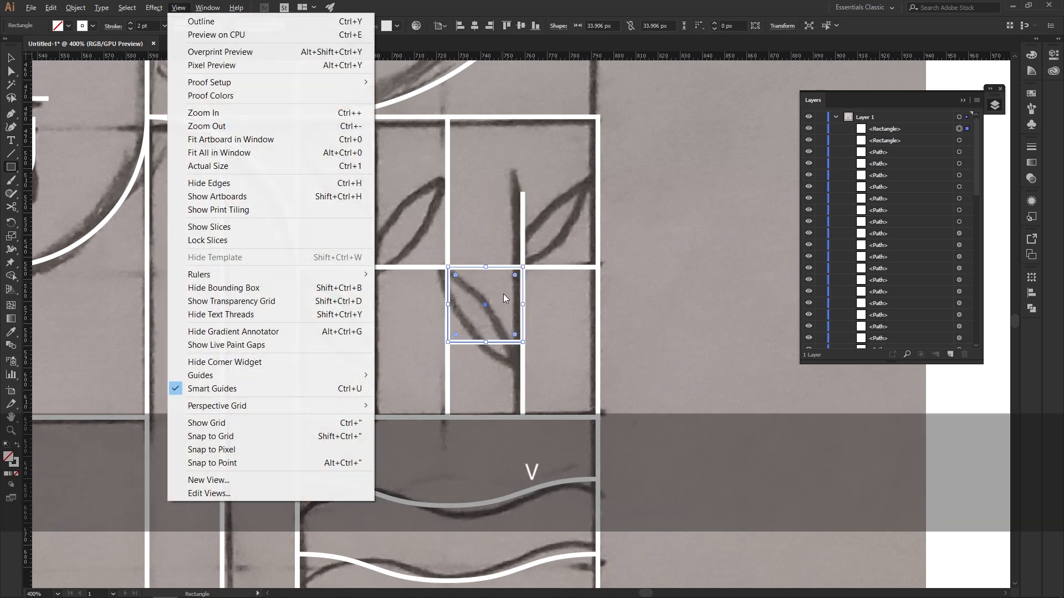
pyautogui.click(684, 178)
pyautogui.write('v')
pyautogui.click(549, 331)
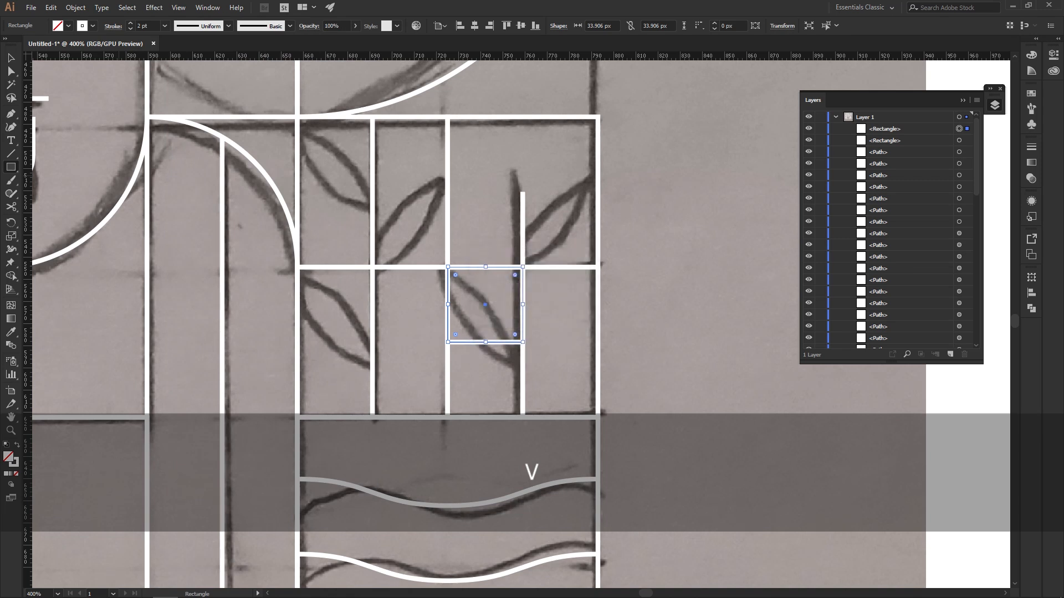
# Fully round the square's top-right and bottom-left corners to form a leaf.
pyautogui.scroll(1, 519, 284)
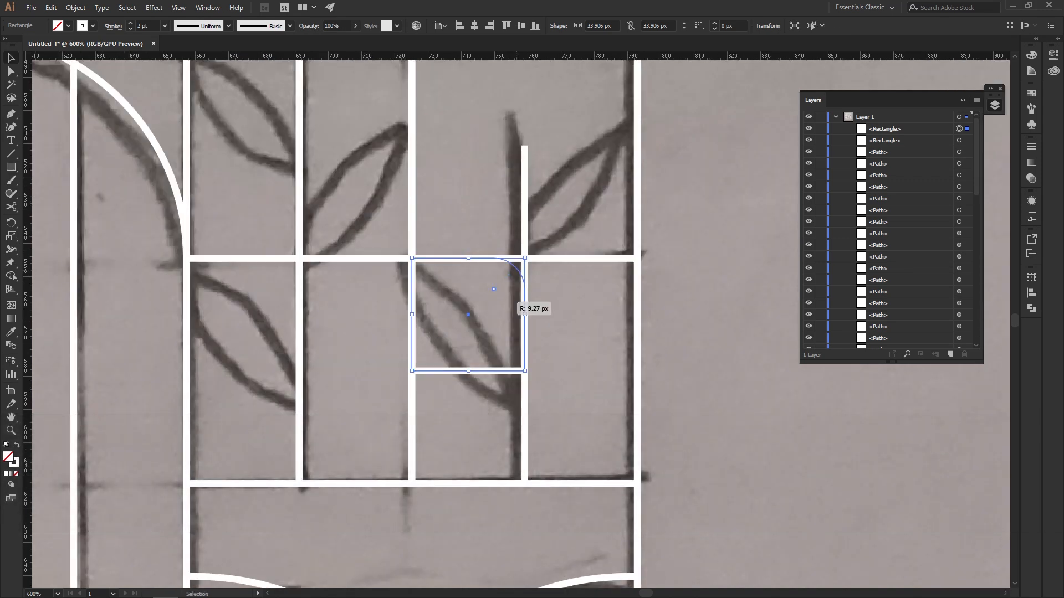
pyautogui.moveTo(448, 334); pyautogui.dragTo(399, 394)
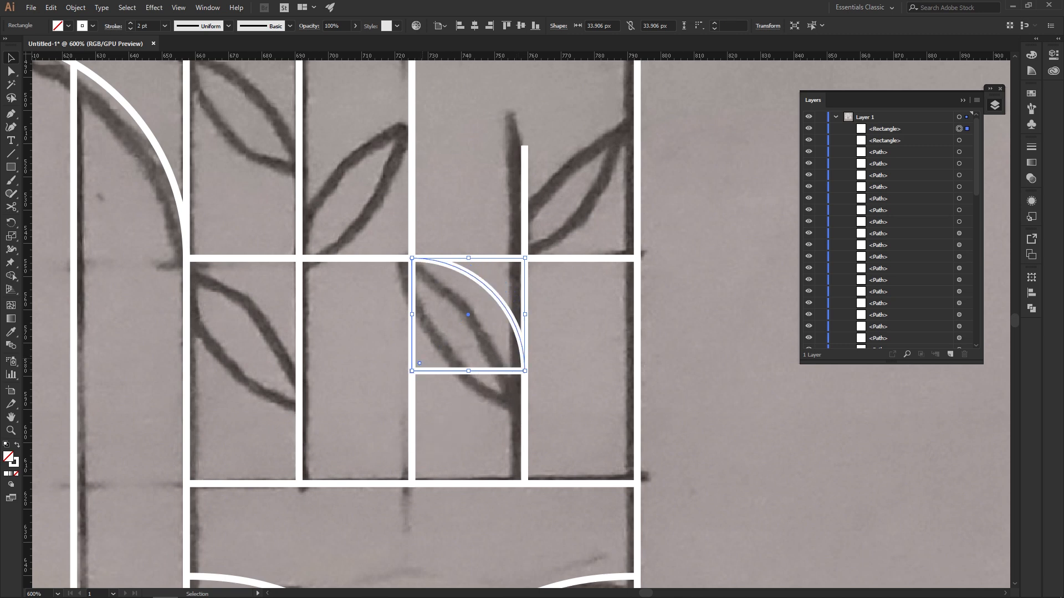
pyautogui.moveTo(526, 298); pyautogui.dragTo(664, 164)
pyautogui.press('v')
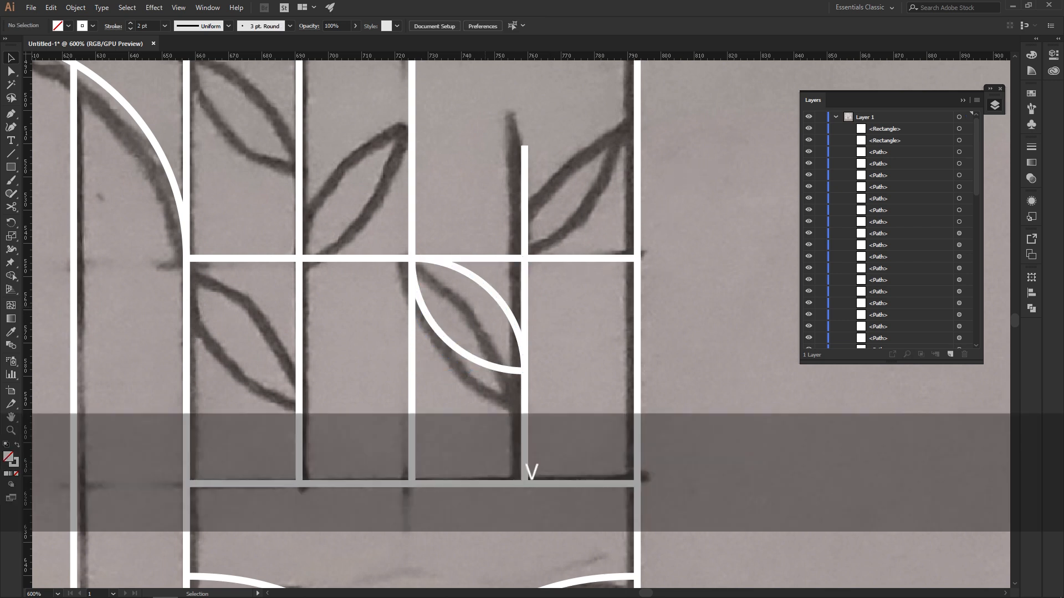
# Draw a second 34 px square over the lower leaf in the first column and round its top-right and bottom-left corners to 33.9 px.
pyautogui.press('space')
pyautogui.moveTo(521, 322); pyautogui.dragTo(656, 332)
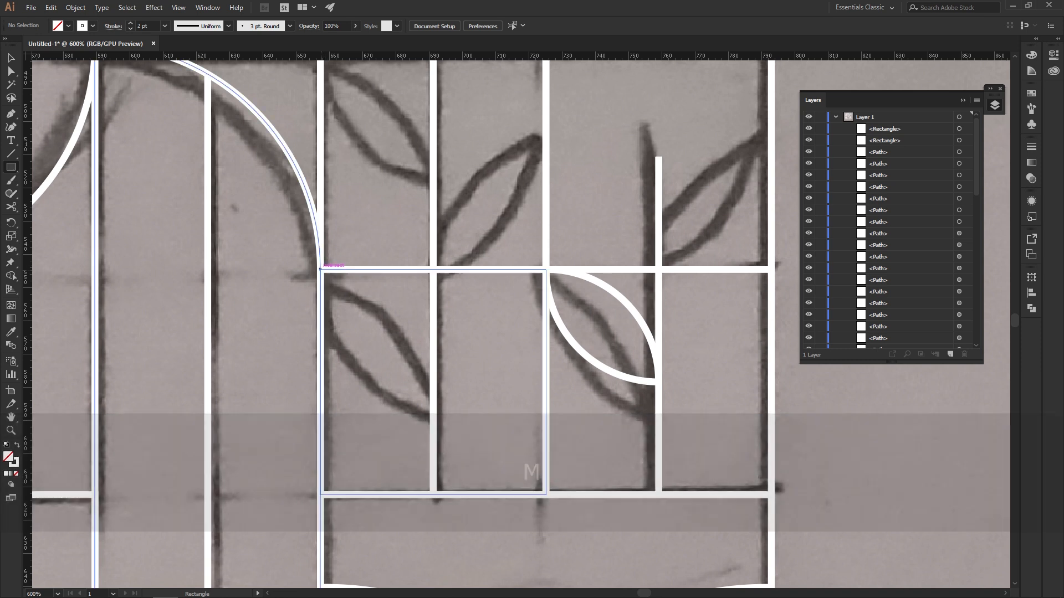
pyautogui.moveTo(321, 270); pyautogui.dragTo(433, 348)
pyautogui.press('v')
pyautogui.click(370, 382)
pyautogui.press('a')
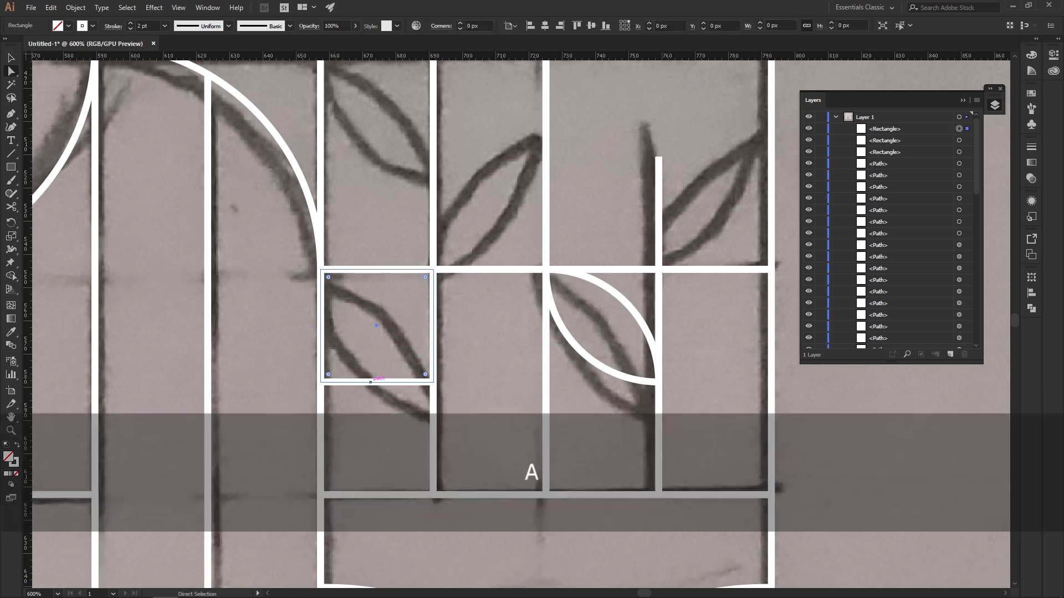
pyautogui.moveTo(328, 374); pyautogui.dragTo(503, 228)
pyautogui.moveTo(429, 305); pyautogui.dragTo(332, 451)
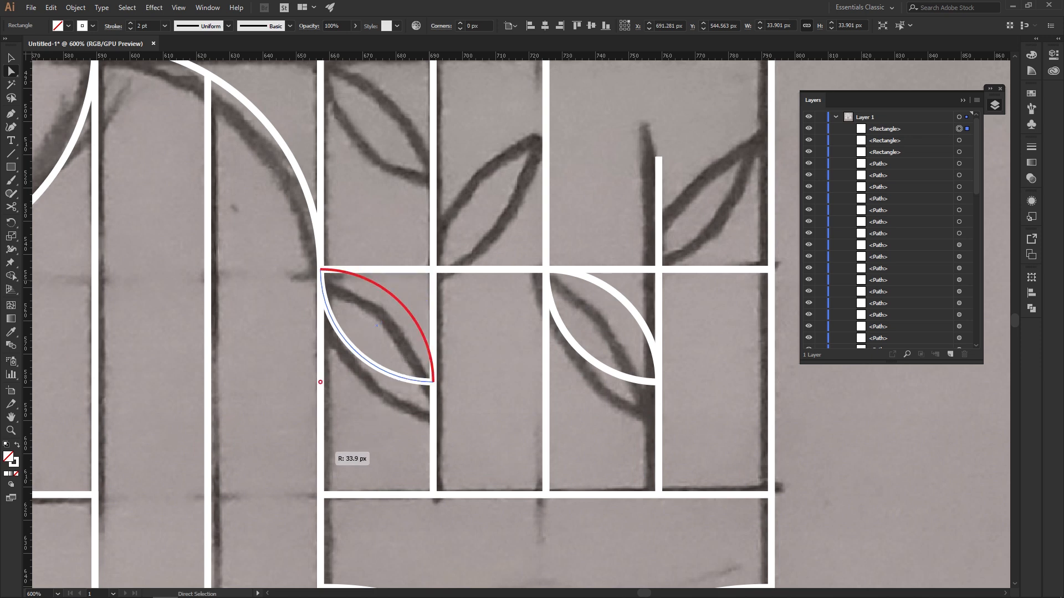
pyautogui.press('v')
pyautogui.click(488, 333)
# Place a copy of the leaf over the sketched upper leaf in the plant panel's first column.
pyautogui.press('space')
pyautogui.moveTo(488, 332); pyautogui.dragTo(466, 388)
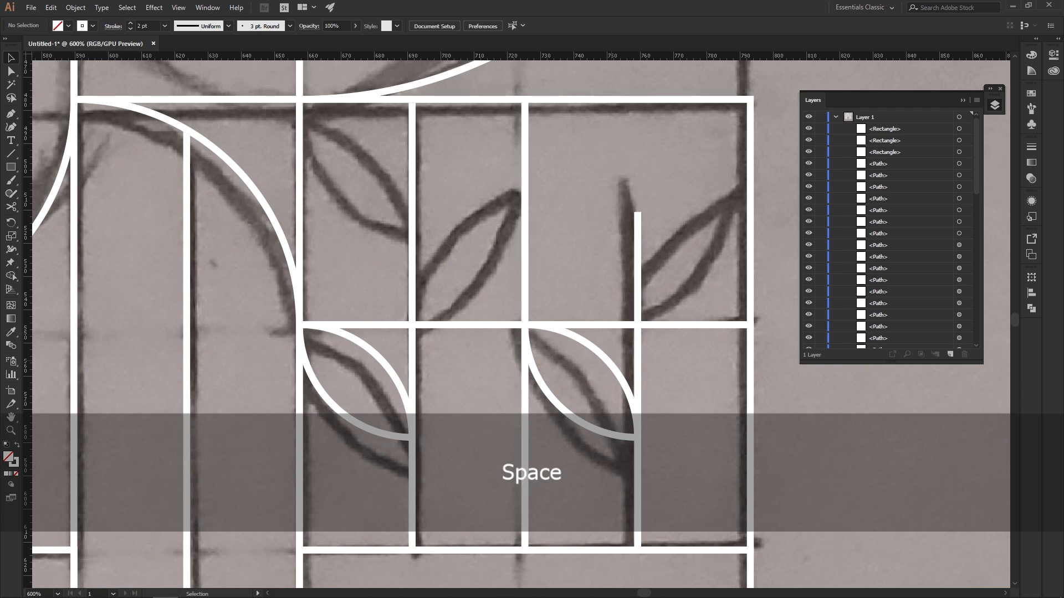
pyautogui.moveTo(355, 380); pyautogui.dragTo(151, 114)
pyautogui.press('space')
pyautogui.click(161, 164)
pyautogui.scroll(3, 161, 167)
pyautogui.hscroll(-4, 161, 166)
# Duplicate the leaf in place and reflect the copy so it leans the opposite way.
pyautogui.hotkey('ctrl', 'c')
pyautogui.hotkey('ctrl', 'f')
pyautogui.rightClick(231, 184)
pyautogui.moveTo(332, 359)
pyautogui.click(397, 403)
pyautogui.click(535, 375)
# Place the mirrored leaf and a copy of it over the sketched upper-row leaves in the second and fourth columns.
pyautogui.click(310, 166)
pyautogui.moveTo(256, 138); pyautogui.dragTo(593, 281)
pyautogui.click(344, 244)
pyautogui.click(582, 288)
pyautogui.press('space')
pyautogui.moveTo(585, 283); pyautogui.dragTo(755, 238)
# Merge the four grid squares behind the plant leaves into one large square with Shape Builder.
pyautogui.scroll(-1, 755, 237)
pyautogui.hotkey('ctrl', 'z')
pyautogui.keyDown('shift'); pyautogui.click(451, 133); pyautogui.keyUp('shift')
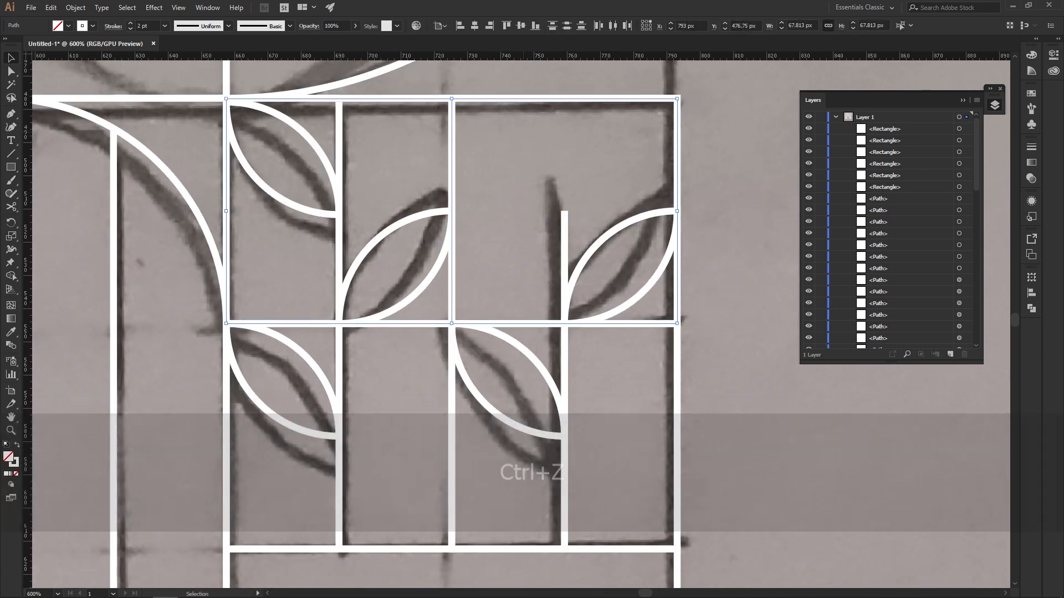
pyautogui.keyDown('shift'); pyautogui.click(516, 549); pyautogui.keyUp('shift')
pyautogui.keyDown('shift'); pyautogui.click(410, 549); pyautogui.keyUp('shift')
pyautogui.hotkey('shift', 'm')
pyautogui.moveTo(396, 443)
pyautogui.mouseDown()
pyautogui.moveTo(516, 221)
pyautogui.moveTo(554, 266)
pyautogui.mouseUp()
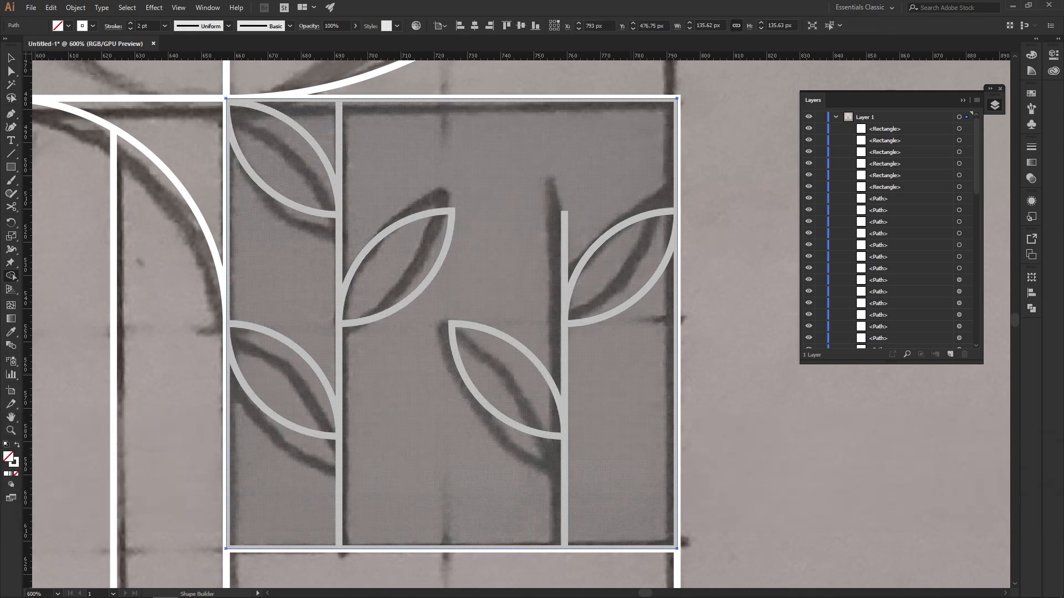
pyautogui.press('v')
pyautogui.click(723, 360)
# Examine the whole line drawing with the scan toggled off and on.
pyautogui.scroll(-3, 723, 360)
pyautogui.press('space')
pyautogui.moveTo(723, 360); pyautogui.dragTo(720, 163)
pyautogui.scroll(-10, 875, 277)
pyautogui.scroll(-1, 761, 330)
pyautogui.click(808, 343)
pyautogui.click(808, 343)
pyautogui.scroll(-3, 712, 285)
pyautogui.moveTo(712, 285); pyautogui.dragTo(525, 289)
# Switch the canvas to CPU preview and back to GPU preview.
pyautogui.click(178, 7)
pyautogui.click(218, 35)
pyautogui.scroll(-8, 520, 325)
pyautogui.scroll(7, 532, 324)
pyautogui.press('space')
pyautogui.scroll(2, 545, 145)
pyautogui.press('space')
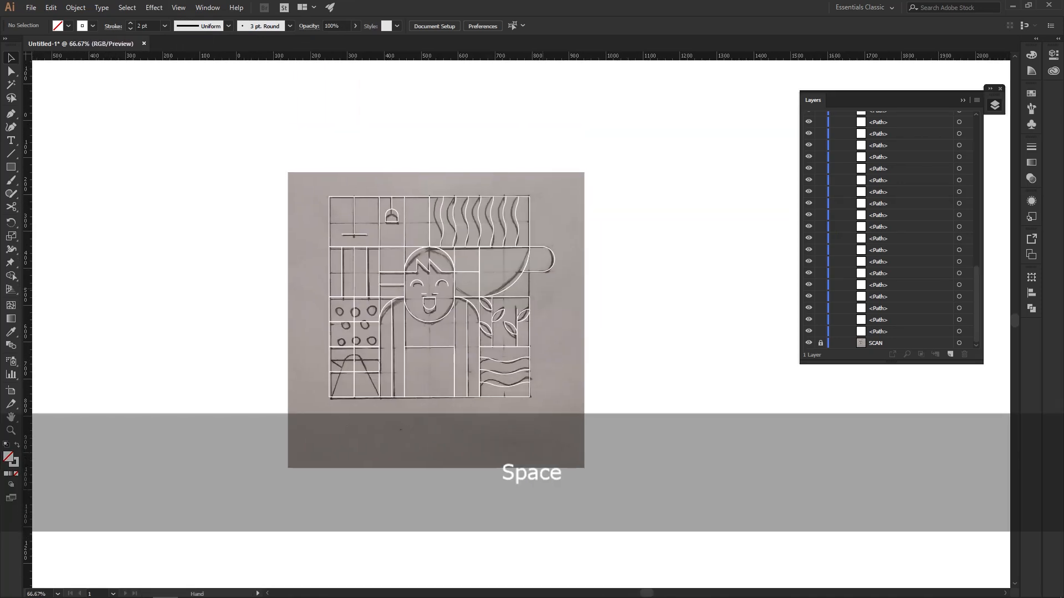
pyautogui.click(178, 8)
pyautogui.click(210, 34)
pyautogui.scroll(-8, 522, 345)
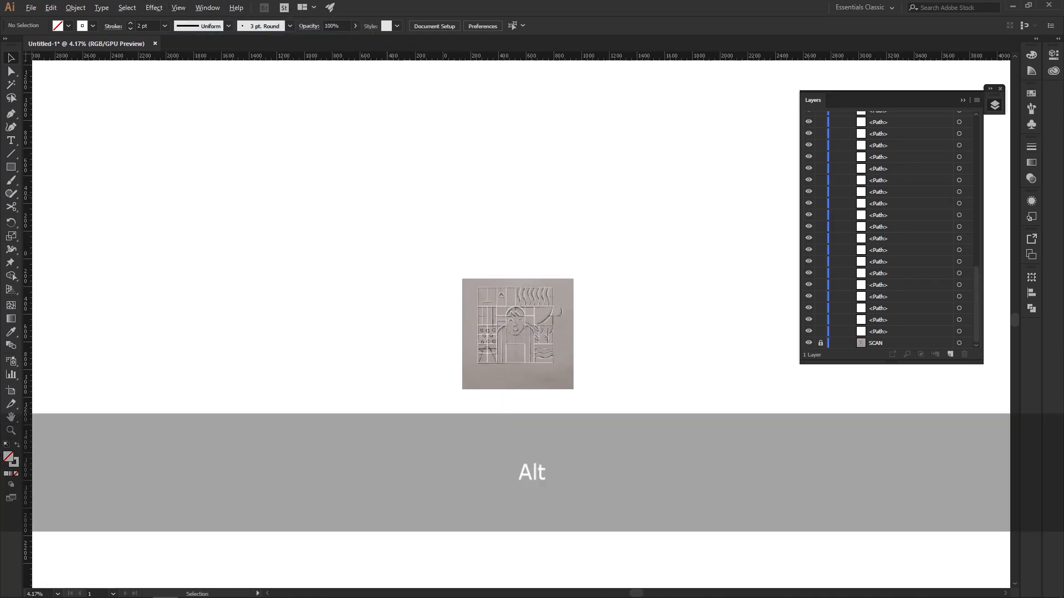
# Draw a square about 1006 px wide around the artwork with a black fill and no stroke.
pyautogui.scroll(5, 534, 355)
pyautogui.moveTo(500, 178); pyautogui.dragTo(515, 262)
pyautogui.press('m')
pyautogui.scroll(-1, 275, 71)
pyautogui.scroll(1, 265, 75)
pyautogui.moveTo(208, 86); pyautogui.dragTo(580, 457)
pyautogui.hotkey('shift', 'x')
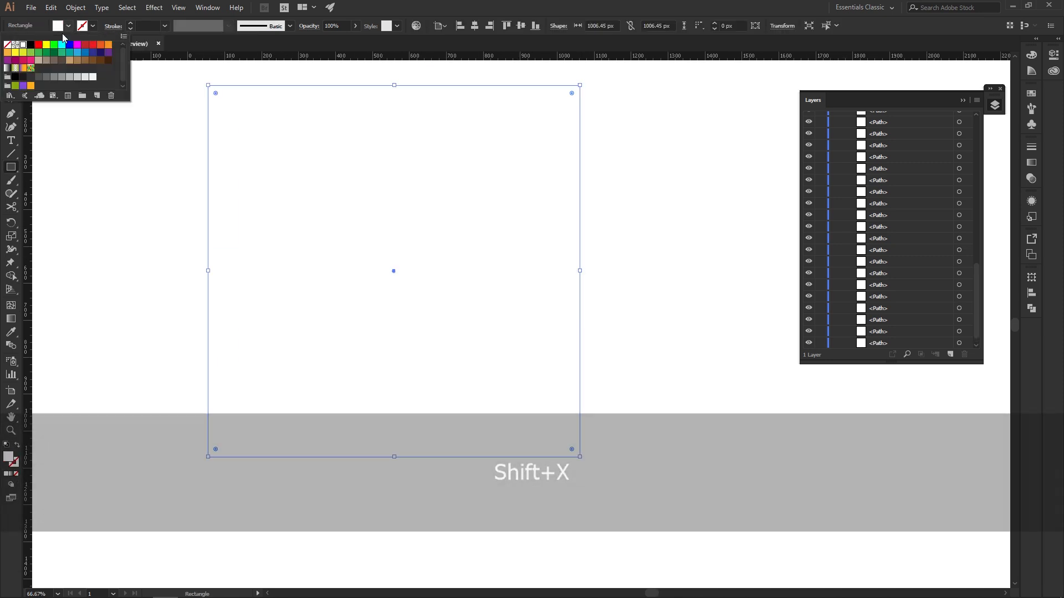
# Send the black square behind everything, lock it and hide the scan.
pyautogui.press('v')
pyautogui.scroll(5, 885, 298)
pyautogui.hotkey('ctrl', 'shift', '[')
pyautogui.scroll(-3, 901, 234)
pyautogui.scroll(-7, 901, 238)
pyautogui.click(820, 343)
pyautogui.click(809, 332)
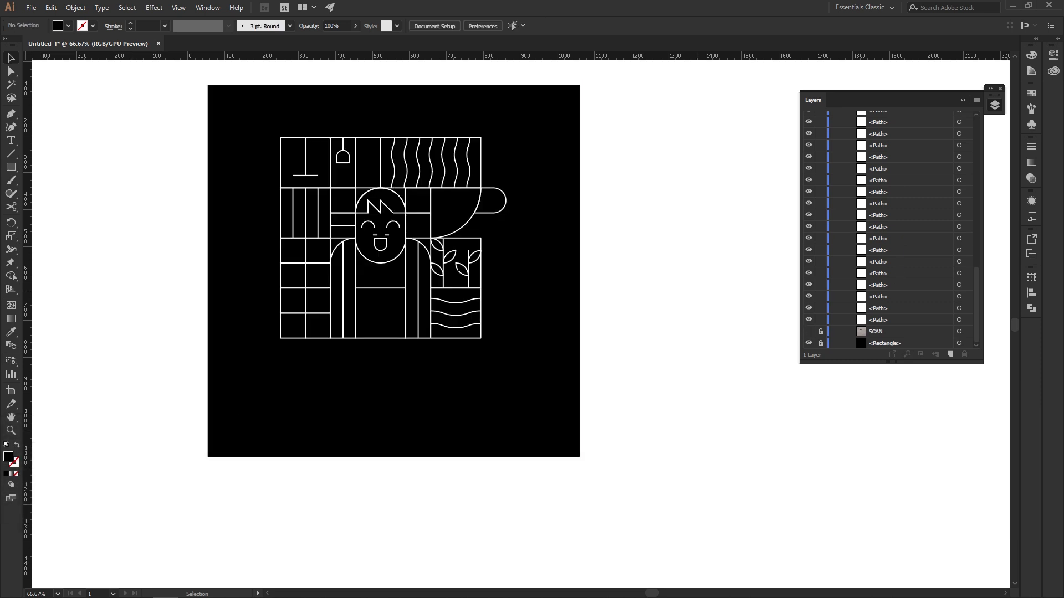
# Show the scan again and draw a small circle with a black outline over the sketched dot pattern beside the body.
pyautogui.scroll(3, 385, 204)
pyautogui.moveTo(417, 257); pyautogui.dragTo(435, 204)
pyautogui.scroll(-2, 435, 204)
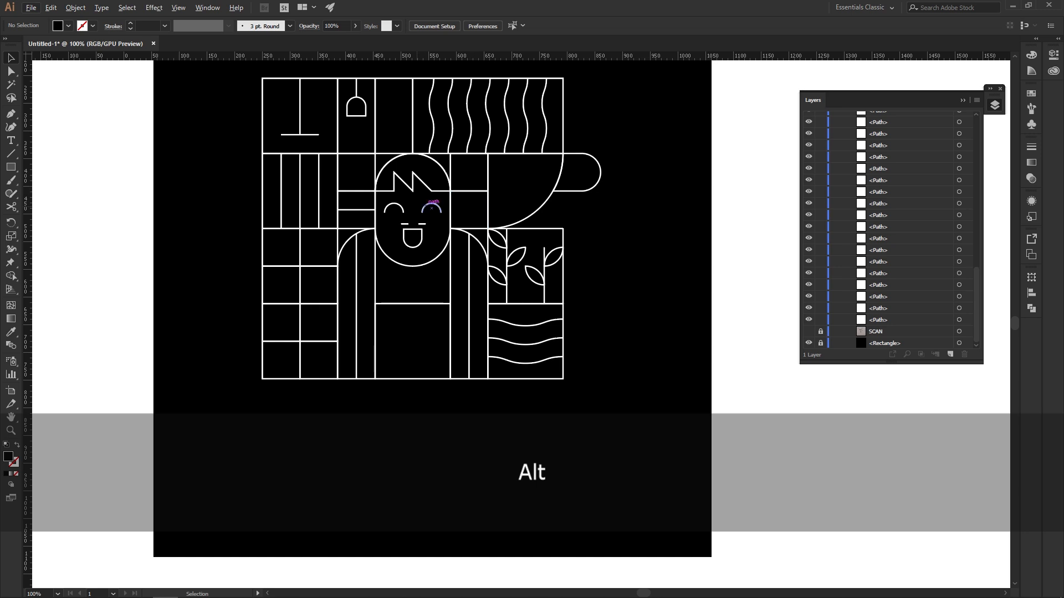
pyautogui.scroll(2, 431, 207)
pyautogui.moveTo(431, 207); pyautogui.dragTo(459, 218)
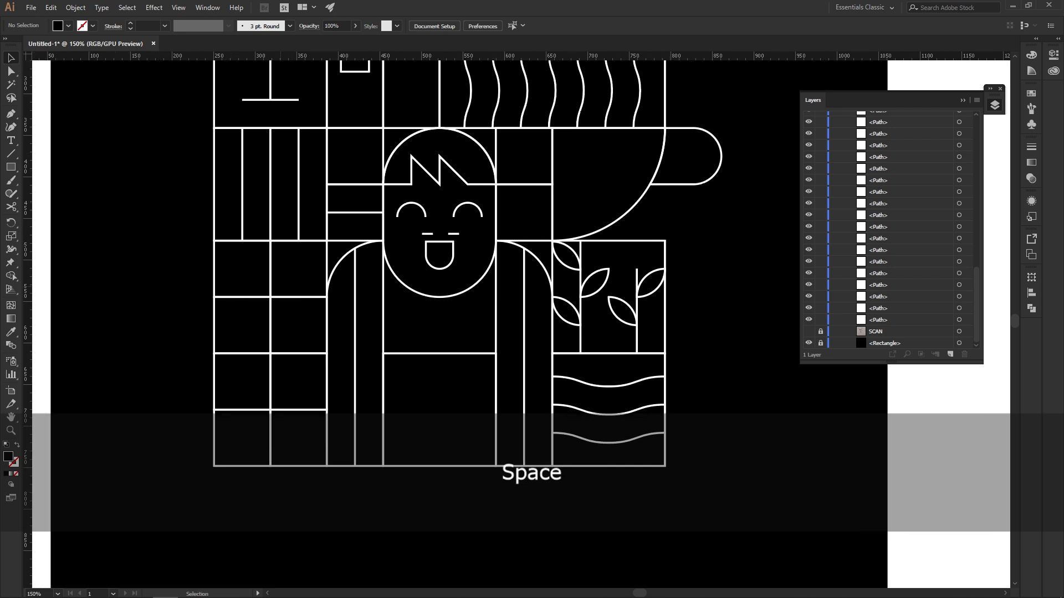
pyautogui.click(808, 331)
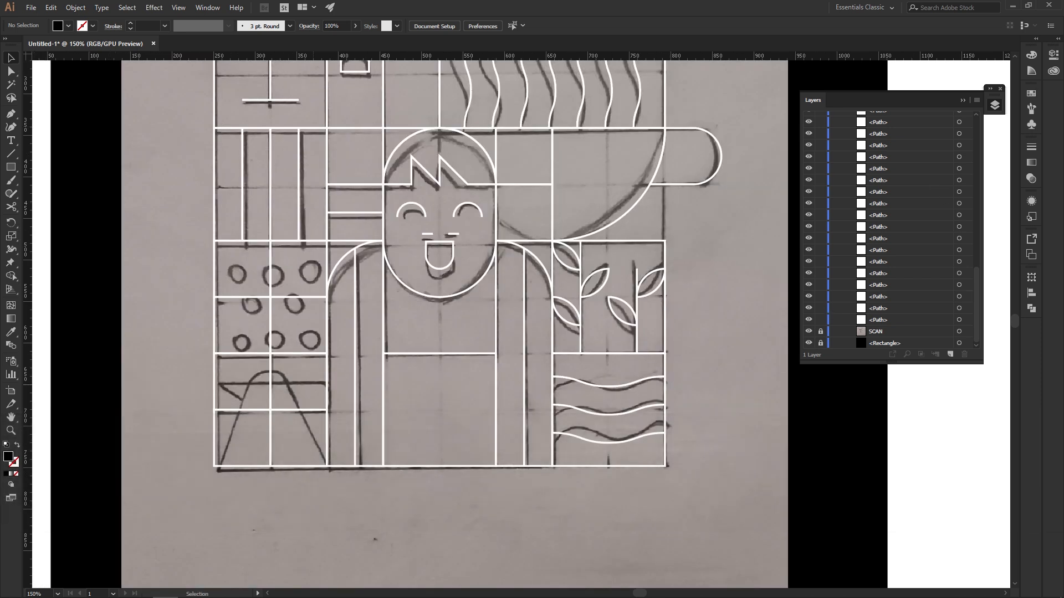
pyautogui.scroll(1, 267, 393)
pyautogui.scroll(1, 267, 393)
pyautogui.moveTo(275, 262); pyautogui.dragTo(269, 316)
pyautogui.press('l')
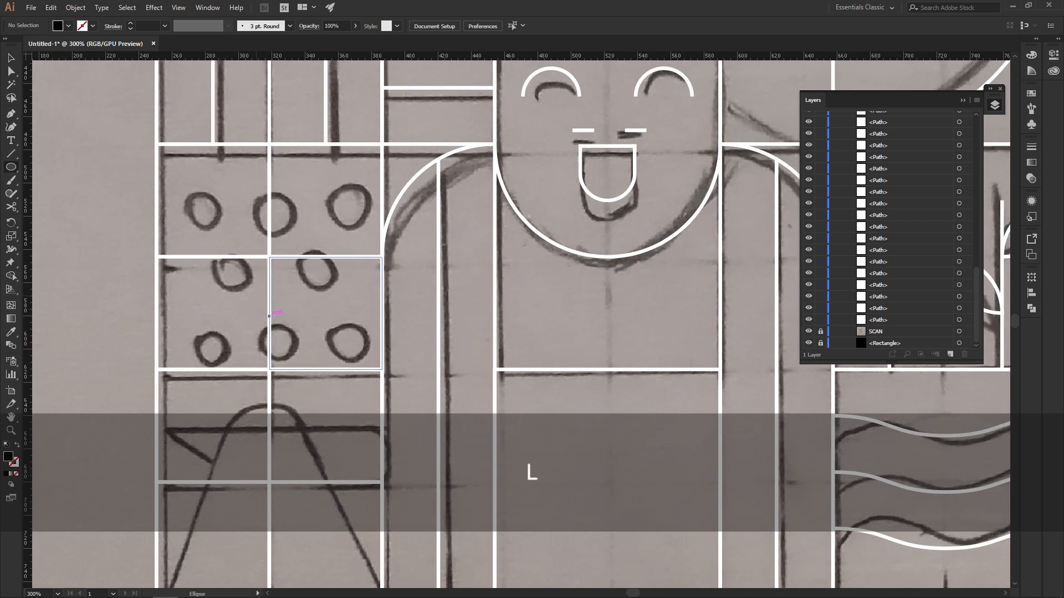
pyautogui.scroll(1, 271, 257)
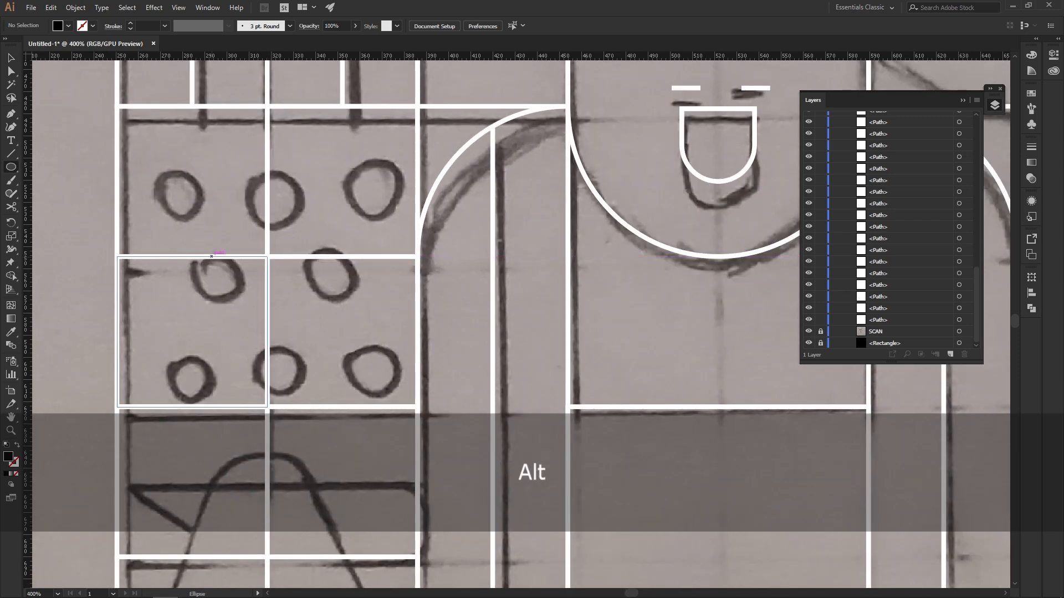
pyautogui.moveTo(211, 256)
pyautogui.mouseDown()
pyautogui.moveTo(253, 298)
pyautogui.moveTo(364, 352)
pyautogui.moveTo(357, 309)
pyautogui.moveTo(360, 328)
pyautogui.moveTo(353, 310)
pyautogui.moveTo(323, 311)
pyautogui.moveTo(475, 314)
pyautogui.moveTo(399, 235)
pyautogui.moveTo(377, 235)
pyautogui.mouseUp()
pyautogui.hotkey('shift', 'x')
# Copy the circle into evenly spaced rows of three, two and three dots inside the dot panel.
pyautogui.press('space')
pyautogui.click(182, 332)
pyautogui.moveTo(378, 235); pyautogui.dragTo(281, 235)
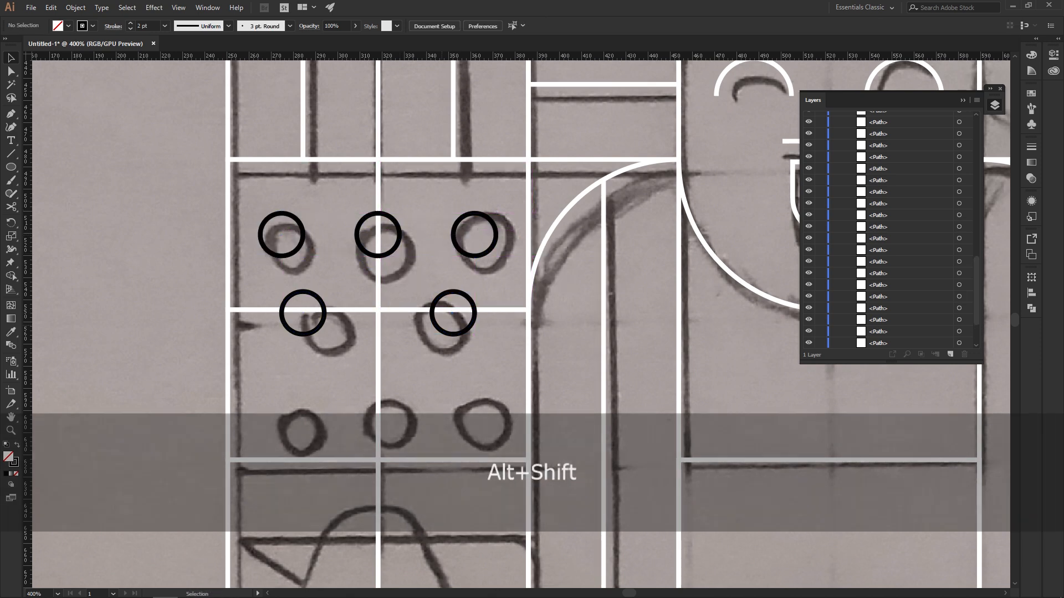
pyautogui.moveTo(453, 313); pyautogui.dragTo(432, 313)
pyautogui.moveTo(351, 312); pyautogui.dragTo(378, 231)
pyautogui.moveTo(244, 111); pyautogui.dragTo(470, 309)
# Merge the four grid squares behind the dots into one large square with Shape Builder.
pyautogui.keyDown('shift'); pyautogui.click(333, 220); pyautogui.keyUp('shift')
pyautogui.keyDown('shift'); pyautogui.click(421, 220); pyautogui.keyUp('shift')
pyautogui.moveTo(357, 197); pyautogui.dragTo(389, 244)
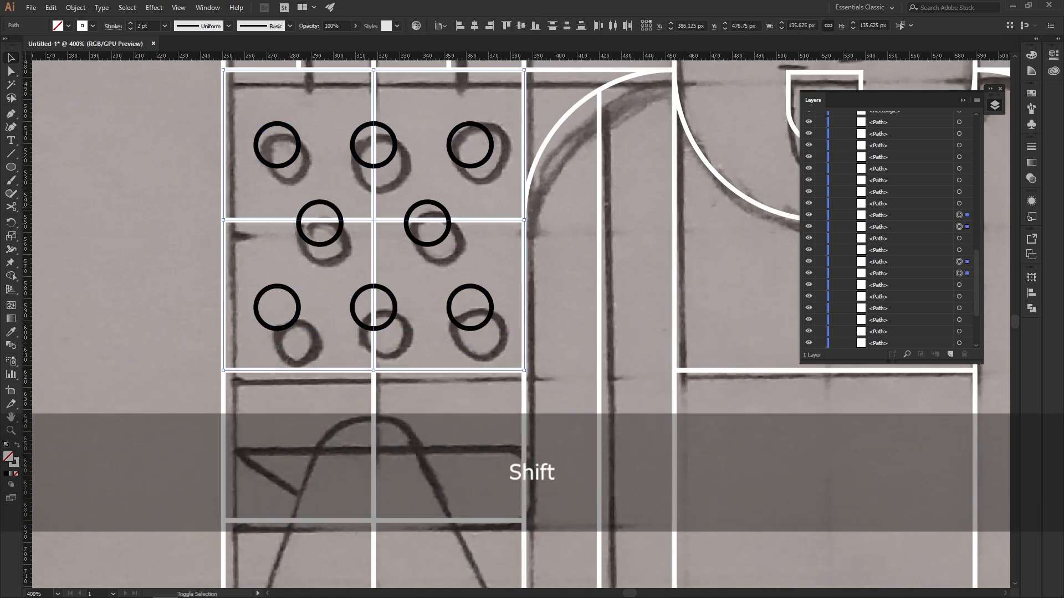
pyautogui.hotkey('shift', 'm')
pyautogui.moveTo(332, 182); pyautogui.dragTo(416, 266)
pyautogui.press('v')
# Give all eight dots the white outline sampled from the grid lines.
pyautogui.moveTo(241, 108); pyautogui.dragTo(507, 352)
pyautogui.press('i')
pyautogui.click(524, 310)
pyautogui.press('x')
pyautogui.press('v')
pyautogui.click(637, 299)
pyautogui.scroll(-3, 897, 292)
pyautogui.press('alt')
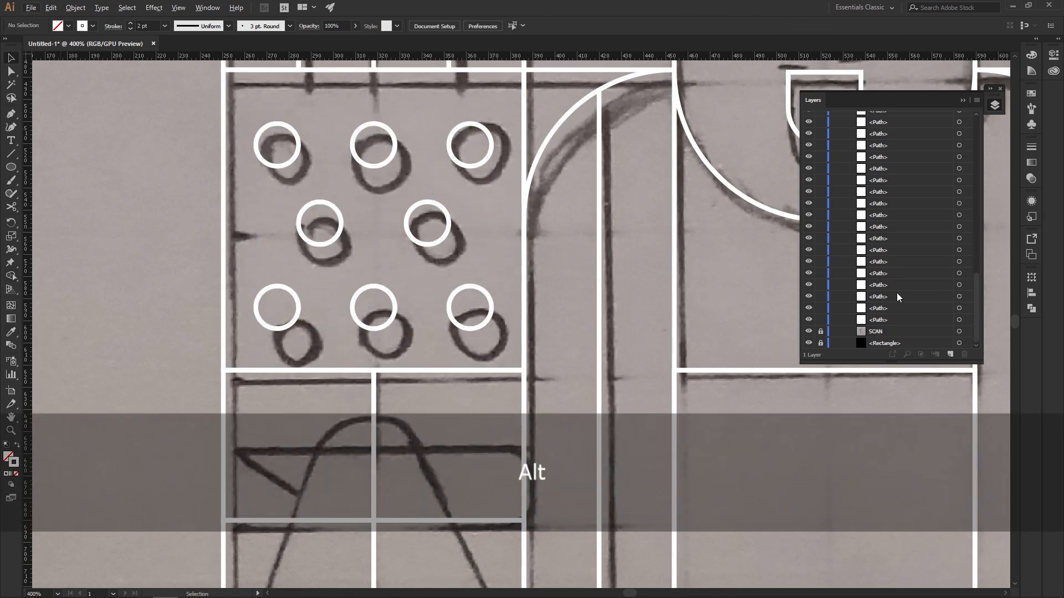
# Check the overall line drawing with the scan hidden, and show the scan again.
pyautogui.click(808, 331)
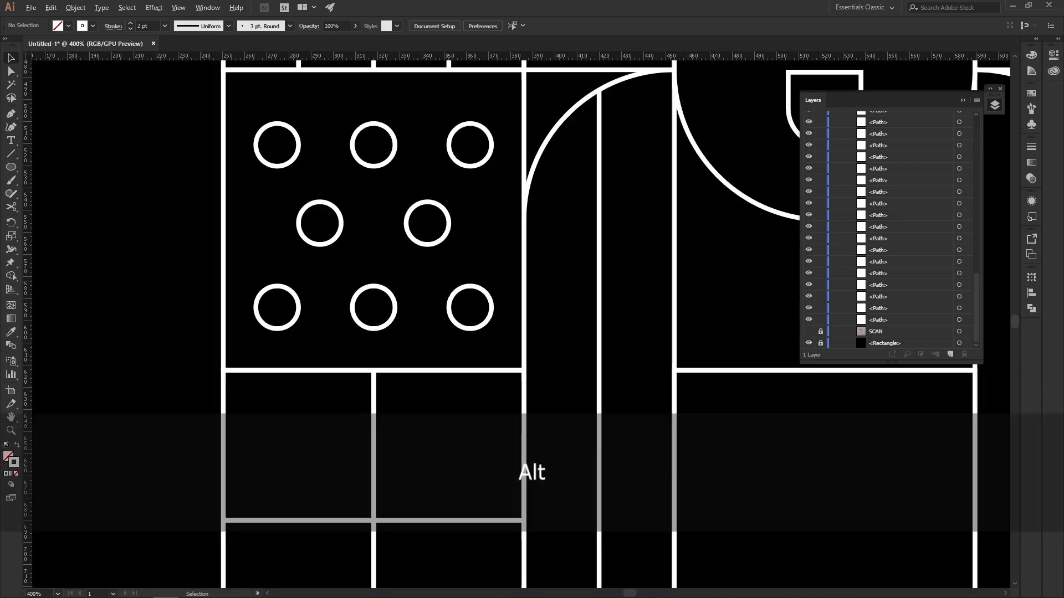
pyautogui.scroll(-4, 569, 261)
pyautogui.press('space')
pyautogui.moveTo(570, 260); pyautogui.dragTo(270, 314)
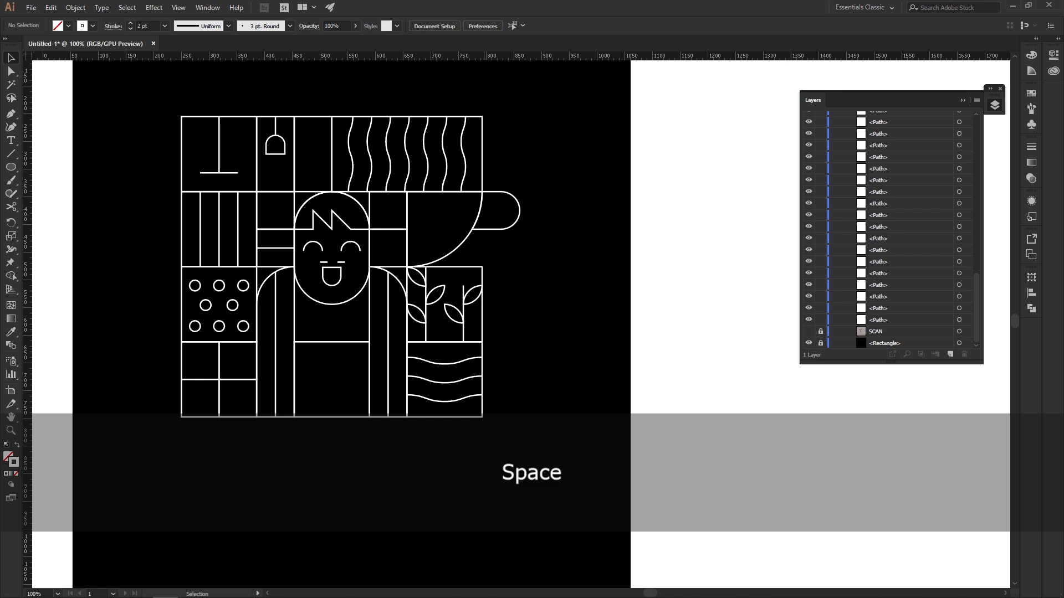
pyautogui.press('alt')
pyautogui.scroll(2, 457, 202)
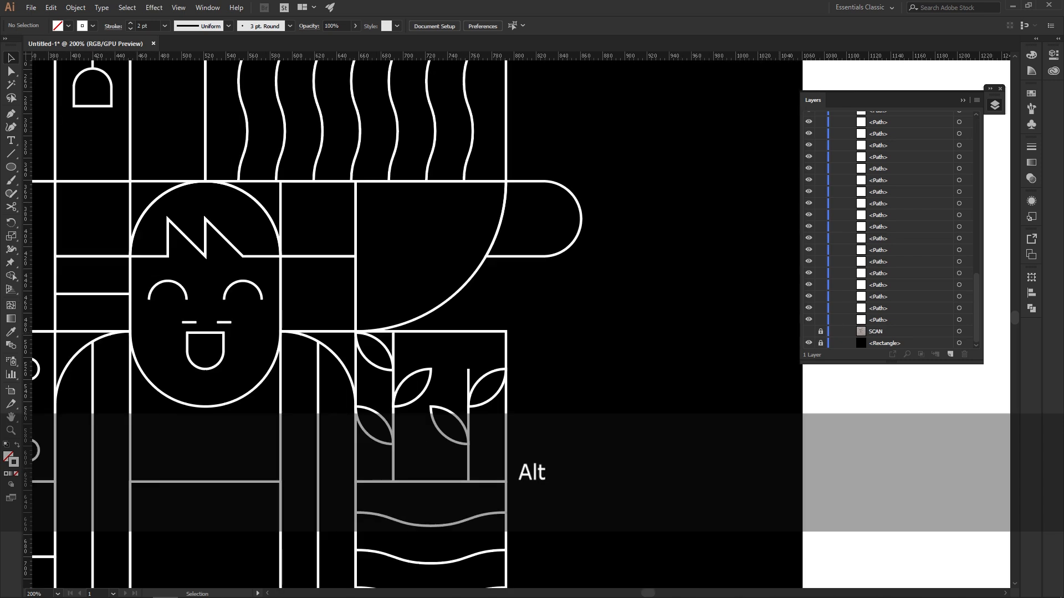
pyautogui.click(808, 332)
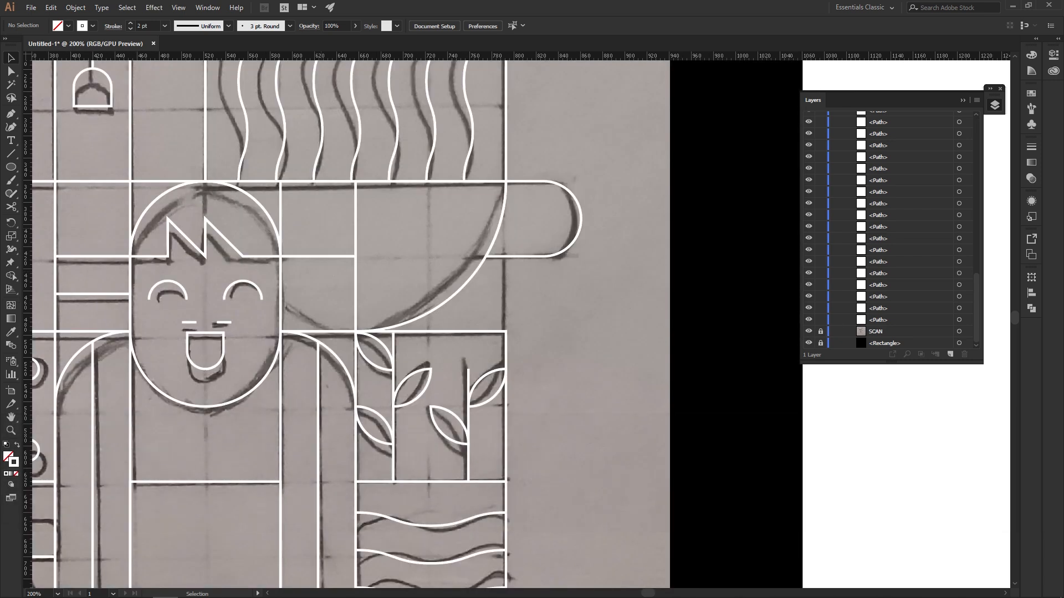
# Draw a rectangle over the right half of the head, from the crown down to the shoulder line.
pyautogui.press('space')
pyautogui.moveTo(328, 311); pyautogui.dragTo(353, 328)
pyautogui.moveTo(317, 258); pyautogui.dragTo(356, 243)
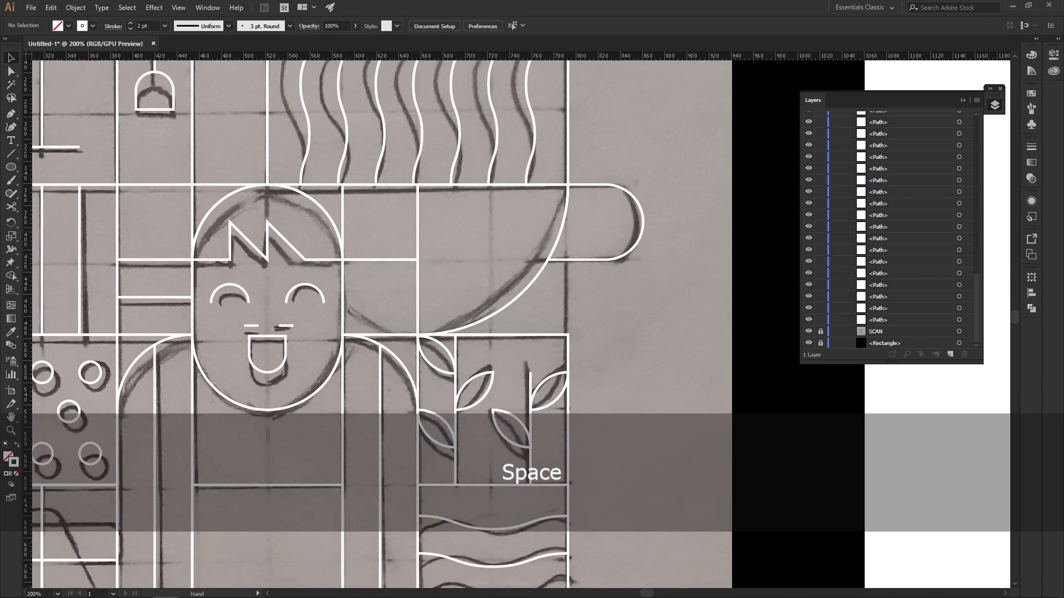
pyautogui.press('alt')
pyautogui.scroll(1, 356, 243)
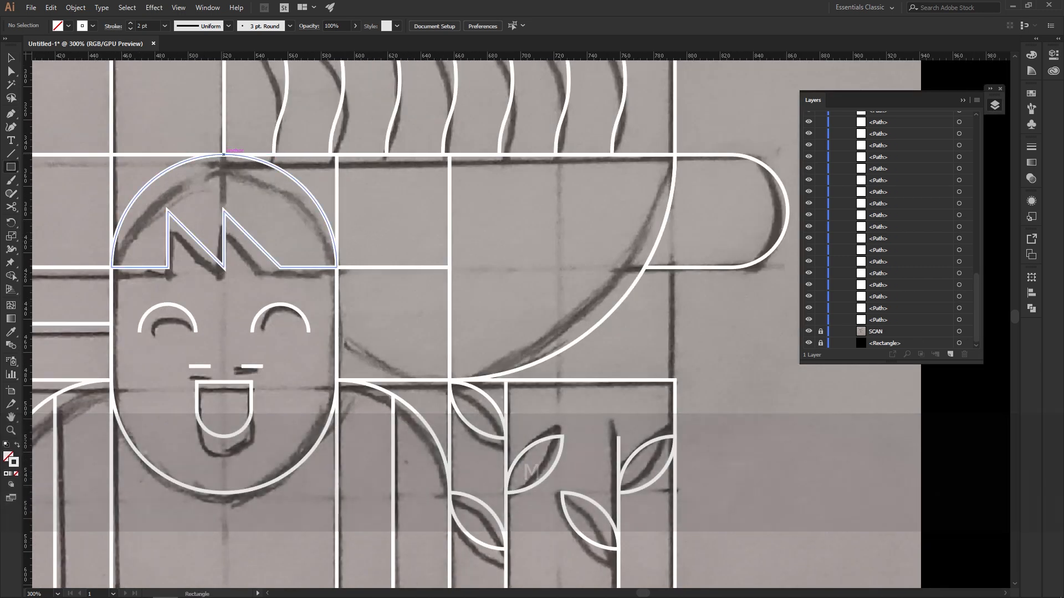
pyautogui.moveTo(224, 154); pyautogui.dragTo(308, 354)
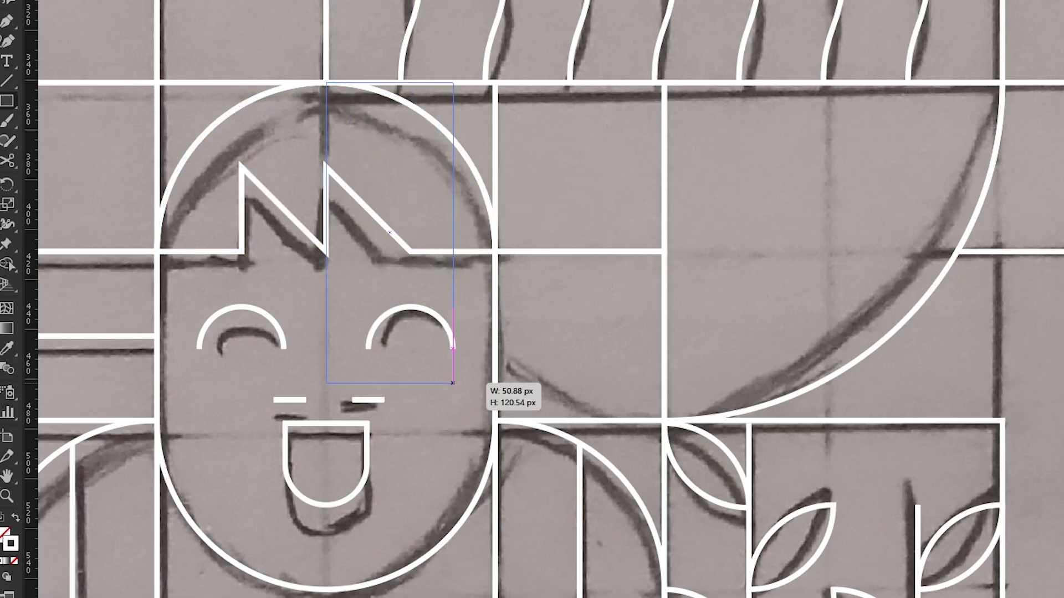
pyautogui.moveTo(452, 382)
pyautogui.mouseDown()
pyautogui.moveTo(479, 427)
pyautogui.moveTo(494, 421)
pyautogui.mouseUp()
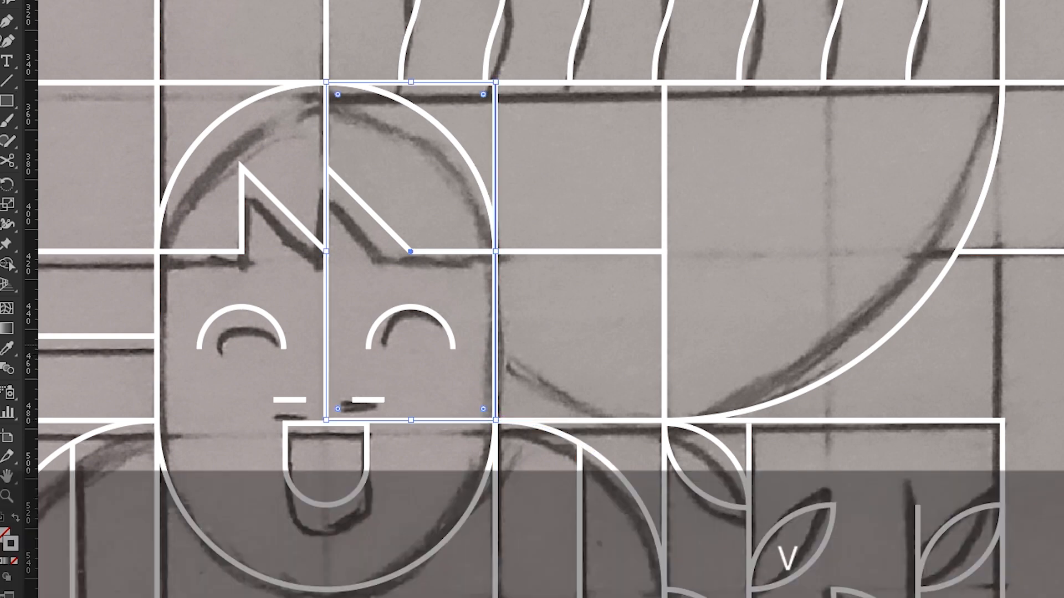
# Merge the rectangle with the two grid squares beside the head and fully round the merged square's lower-left corner.
pyautogui.moveTo(576, 268); pyautogui.dragTo(575, 268)
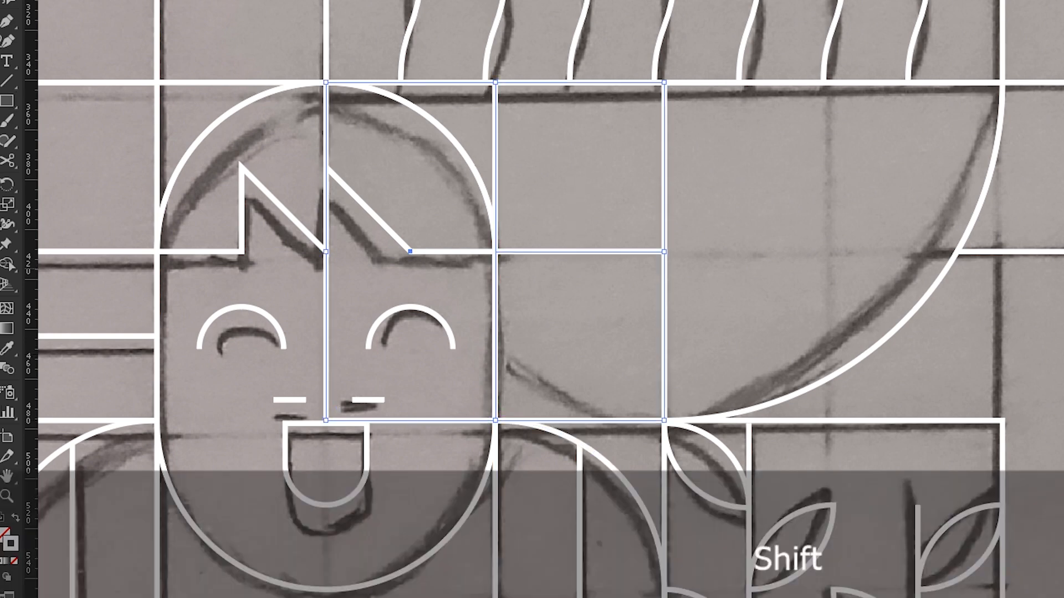
pyautogui.hotkey('shift', 'm')
pyautogui.moveTo(441, 182)
pyautogui.mouseDown()
pyautogui.moveTo(494, 338)
pyautogui.moveTo(445, 305)
pyautogui.mouseUp()
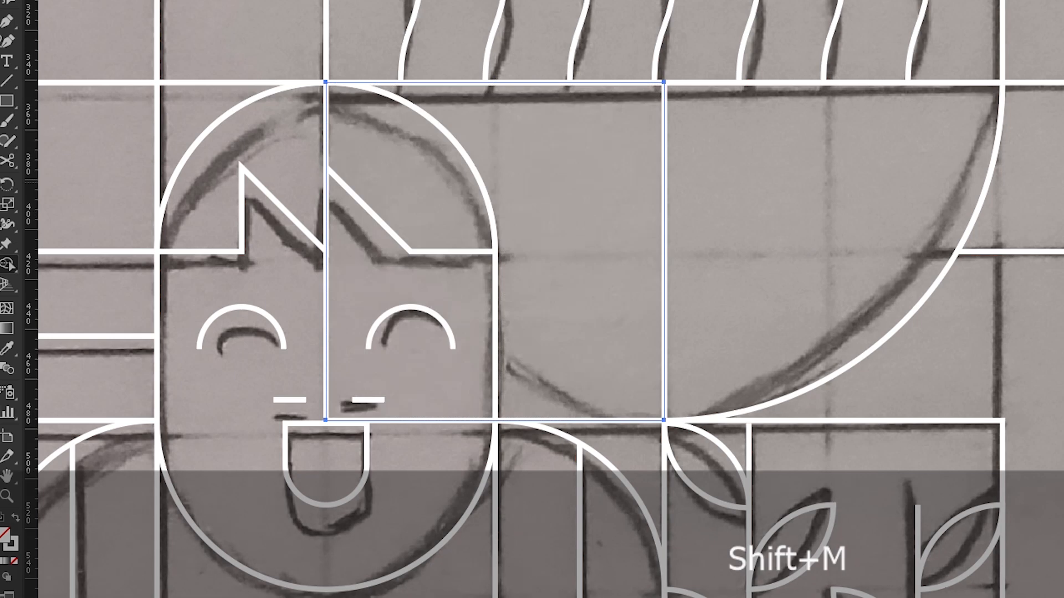
pyautogui.press('v')
pyautogui.press('a')
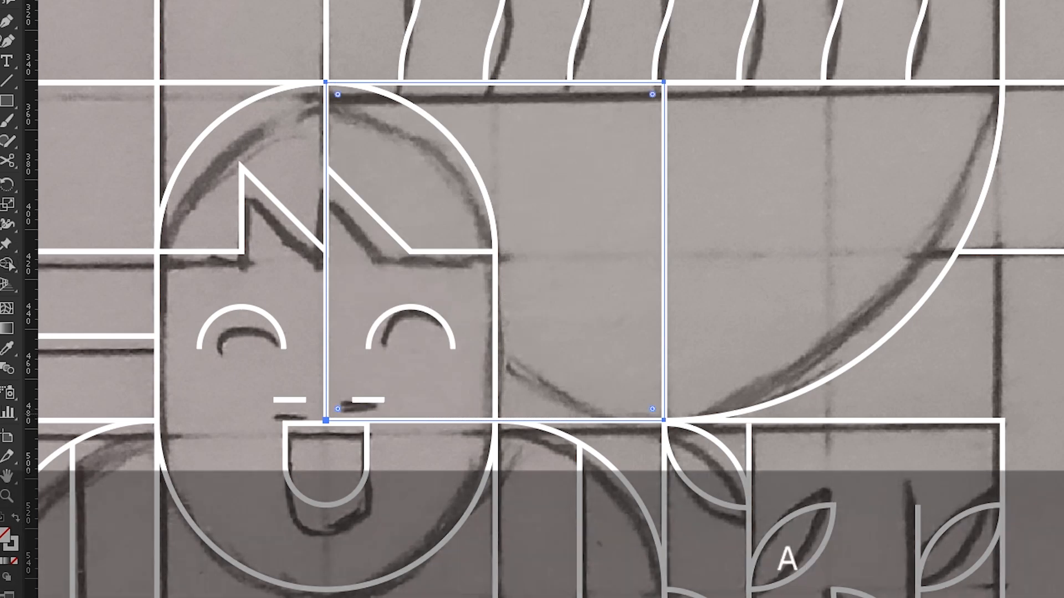
pyautogui.moveTo(337, 409); pyautogui.dragTo(887, 31)
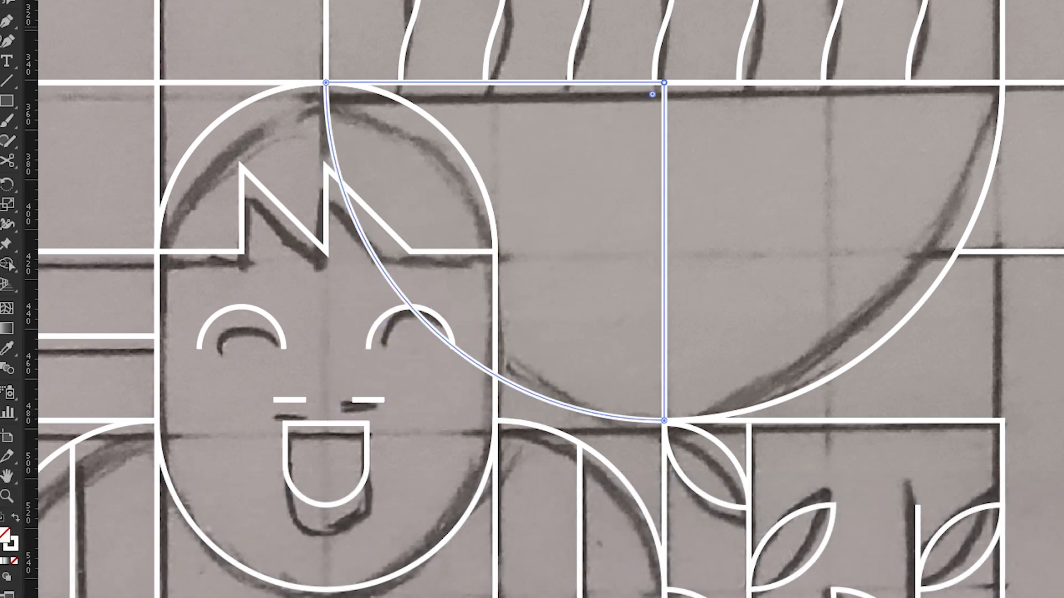
# Merge the new quarter circle with the neighbouring one into a single half circle, and hide the scan.
pyautogui.keyDown('shift'); pyautogui.click(853, 362); pyautogui.keyUp('shift')
pyautogui.hotkey('shift', 'm')
pyautogui.moveTo(613, 285)
pyautogui.mouseDown()
pyautogui.moveTo(853, 279)
pyautogui.moveTo(810, 412)
pyautogui.mouseUp()
pyautogui.press('v')
pyautogui.press('space')
pyautogui.click(810, 413)
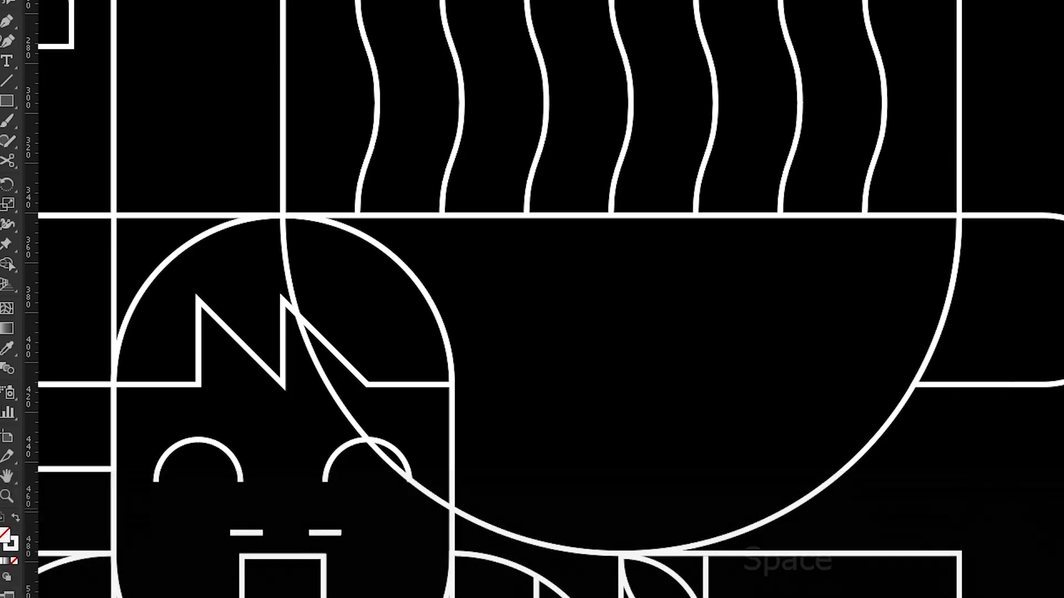
# Cut the half circle with the Scissors tool where it crosses the face's right edge and at the crown of the head.
pyautogui.scroll(-1, 1032, 496)
pyautogui.scroll(-1, 544, 329)
pyautogui.scroll(1, 694, 421)
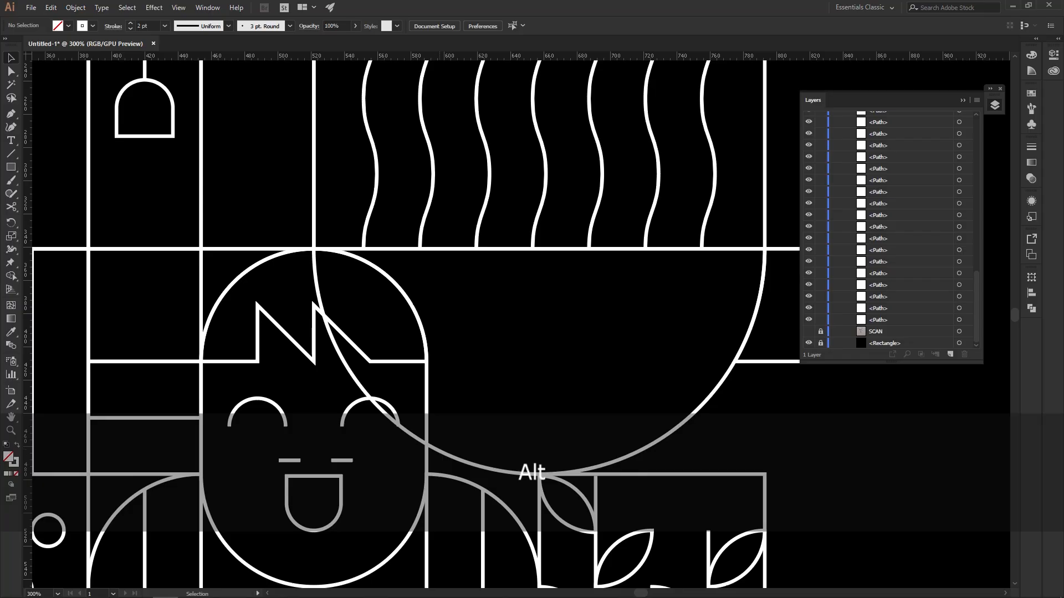
pyautogui.moveTo(440, 321); pyautogui.dragTo(401, 258)
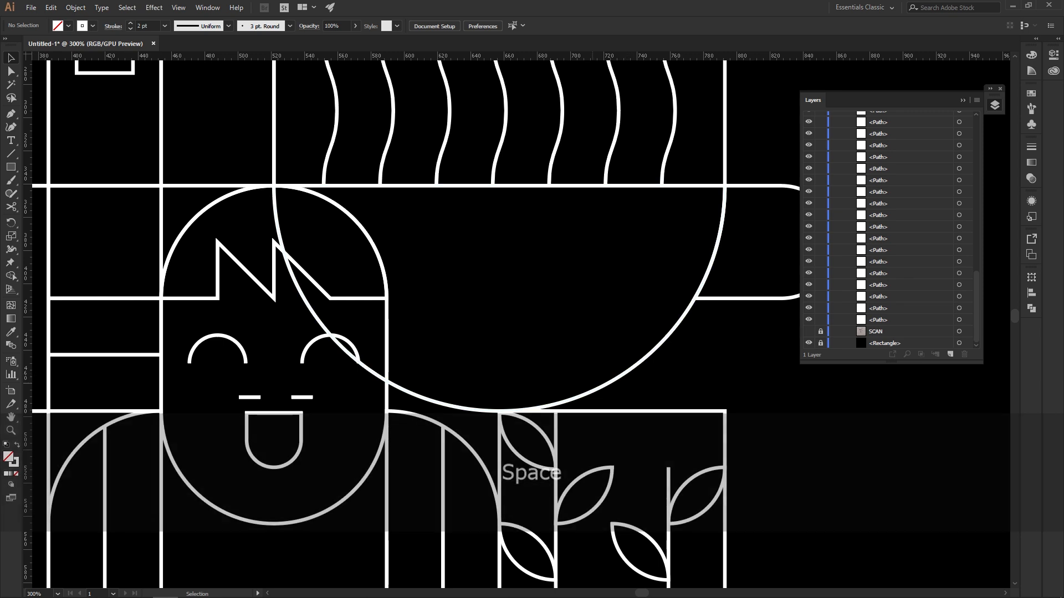
pyautogui.click(605, 383)
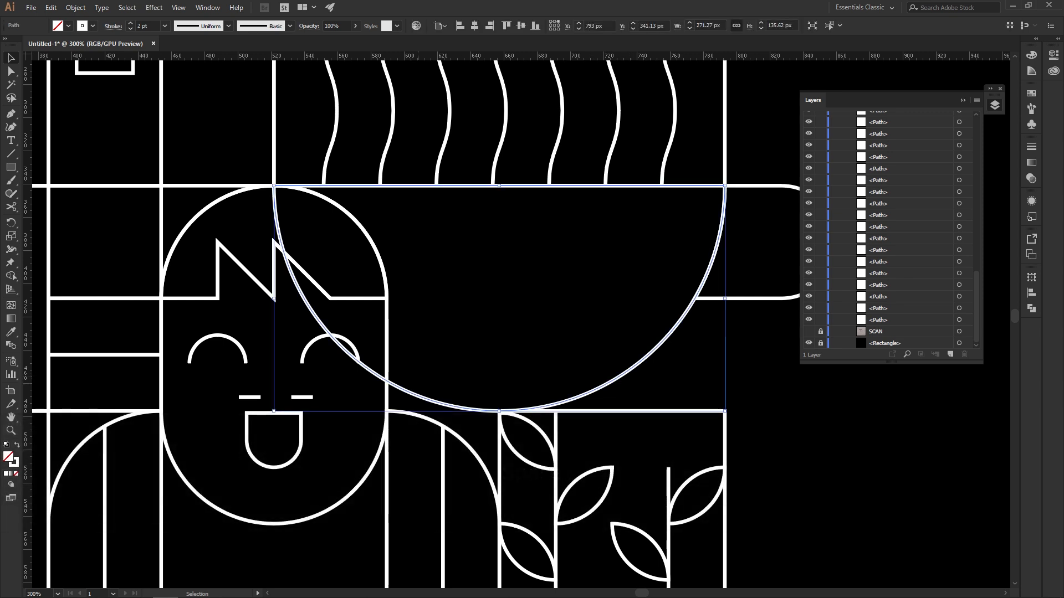
pyautogui.press('c')
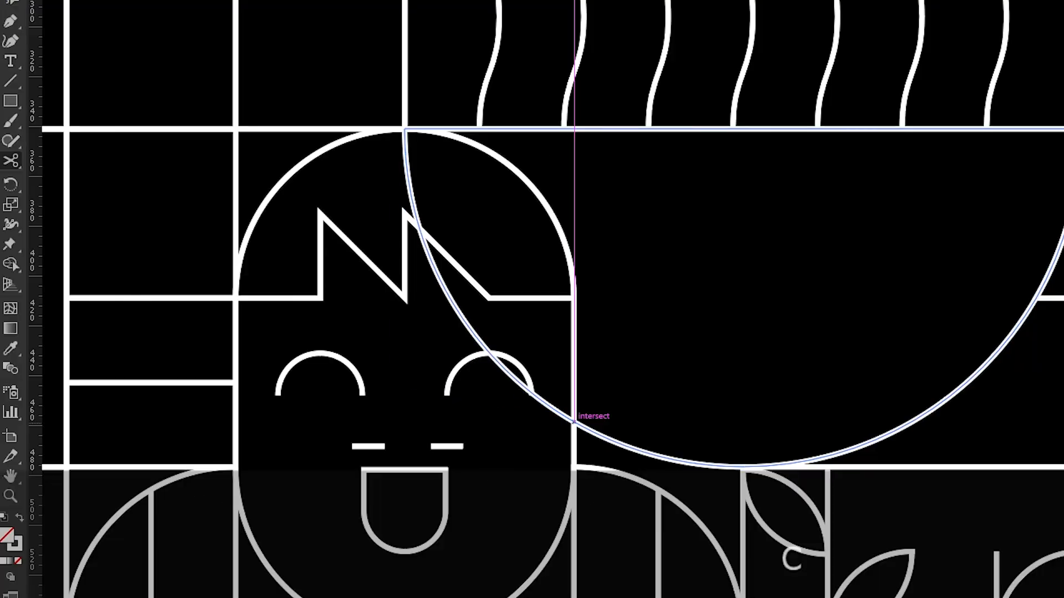
pyautogui.click(387, 380)
pyautogui.press('v')
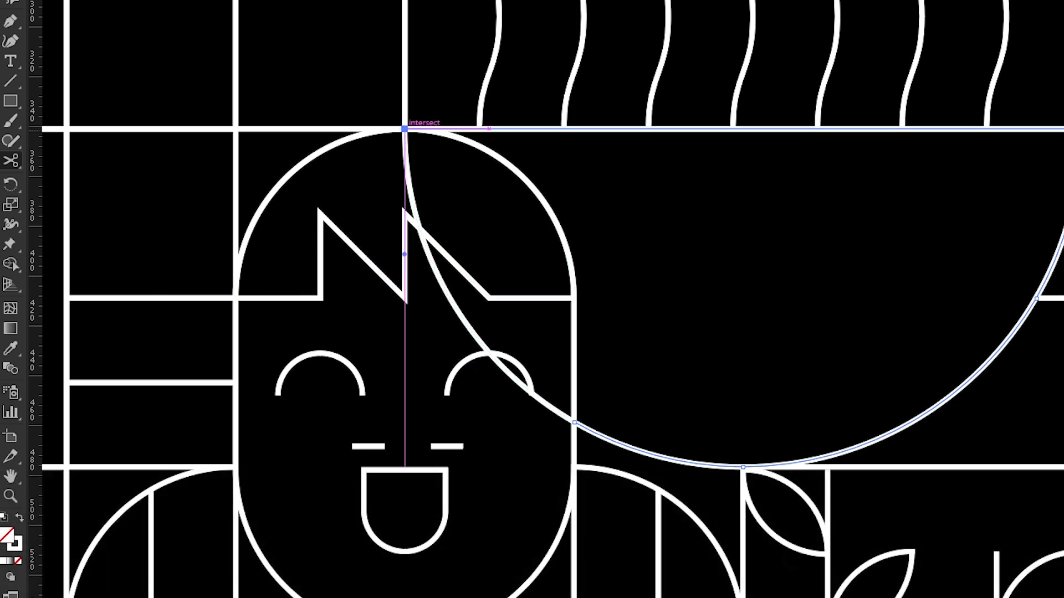
pyautogui.click(626, 360)
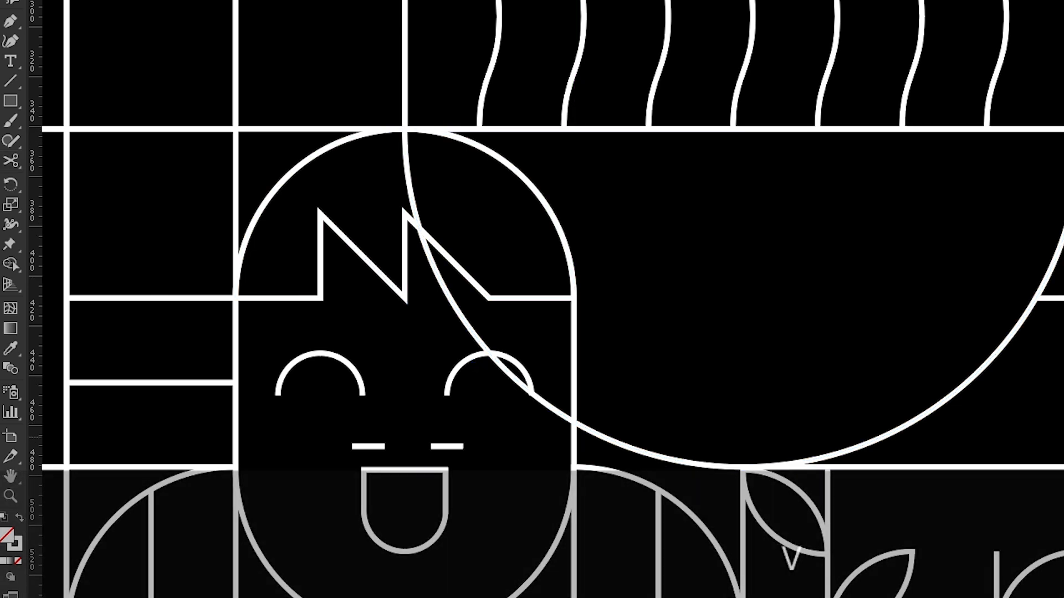
# Pull the cut arc segment away from the half circle and delete it from the face.
pyautogui.moveTo(559, 414); pyautogui.dragTo(502, 484)
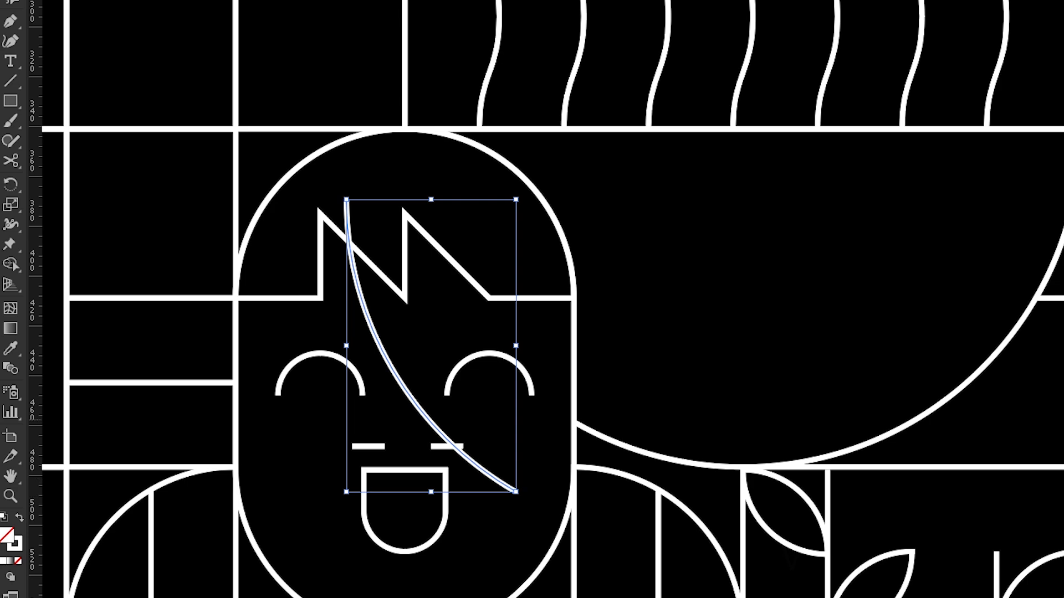
pyautogui.press('Delete')
pyautogui.scroll(-1, 874, 282)
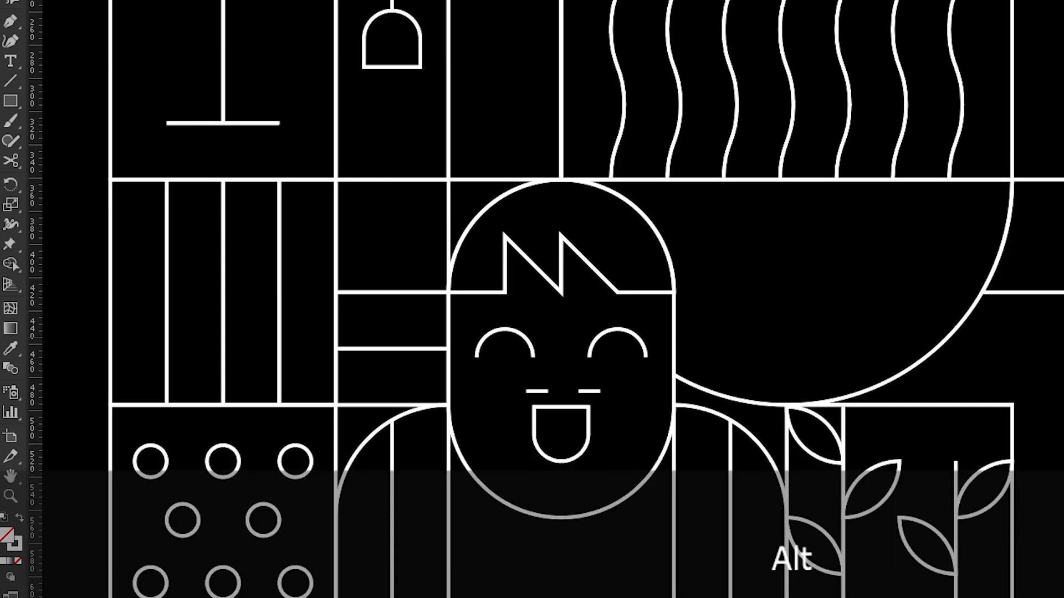
# Show the hidden scan again as a tracing reference for the four-square block below the dots.
pyautogui.moveTo(992, 360); pyautogui.dragTo(936, 282)
pyautogui.scroll(-2, 937, 283)
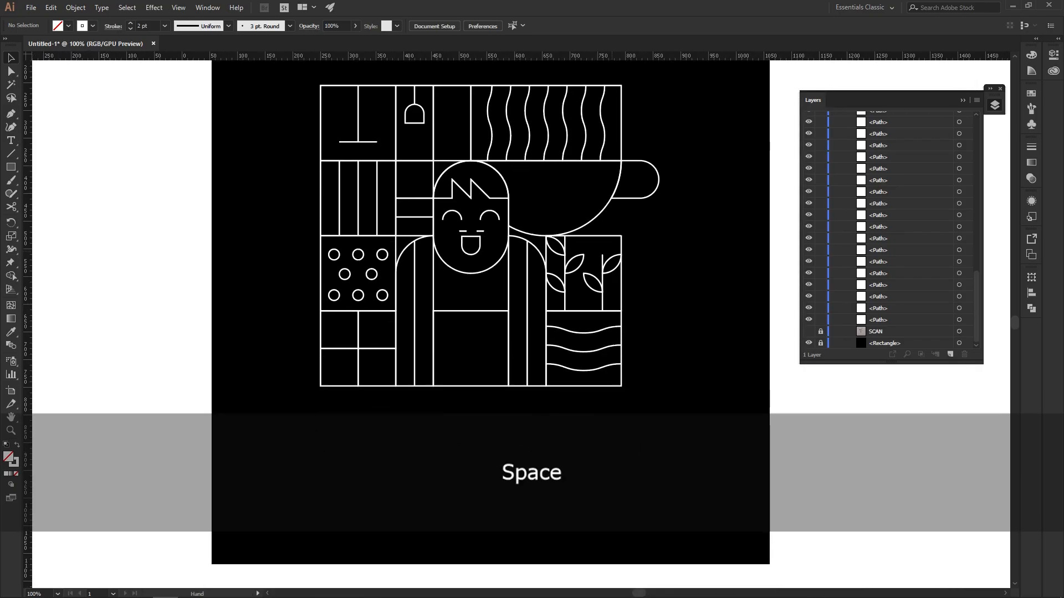
pyautogui.moveTo(613, 251); pyautogui.dragTo(616, 257)
pyautogui.scroll(2, 554, 256)
pyautogui.moveTo(442, 220); pyautogui.dragTo(575, 402)
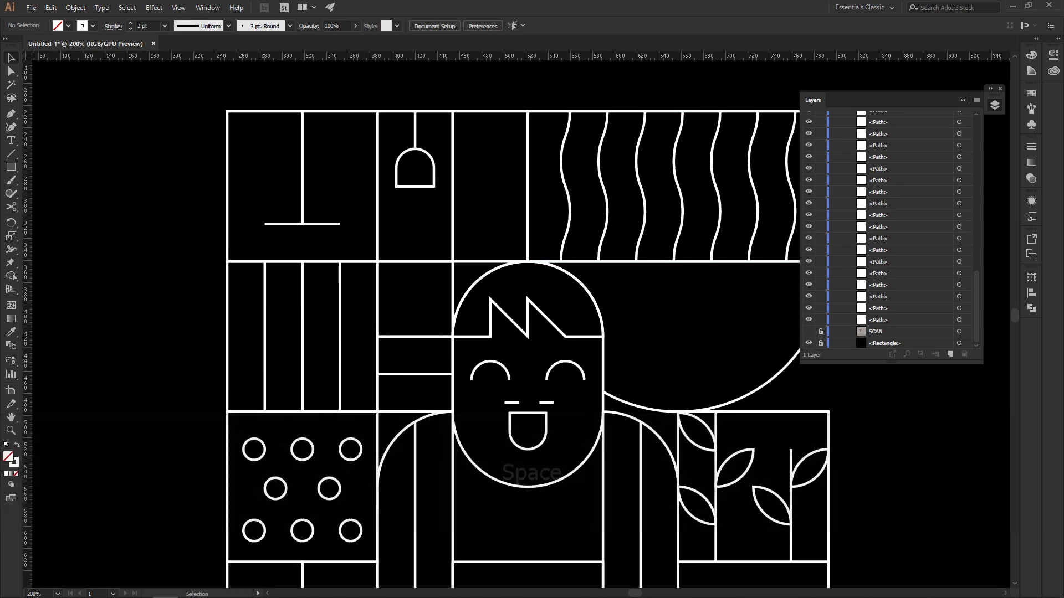
pyautogui.moveTo(574, 401); pyautogui.dragTo(546, 158)
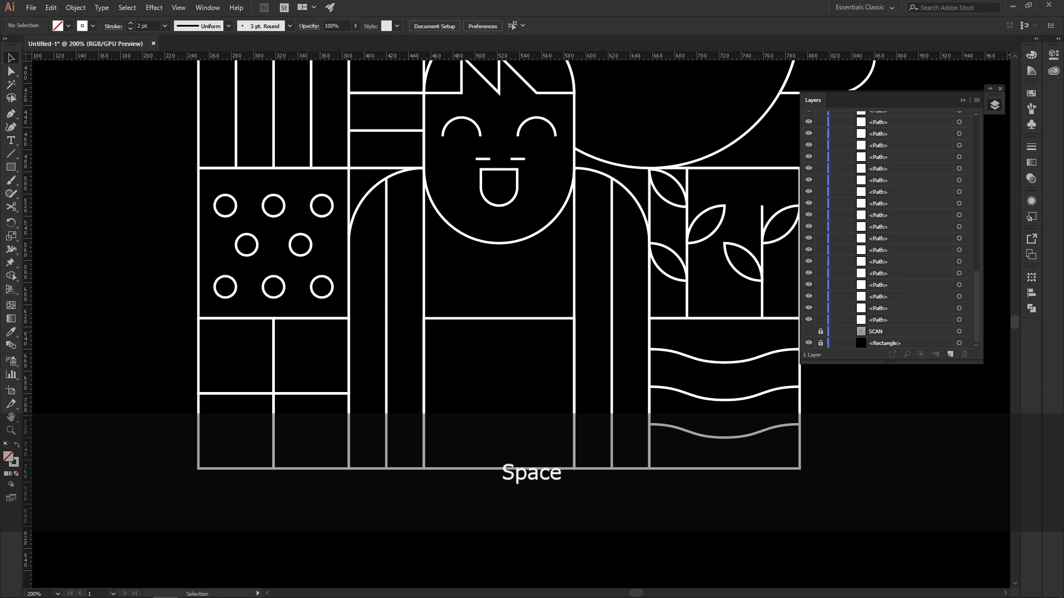
pyautogui.click(808, 331)
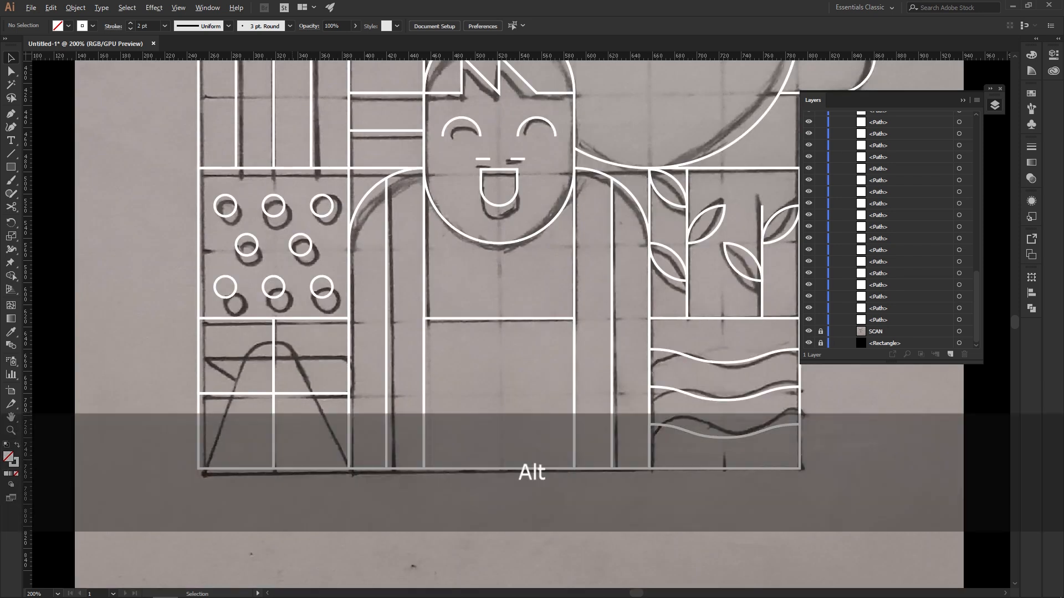
pyautogui.scroll(3, 290, 412)
pyautogui.moveTo(532, 277); pyautogui.dragTo(731, 250)
pyautogui.moveTo(223, 543); pyautogui.dragTo(179, 489)
pyautogui.press('p')
pyautogui.scroll(-2, 223, 482)
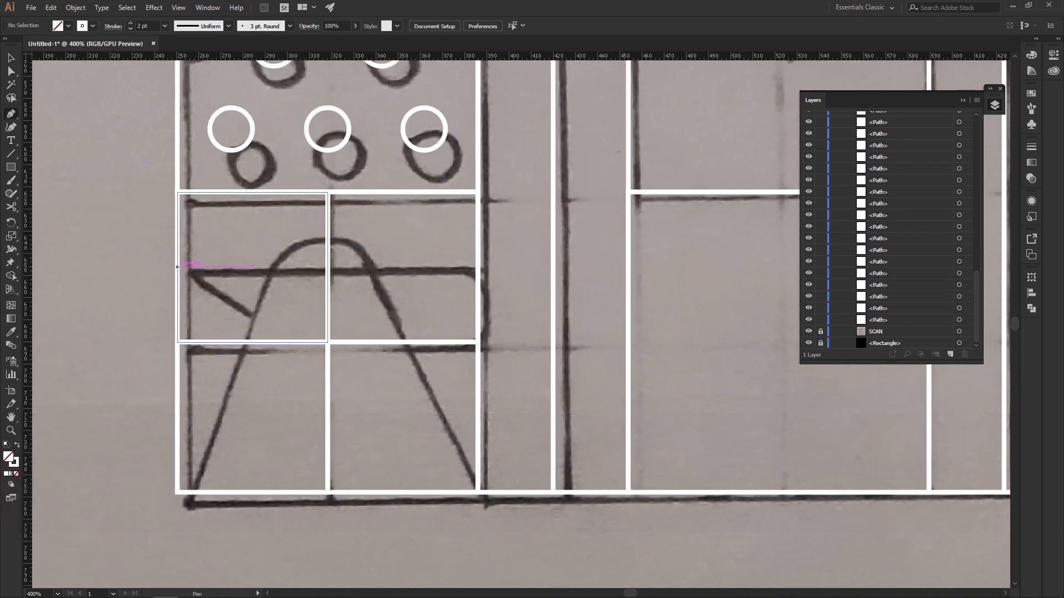
pyautogui.click(177, 267)
pyautogui.click(477, 267)
pyautogui.press('v')
pyautogui.hotkey('ctrl', 'z')
# Trace the scan's mountain as a closed trapezoid with the Pen tool, spanning the four-square block's full base.
pyautogui.press('p')
pyautogui.click(177, 492)
pyautogui.click(274, 270)
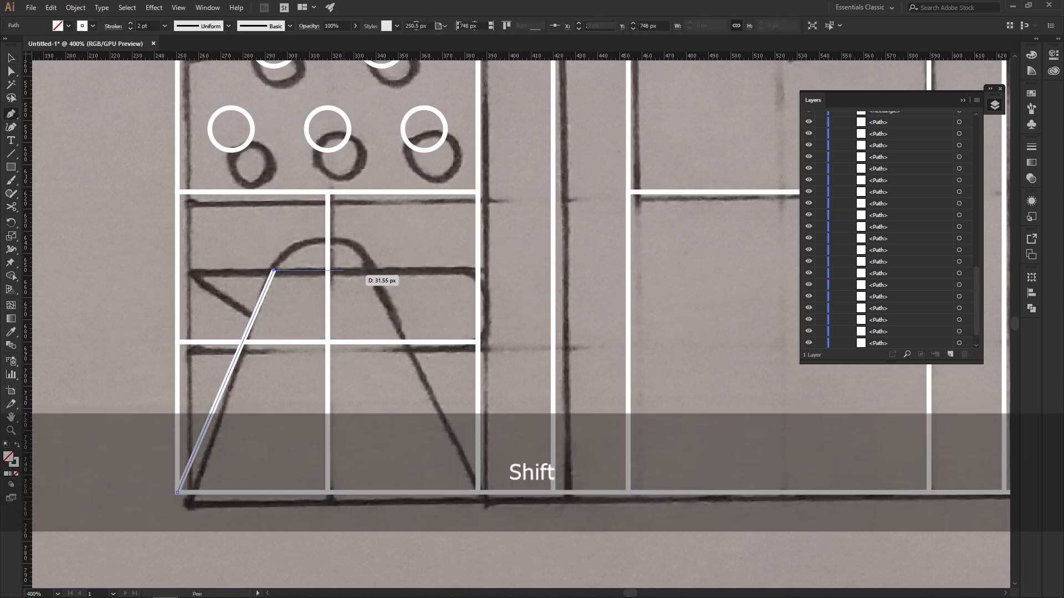
pyautogui.keyDown('shift'); pyautogui.click(371, 270); pyautogui.keyUp('shift')
pyautogui.click(477, 491)
pyautogui.click(178, 492)
pyautogui.press('v')
pyautogui.click(133, 466)
# Place a small square with fully rounded upper corners over the middle of the trapezoid's top edge.
pyautogui.press('p')
pyautogui.press('m')
pyautogui.moveTo(177, 192); pyautogui.dragTo(253, 267)
pyautogui.press('v')
pyautogui.moveTo(253, 230); pyautogui.dragTo(365, 281)
pyautogui.press('a')
pyautogui.hotkey('ctrl', 'z')
pyautogui.press('v')
pyautogui.moveTo(365, 228); pyautogui.dragTo(366, 275)
pyautogui.scroll(1, 311, 299)
pyautogui.press('Up')
pyautogui.press('Up')
pyautogui.press('Up')
pyautogui.click(310, 298)
pyautogui.press('a')
pyautogui.press('v')
pyautogui.moveTo(379, 219)
pyautogui.mouseDown()
pyautogui.moveTo(395, 222)
pyautogui.moveTo(396, 255)
pyautogui.moveTo(390, 237)
pyautogui.mouseUp()
pyautogui.press('a')
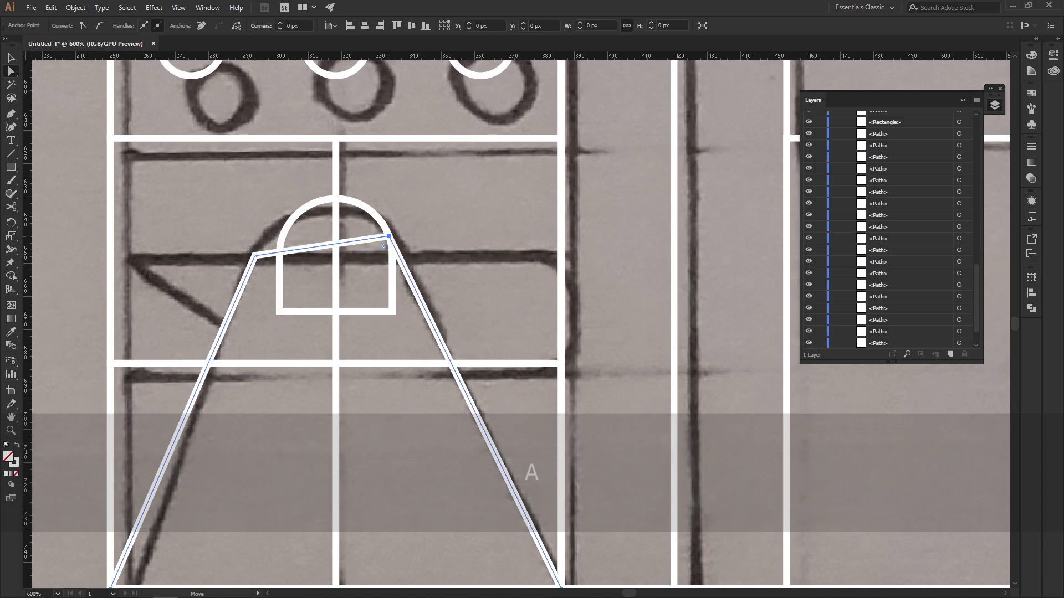
pyautogui.moveTo(255, 255); pyautogui.dragTo(280, 228)
pyautogui.hotkey('ctrl', 'z')
pyautogui.hotkey('ctrl', 'z')
pyautogui.press('v')
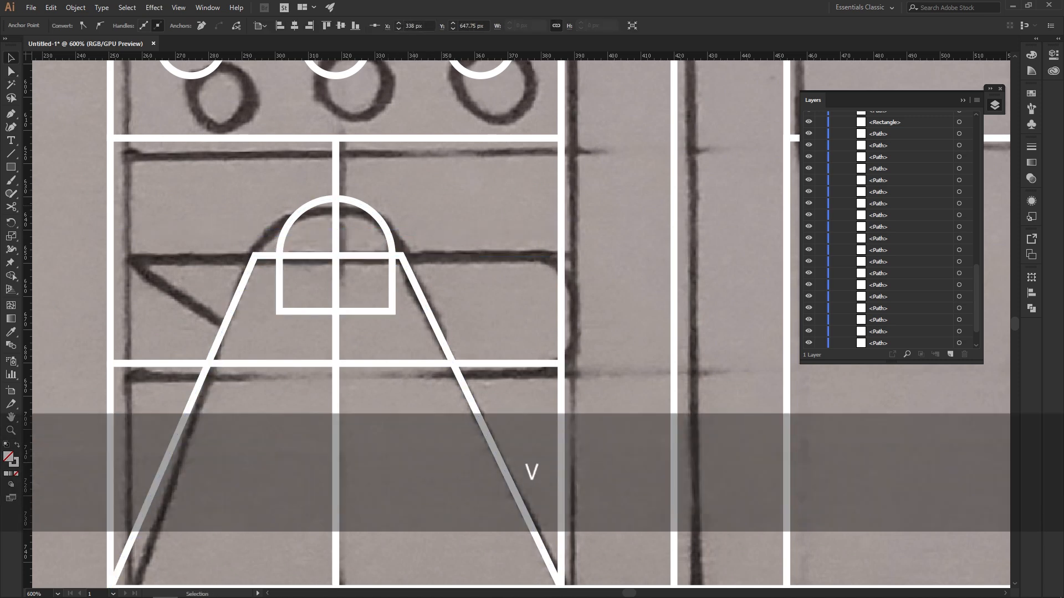
# Shift the small arch slightly left and move the trapezoid's two upper corners to meet its sides.
pyautogui.click(388, 232)
pyautogui.moveTo(387, 232); pyautogui.dragTo(362, 232)
pyautogui.press('a')
pyautogui.moveTo(255, 256); pyautogui.dragTo(260, 232)
pyautogui.click(400, 233)
pyautogui.moveTo(401, 256); pyautogui.dragTo(359, 225)
pyautogui.press('v')
pyautogui.click(399, 321)
pyautogui.press('space')
pyautogui.moveTo(399, 322); pyautogui.dragTo(386, 171)
pyautogui.scroll(-1, 441, 236)
pyautogui.hotkey('shift', 'm')
pyautogui.moveTo(397, 170)
pyautogui.mouseDown()
pyautogui.moveTo(360, 219)
pyautogui.moveTo(396, 178)
pyautogui.moveTo(432, 305)
pyautogui.moveTo(397, 364)
pyautogui.mouseUp()
pyautogui.press('v')
pyautogui.click(424, 310)
pyautogui.press('space')
pyautogui.click(372, 357)
pyautogui.keyDown('shift'); pyautogui.click(346, 318); pyautogui.keyUp('shift')
pyautogui.moveTo(310, 363); pyautogui.dragTo(476, 266)
pyautogui.press('b')
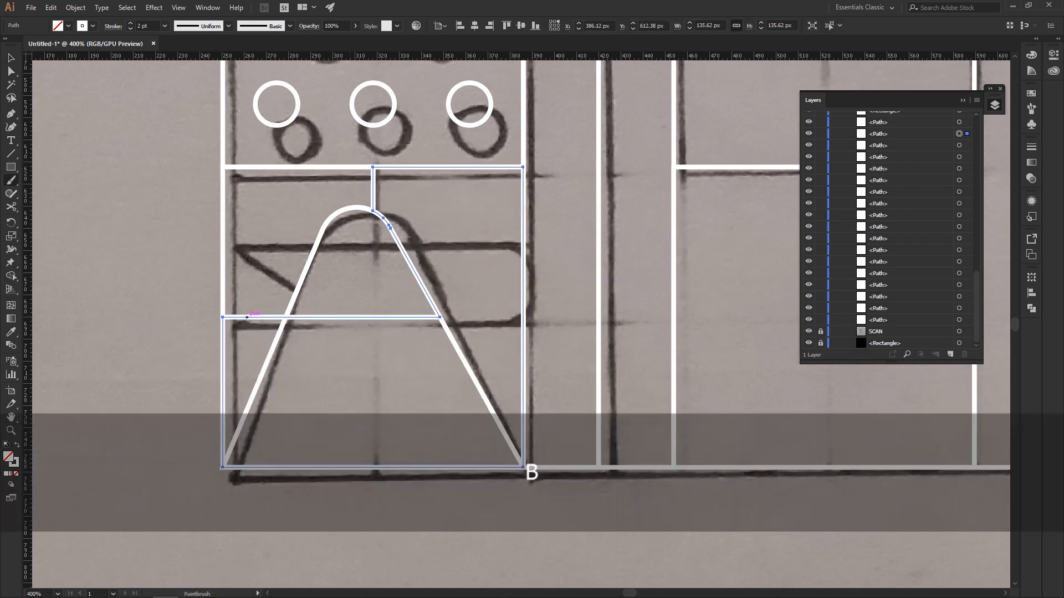
pyautogui.hotkey('ctrl', 'z')
pyautogui.hotkey('ctrl', 'shift', 'z')
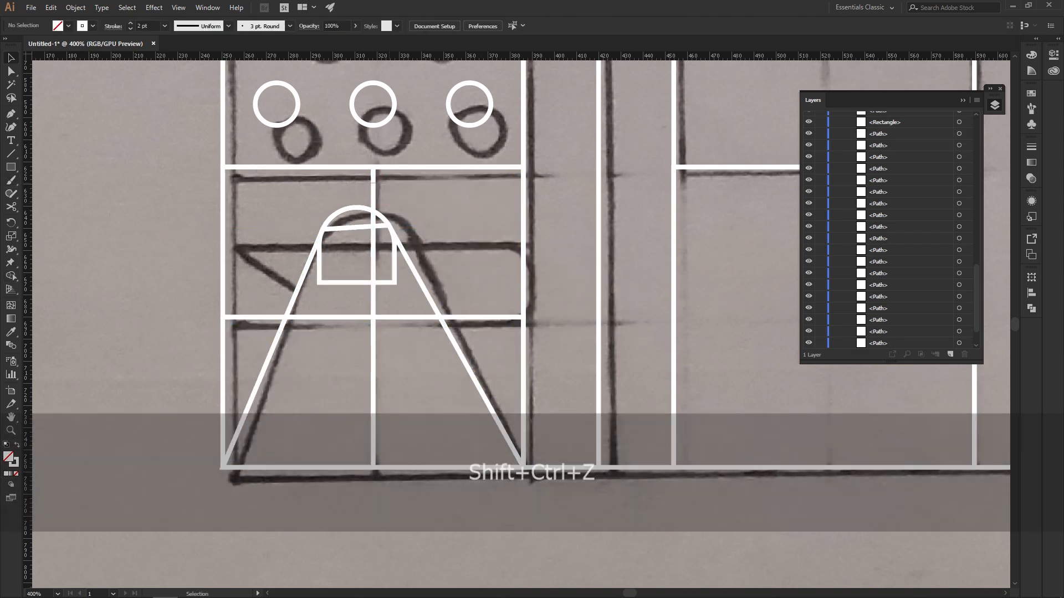
# Merge the four grid squares behind the mountain into one large square with Shape Builder.
pyautogui.keyDown('shift'); pyautogui.click(373, 253); pyautogui.keyUp('shift')
pyautogui.keyDown('shift'); pyautogui.click(332, 317); pyautogui.keyUp('shift')
pyautogui.keyDown('shift'); pyautogui.click(222, 266); pyautogui.keyUp('shift')
pyautogui.hotkey('shift', 'm')
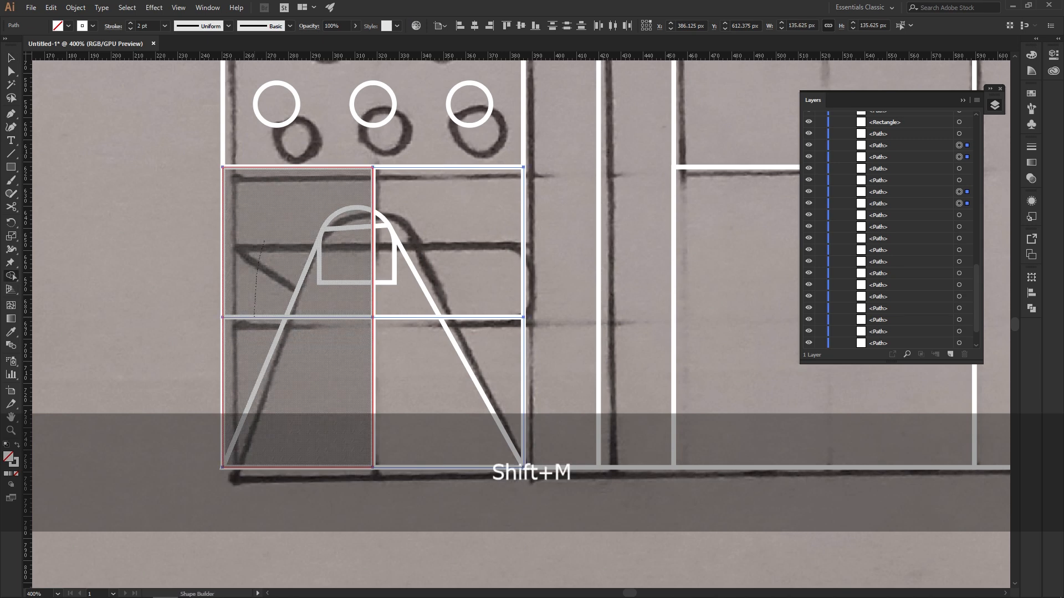
pyautogui.moveTo(332, 277); pyautogui.dragTo(344, 360)
pyautogui.press('v')
pyautogui.click(559, 266)
# Merge the trapezoid and the small arch into a single round-topped mountain with Shape Builder.
pyautogui.click(421, 283)
pyautogui.keyDown('shift'); pyautogui.click(358, 283); pyautogui.keyUp('shift')
pyautogui.hotkey('shift', 'm')
pyautogui.moveTo(356, 218); pyautogui.dragTo(356, 310)
pyautogui.press('b')
pyautogui.press('v')
pyautogui.click(436, 252)
# Draw a rectangle from the block's right edge to its middle, across the mountain's slope, and fully round its right corners.
pyautogui.press('m')
pyautogui.scroll(1, 467, 266)
pyautogui.keyDown('alt'); pyautogui.scroll(1, 466, 310); pyautogui.keyUp('alt')
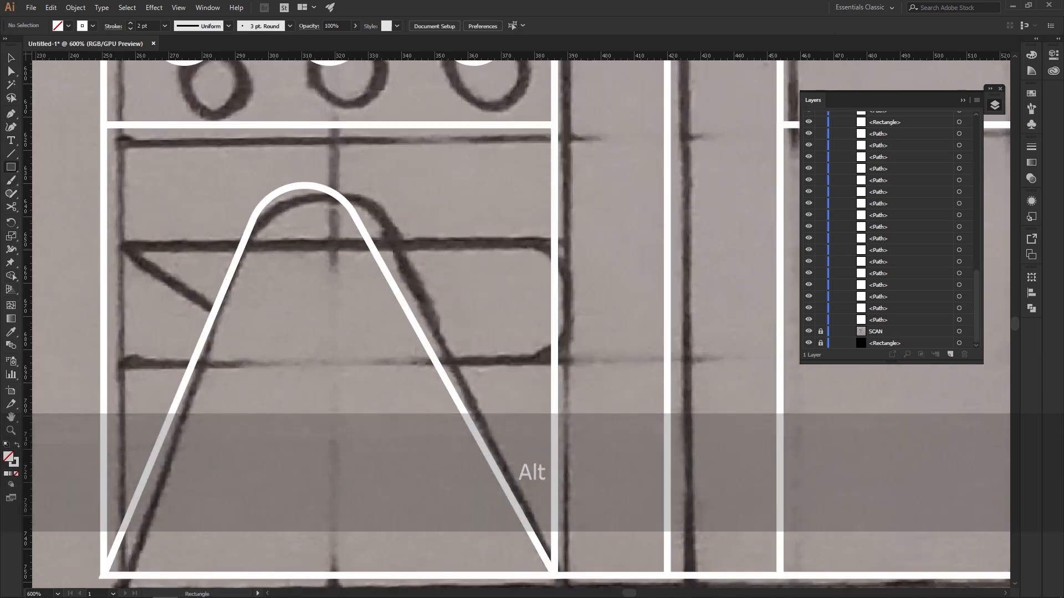
pyautogui.moveTo(554, 239); pyautogui.dragTo(329, 364)
pyautogui.press('a')
pyautogui.moveTo(546, 356); pyautogui.dragTo(490, 299)
# Cut the rounded rectangle where it crosses the mountain's right slope and delete the part inside the mountain.
pyautogui.press('c')
pyautogui.click(367, 238)
pyautogui.press('v')
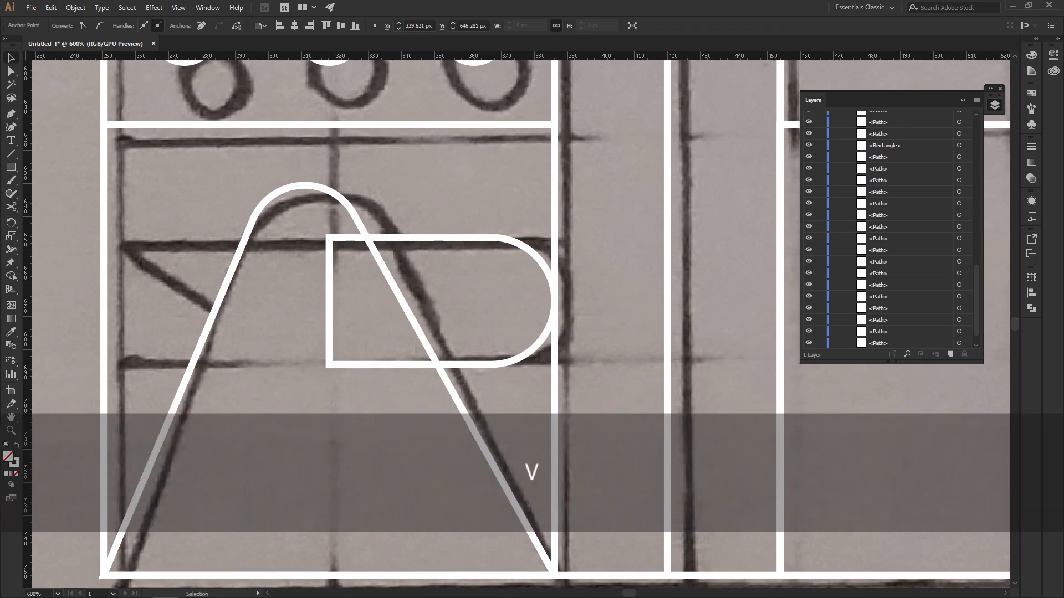
pyautogui.click(330, 297)
pyautogui.press('Delete')
pyautogui.scroll(-1, 329, 297)
pyautogui.moveTo(329, 297); pyautogui.dragTo(461, 301)
# Draw a Pen path from the mountain's left slope horizontally to the block's left edge and diagonally back to the slope.
pyautogui.scroll(1, 461, 301)
pyautogui.press('p')
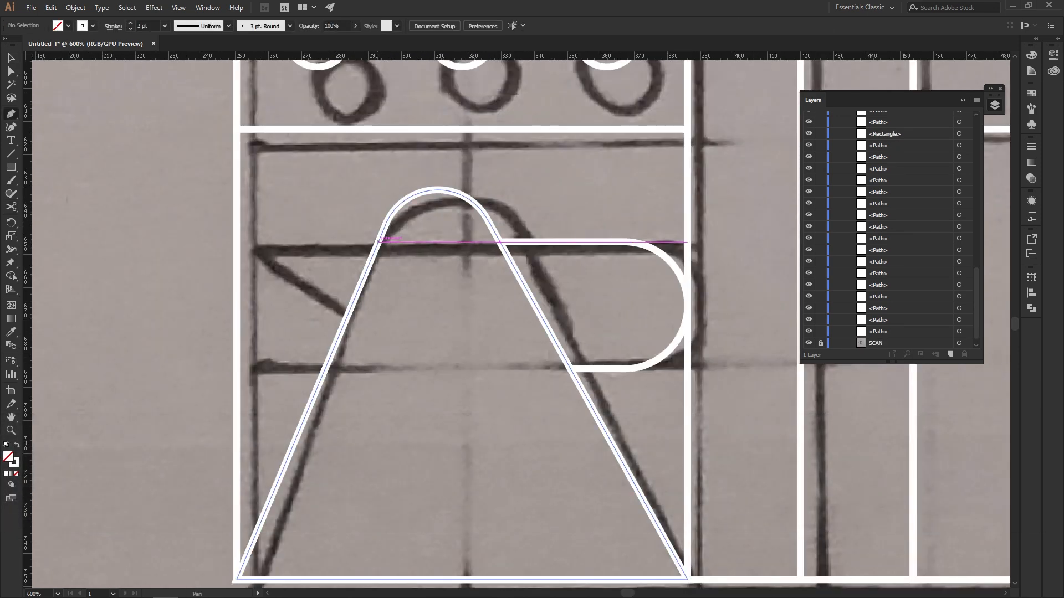
pyautogui.click(378, 242)
pyautogui.click(336, 341)
pyautogui.click(379, 243)
pyautogui.press('v')
pyautogui.click(131, 291)
# Hide the scan so that only the line artwork shows on the black background.
pyautogui.scroll(-3, 131, 291)
pyautogui.moveTo(348, 221); pyautogui.dragTo(272, 311)
pyautogui.scroll(-3, 272, 311)
pyautogui.scroll(-2, 827, 319)
pyautogui.click(809, 331)
# Draw a vertical line from the plant block's upper-right corner up to the lower edge of the rounded handle.
pyautogui.moveTo(488, 231); pyautogui.dragTo(485, 265)
pyautogui.scroll(3, 486, 265)
pyautogui.press('p')
pyautogui.click(466, 300)
pyautogui.keyDown('shift'); pyautogui.click(465, 189); pyautogui.keyUp('shift')
pyautogui.scroll(-2, 466, 190)
pyautogui.press('v')
pyautogui.click(492, 201)
pyautogui.moveTo(402, 178); pyautogui.dragTo(528, 246)
pyautogui.hotkey('ctrl', '0')
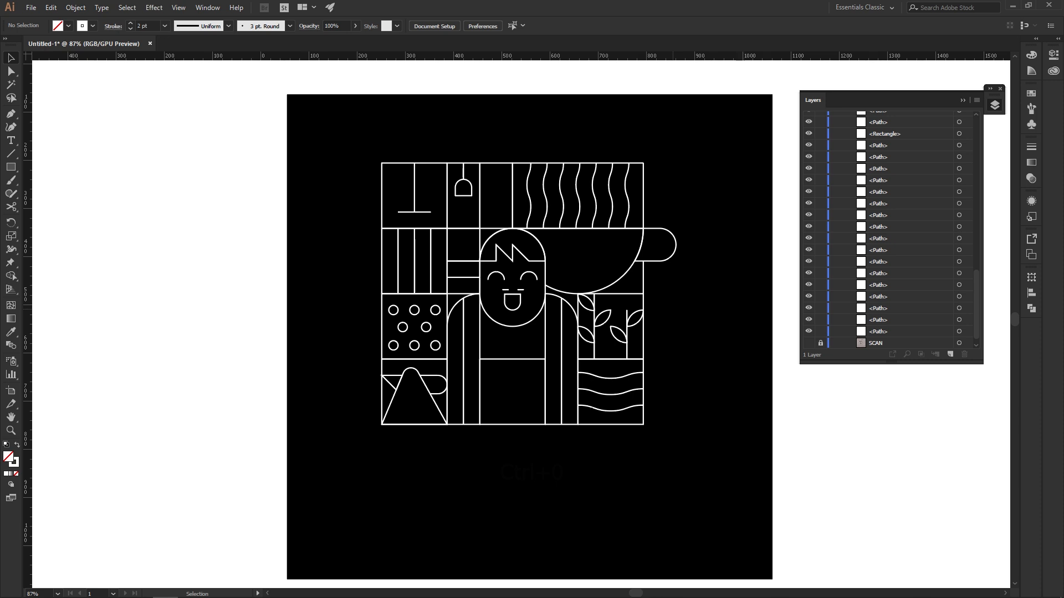
# Give the entire artwork a 5 pt stroke with round caps and round corner joins.
pyautogui.moveTo(322, 462); pyautogui.dragTo(677, 129)
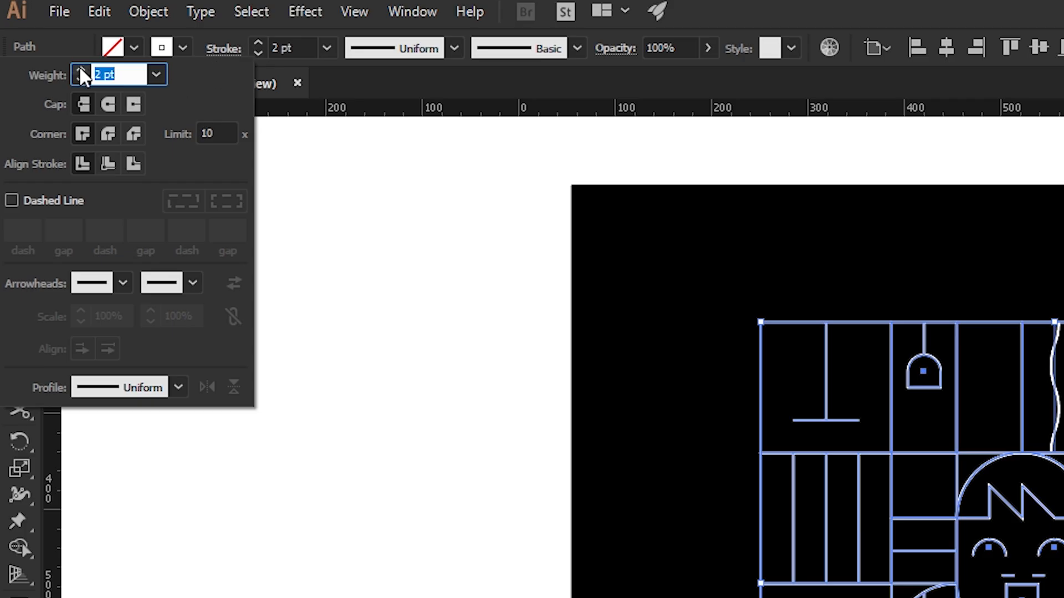
pyautogui.click(80, 70)
pyautogui.click(81, 69)
pyautogui.click(81, 70)
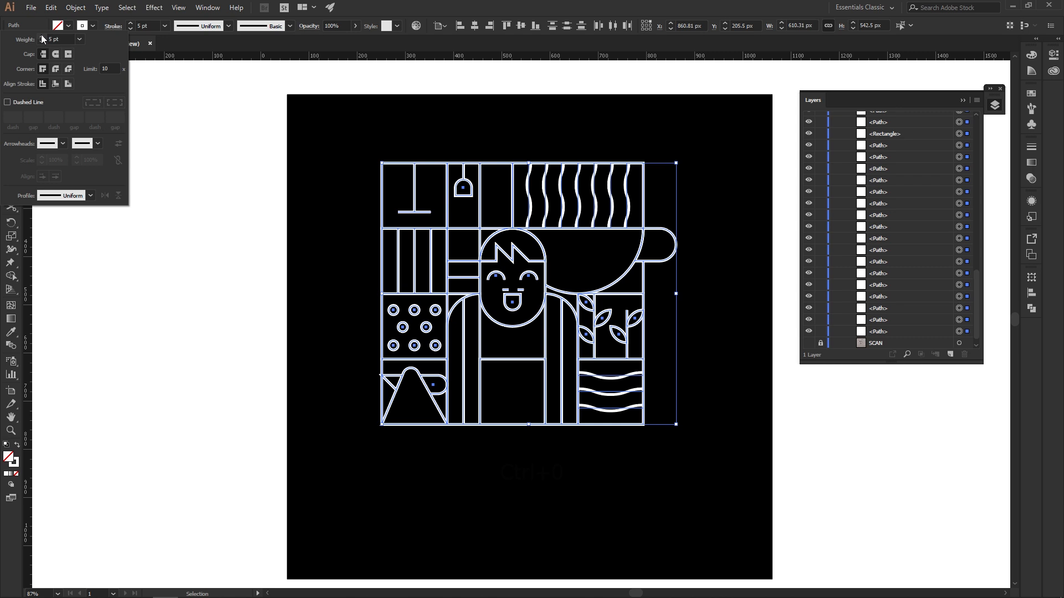
pyautogui.click(55, 69)
pyautogui.click(55, 54)
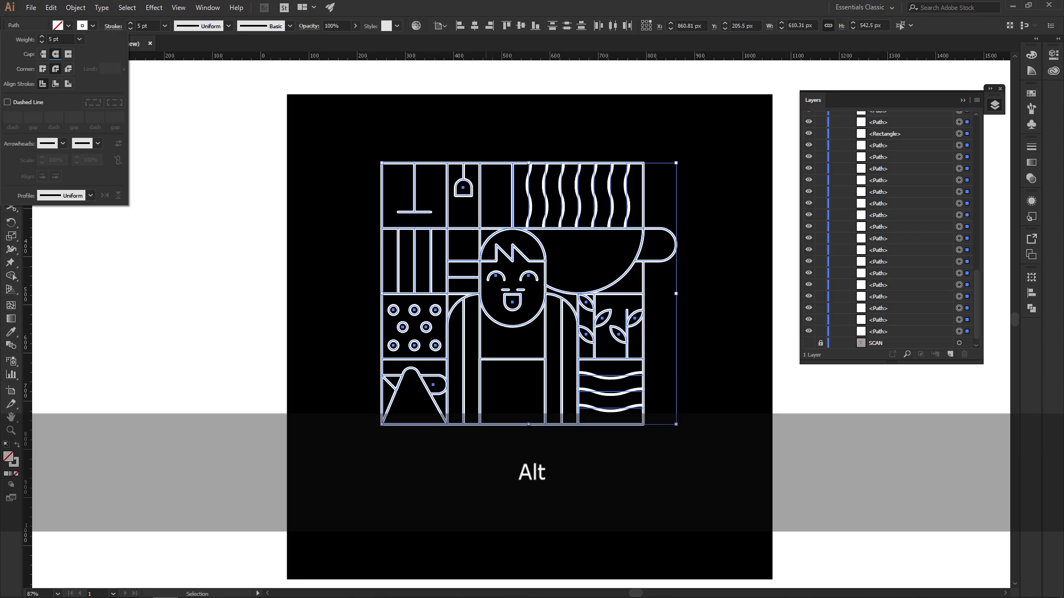
pyautogui.click(552, 274)
pyautogui.click(551, 274)
# Examine the line ends, corners and junctions of the illustration up close.
pyautogui.scroll(5, 550, 281)
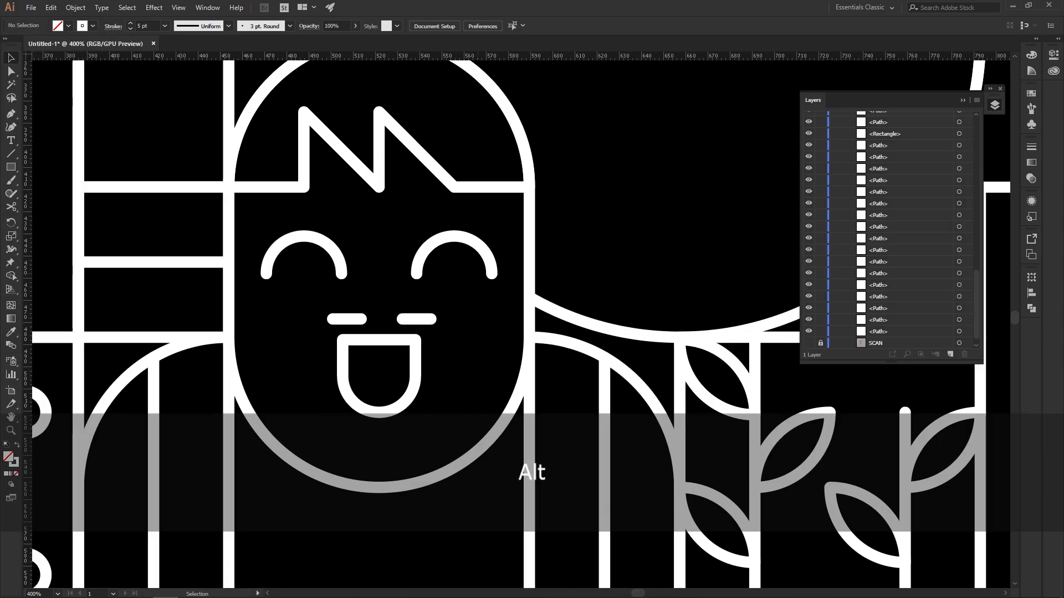
pyautogui.moveTo(550, 376); pyautogui.dragTo(547, 130)
pyautogui.moveTo(455, 421); pyautogui.dragTo(646, 569)
pyautogui.moveTo(531, 183); pyautogui.dragTo(636, 407)
pyautogui.moveTo(374, 537)
pyautogui.mouseDown()
pyautogui.moveTo(449, 376)
pyautogui.moveTo(506, 165)
pyautogui.mouseUp()
pyautogui.scroll(-2, 512, 165)
pyautogui.moveTo(579, 155); pyautogui.dragTo(461, 259)
pyautogui.moveTo(587, 120); pyautogui.dragTo(461, 244)
pyautogui.scroll(-1, 459, 252)
pyautogui.hotkey('ctrl', '0')
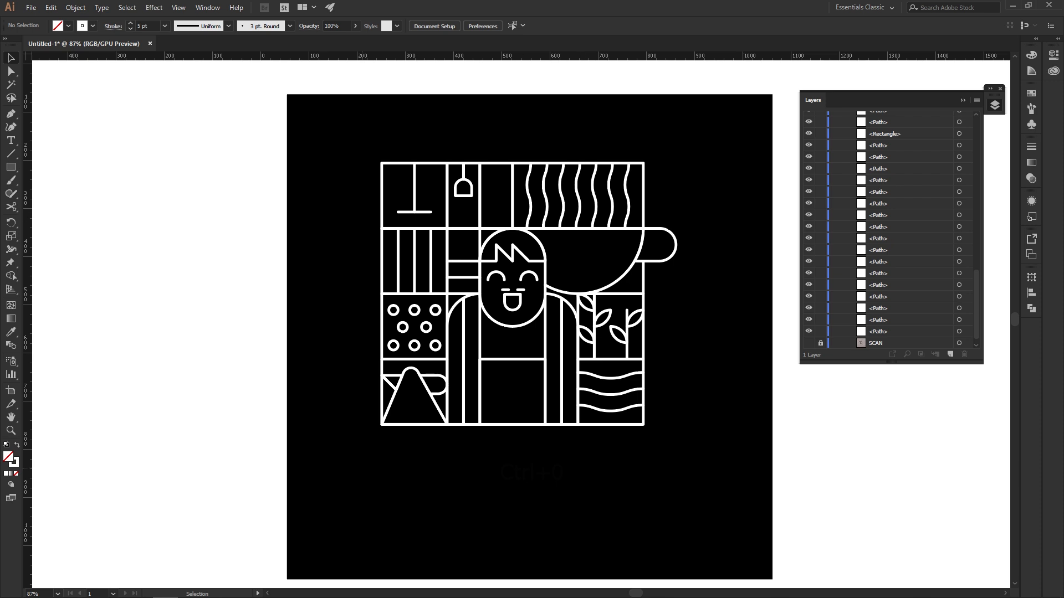
# Group all the line artwork and rename the group LOGO.
pyautogui.moveTo(418, 343); pyautogui.dragTo(679, 134)
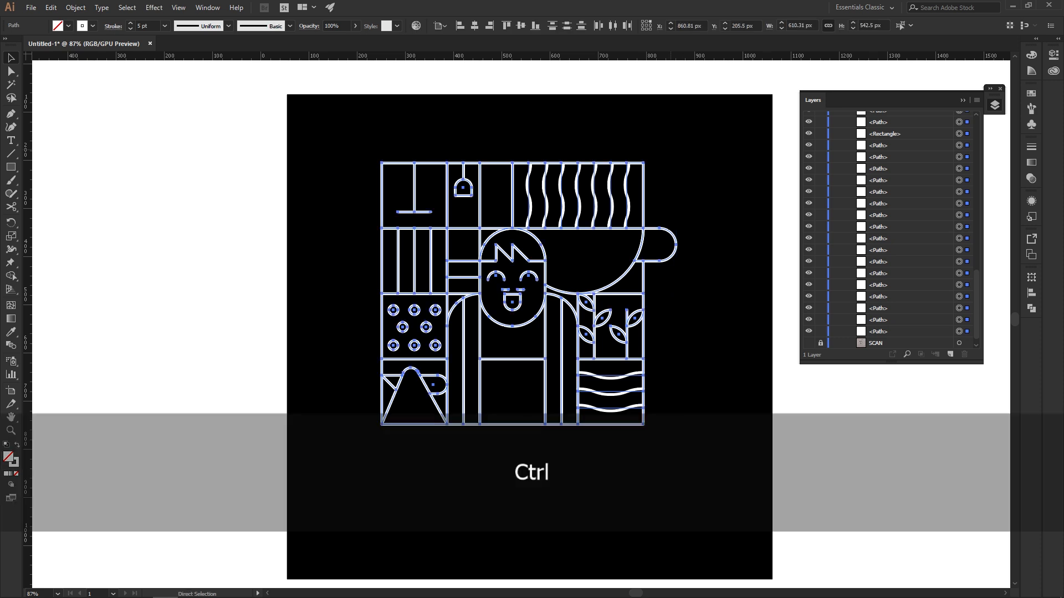
pyautogui.hotkey('ctrl', 'g')
pyautogui.doubleClick(881, 130)
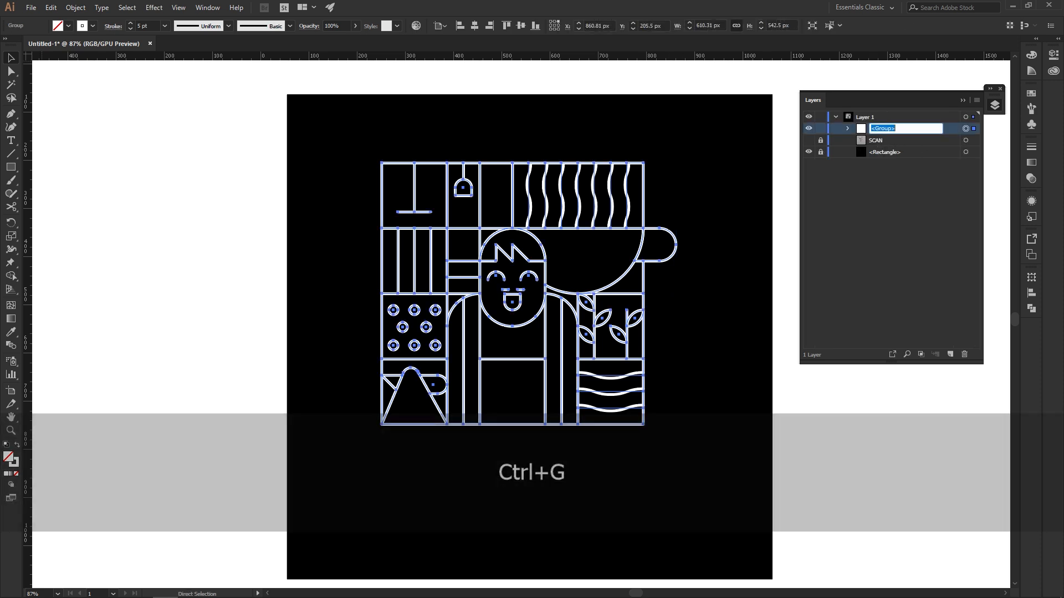
pyautogui.write('LOGO')
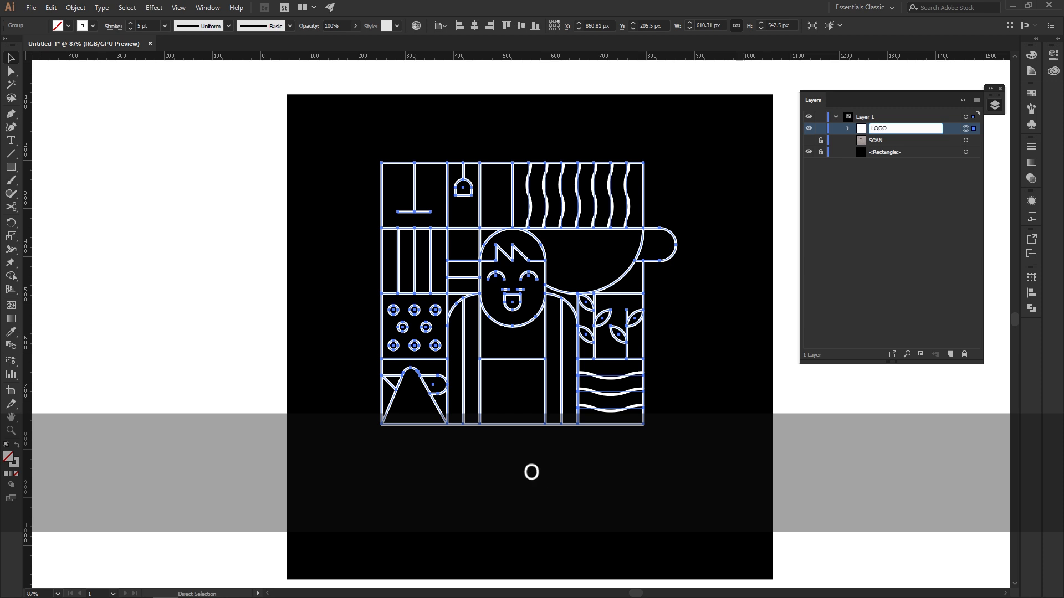
pyautogui.press('Return')
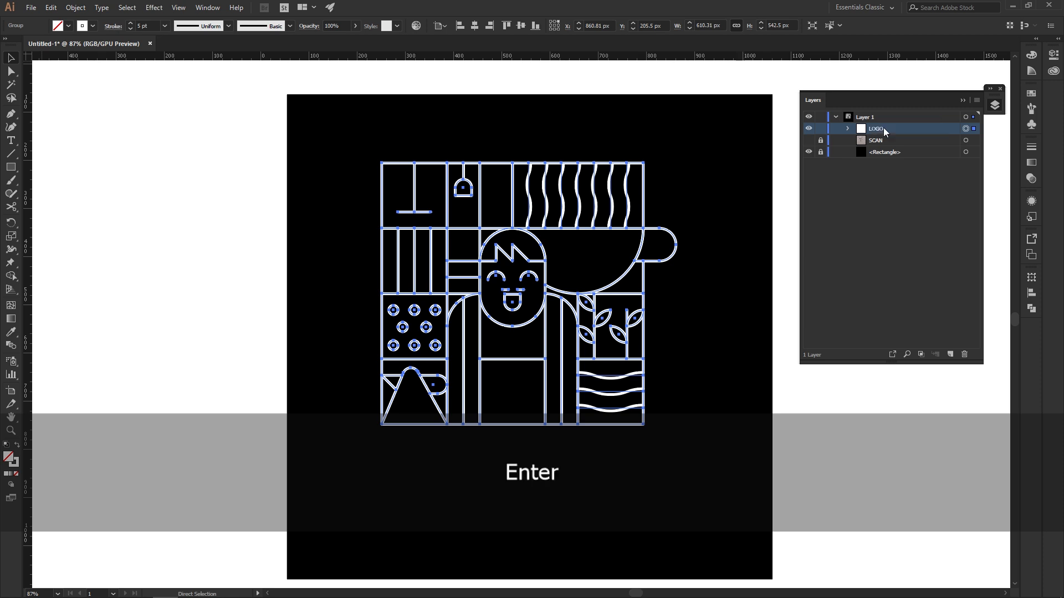
# Change the LOGO group's stroke colour to golden yellow, hex e8ab23.
pyautogui.click(16, 466)
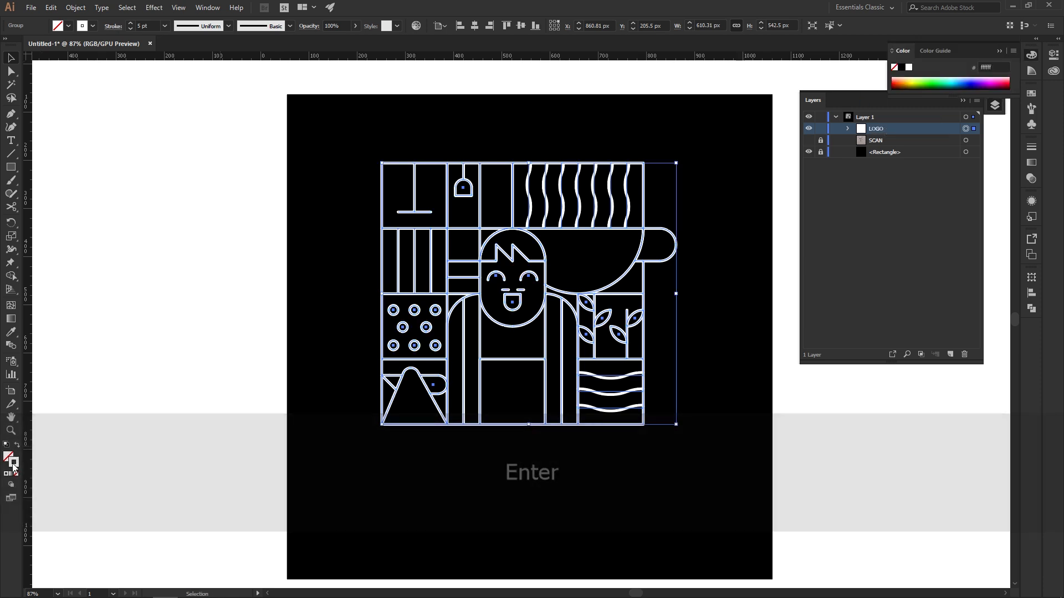
pyautogui.moveTo(766, 288); pyautogui.dragTo(764, 226)
pyautogui.moveTo(826, 356); pyautogui.dragTo(831, 352)
pyautogui.click(784, 252)
pyautogui.write('e8ab23')
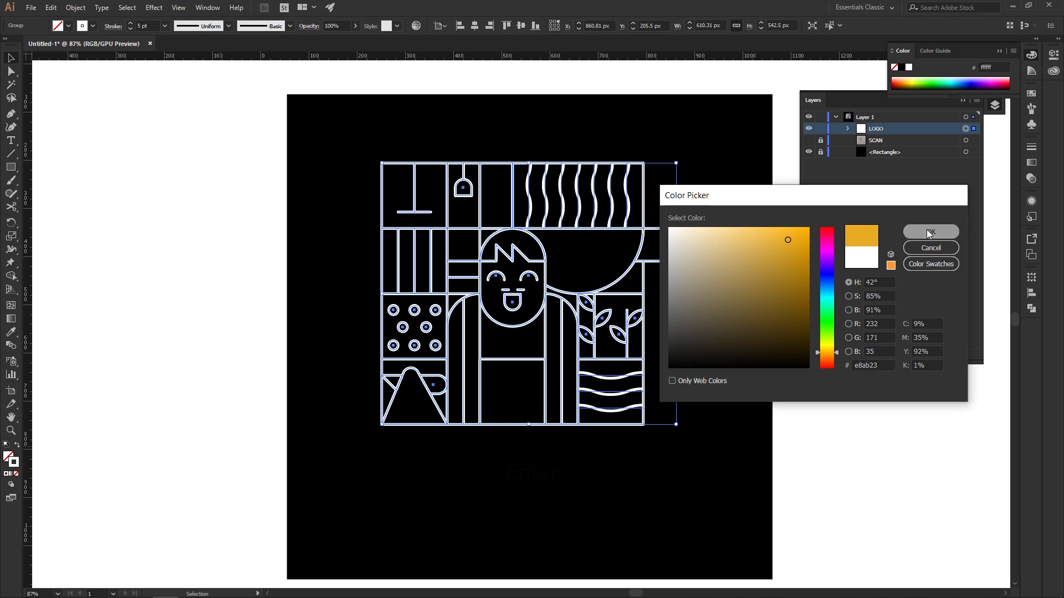
pyautogui.click(920, 231)
pyautogui.click(783, 360)
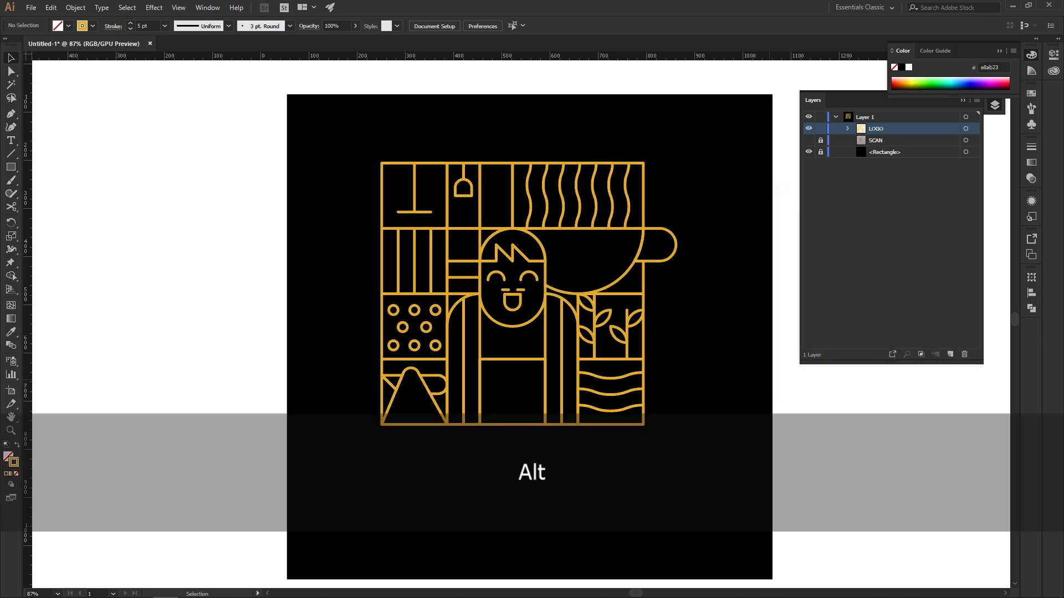